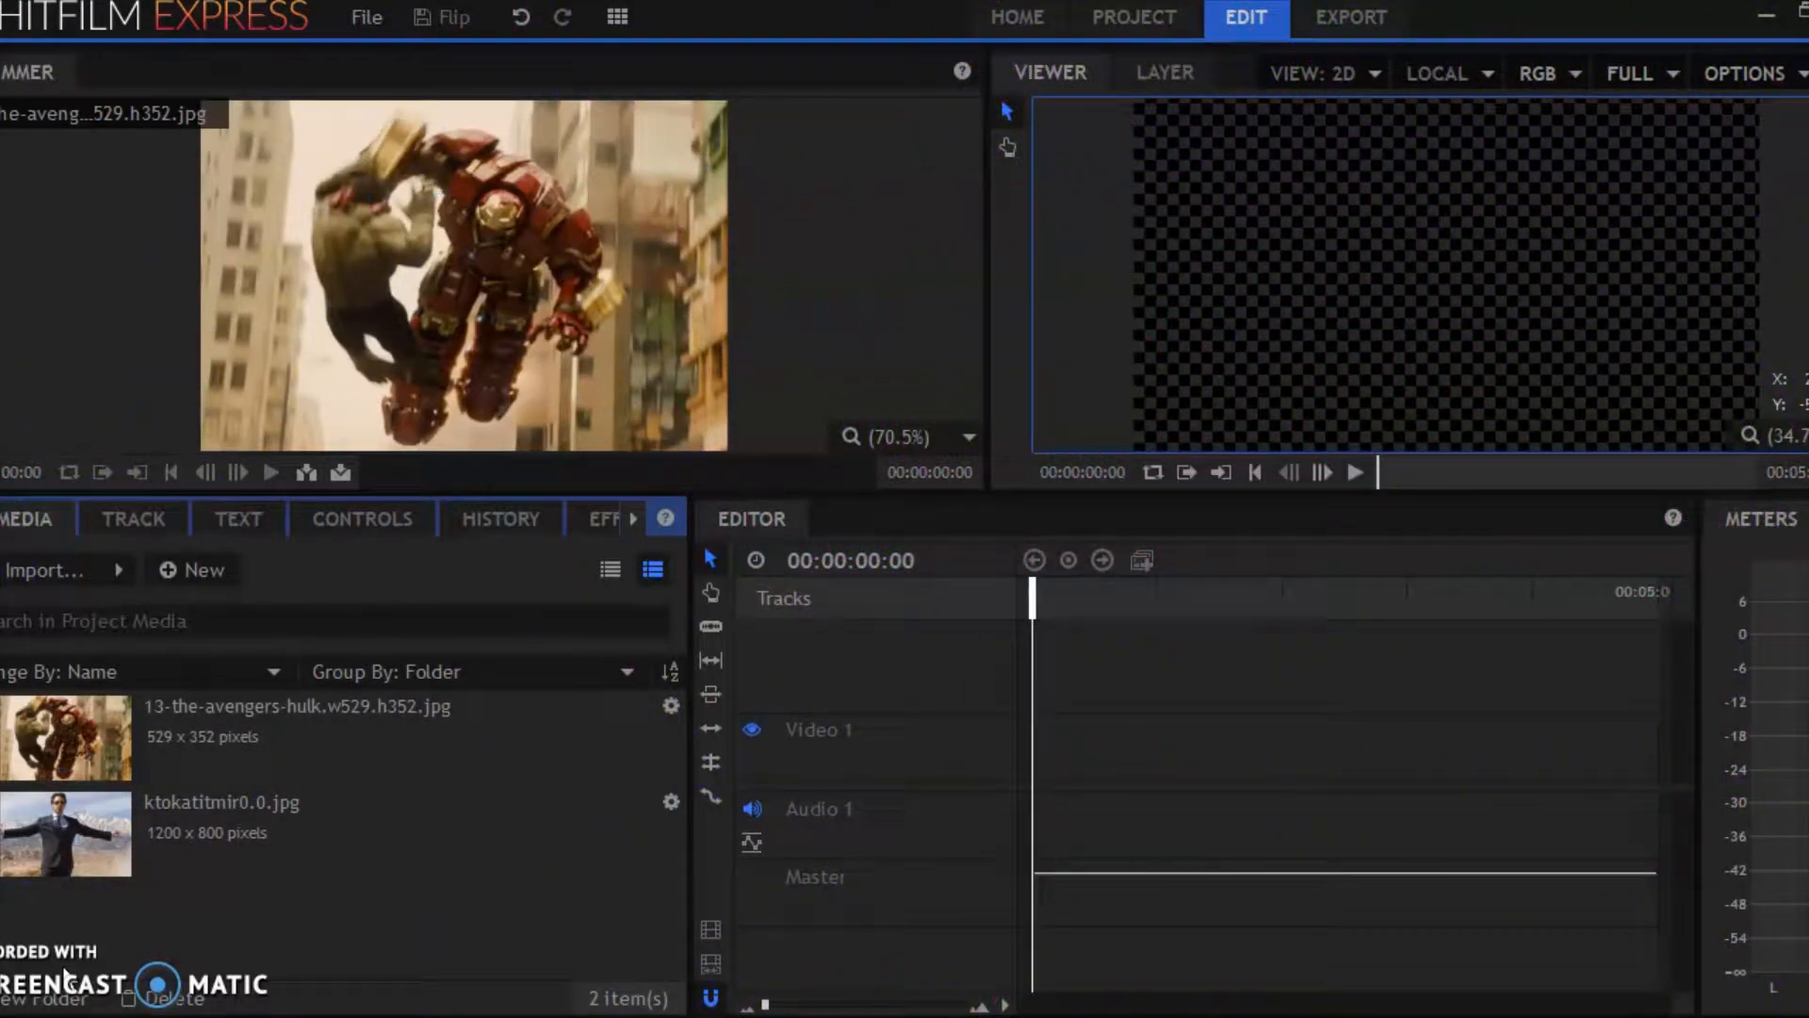
Open the properties for a new composite shot.
left_click(217, 707)
left_click(232, 782)
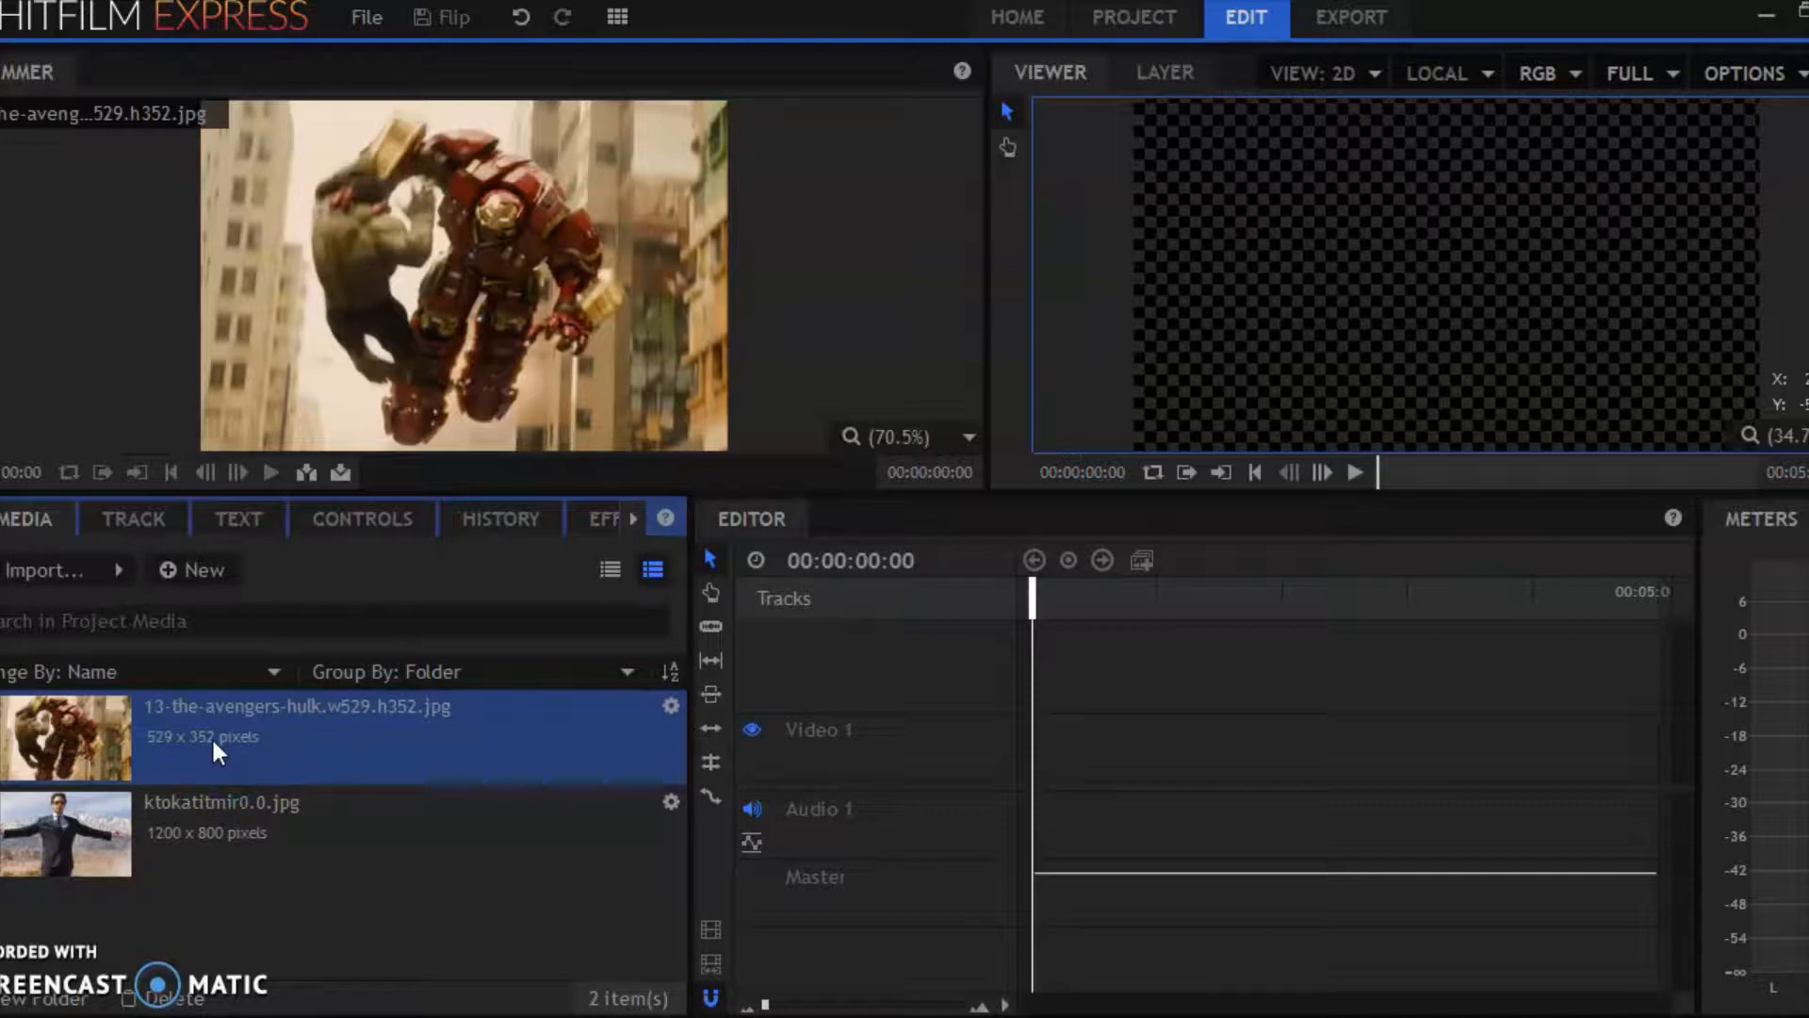
left_click(205, 570)
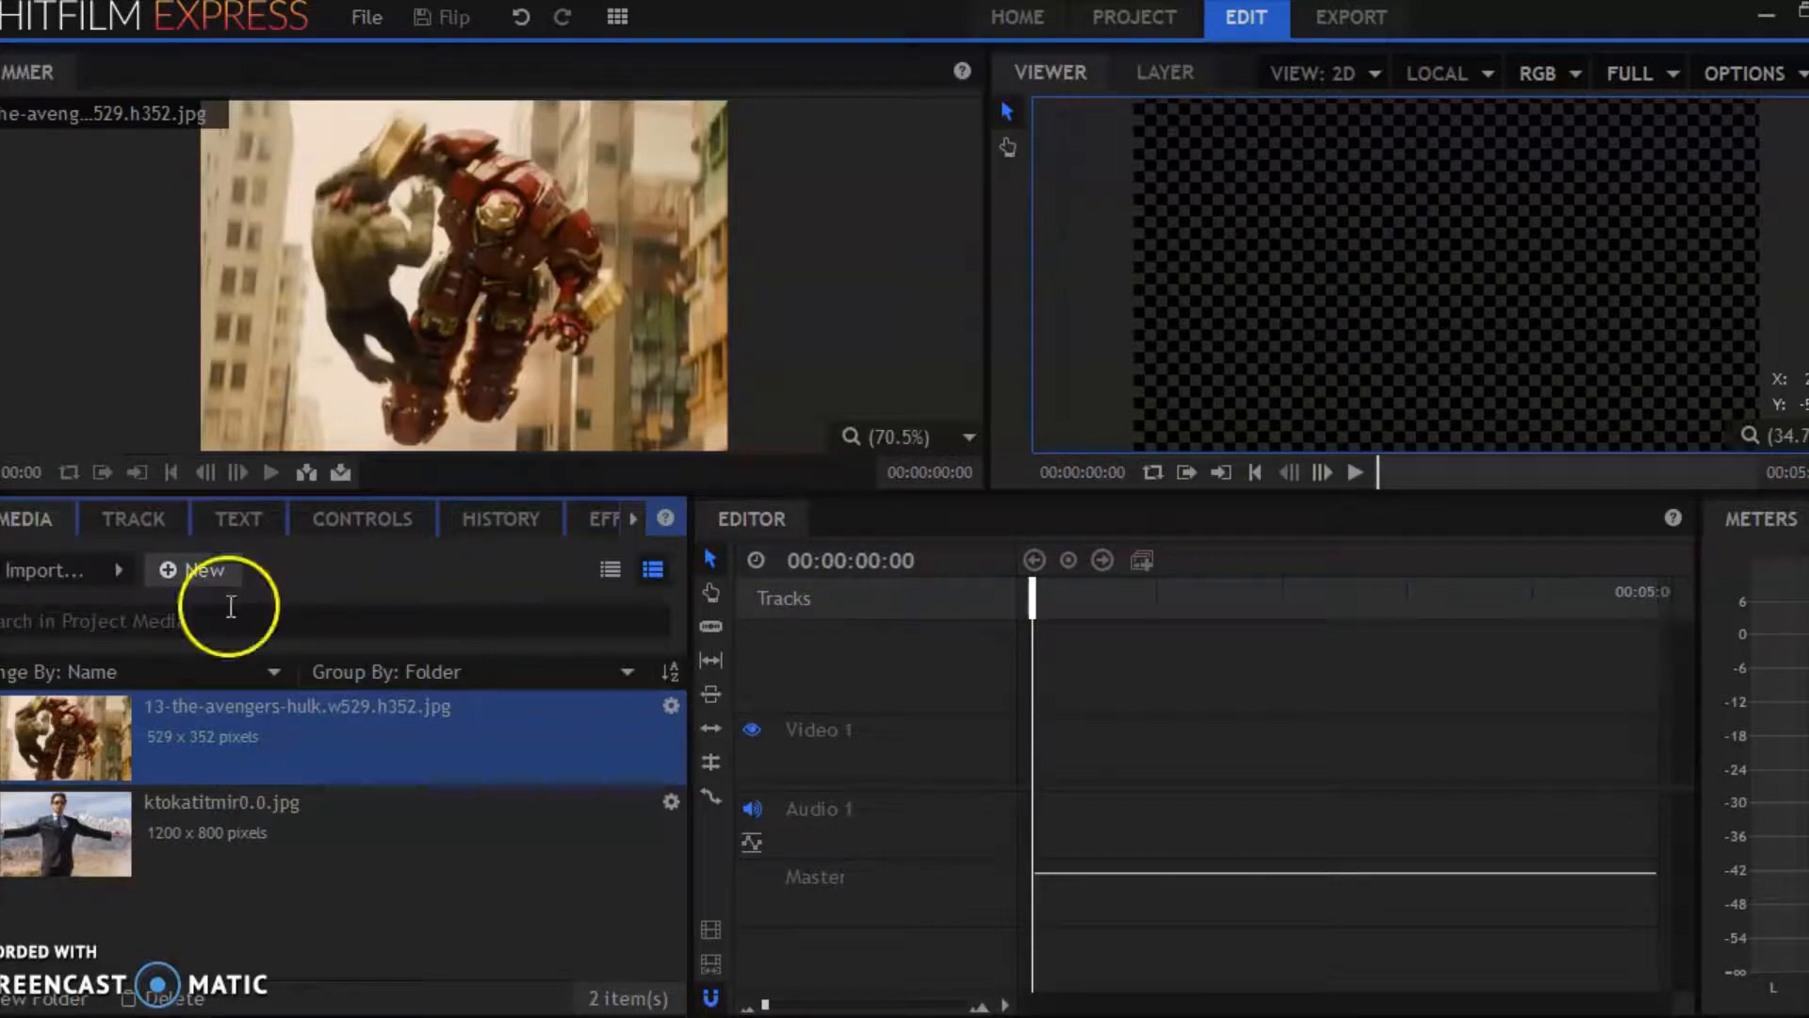
left_click(184, 567)
left_click(248, 620)
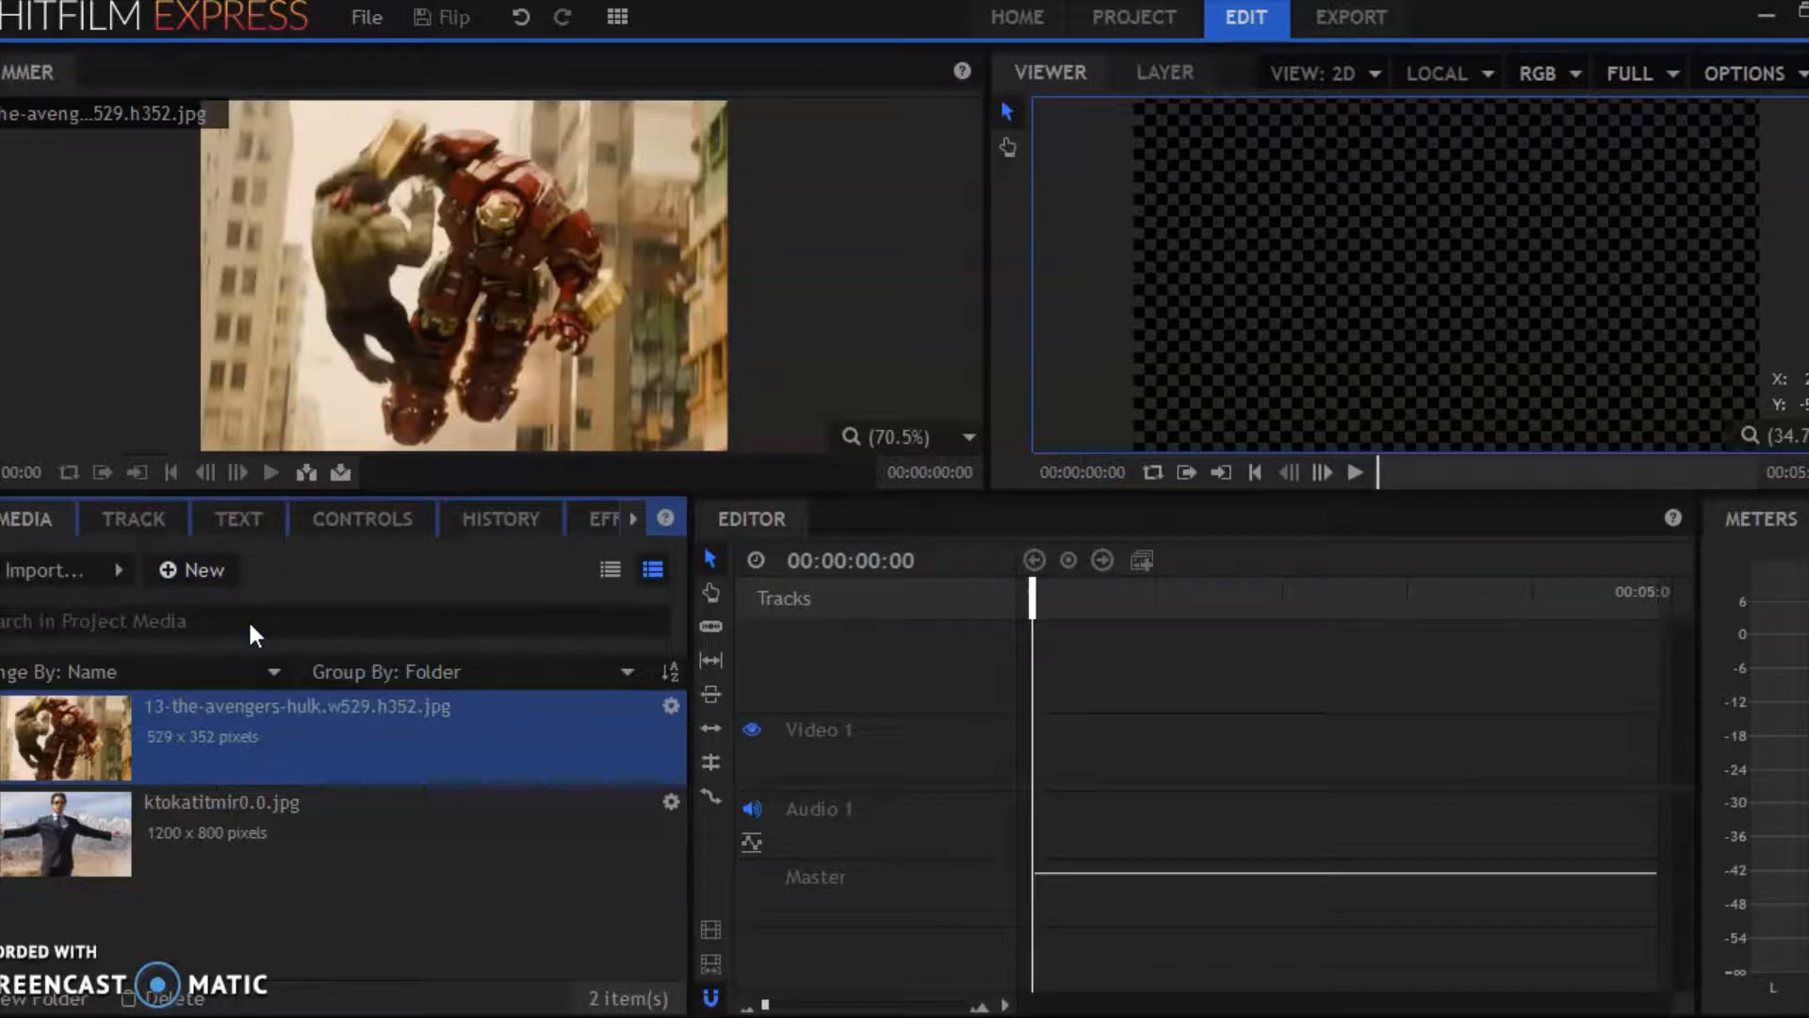
left_click(196, 568)
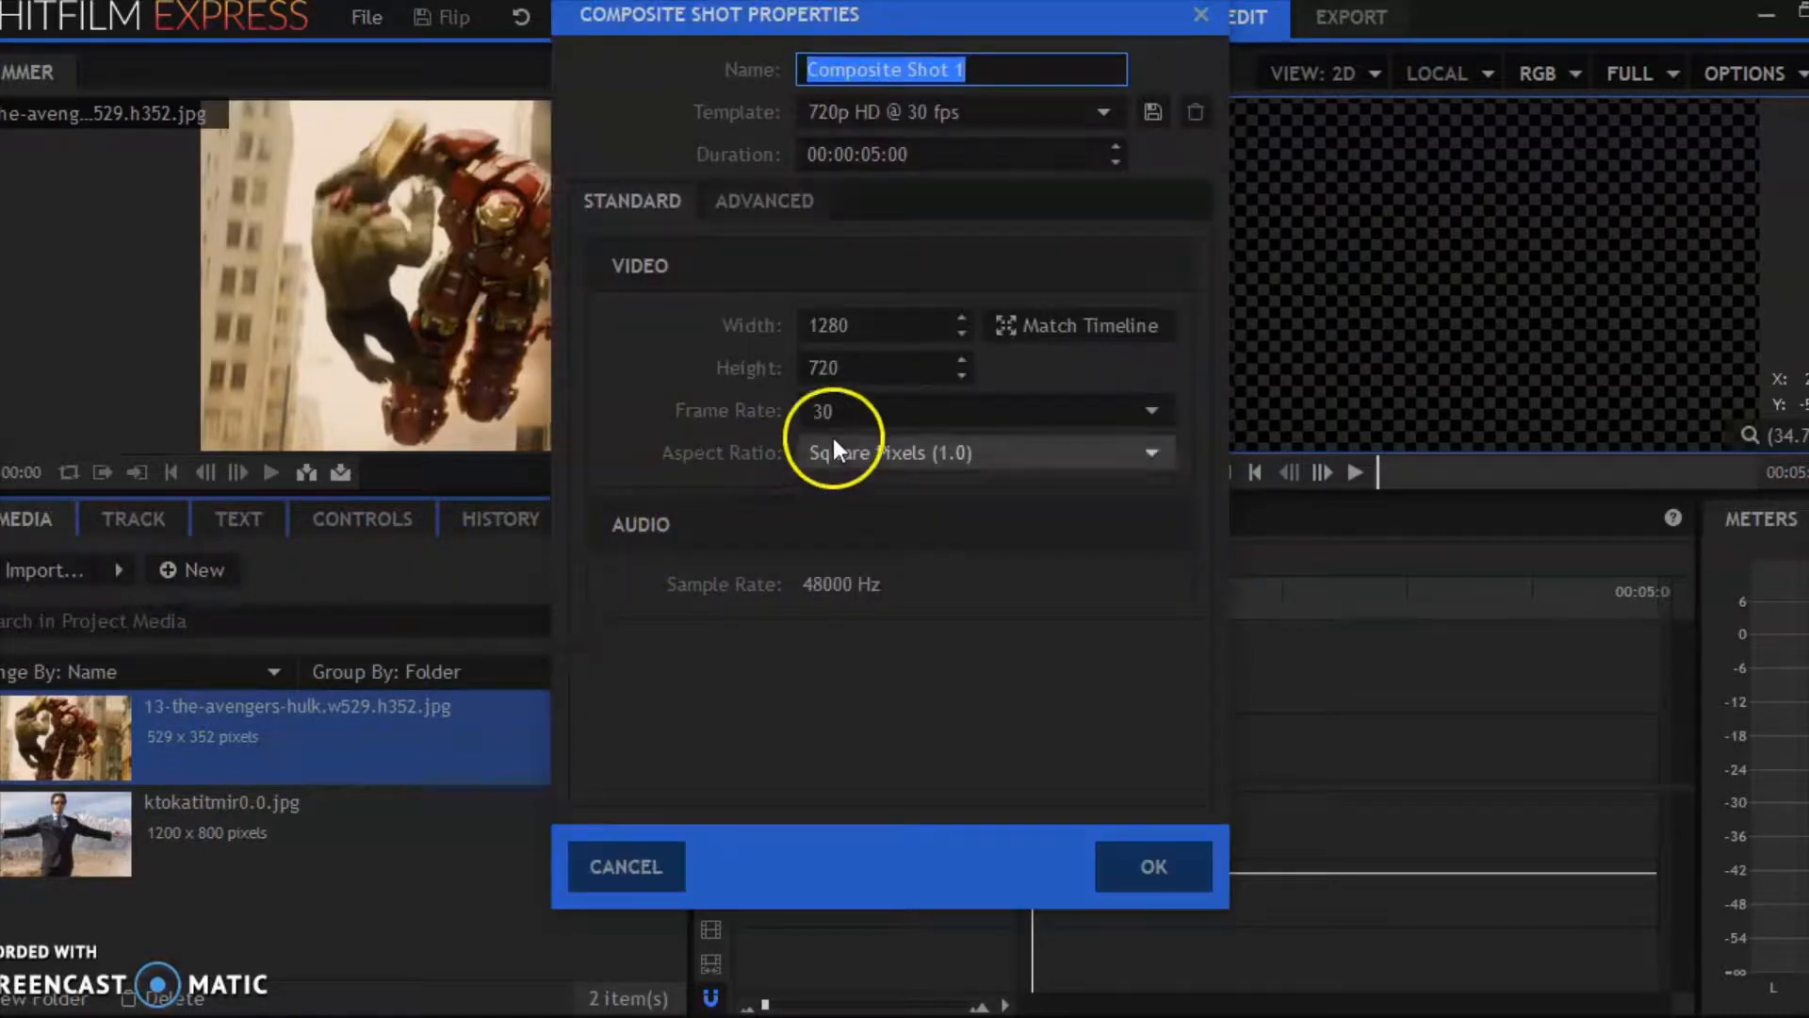
Set the composite shot's duration to 10 seconds and create it.
left_click(891, 325)
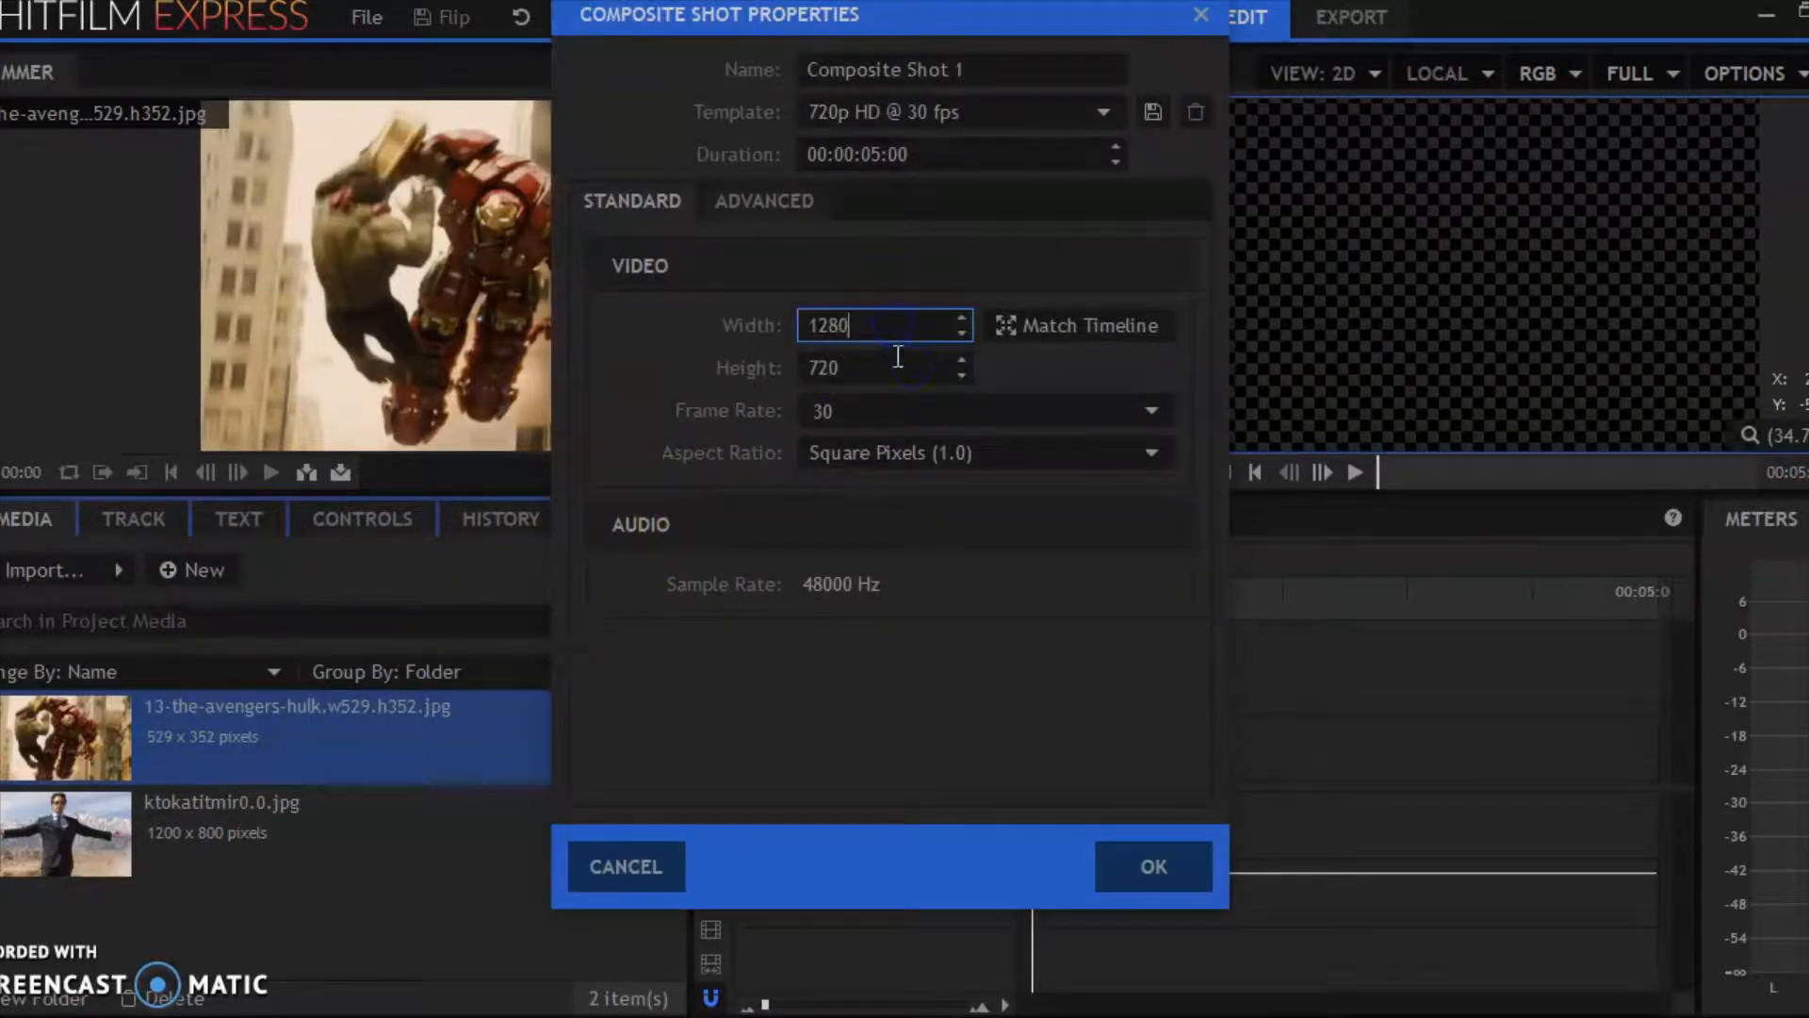
left_click(898, 363)
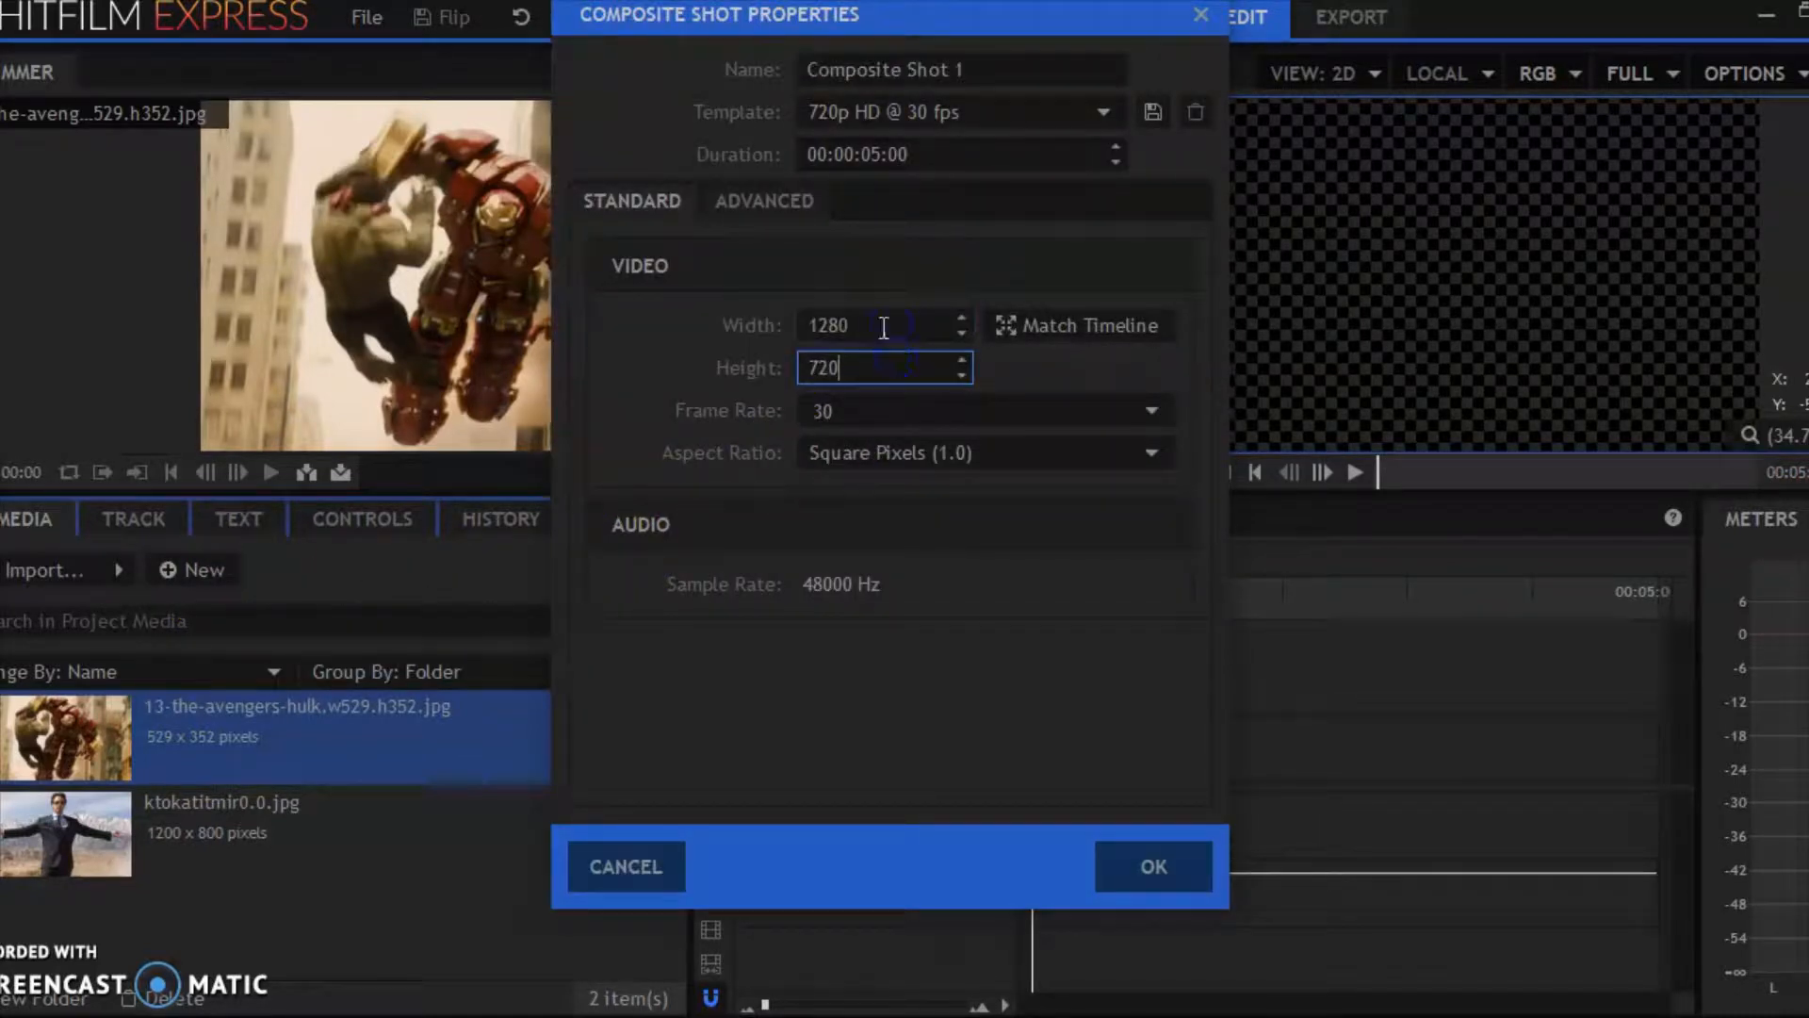
left_click(891, 153)
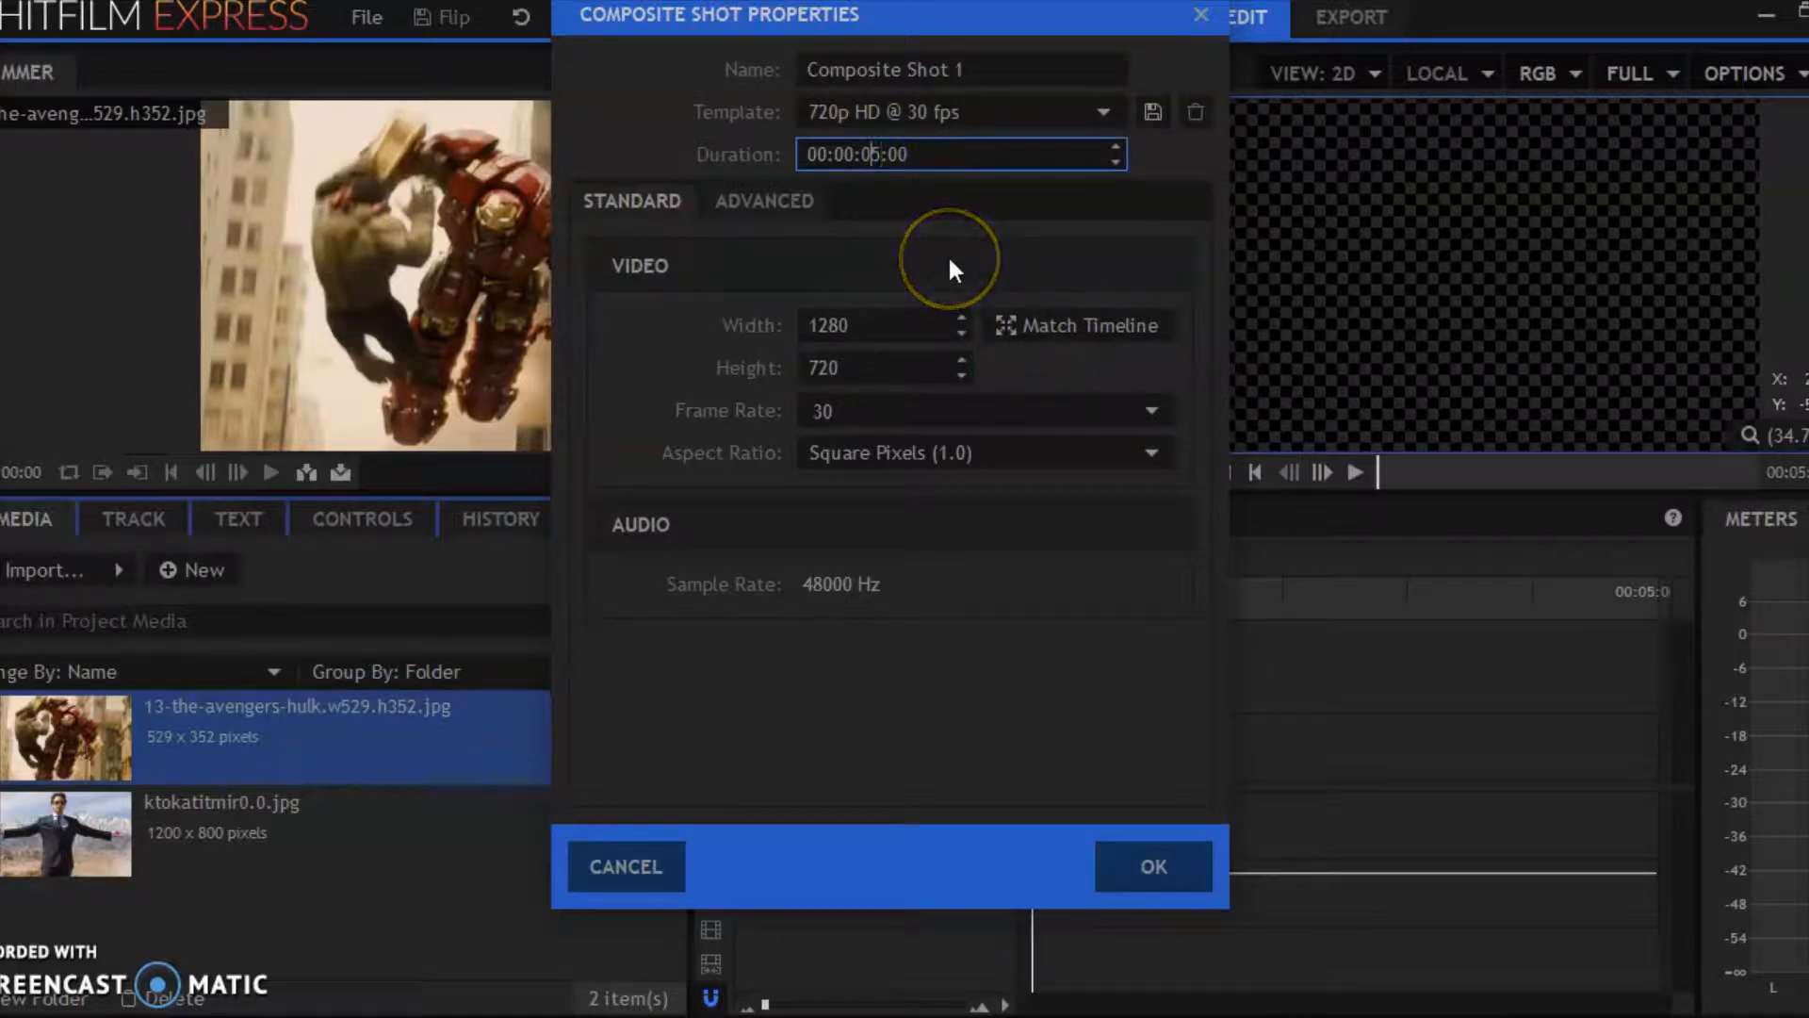
key("Right")
key("BackSpace")
key("BackSpace")
type("10")
key("Return")
key("Return")
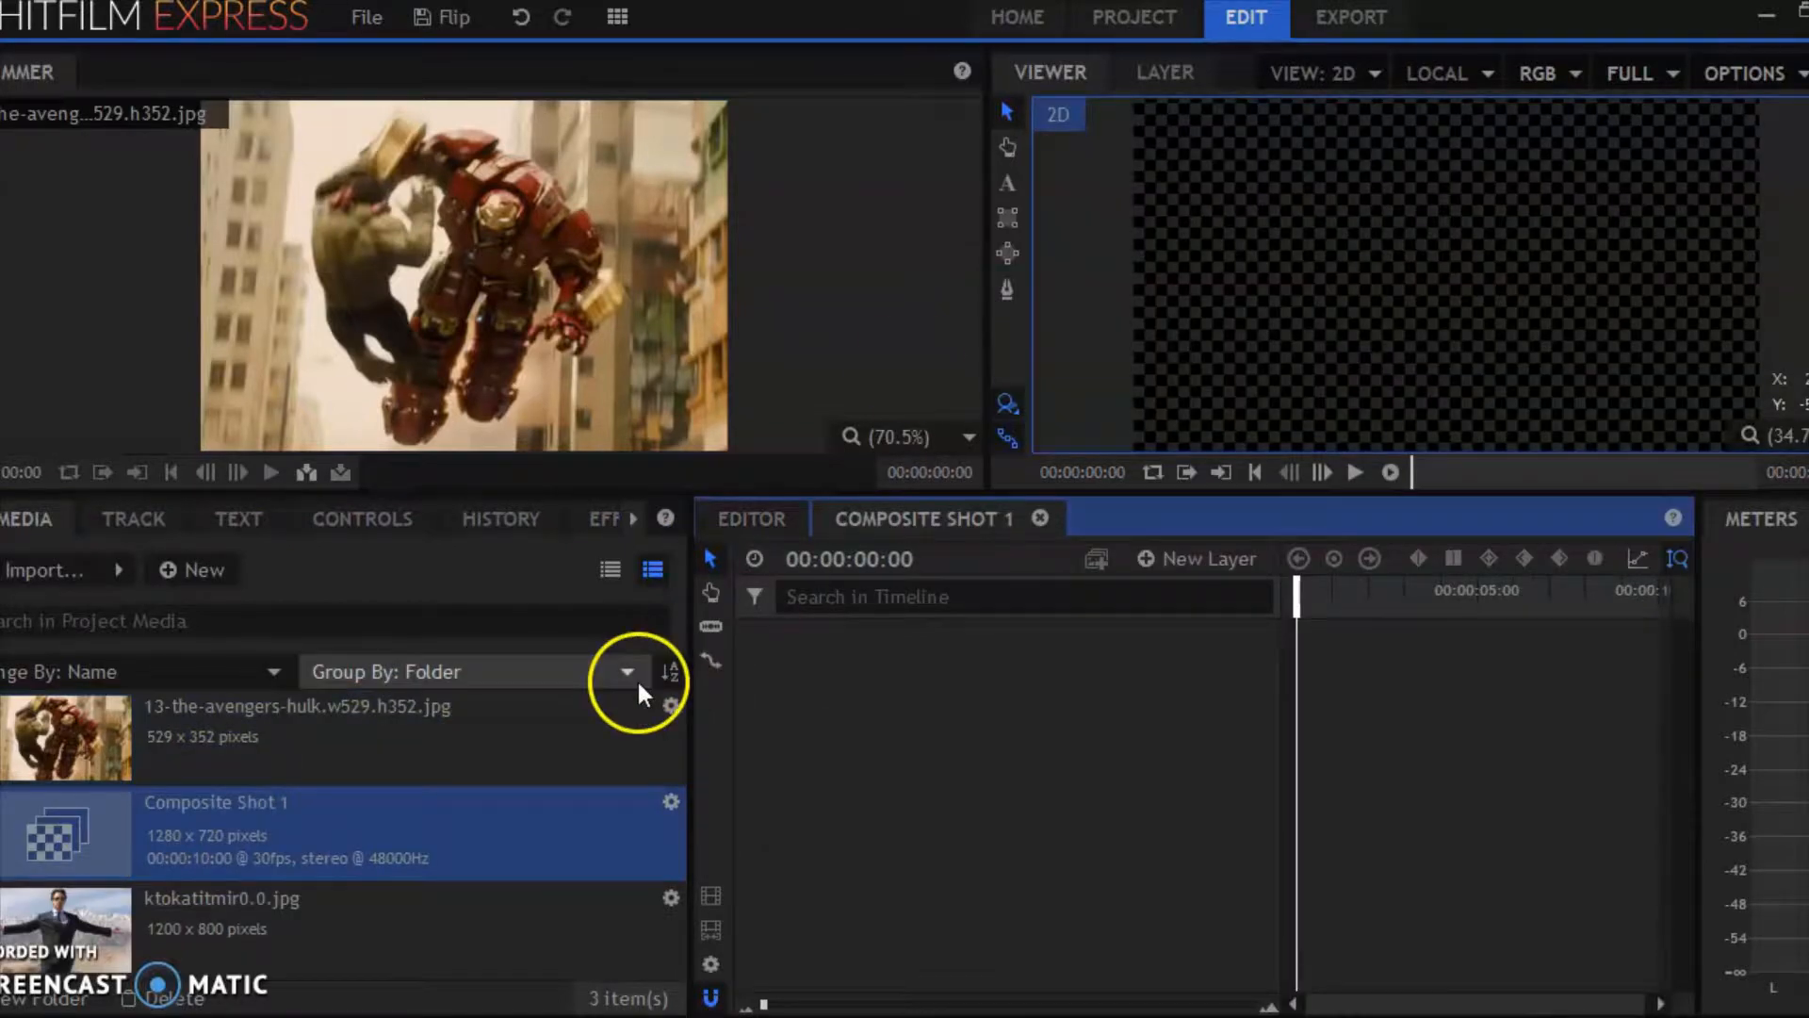
Add the avengers-hulk image to the composite shot's timeline, with ktokatitmir0.0.jpg on a layer beneath it.
left_click(416, 705)
left_click_drag(307, 731, 937, 642)
left_click_drag(115, 946, 1067, 767)
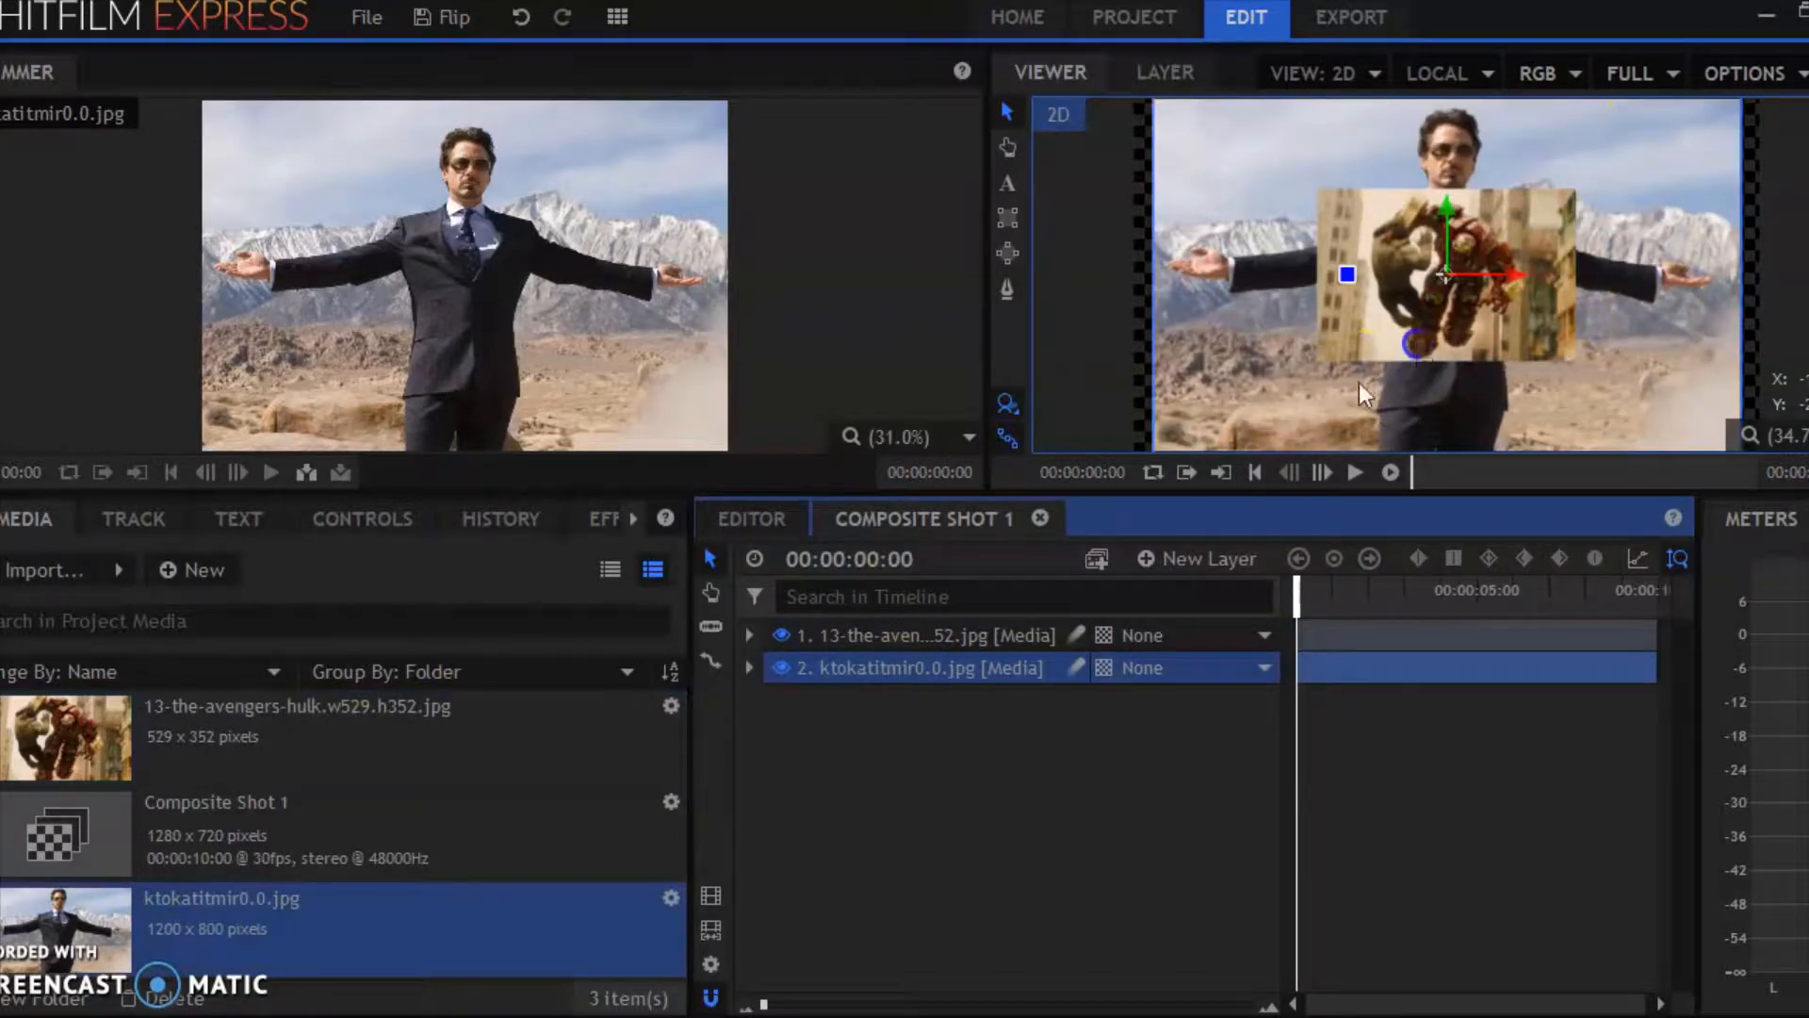
Enlarge the avengers-hulk layer in the viewer until it covers the whole frame, viewing the canvas at 25%.
left_click(1417, 345)
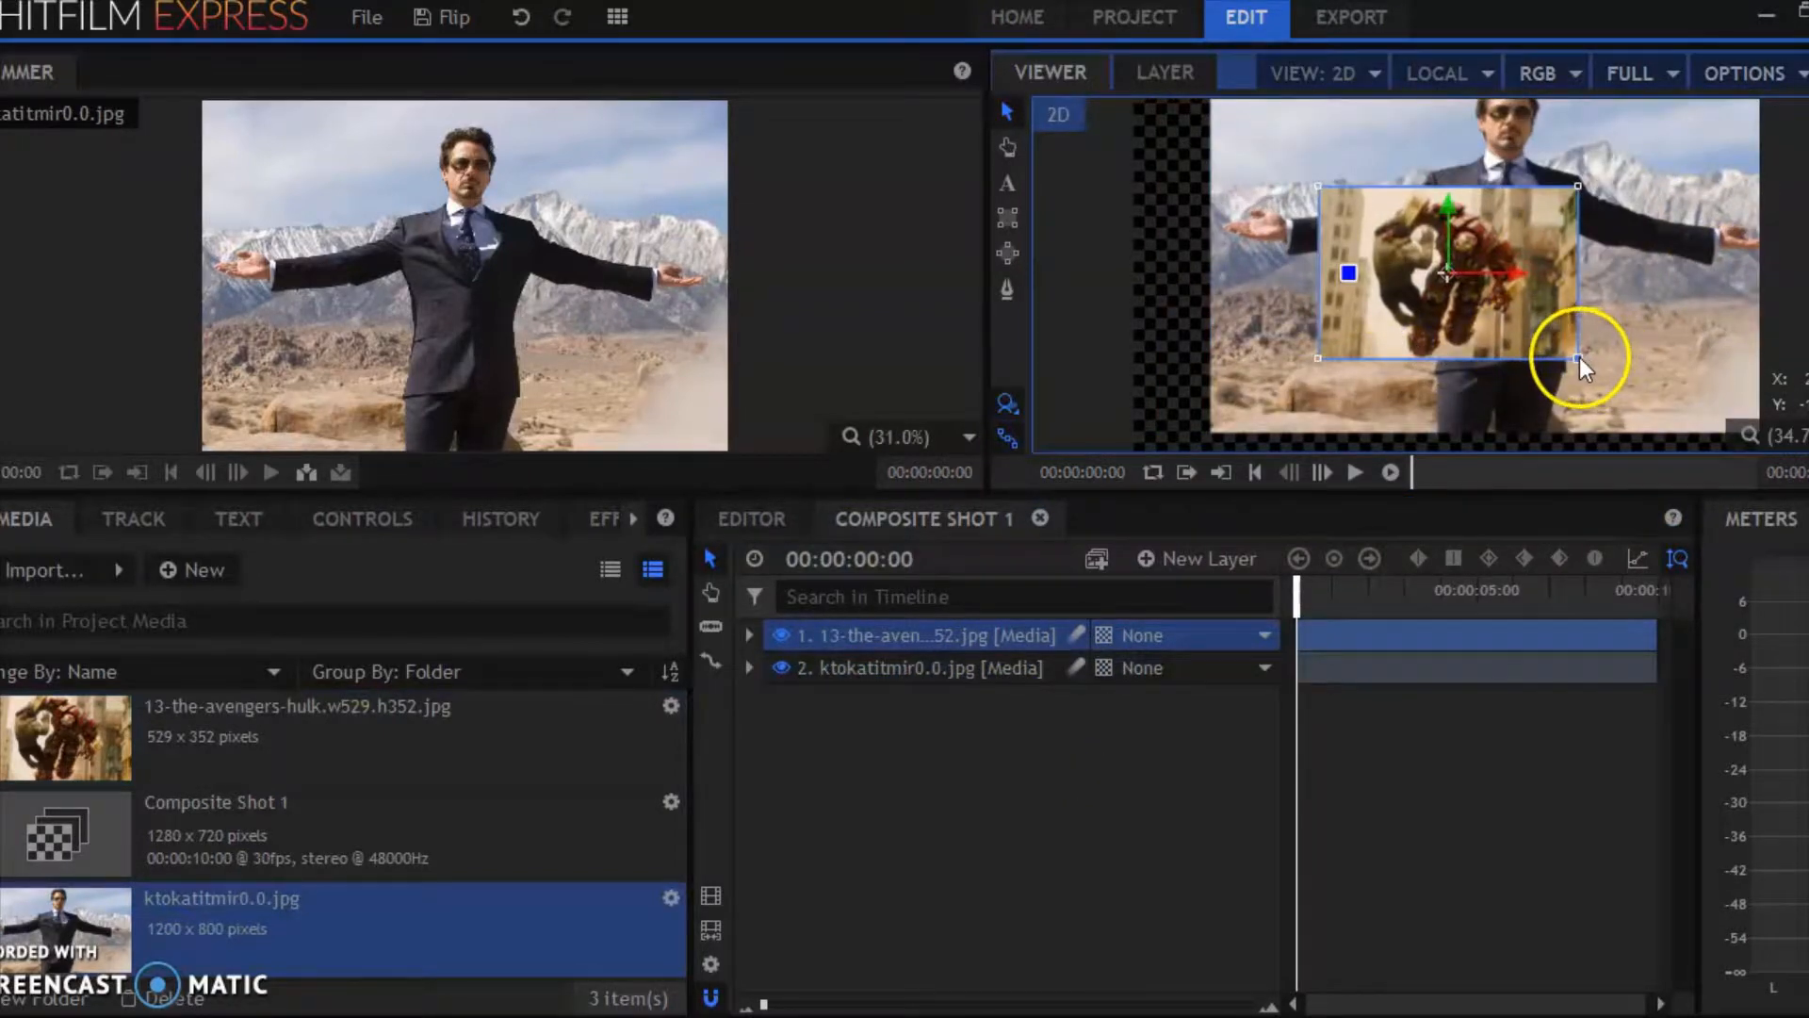
left_click_drag(1579, 358, 1743, 416)
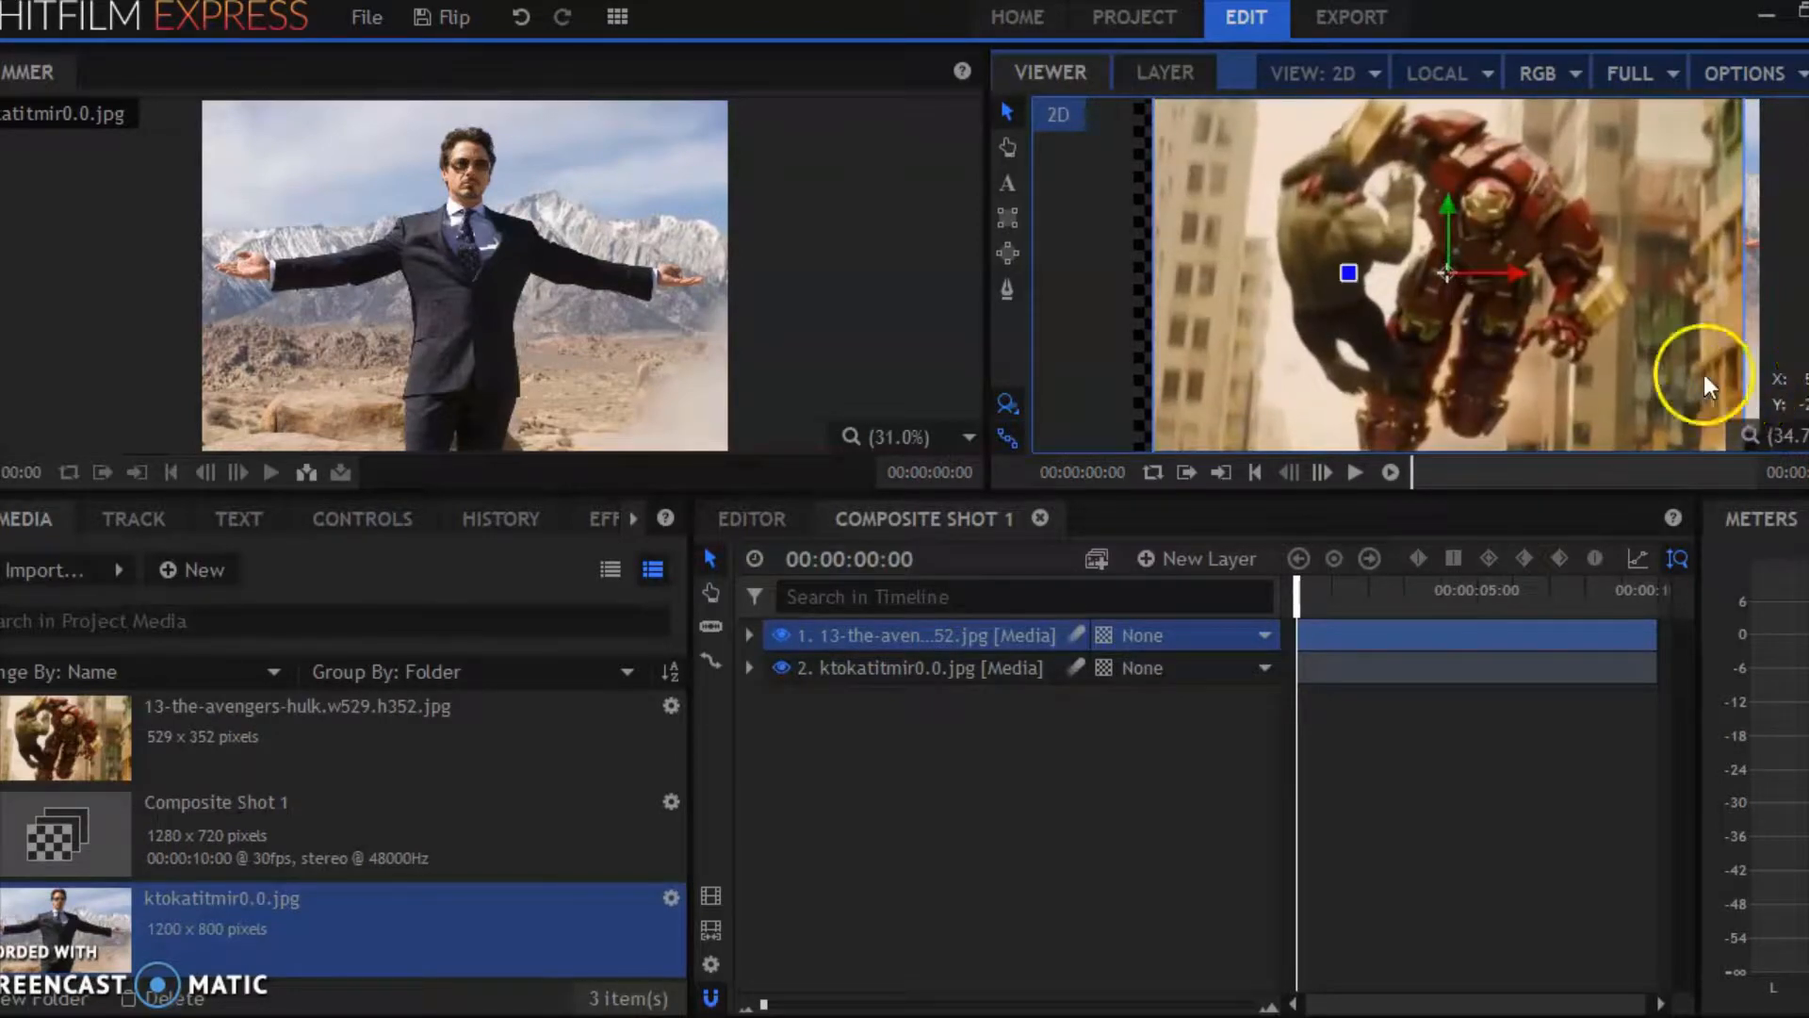
left_click(1771, 435)
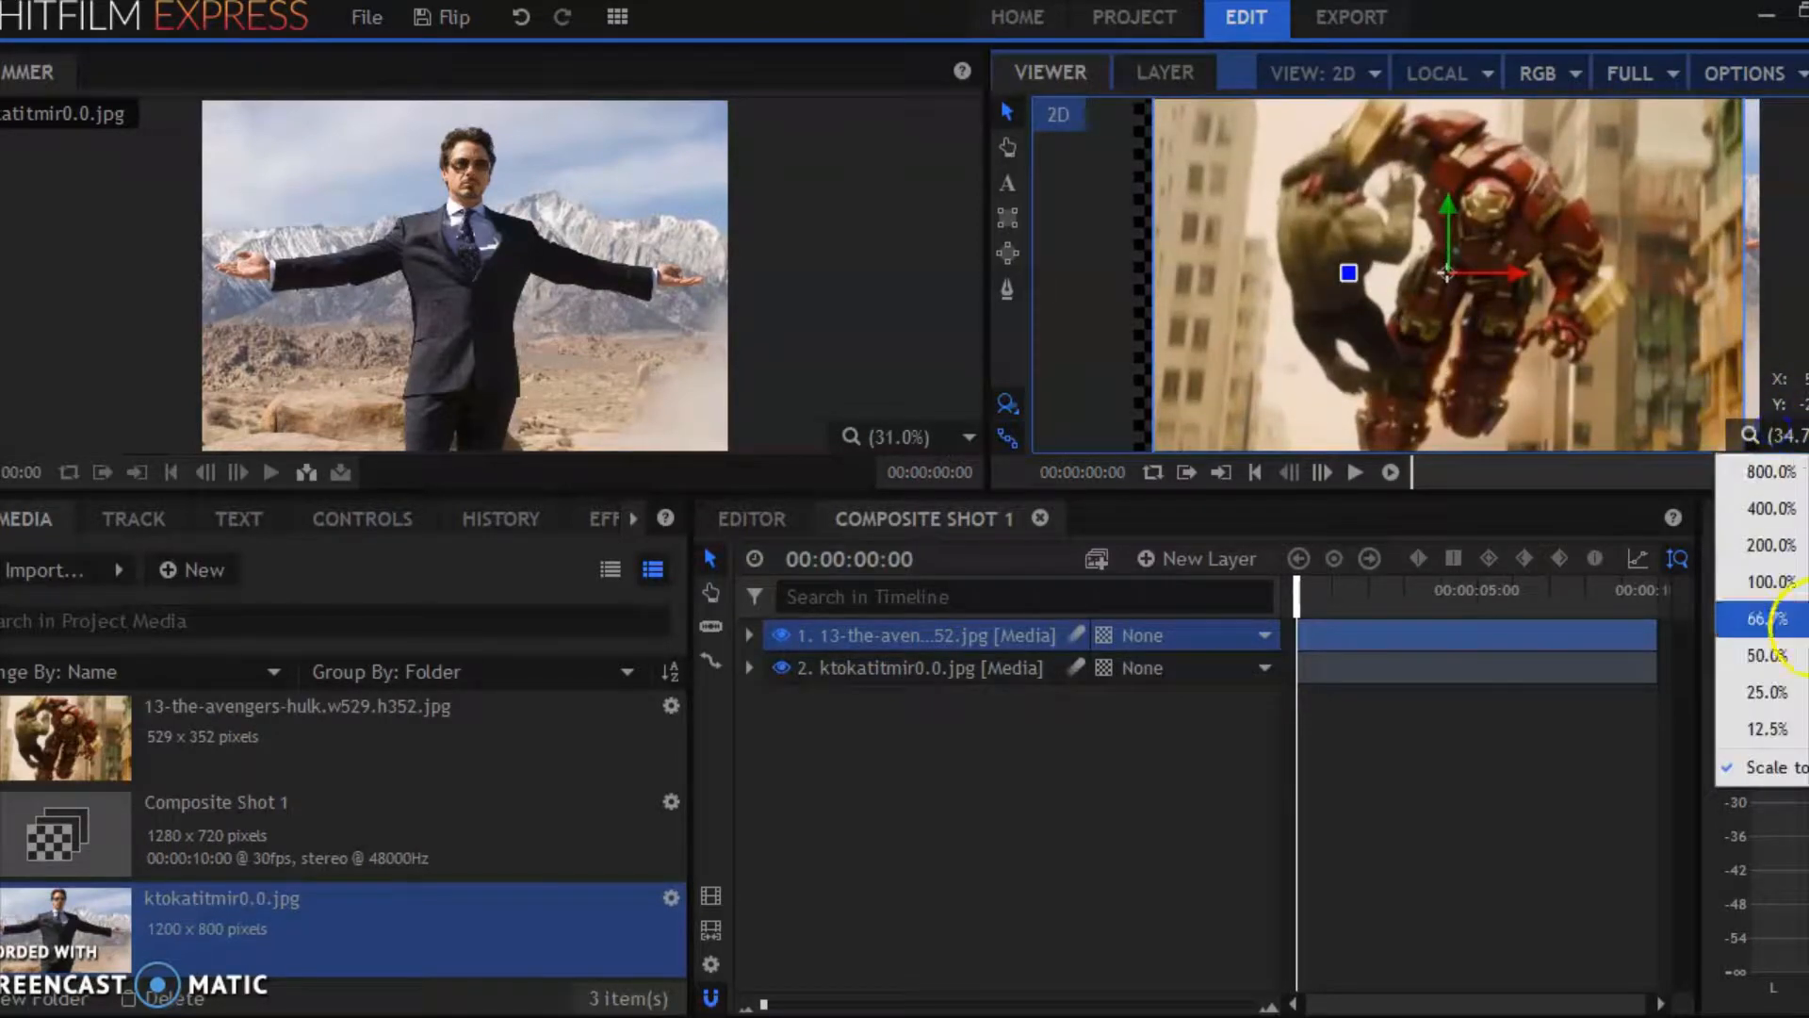
left_click(1797, 699)
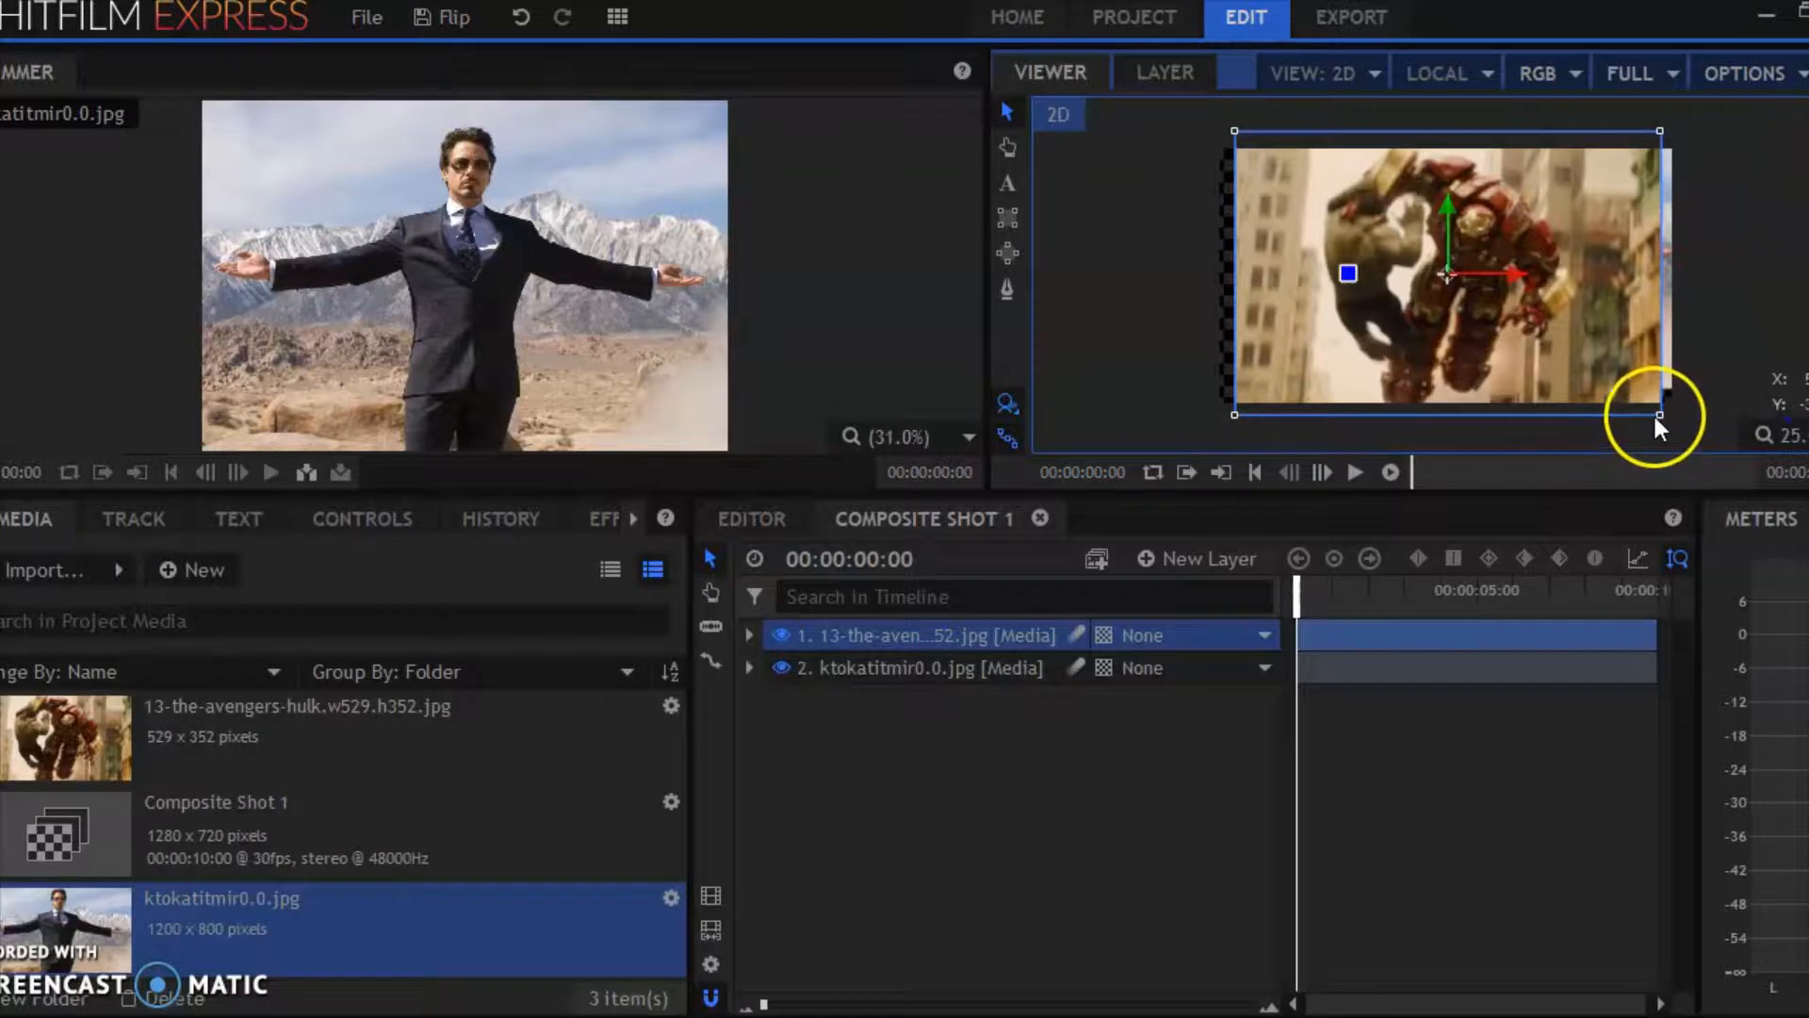
left_click_drag(1658, 417, 1682, 432)
Hide the avengers-hulk layer and move the ktokatitmir0.0.jpg layer above it.
left_click(848, 664)
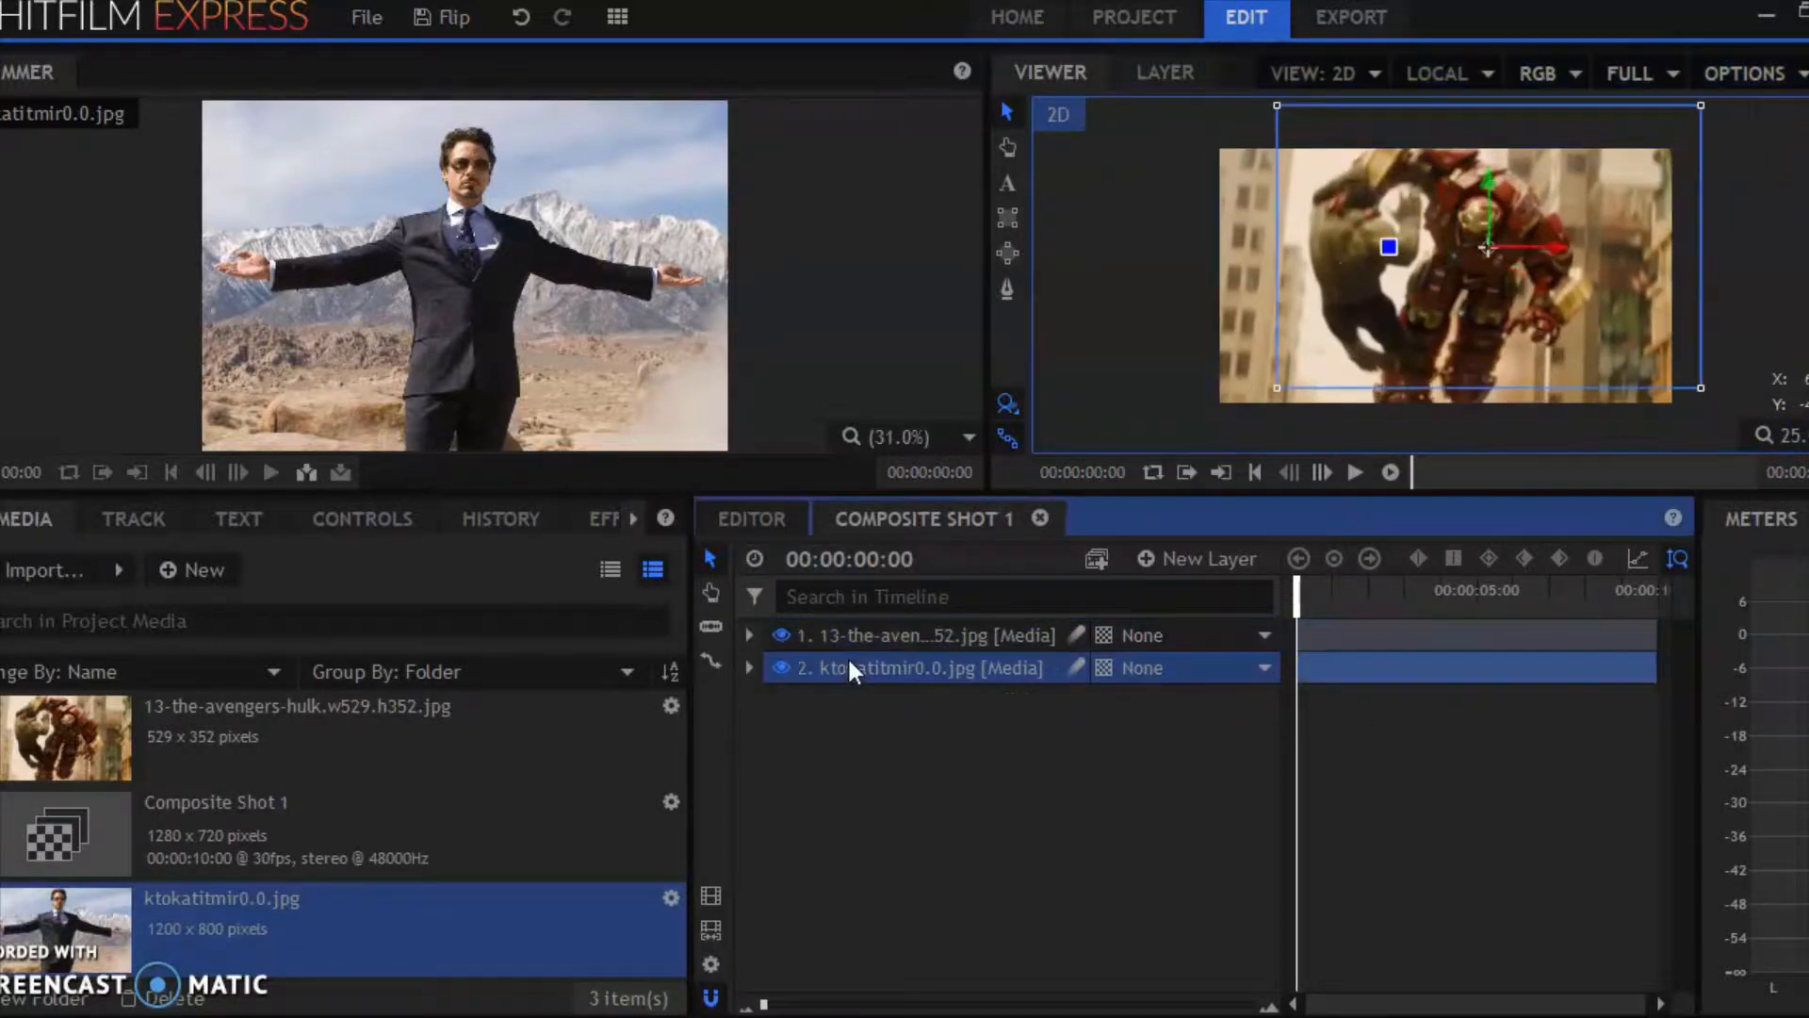
left_click_drag(848, 667, 788, 635)
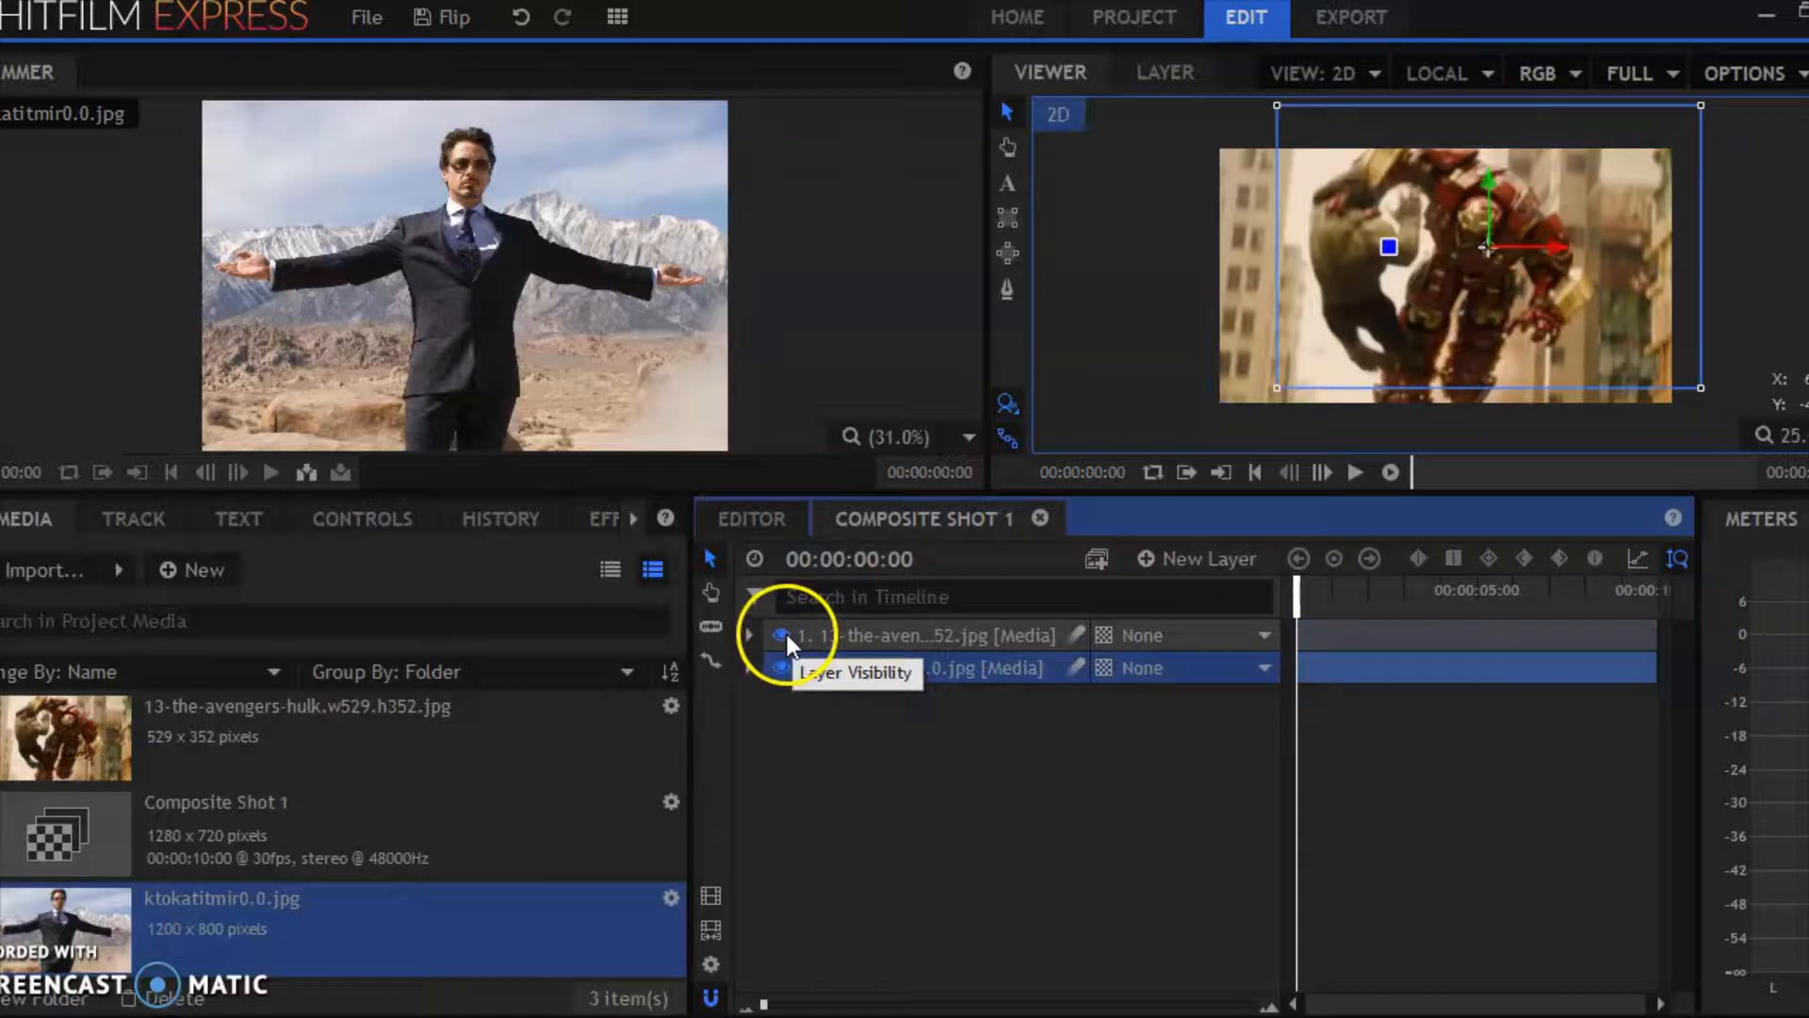
left_click(788, 635)
left_click(1466, 267)
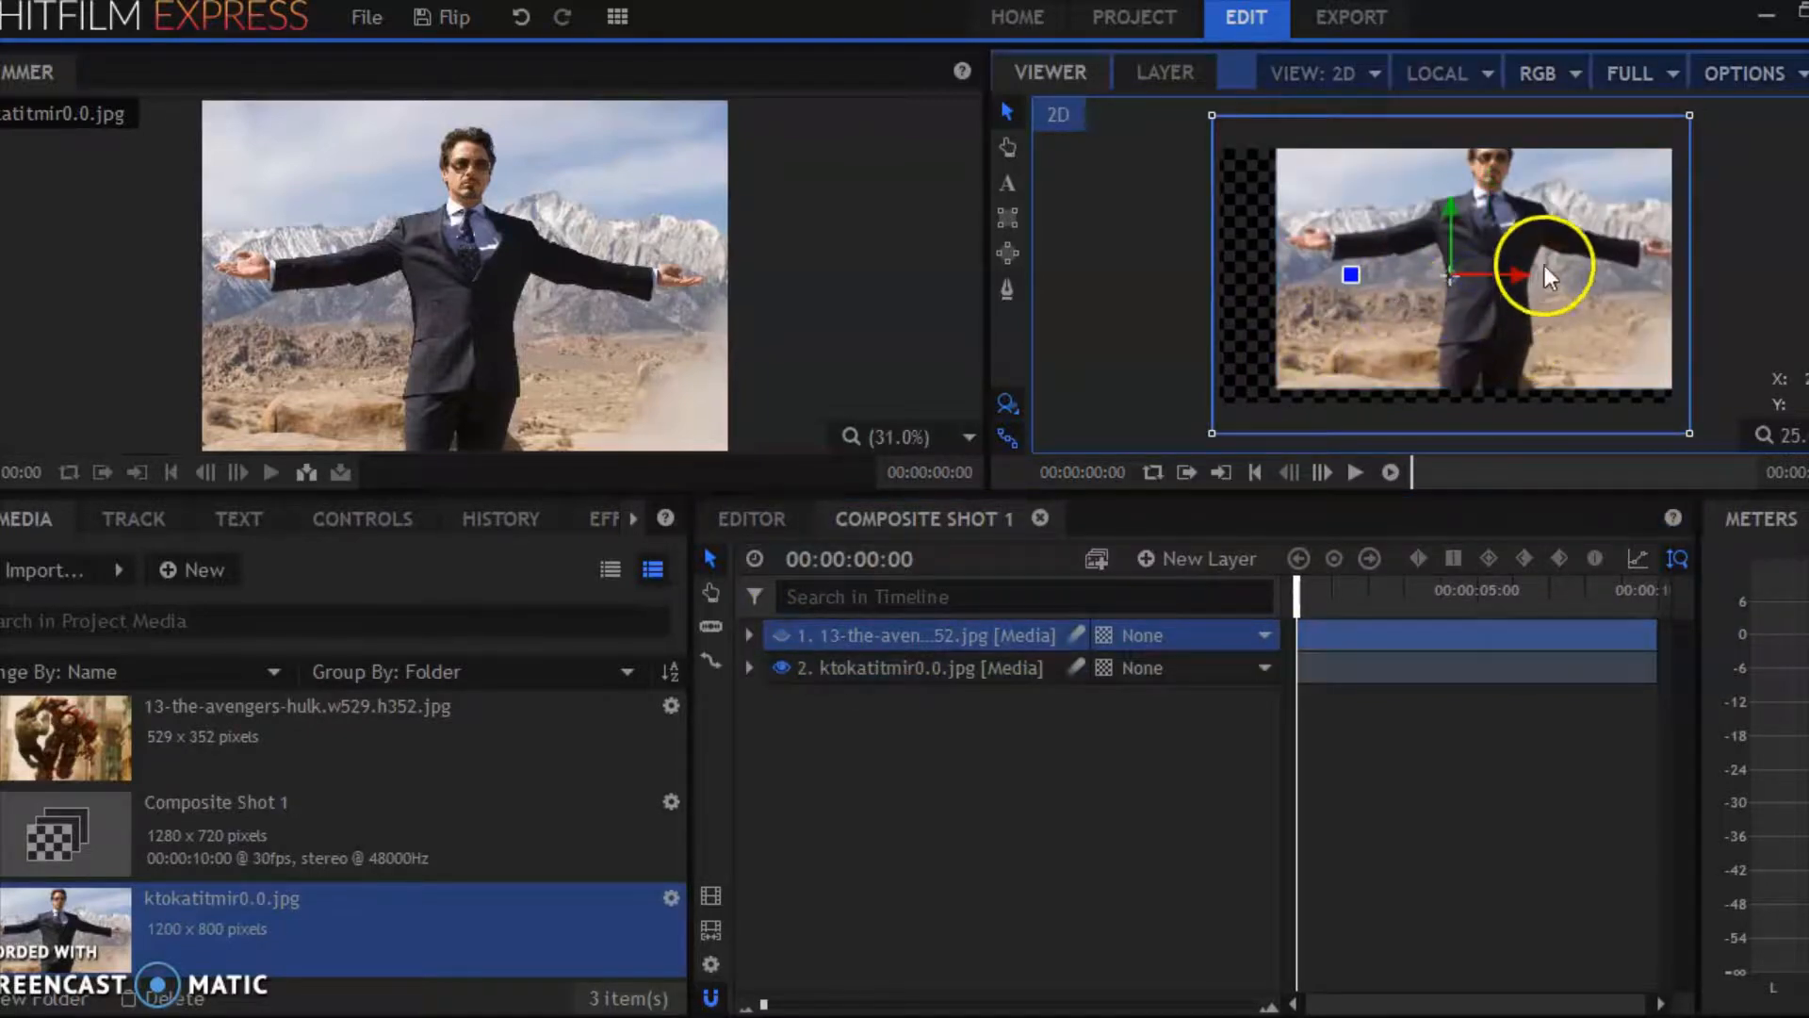
left_click_drag(816, 670, 816, 626)
Centre and enlarge the ktokatitmir0.0.jpg layer to fill the frame, and make the avengers-hulk layer visible again.
left_click(1489, 335)
left_click_drag(1483, 275, 1433, 296)
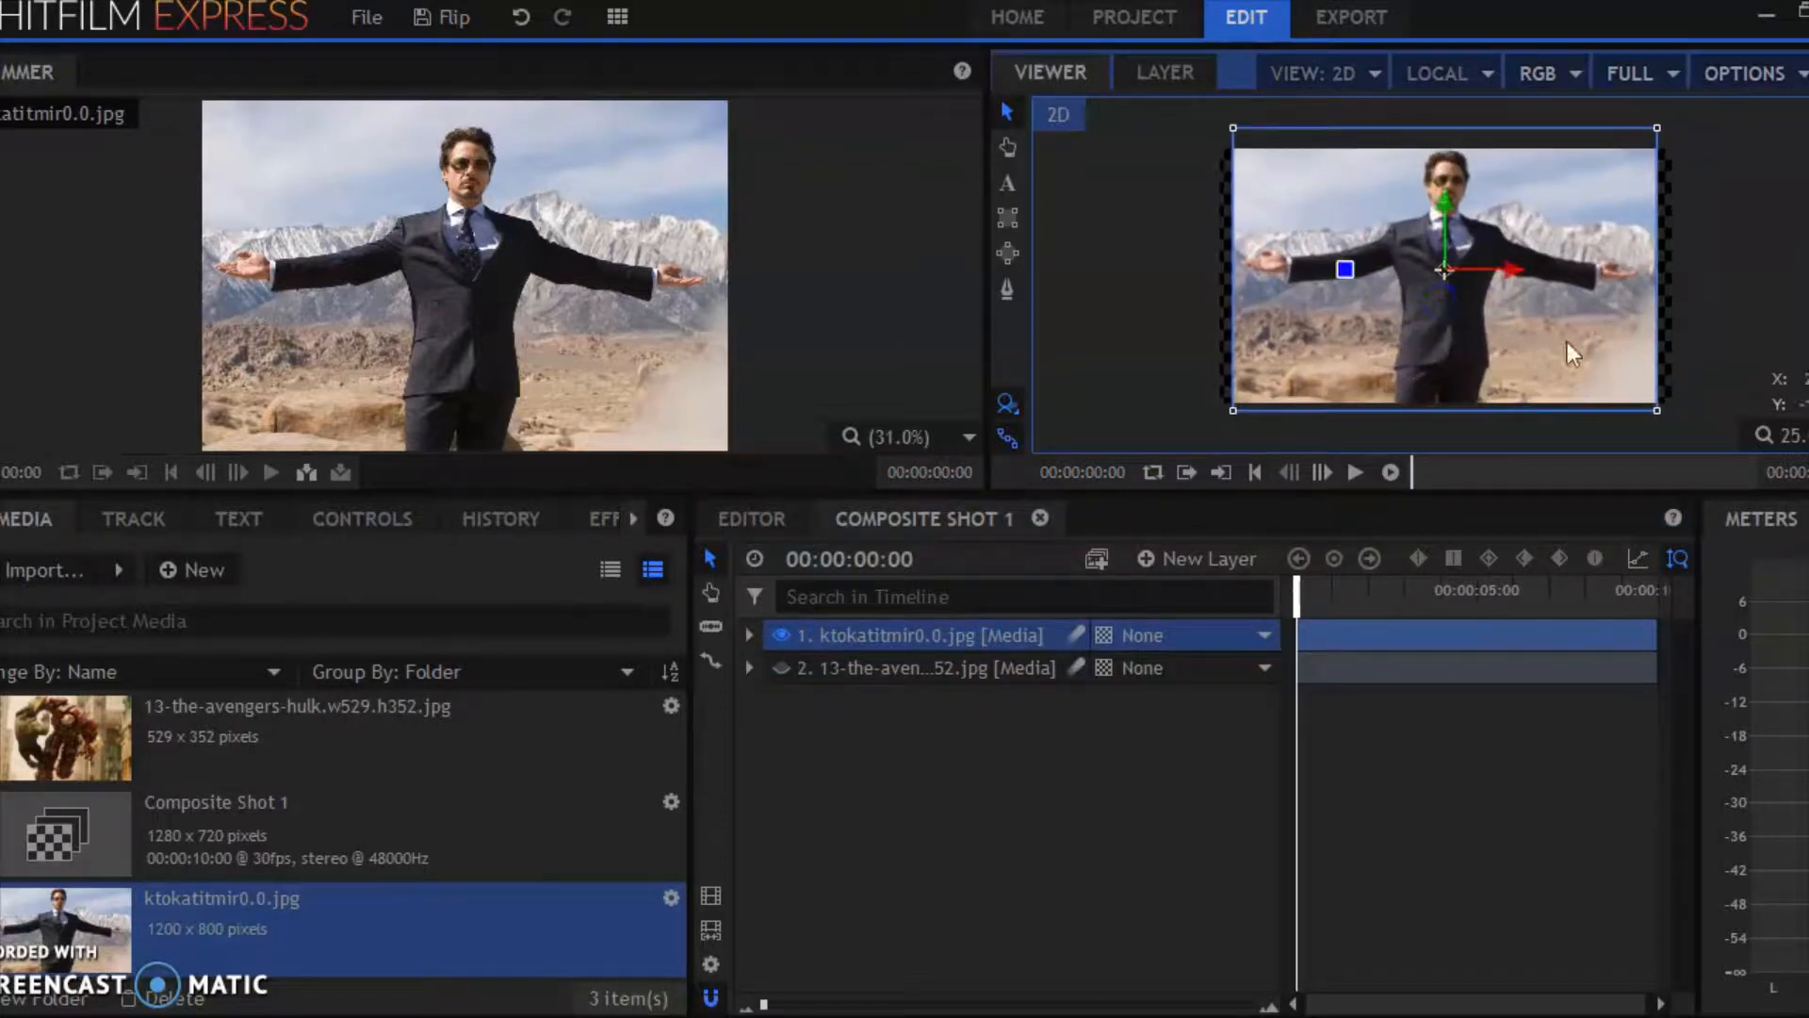
mouse_move(1659, 410)
left_mouse_down()
mouse_move(1697, 430)
mouse_move(1681, 424)
left_mouse_up()
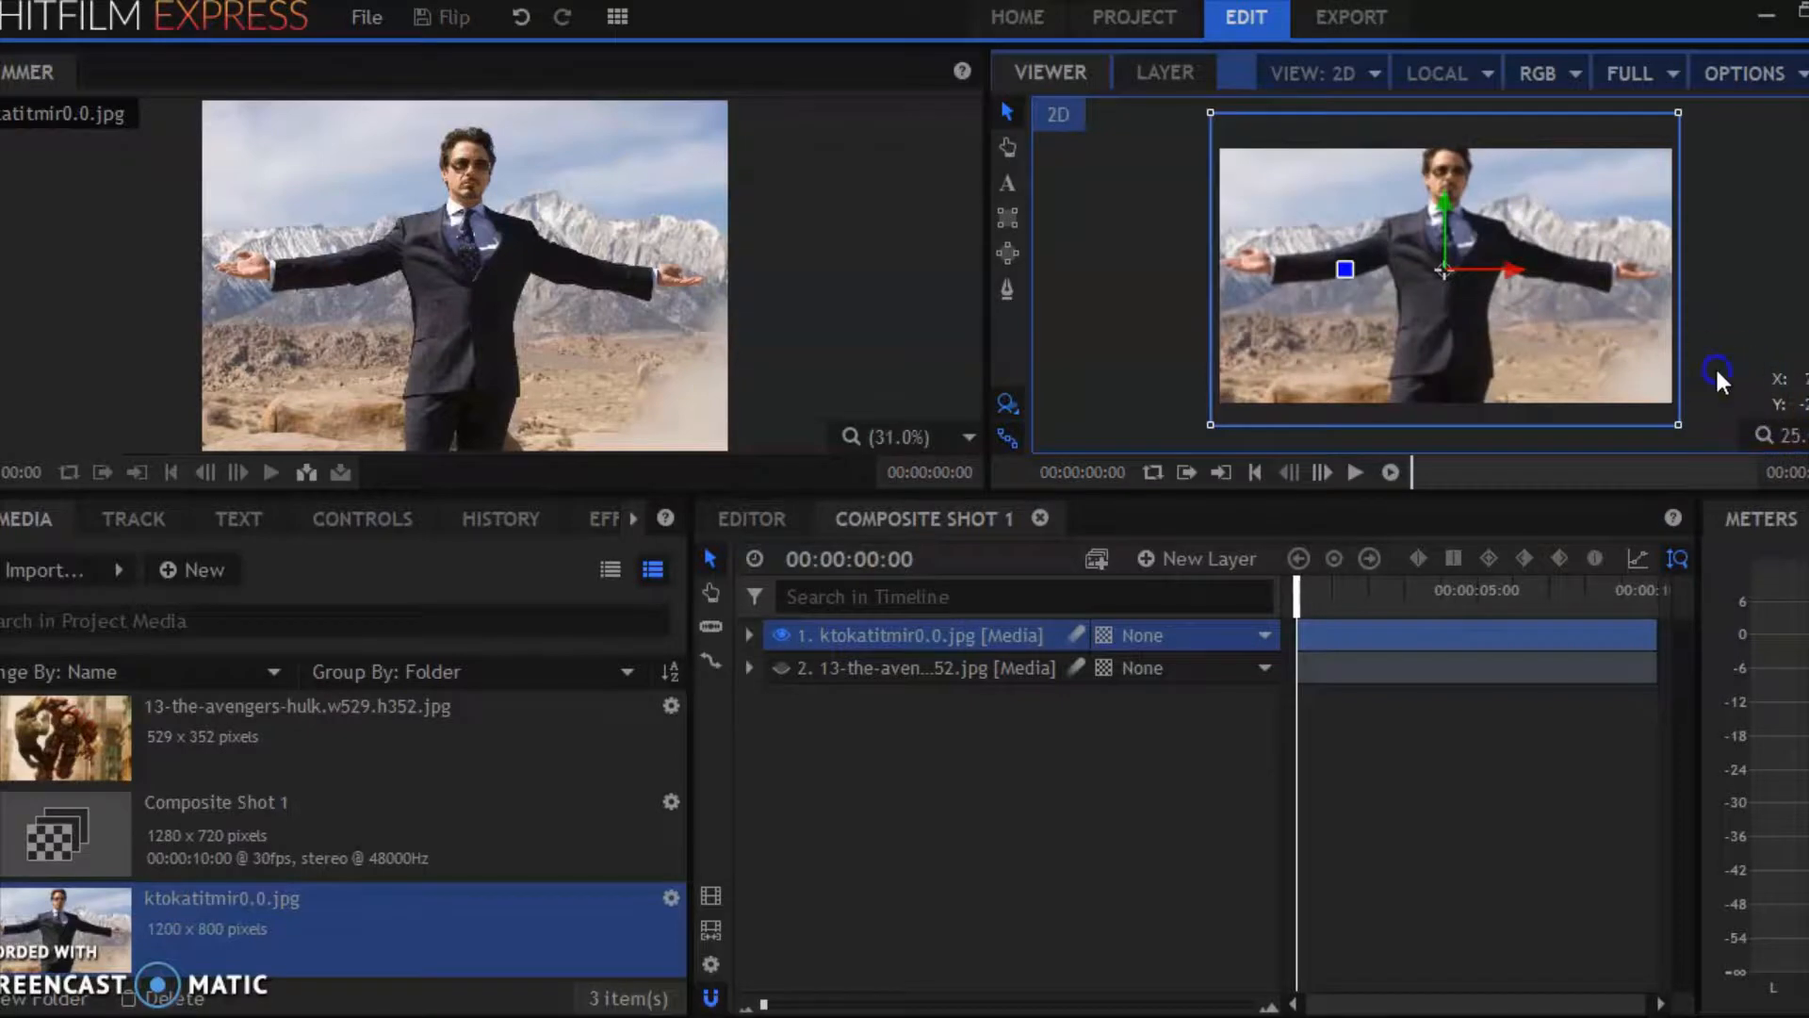
left_click(794, 669)
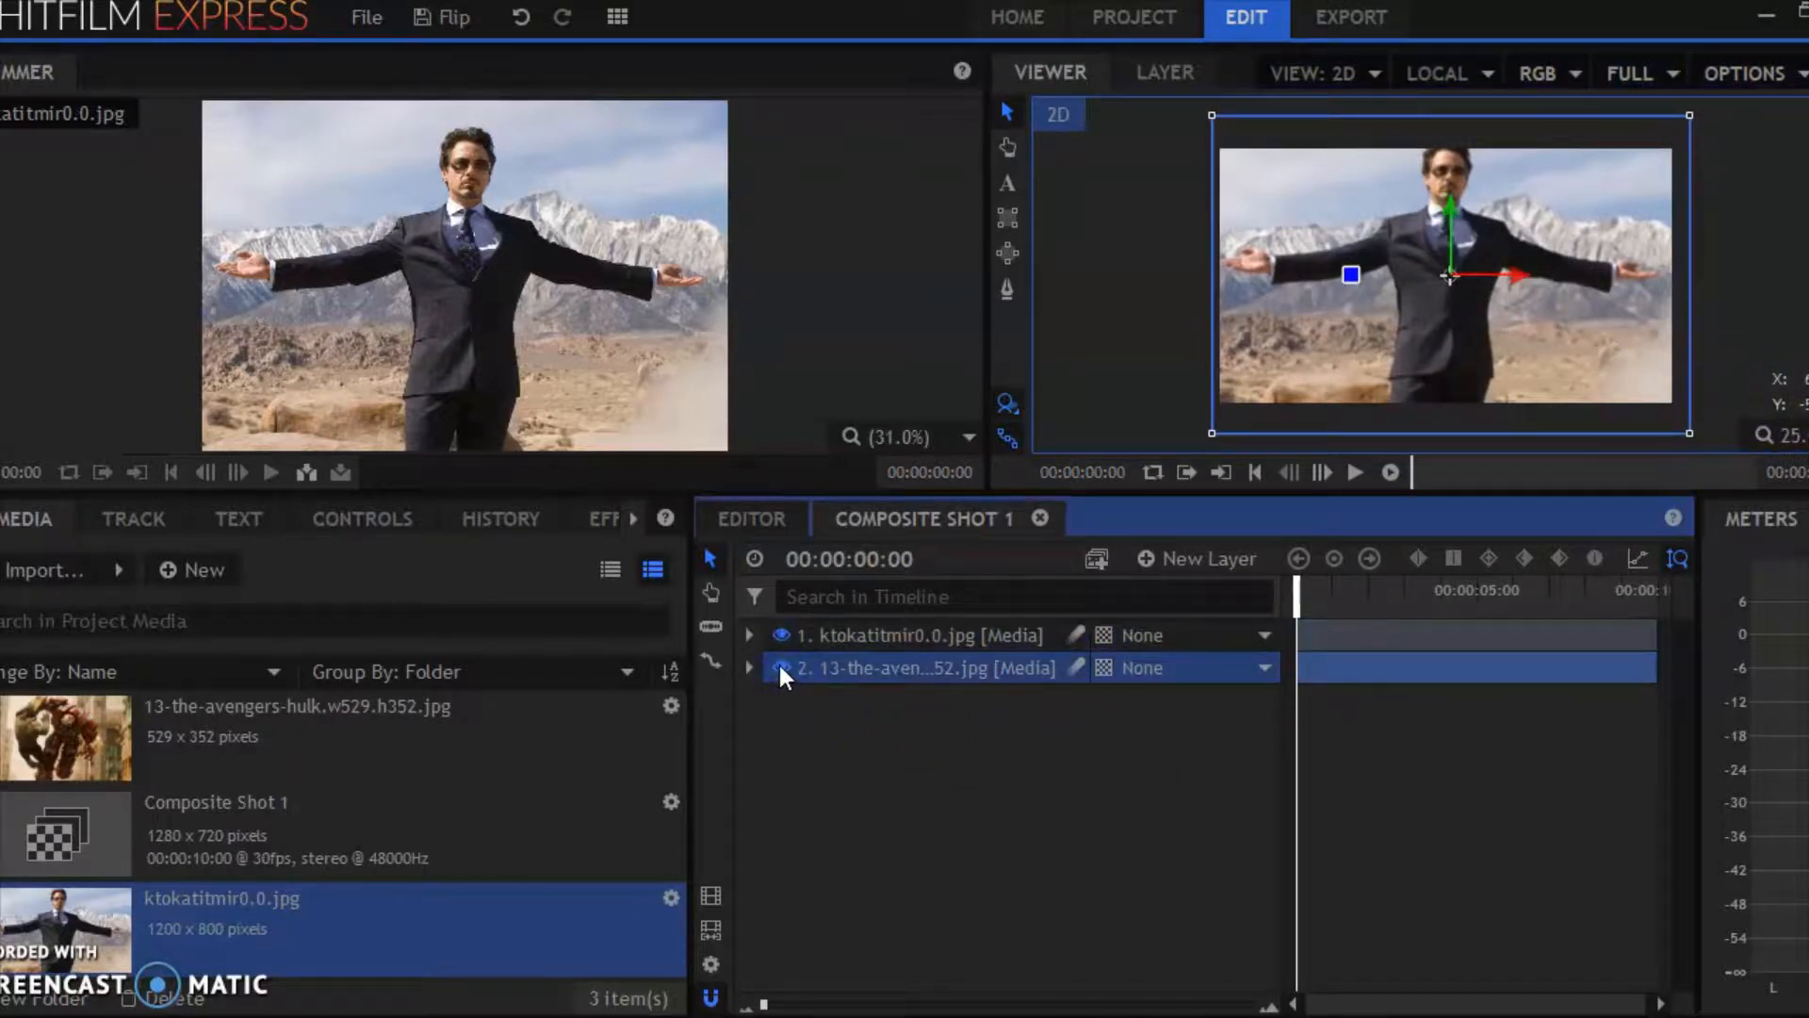
Slice both image layers at about the 5-second mark of the timeline.
left_click(1478, 589)
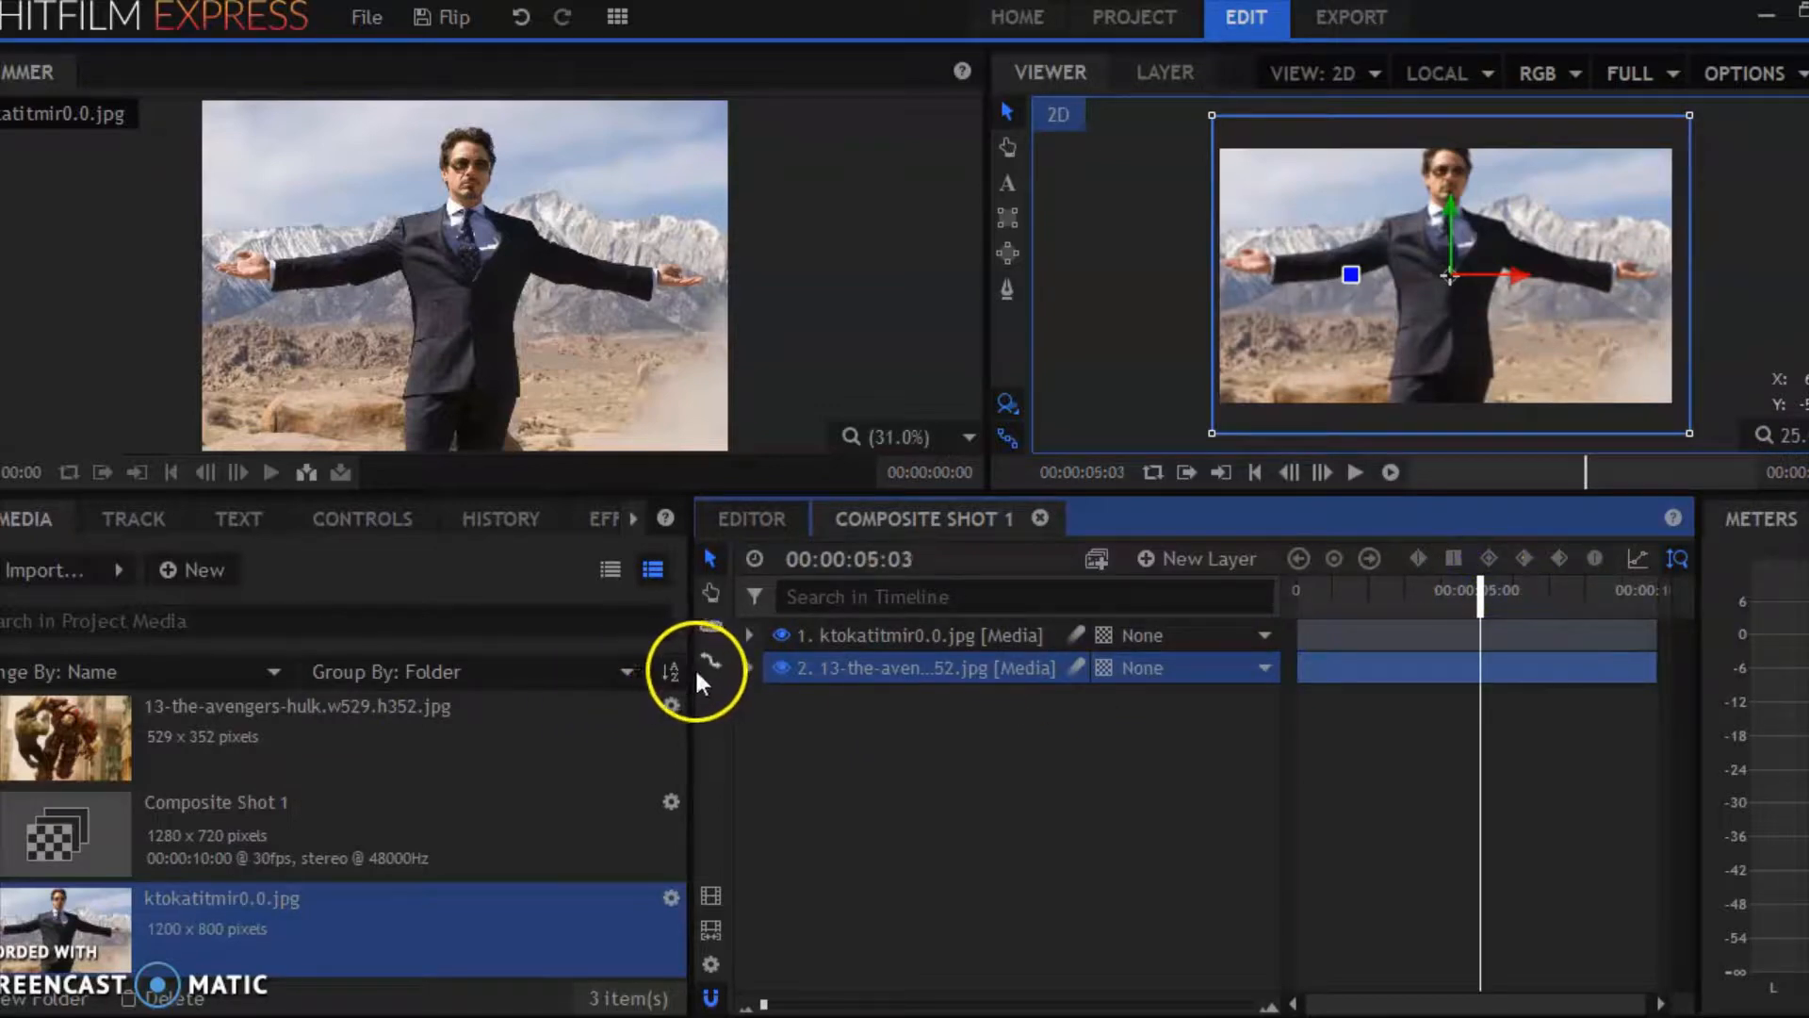
left_click_drag(693, 671, 193, 671)
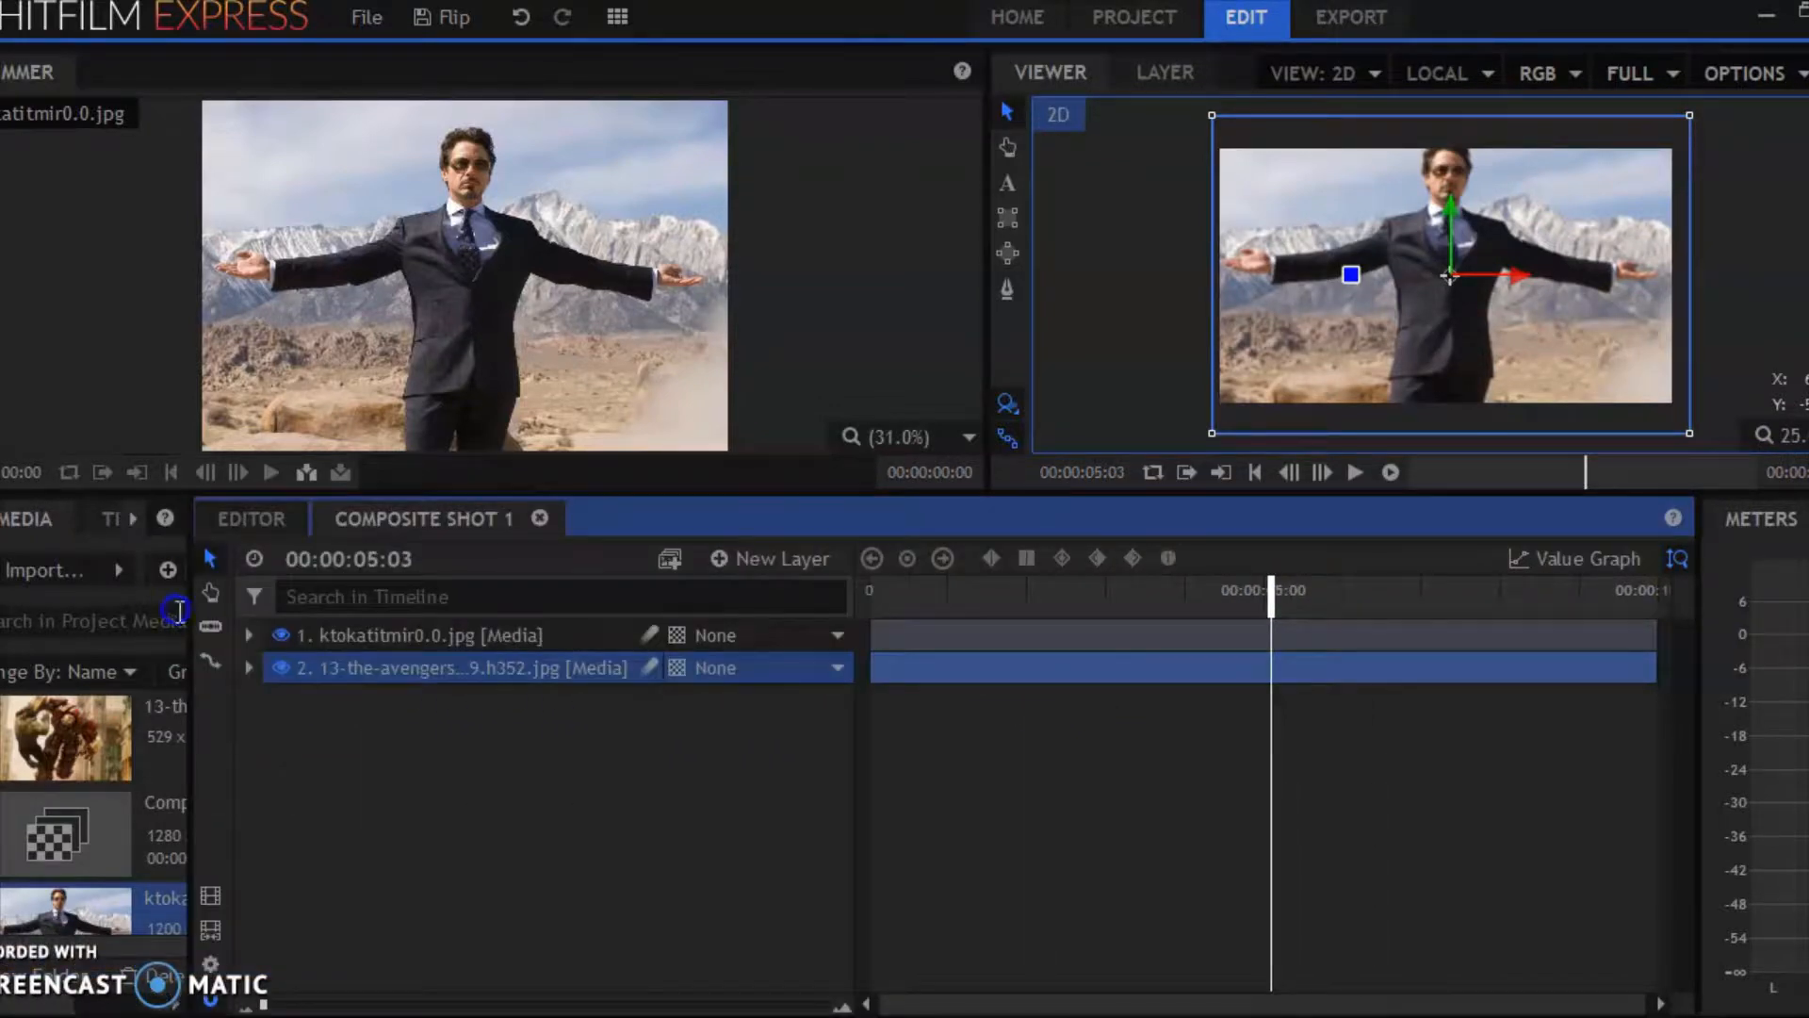
left_click_drag(350, 1006, 403, 1006)
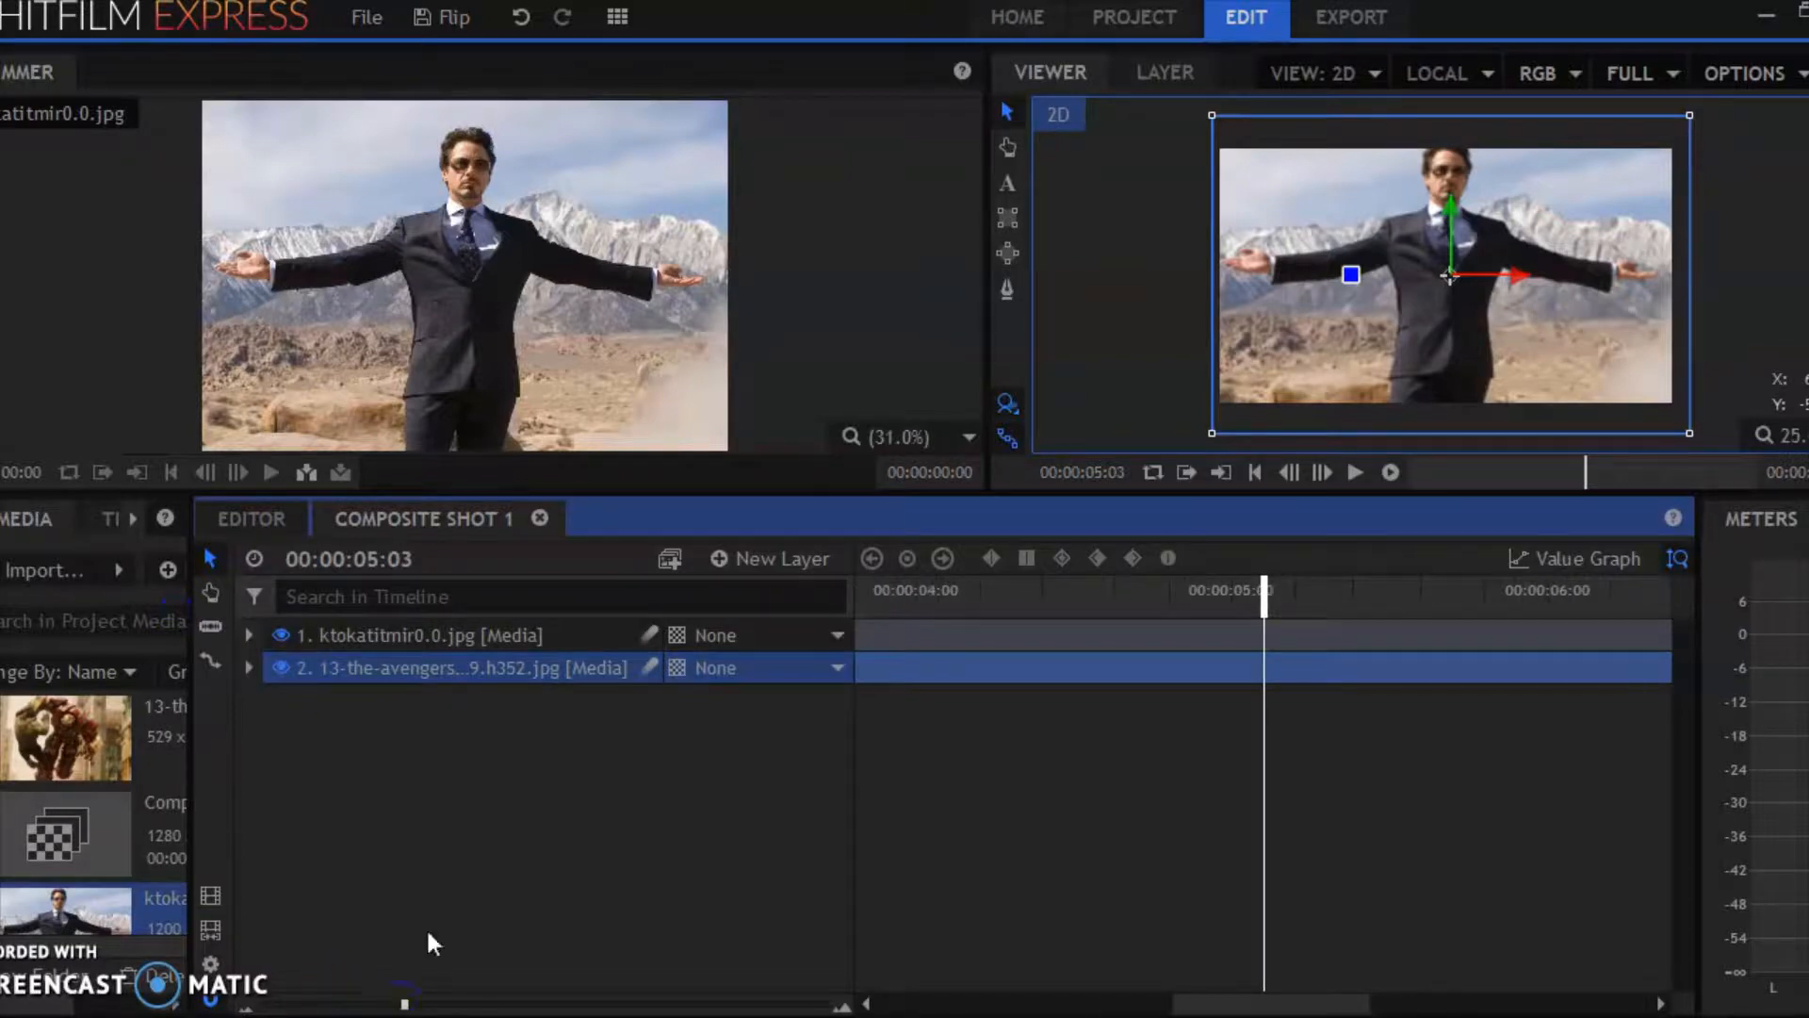
left_click(208, 627)
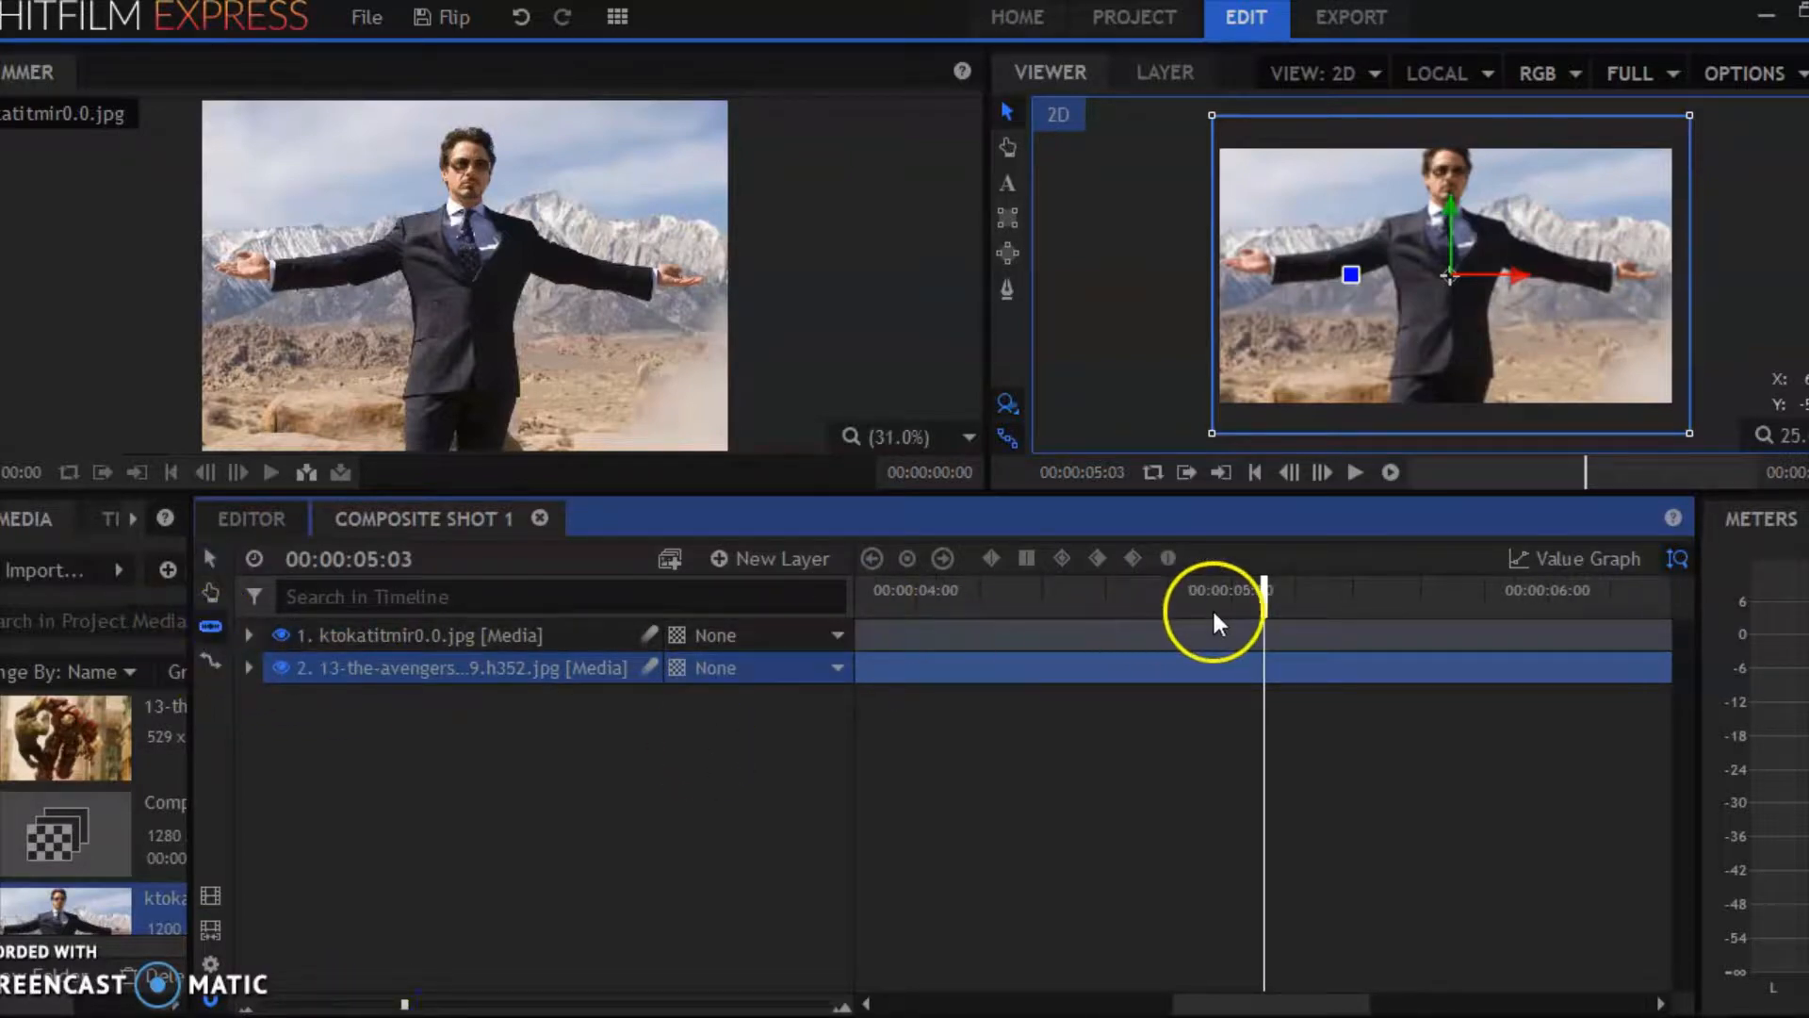
left_click(1234, 636)
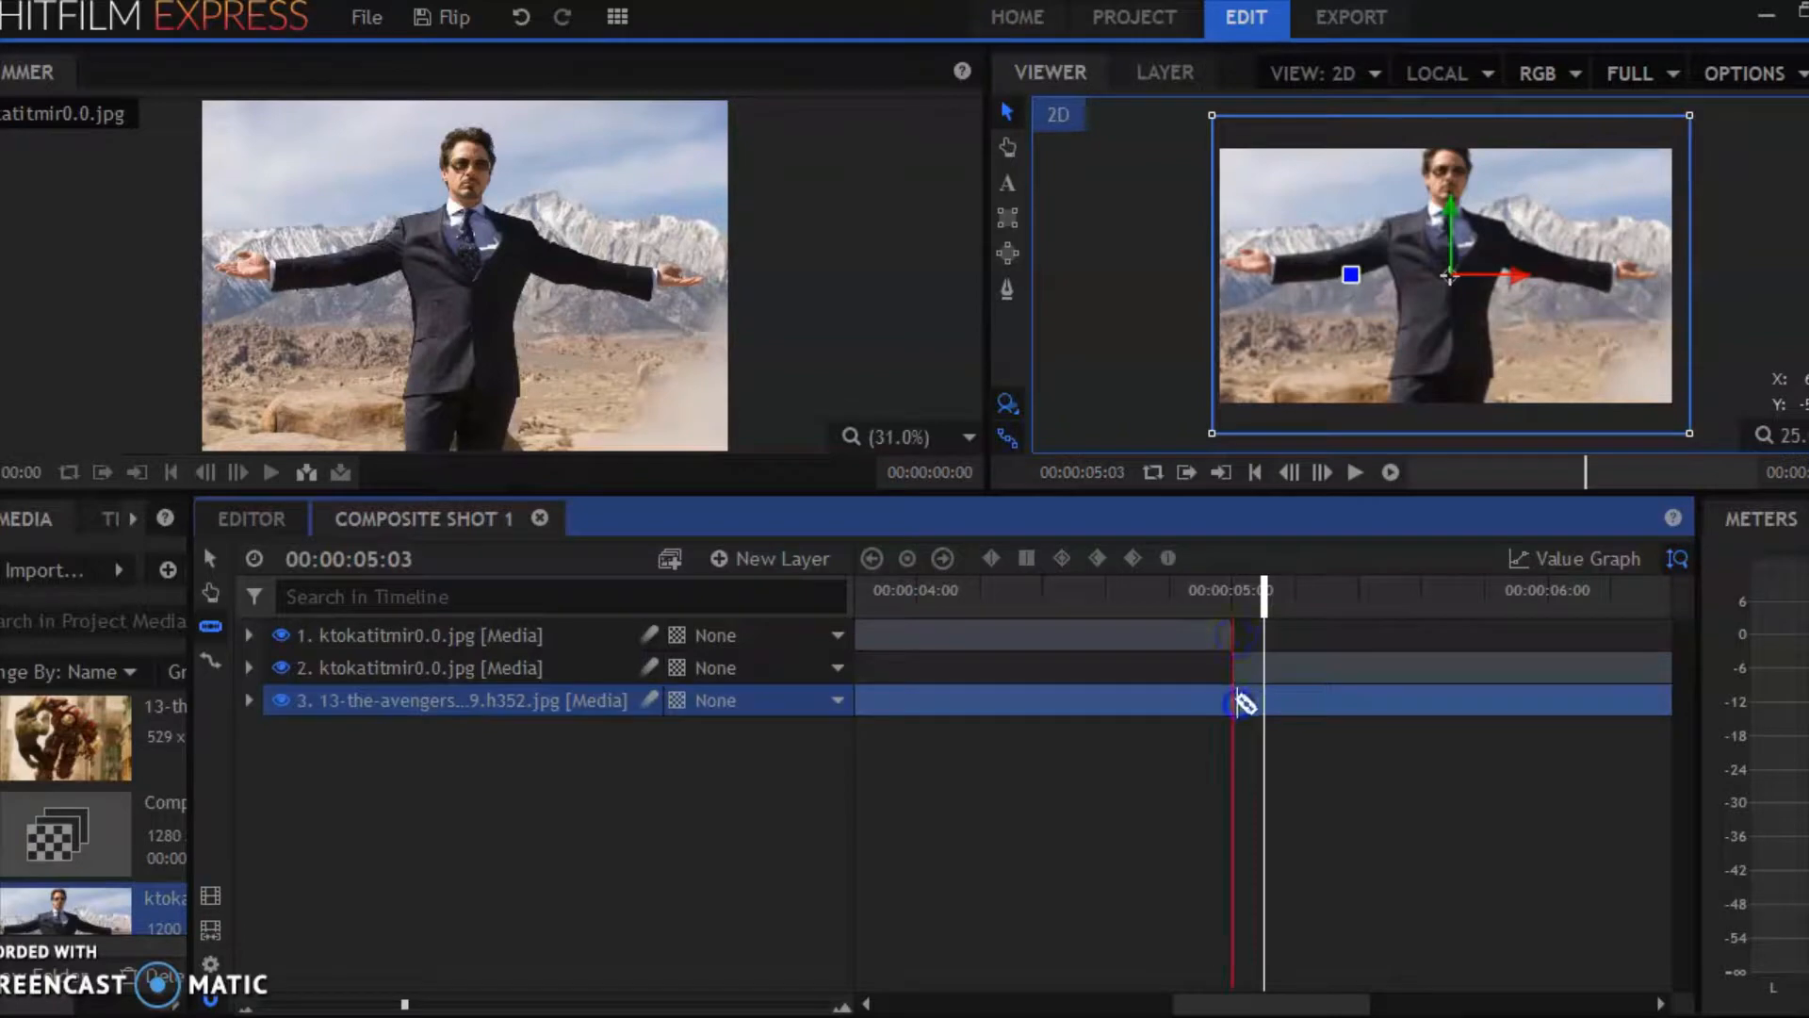
left_click(1235, 700)
Delete the second half of both the ktokatitmir0.0.jpg and avengers-hulk layers after the cut.
left_click(482, 671)
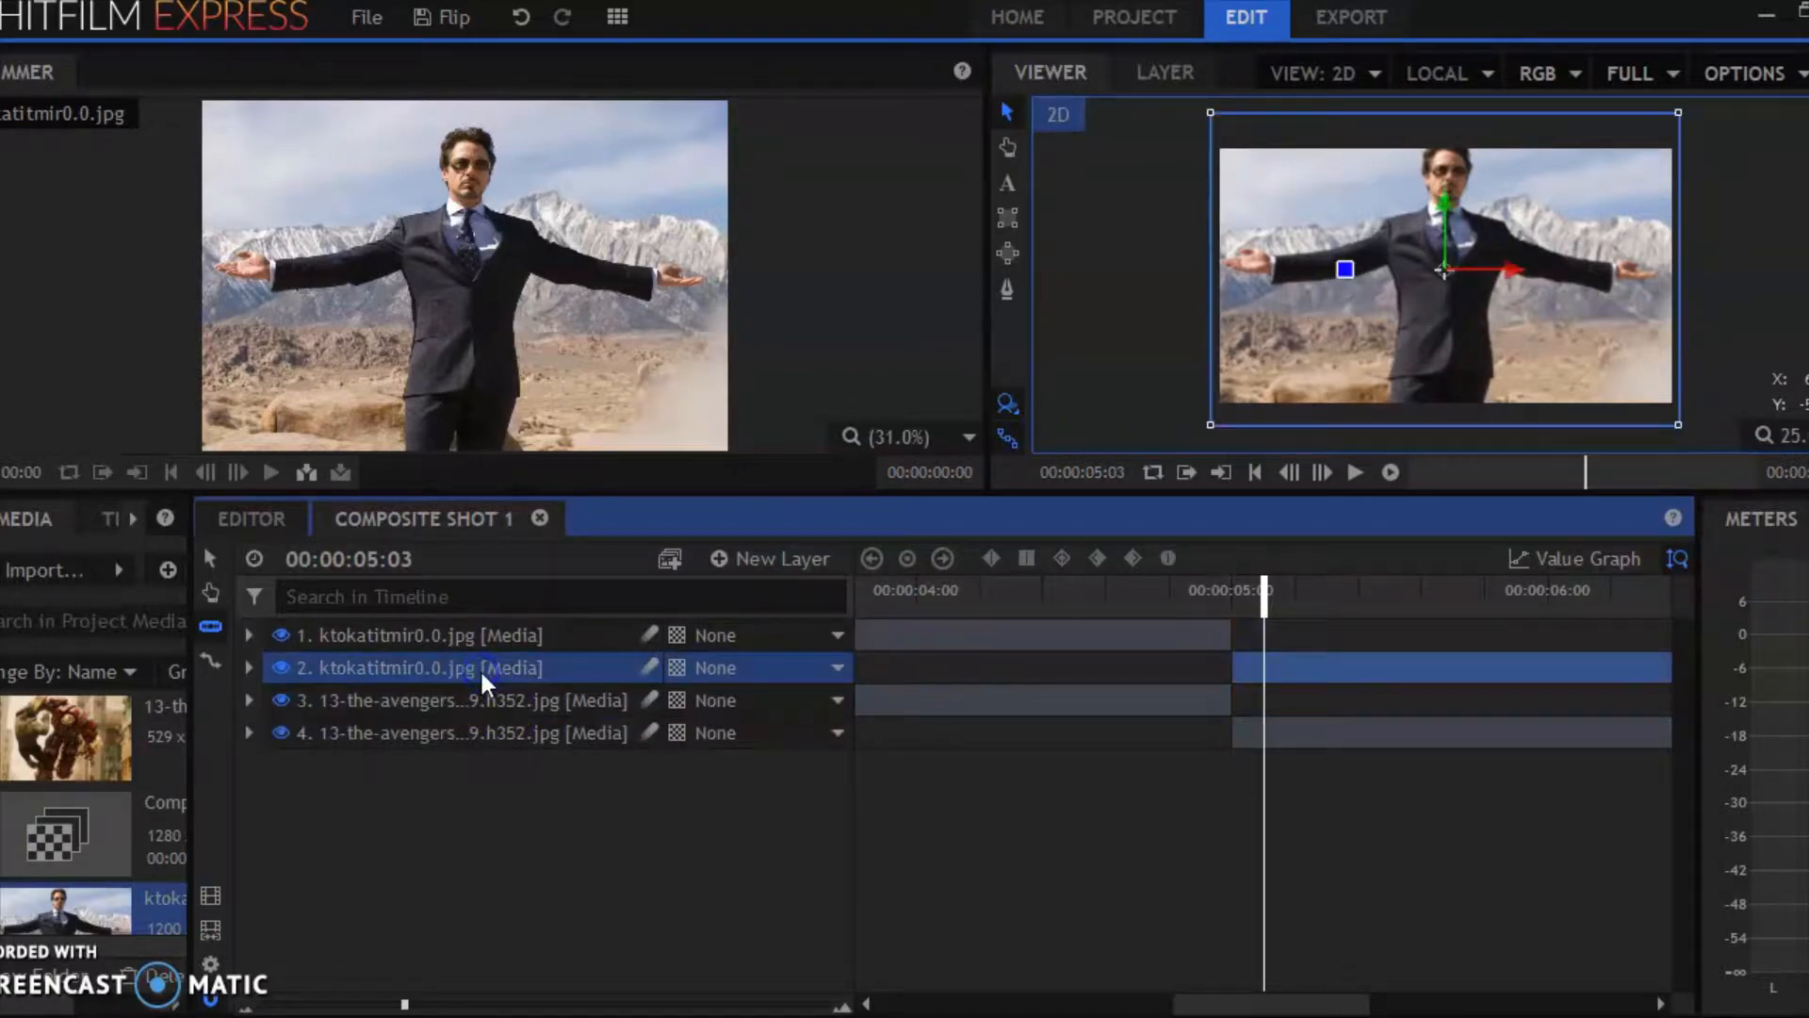
key("Delete")
left_click(488, 698)
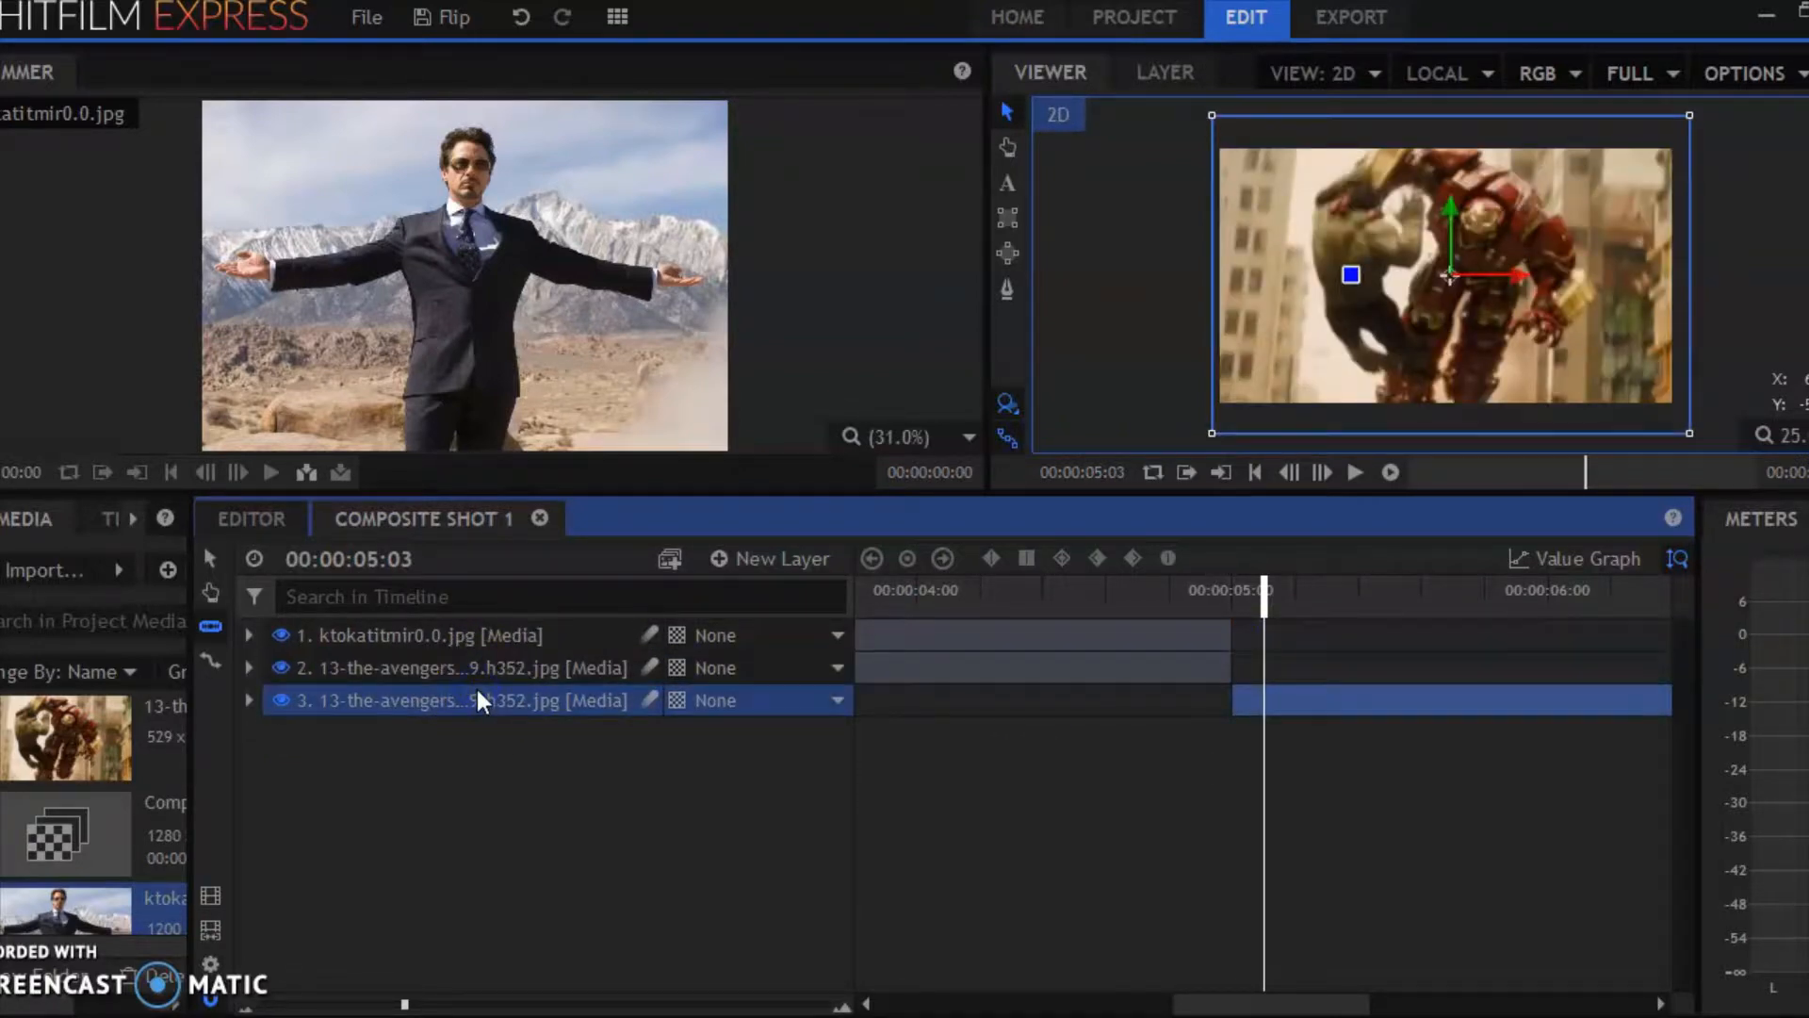
key("Delete")
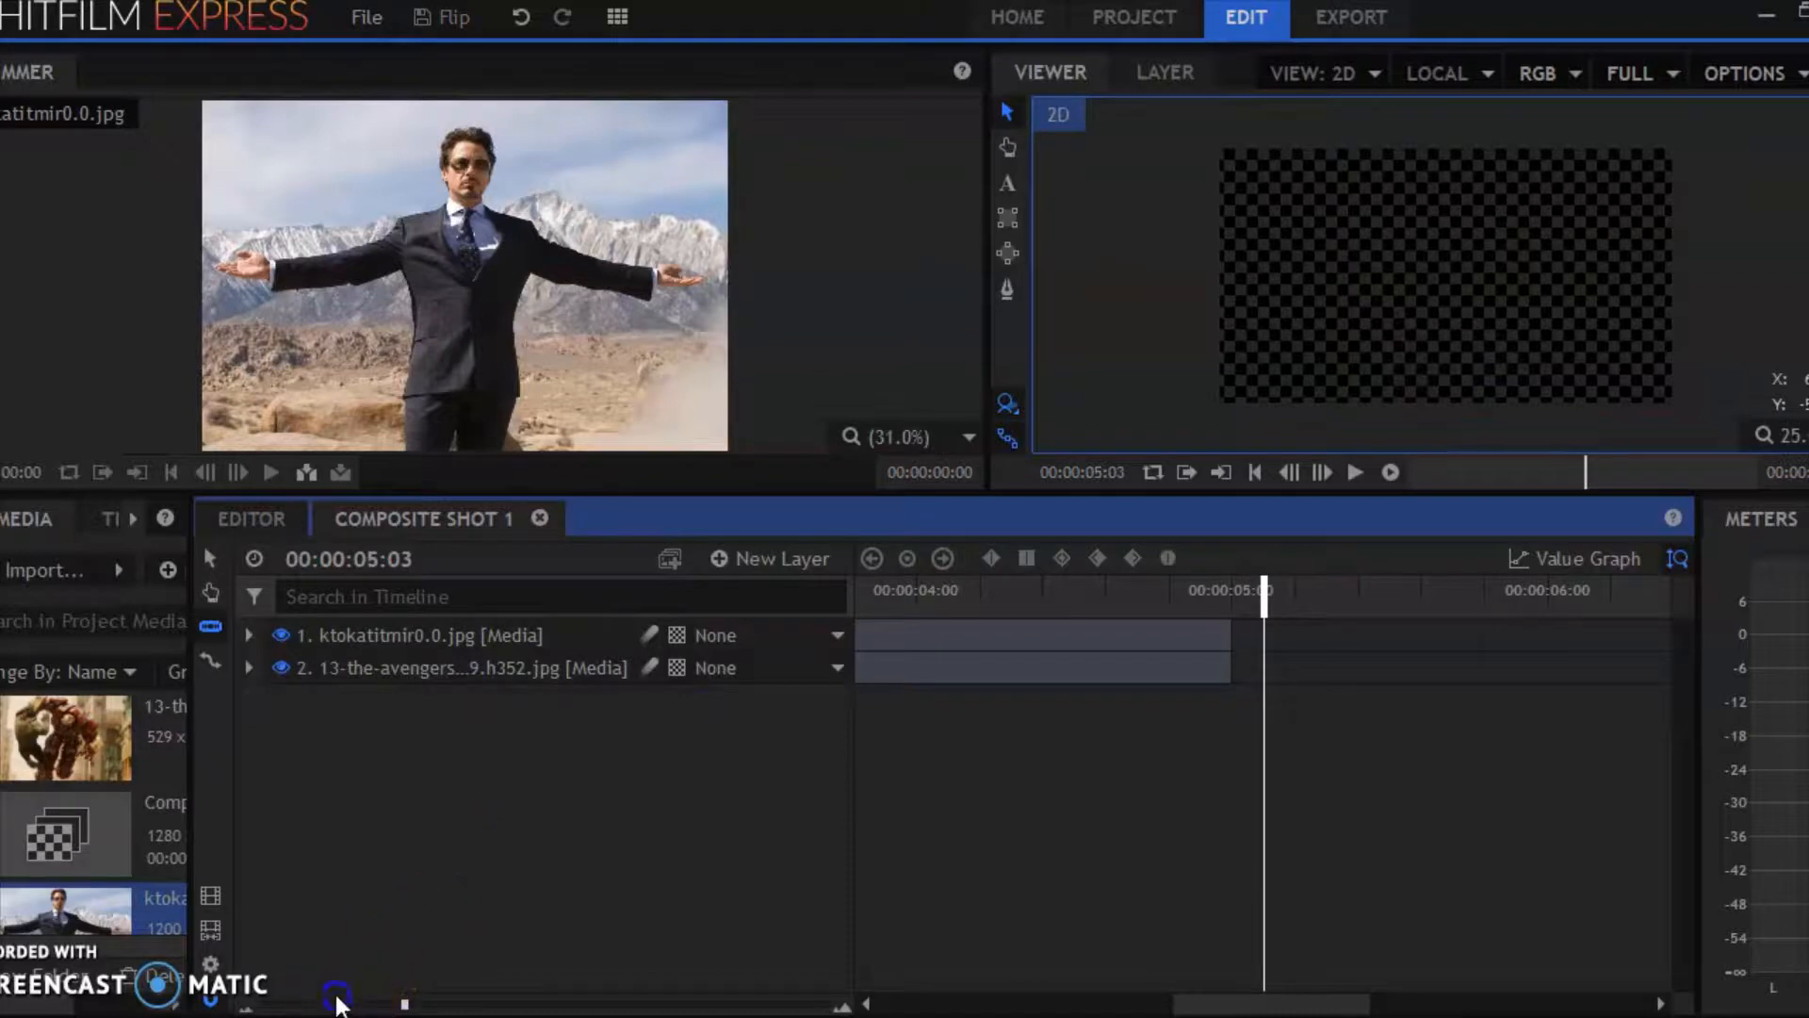
Shift the avengers-hulk clip along the timeline so it starts where the ktokatitmir0.0.jpg clip ends.
left_click_drag(337, 1003, 263, 1004)
left_click(215, 563)
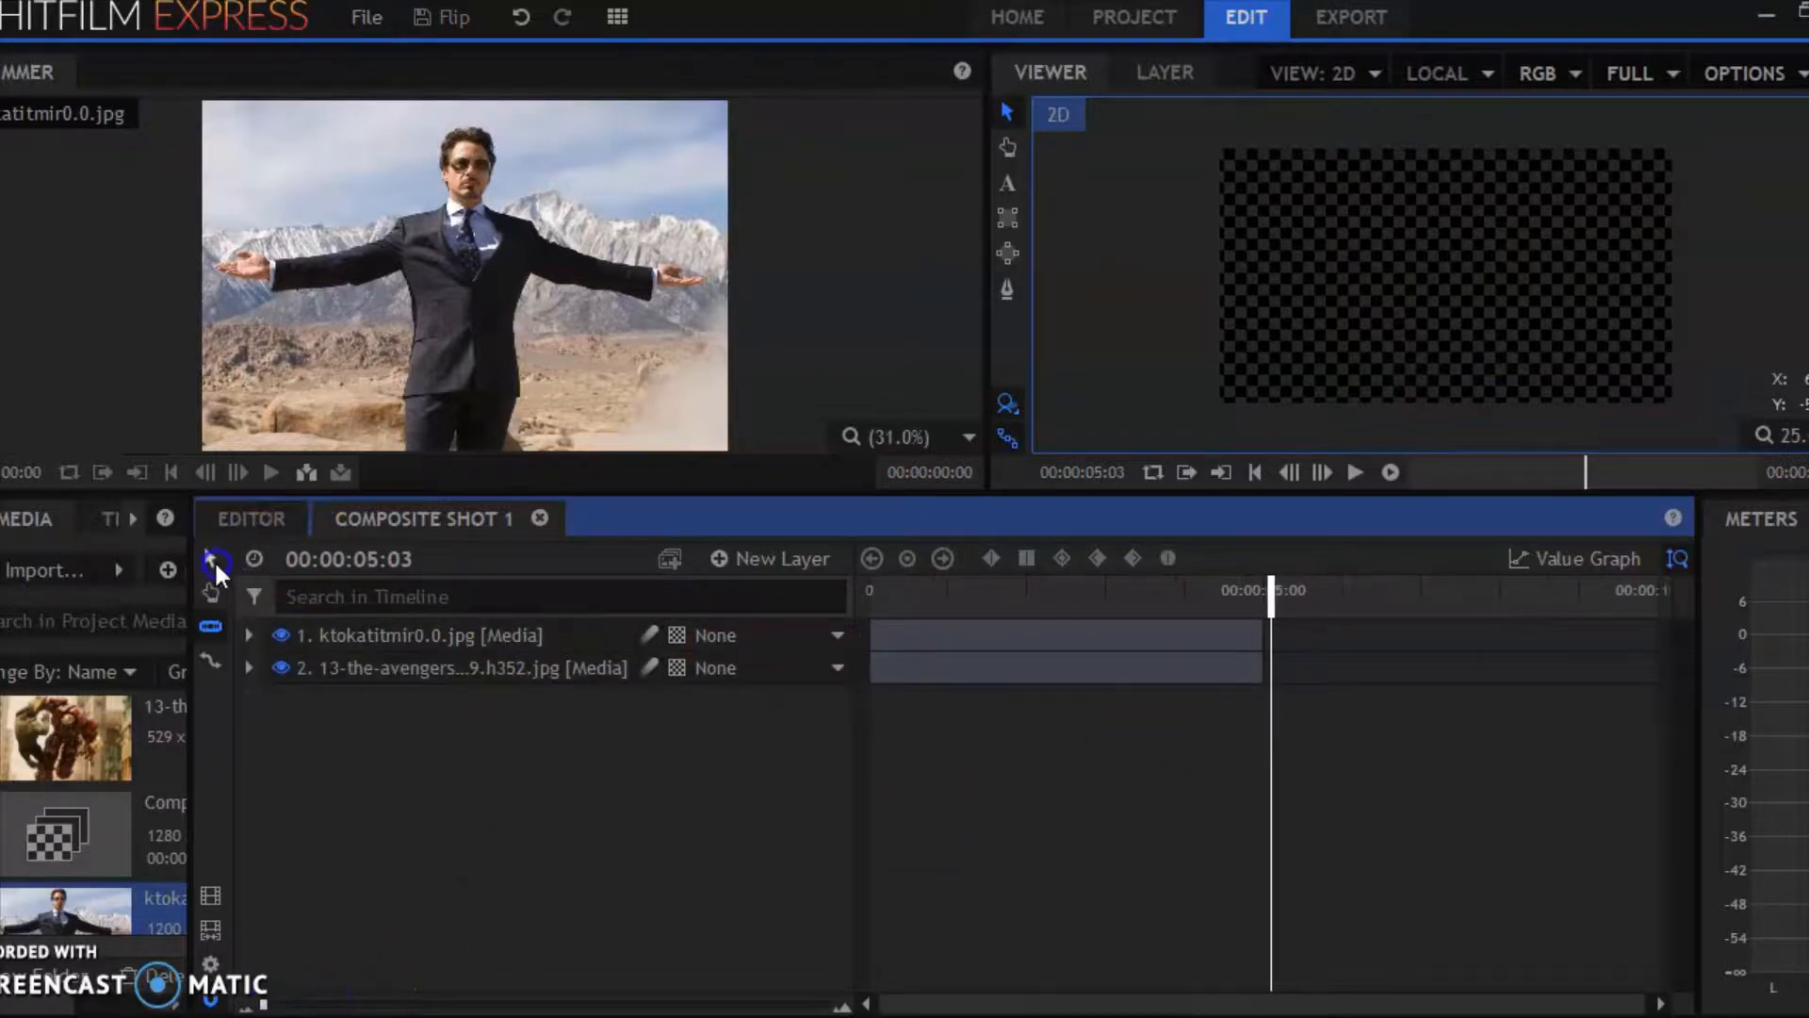
left_click_drag(931, 665, 1310, 664)
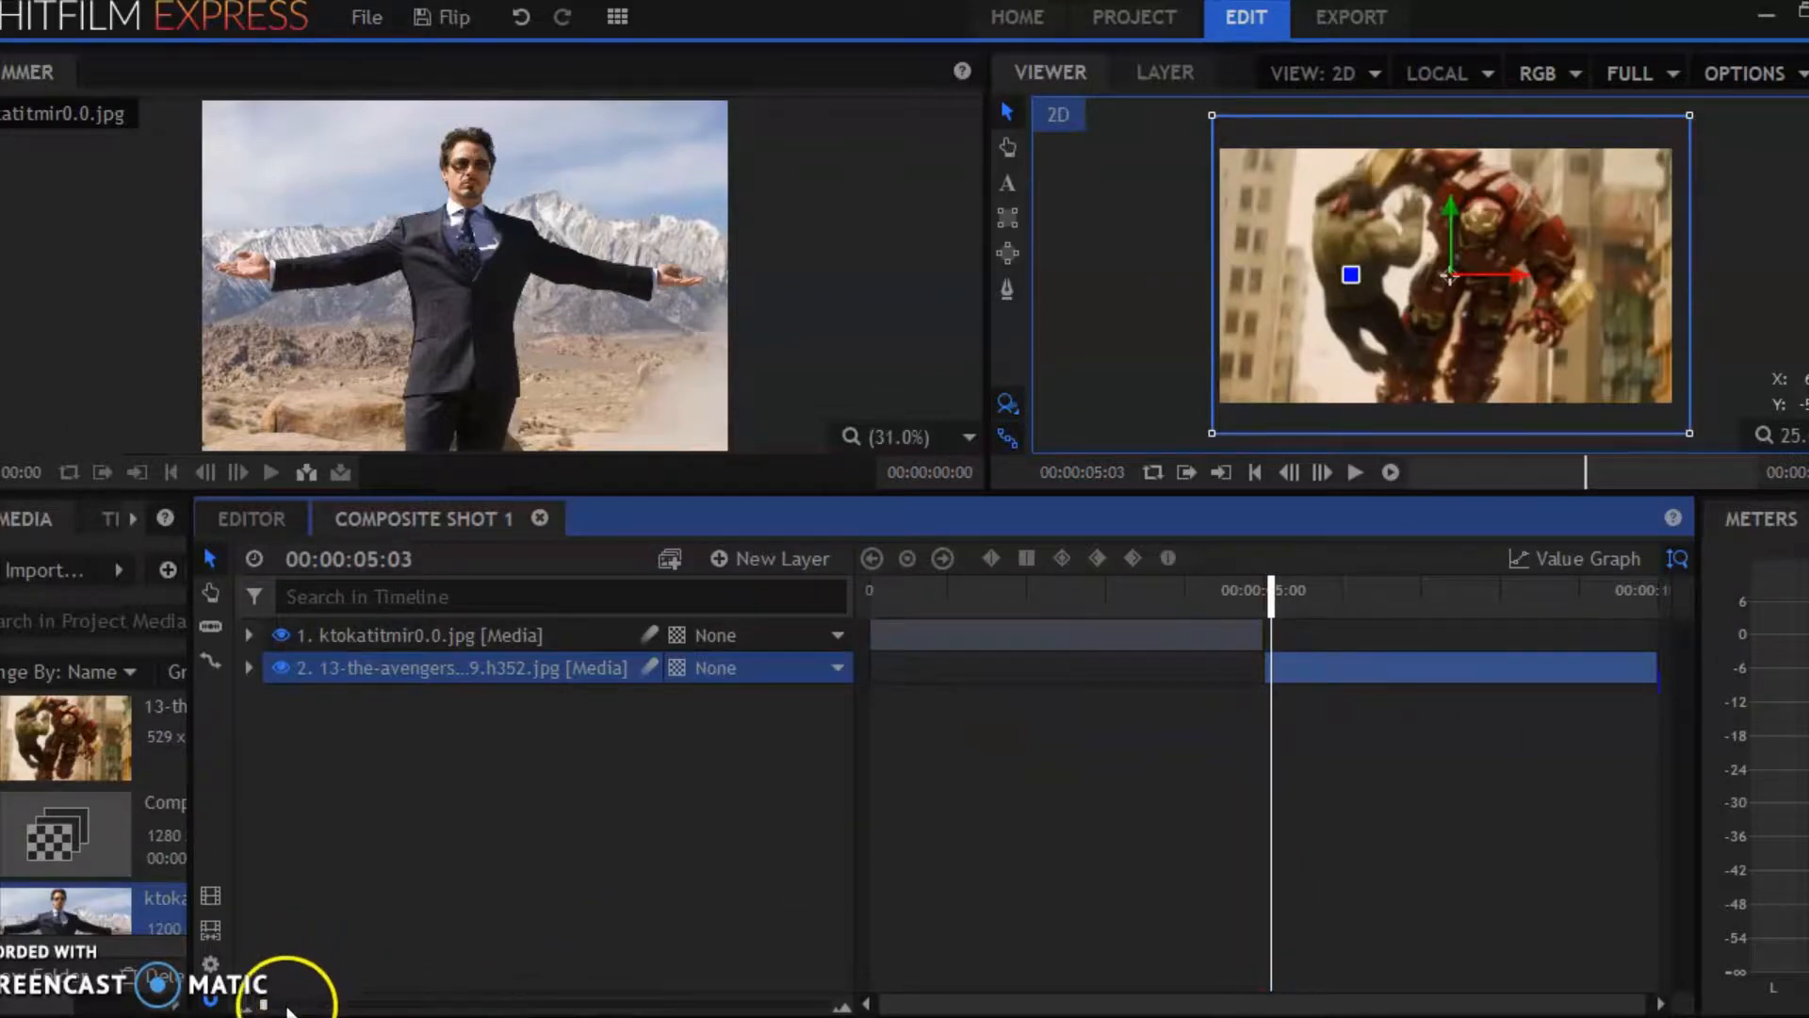
Place the playhead at 00:00:04:28, just before the cut, and expand the ktokatitmir0.0.jpg layer's properties.
left_click_drag(264, 1004, 439, 1004)
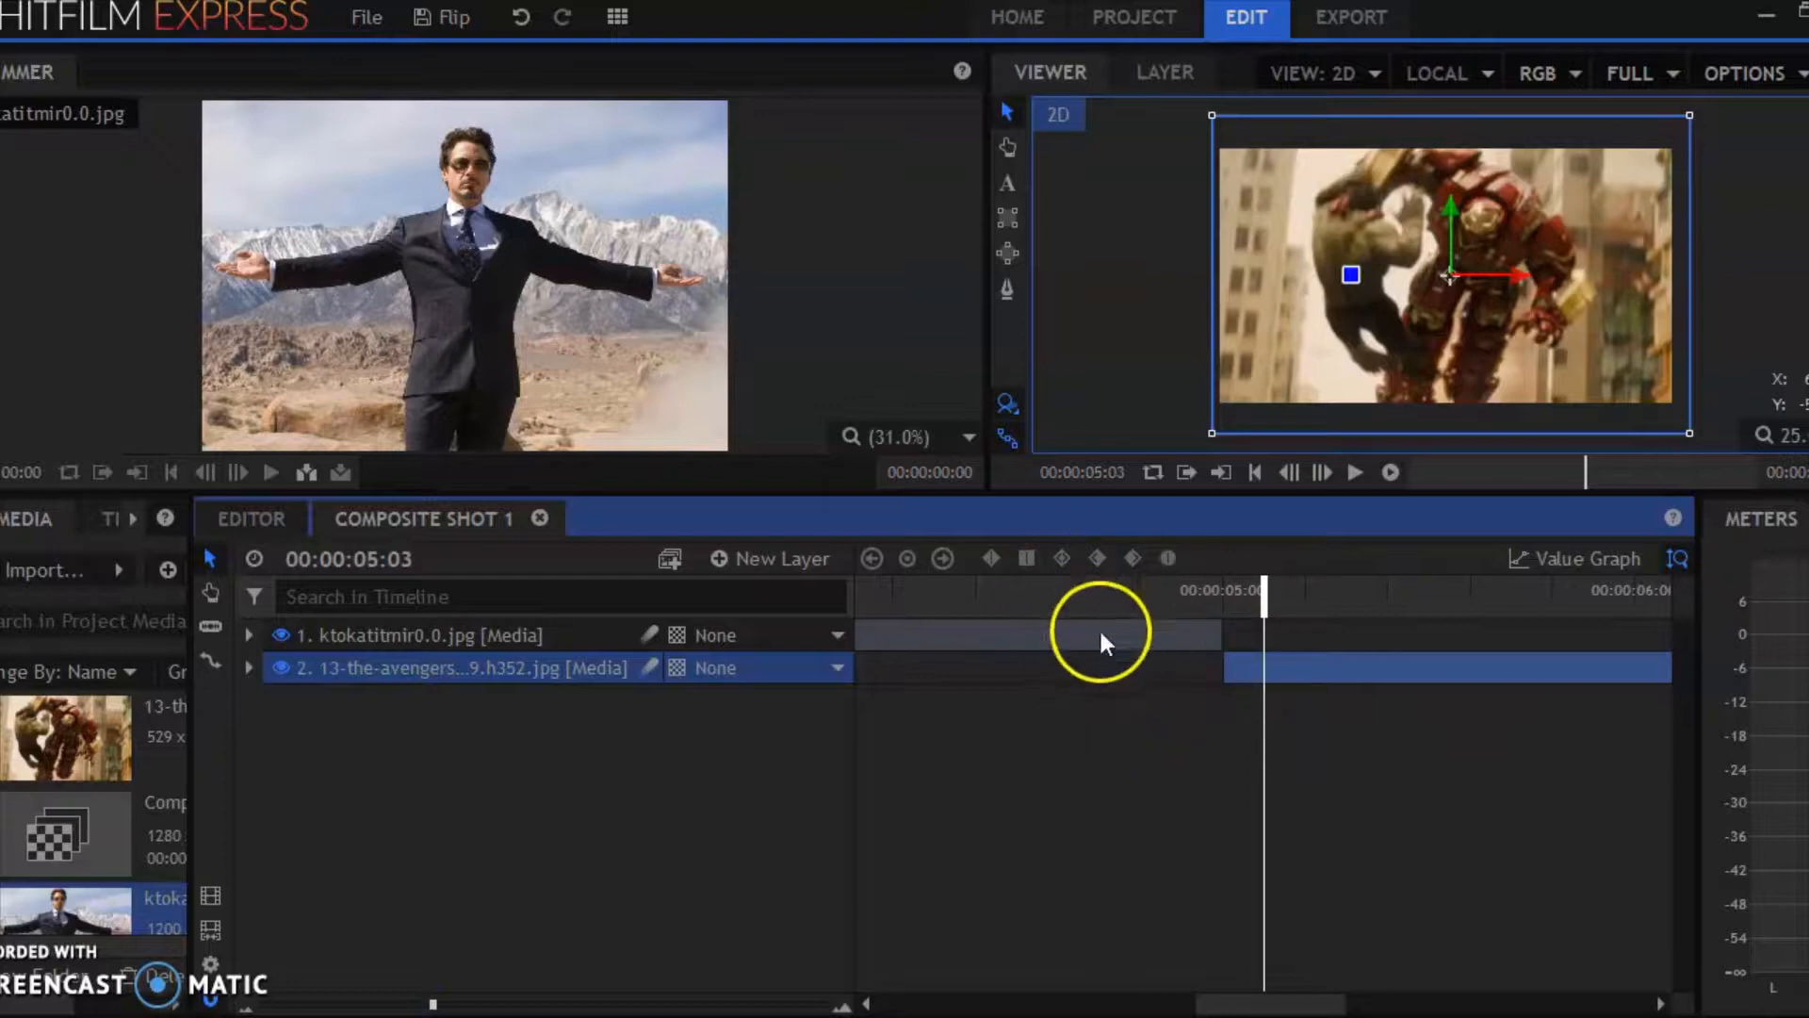
left_click_drag(1166, 594, 1281, 589)
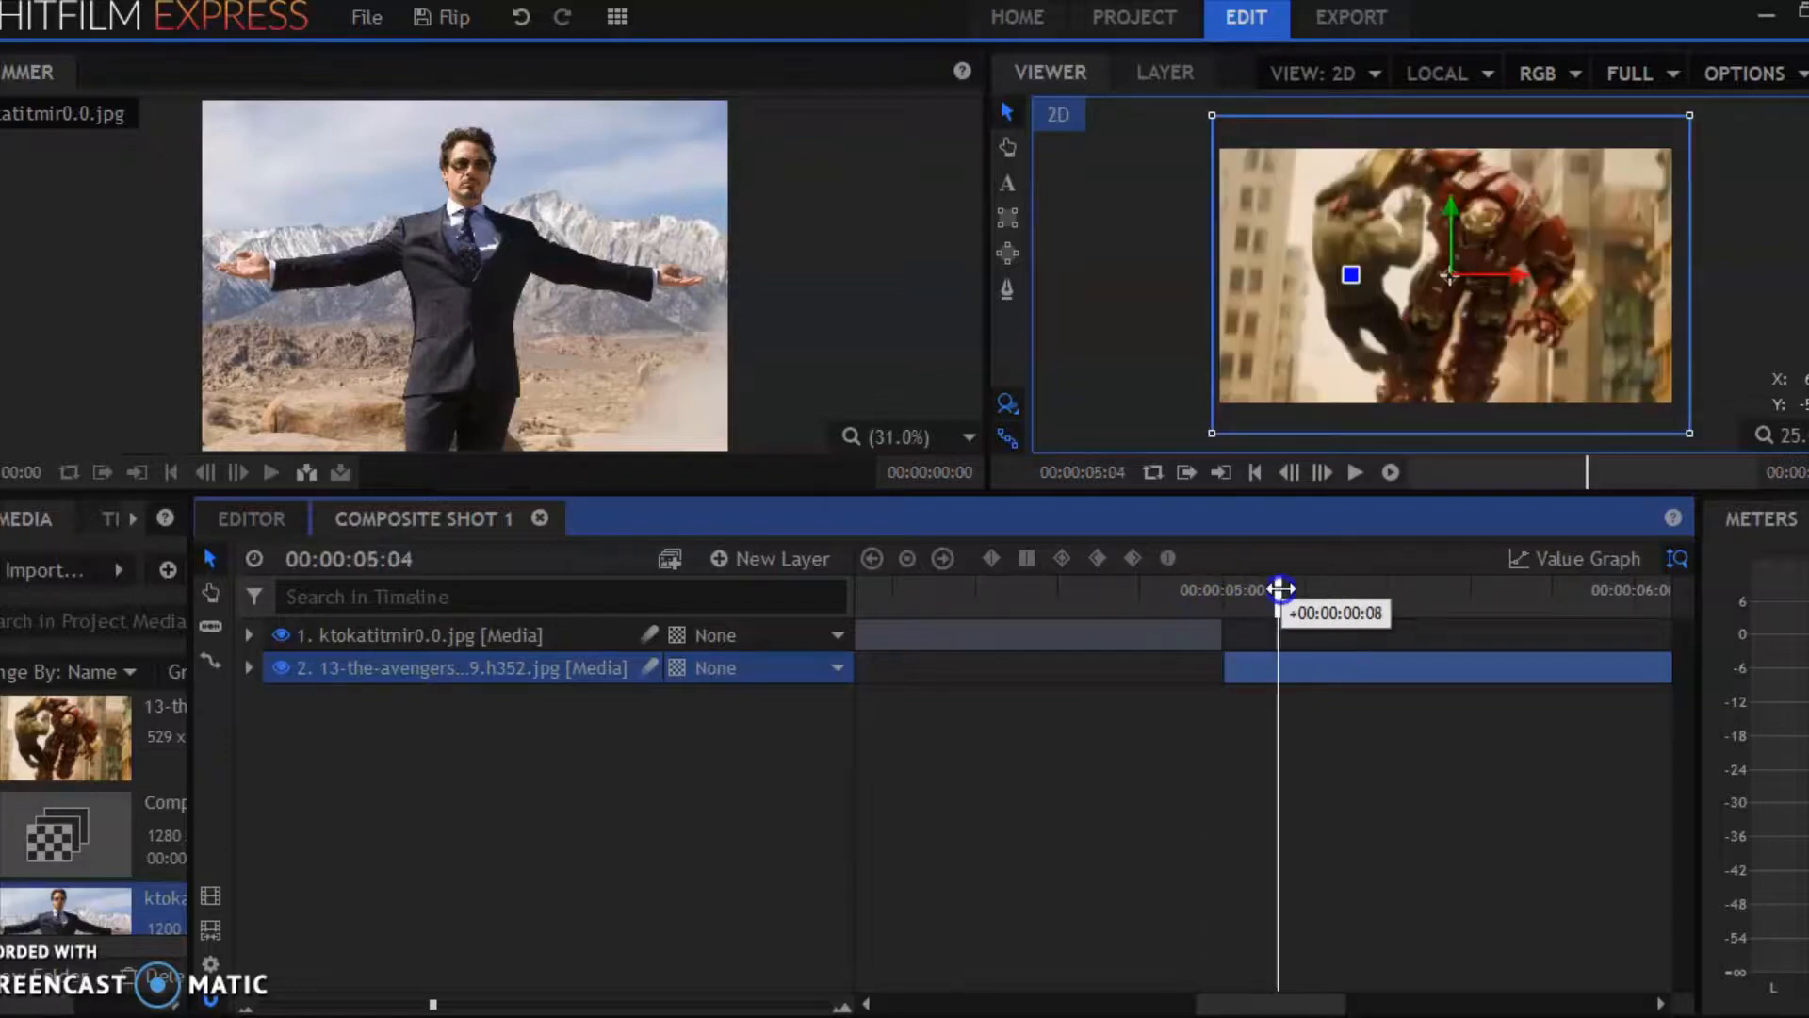
left_click(1196, 581)
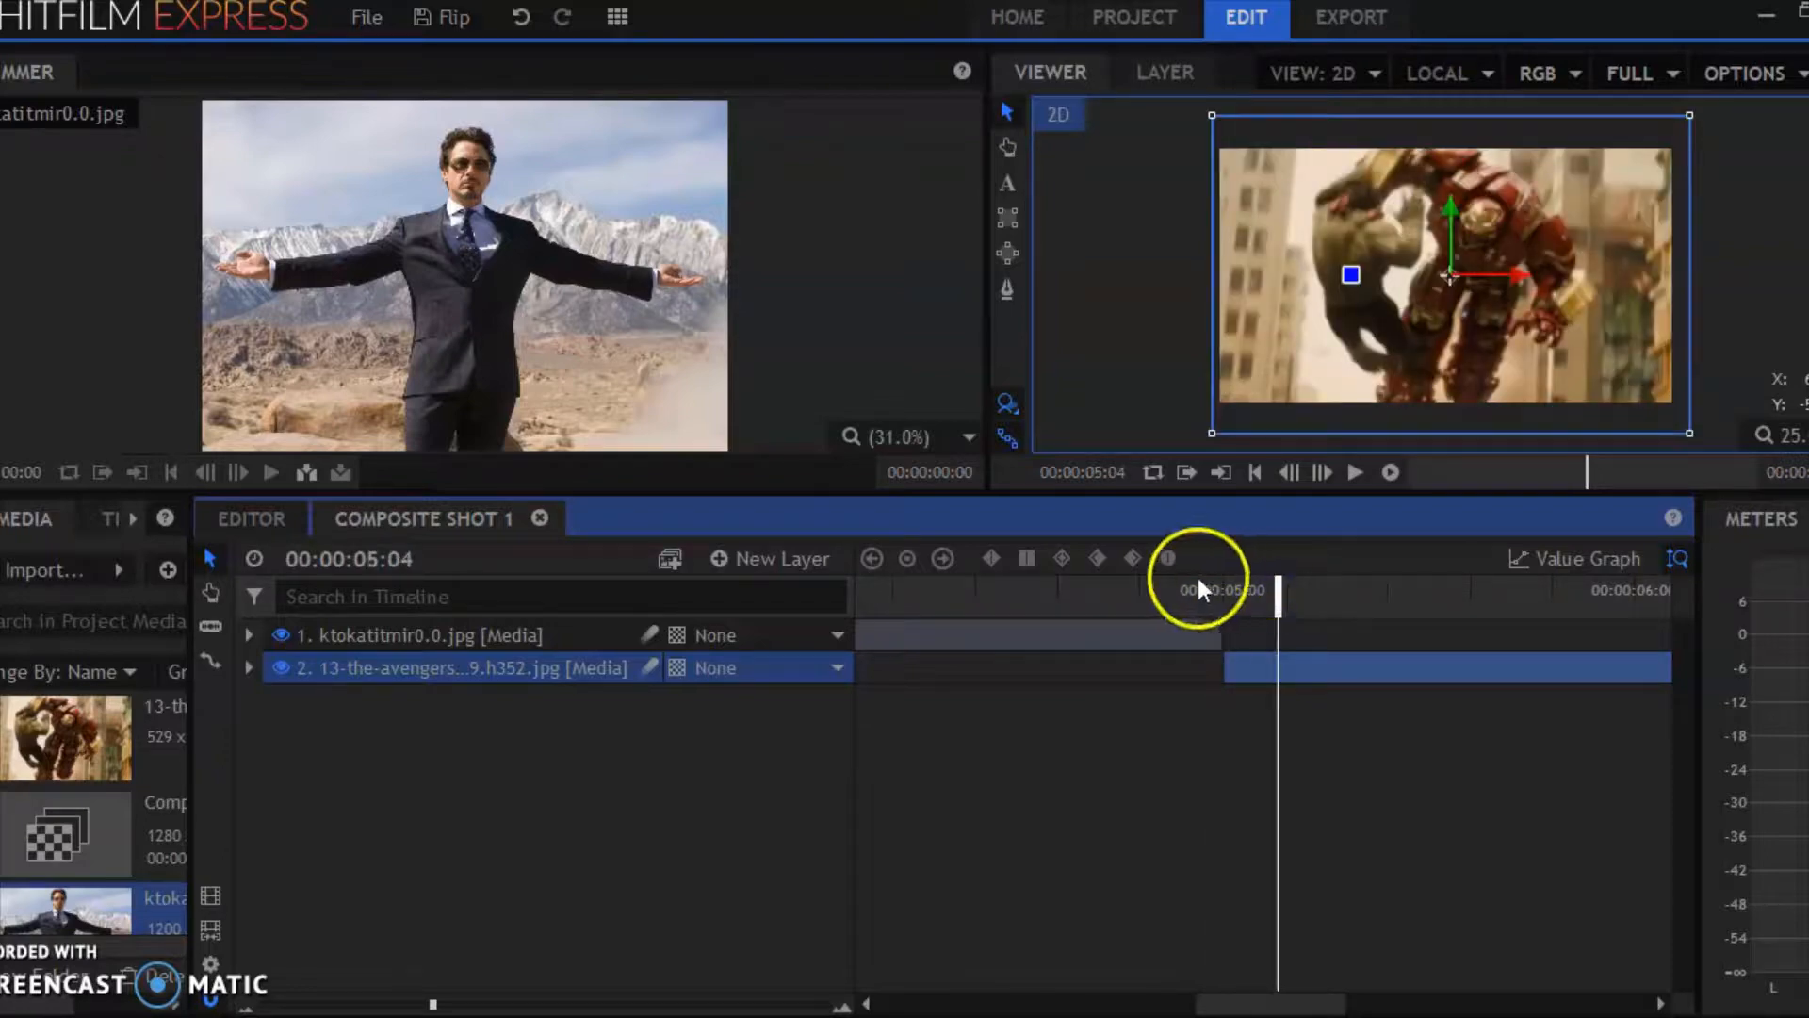
left_click(251, 637)
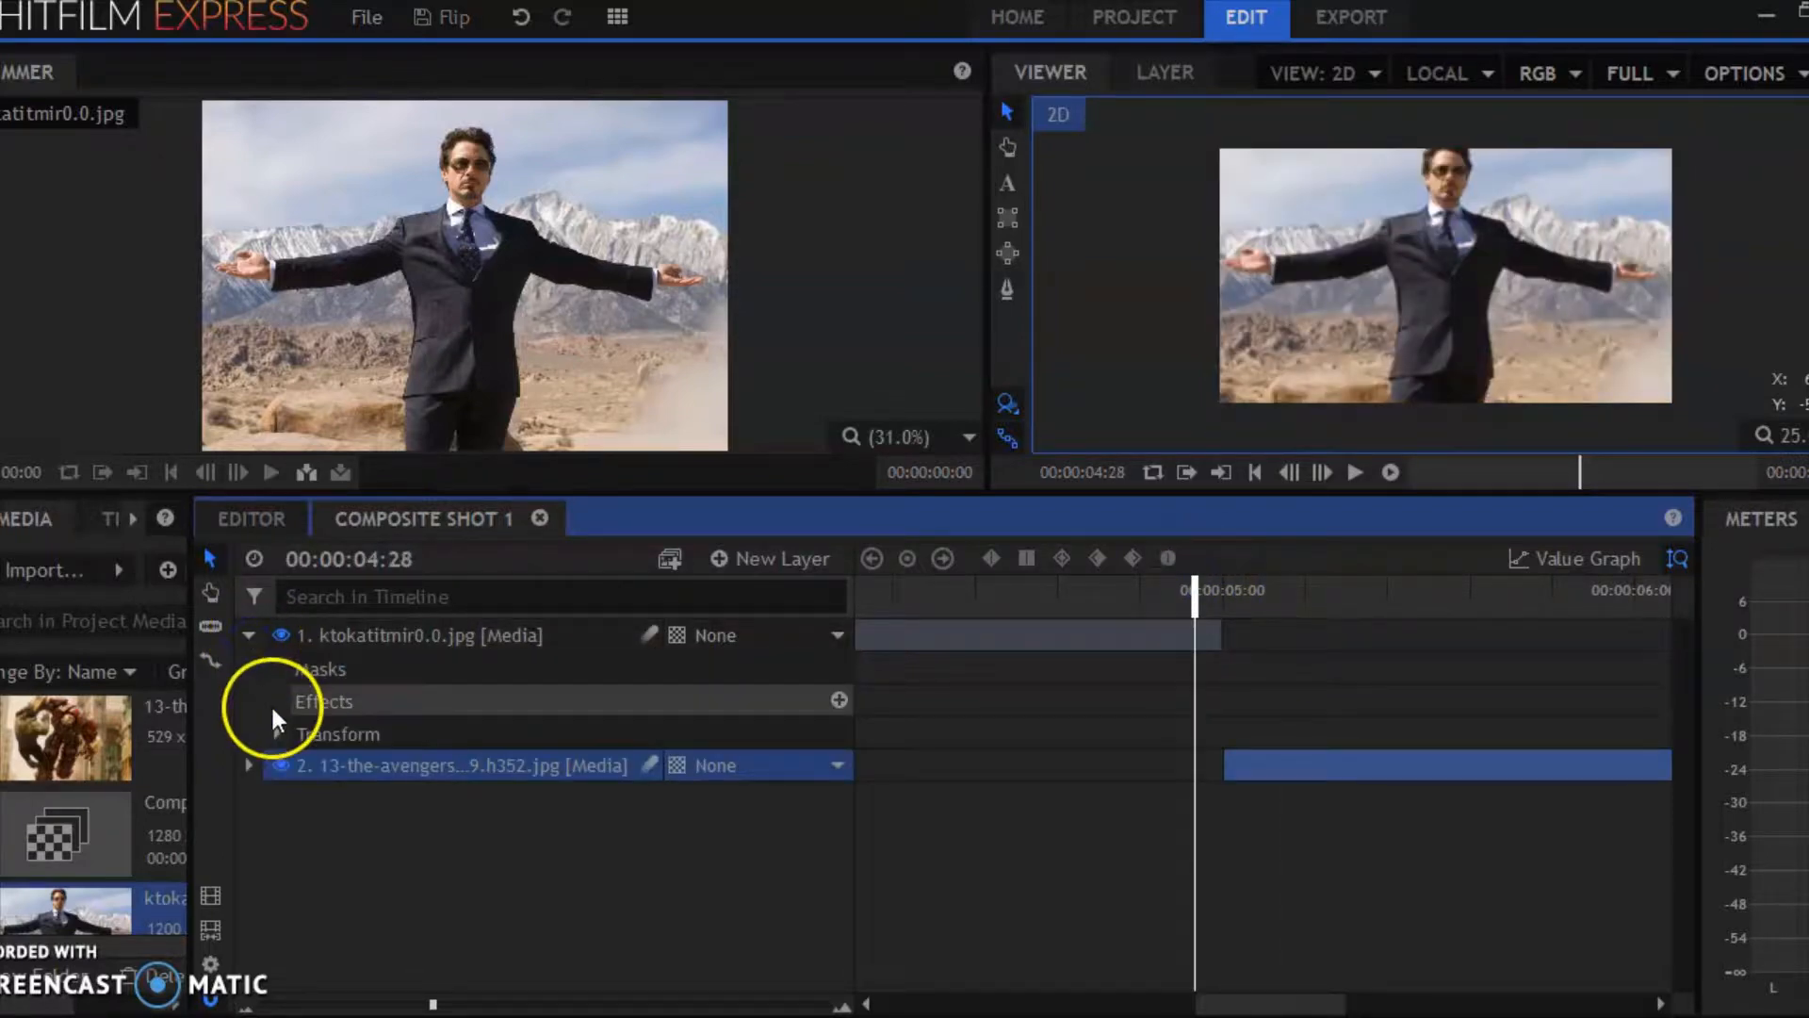
Widen the media area to reach the effects library and filter the effects by "warp".
left_click_drag(191, 556, 358, 528)
left_click(299, 518)
left_click(300, 518)
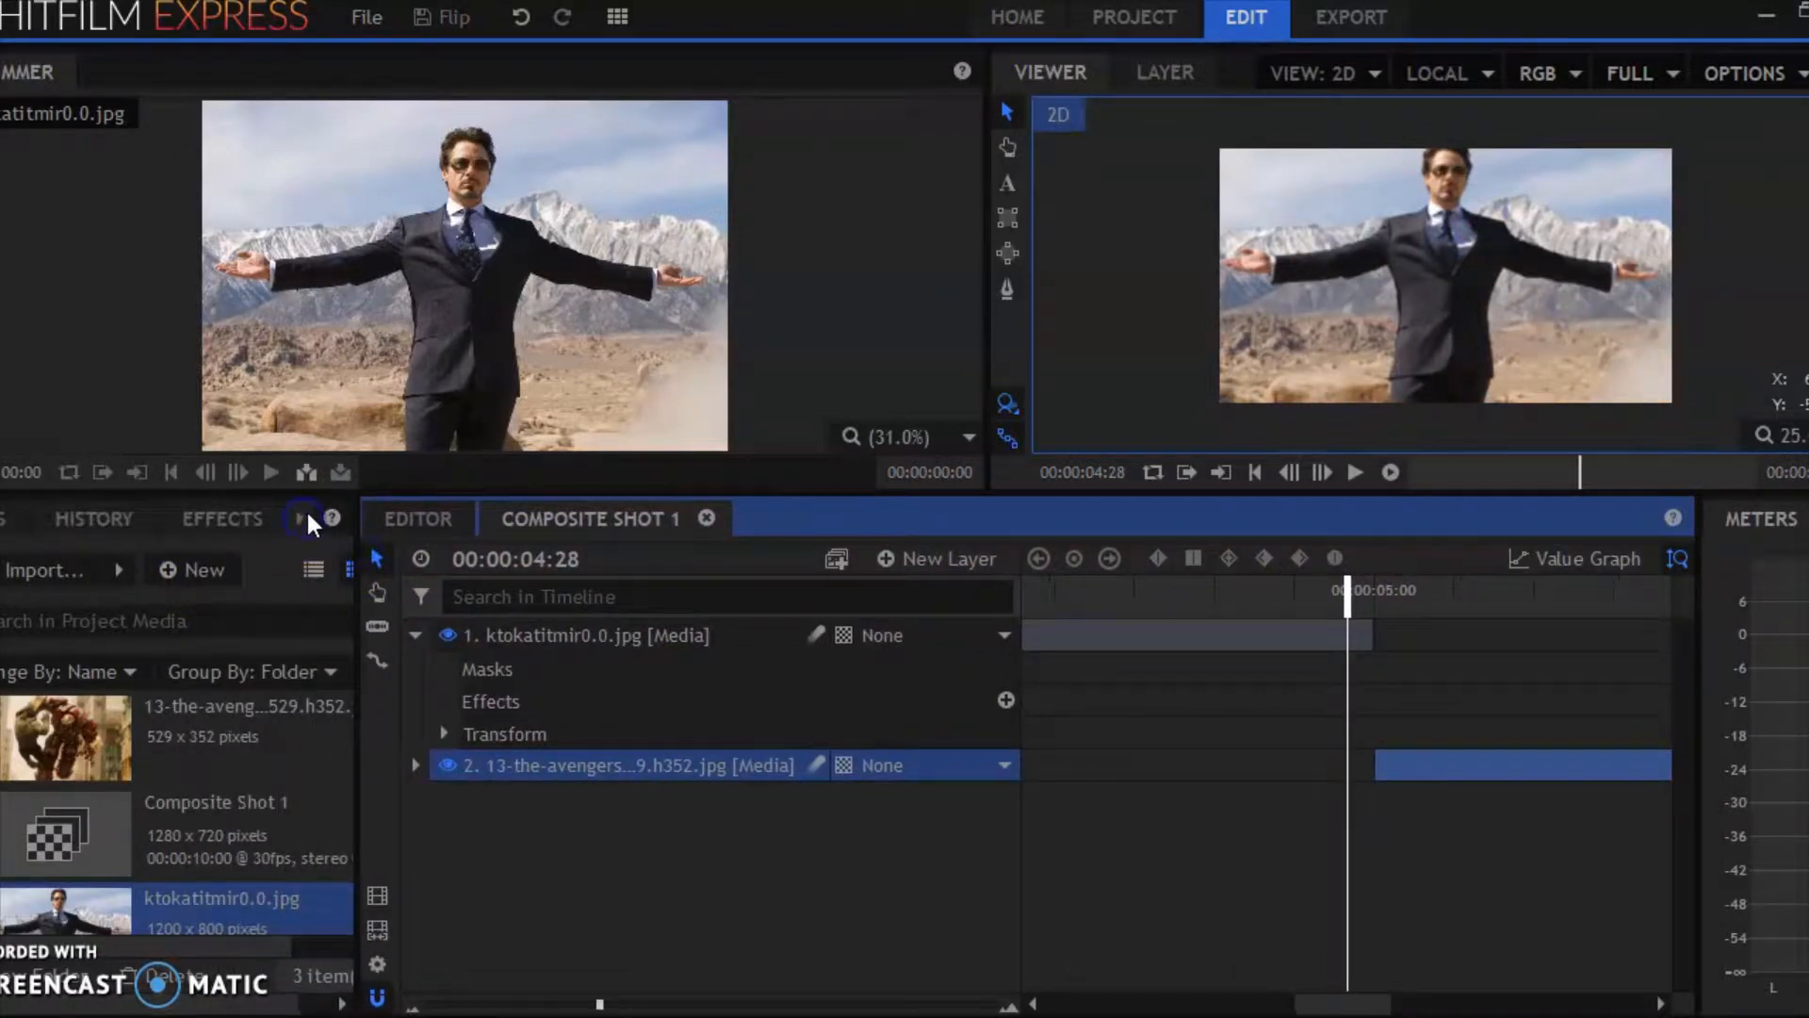
left_click(222, 518)
left_click(150, 585)
left_click(322, 569)
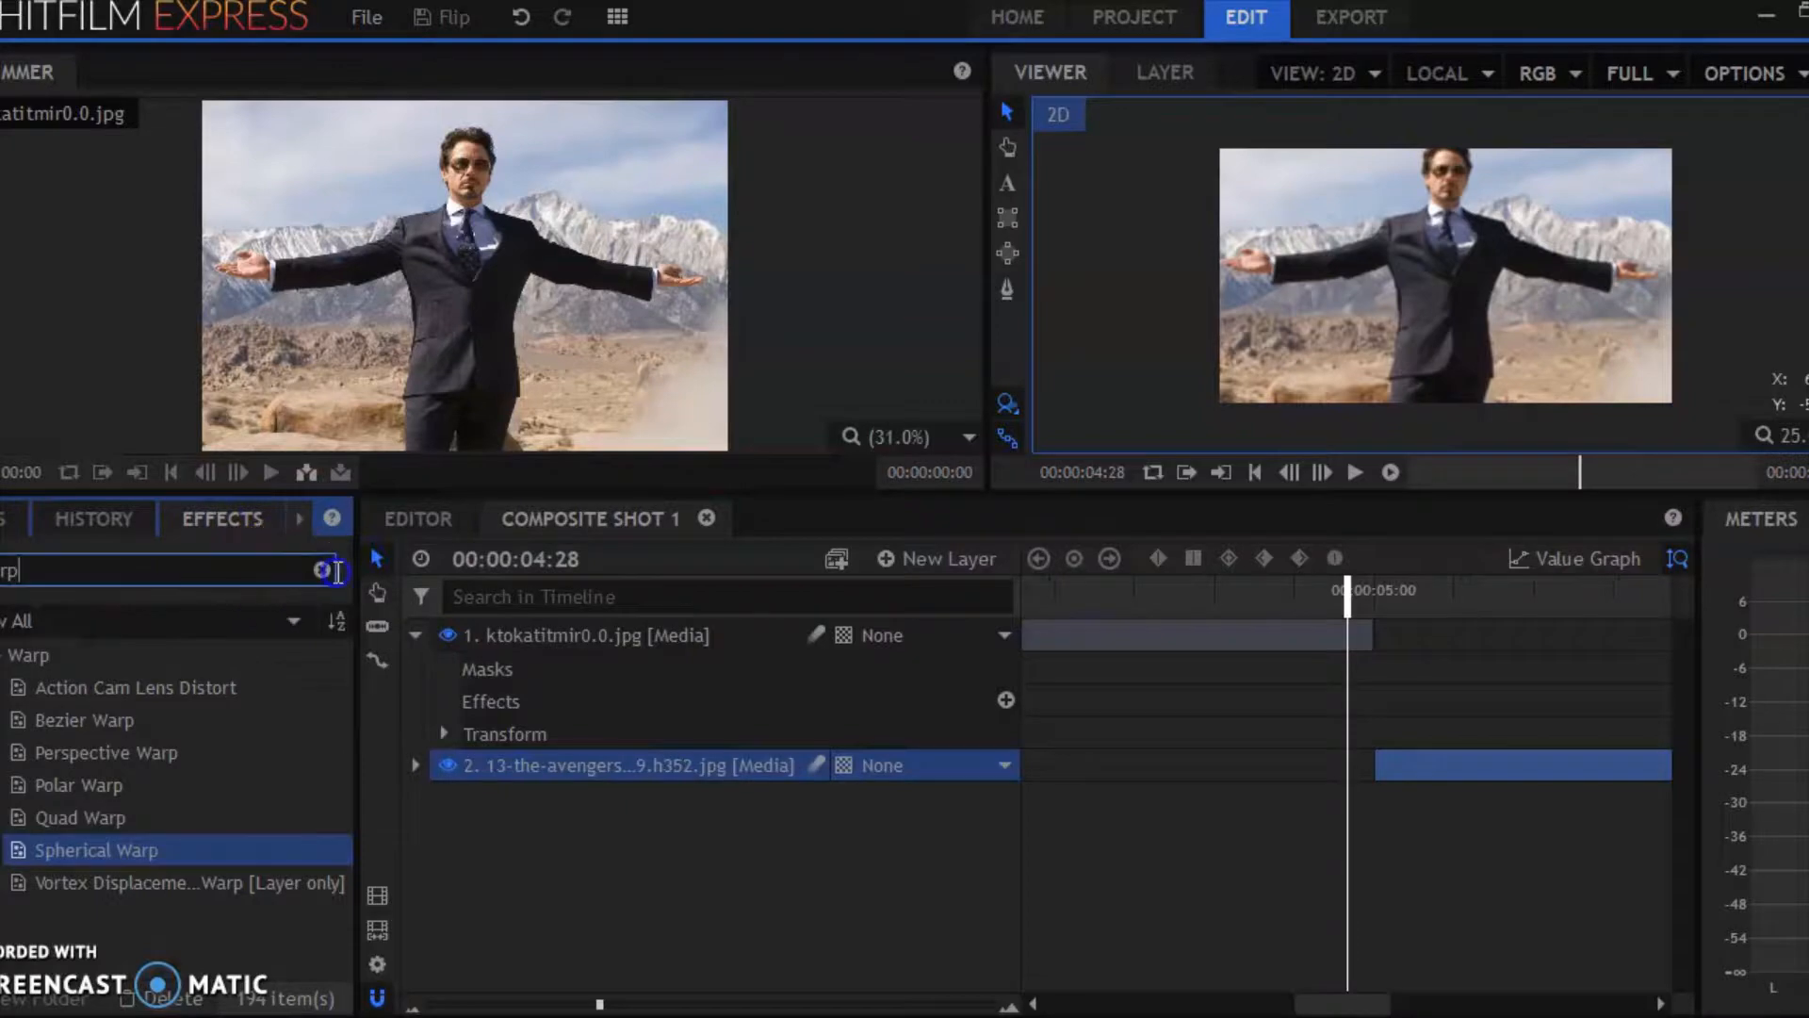
type("warp")
Apply the Spherical Warp effect to both the ktokatitmir0.0.jpg and 13-the-avengers image layers.
left_click_drag(98, 834, 558, 700)
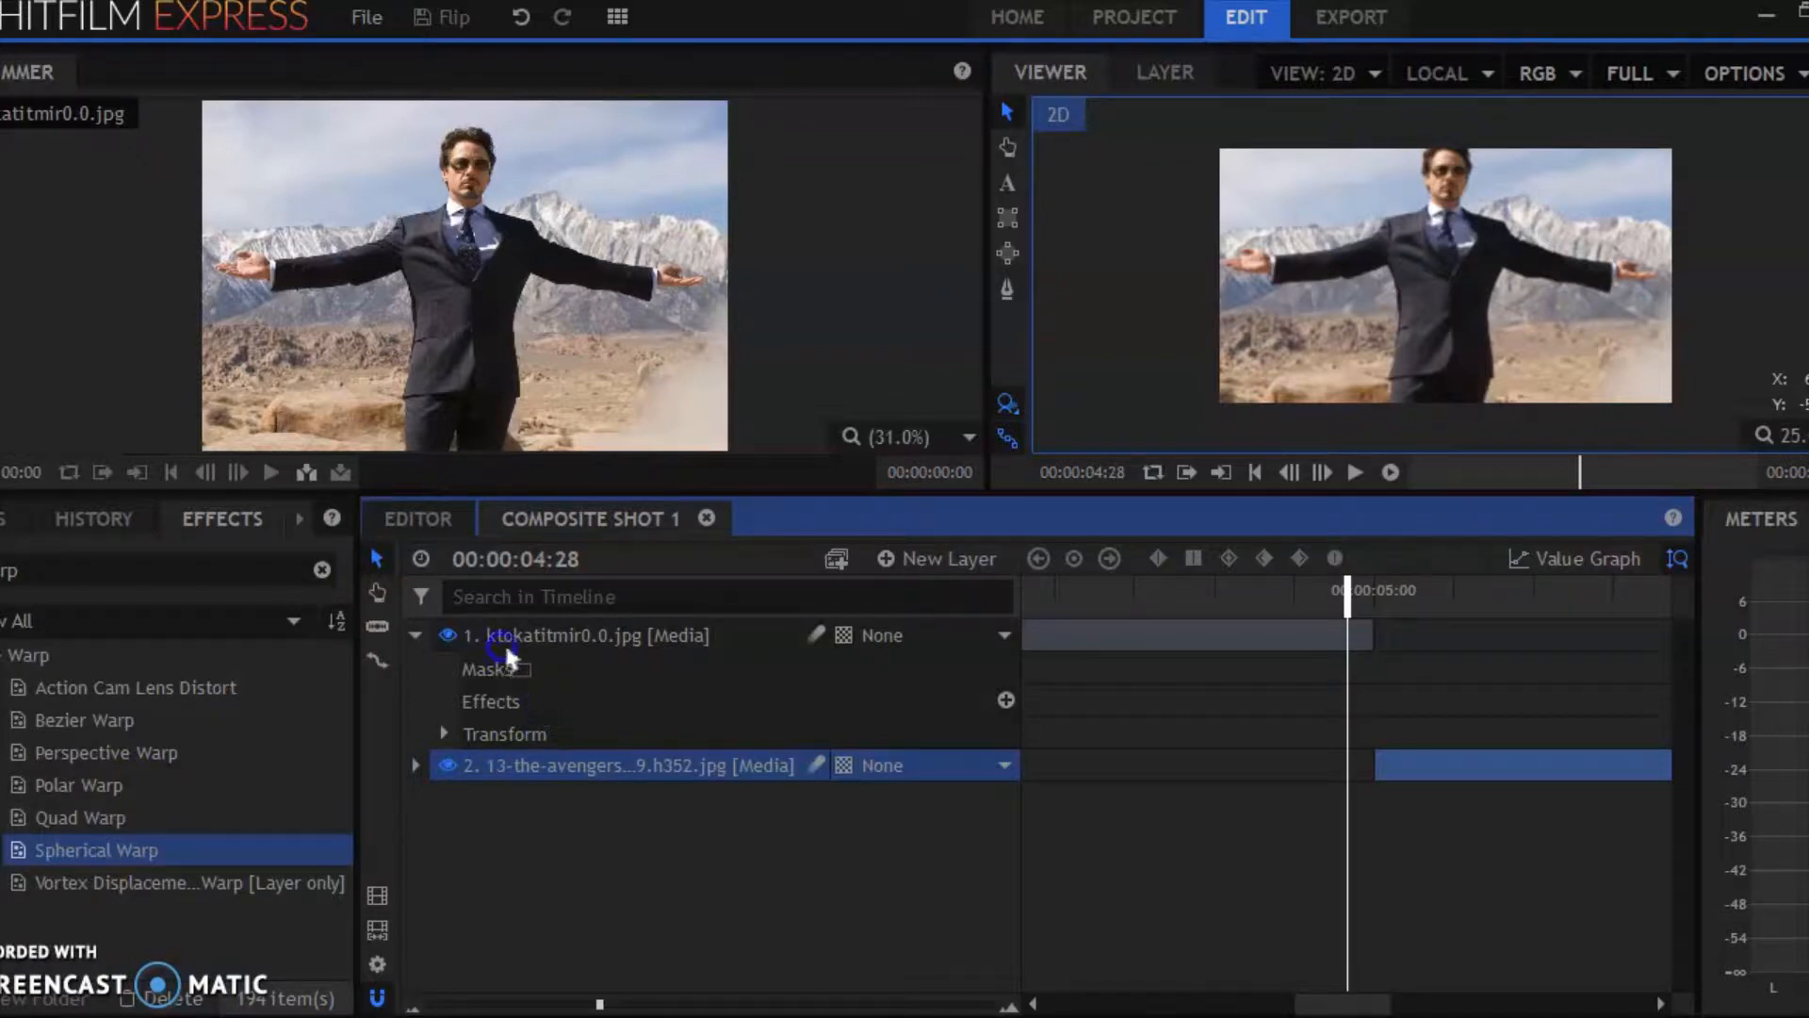
left_click_drag(534, 636, 522, 629)
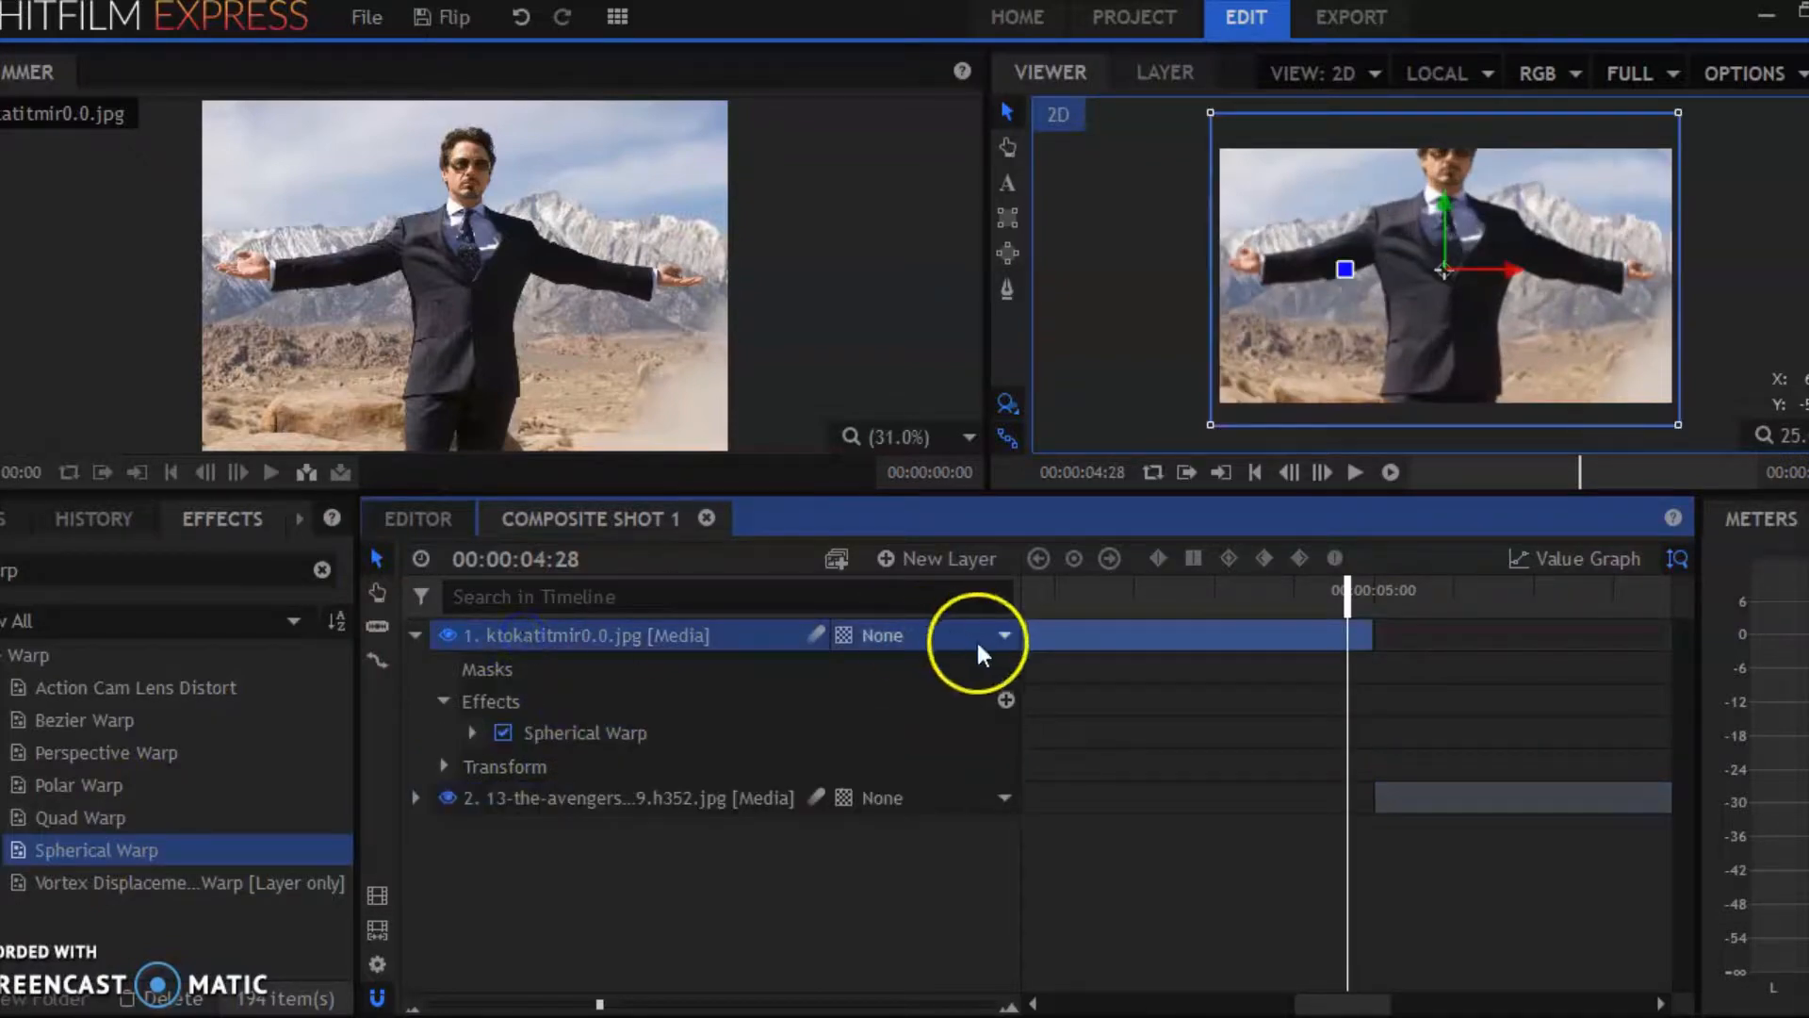
left_click_drag(143, 849, 744, 823)
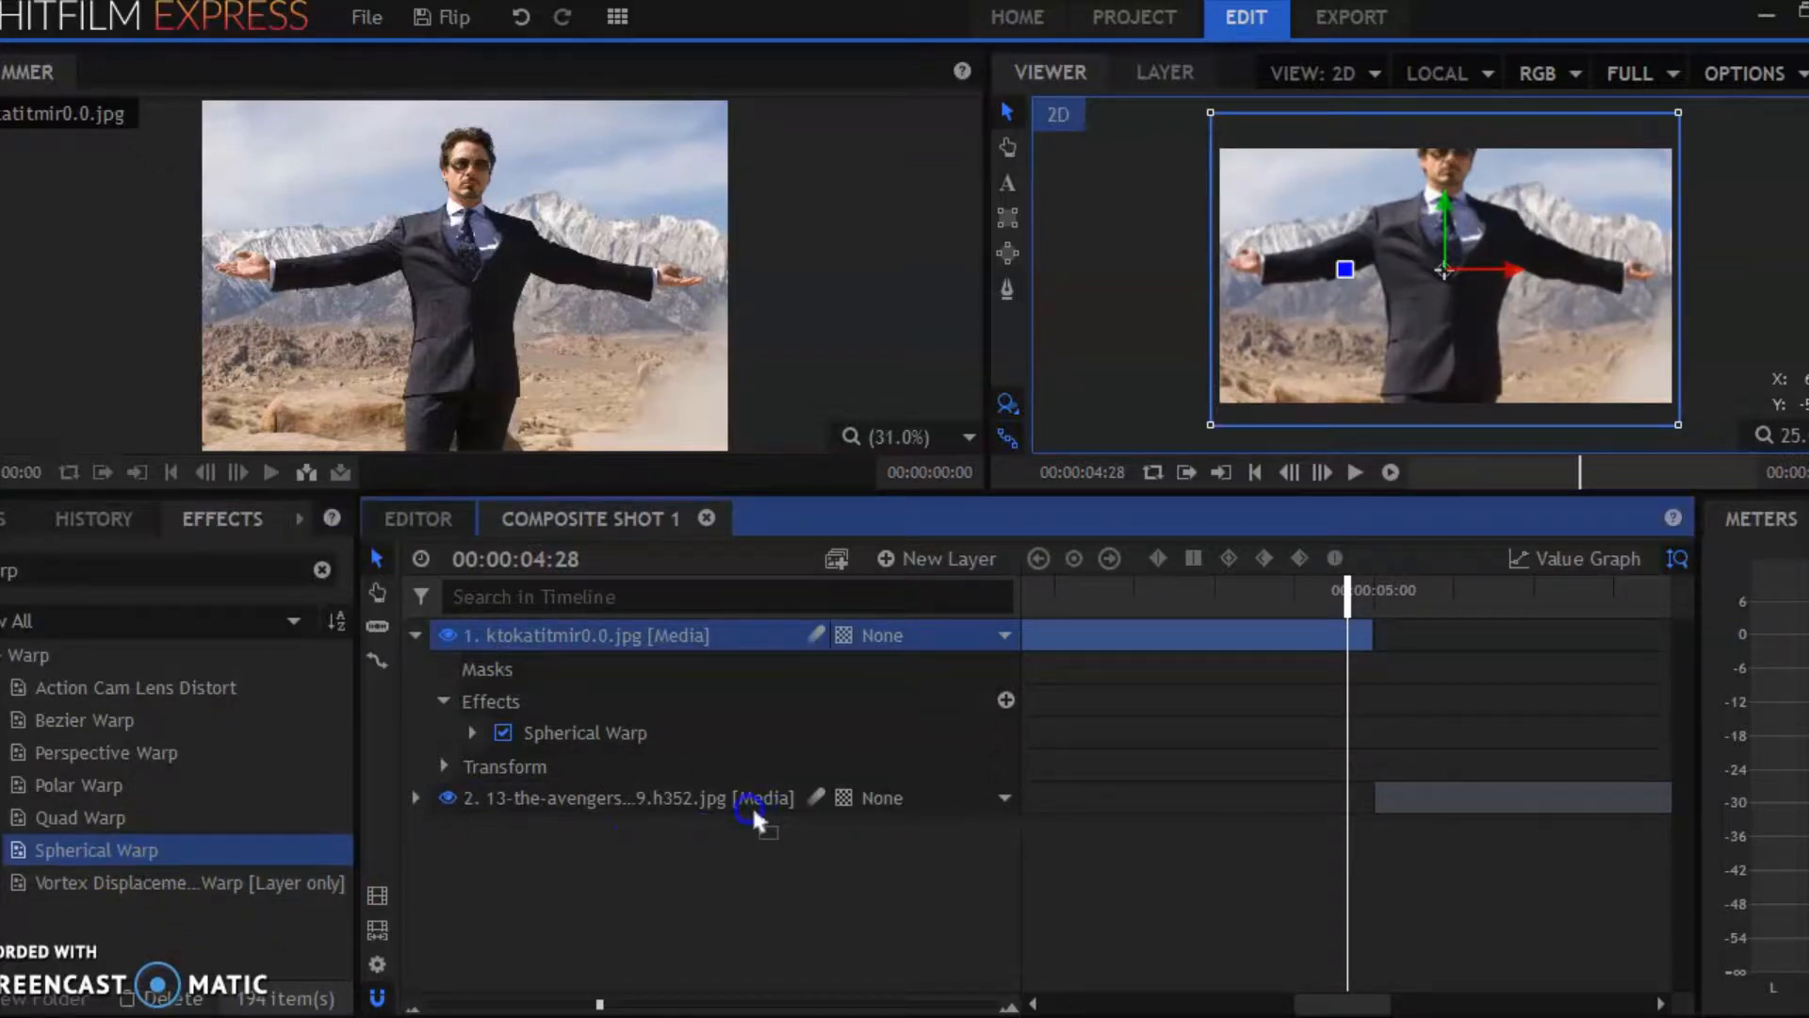
left_click_drag(753, 801, 754, 801)
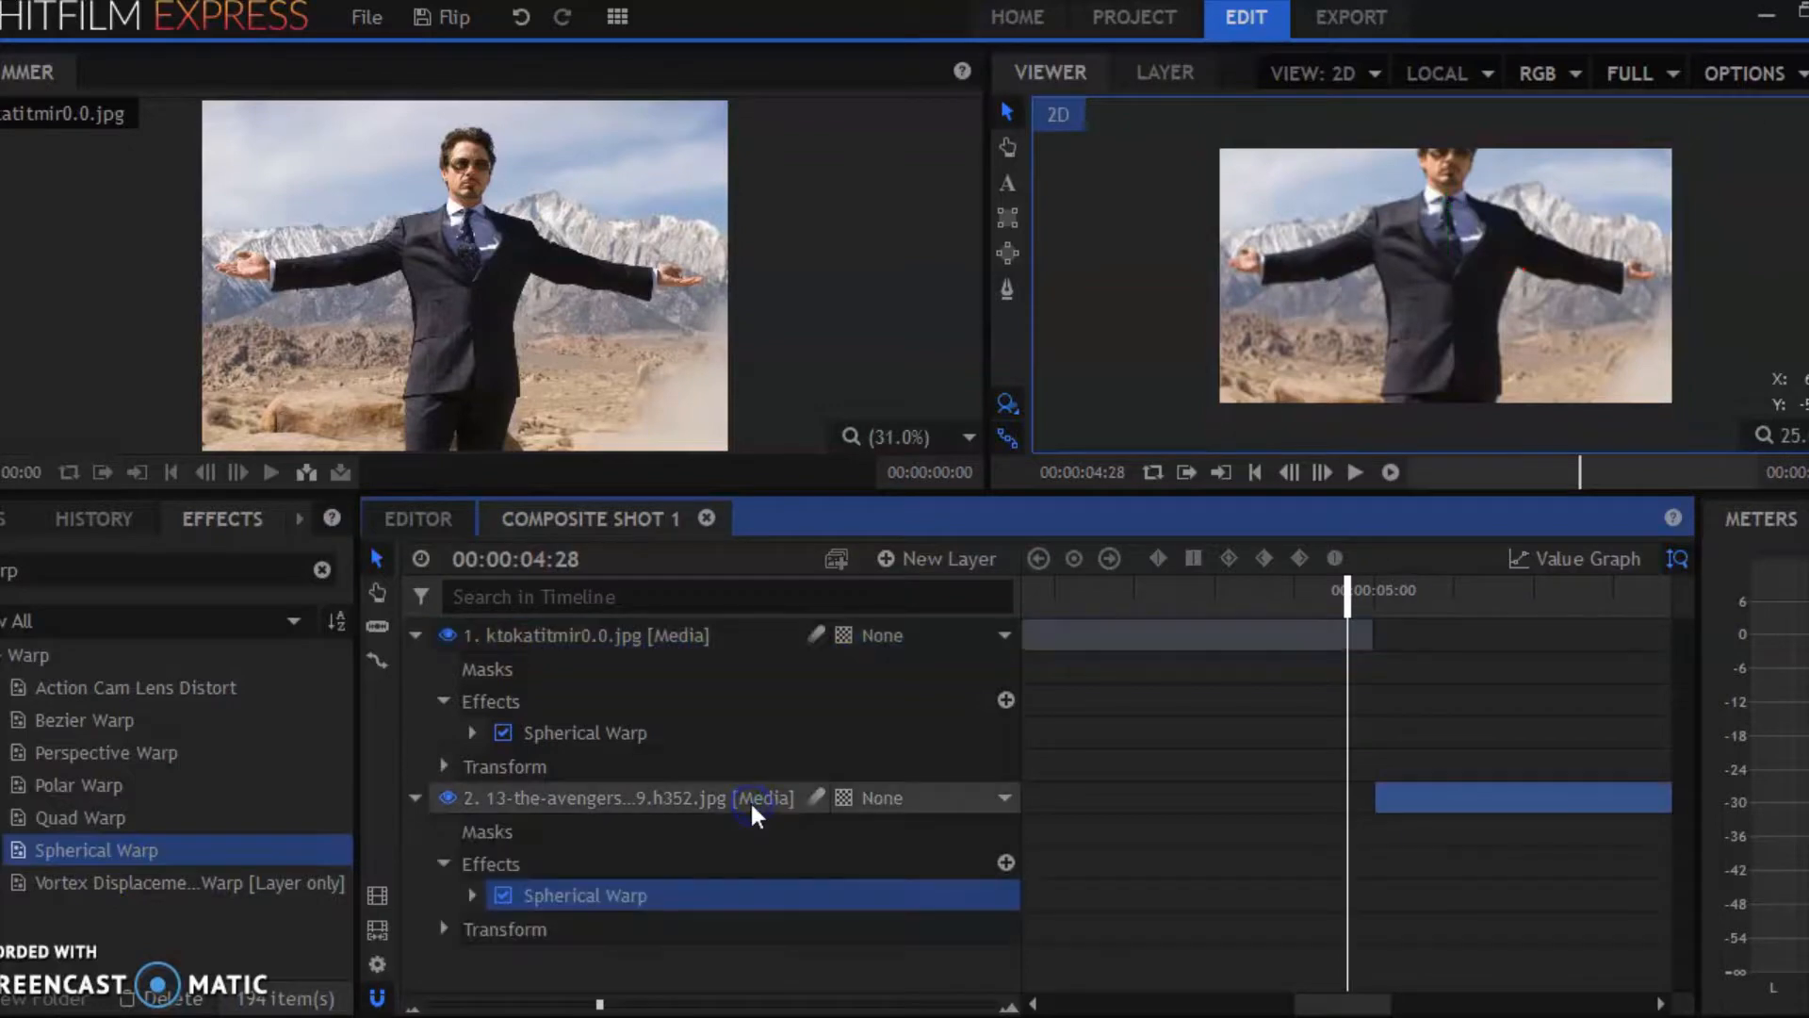
Set the Spherical Warp Amount on the ktokatitmir0.0.jpg layer to 0.
left_click(473, 733)
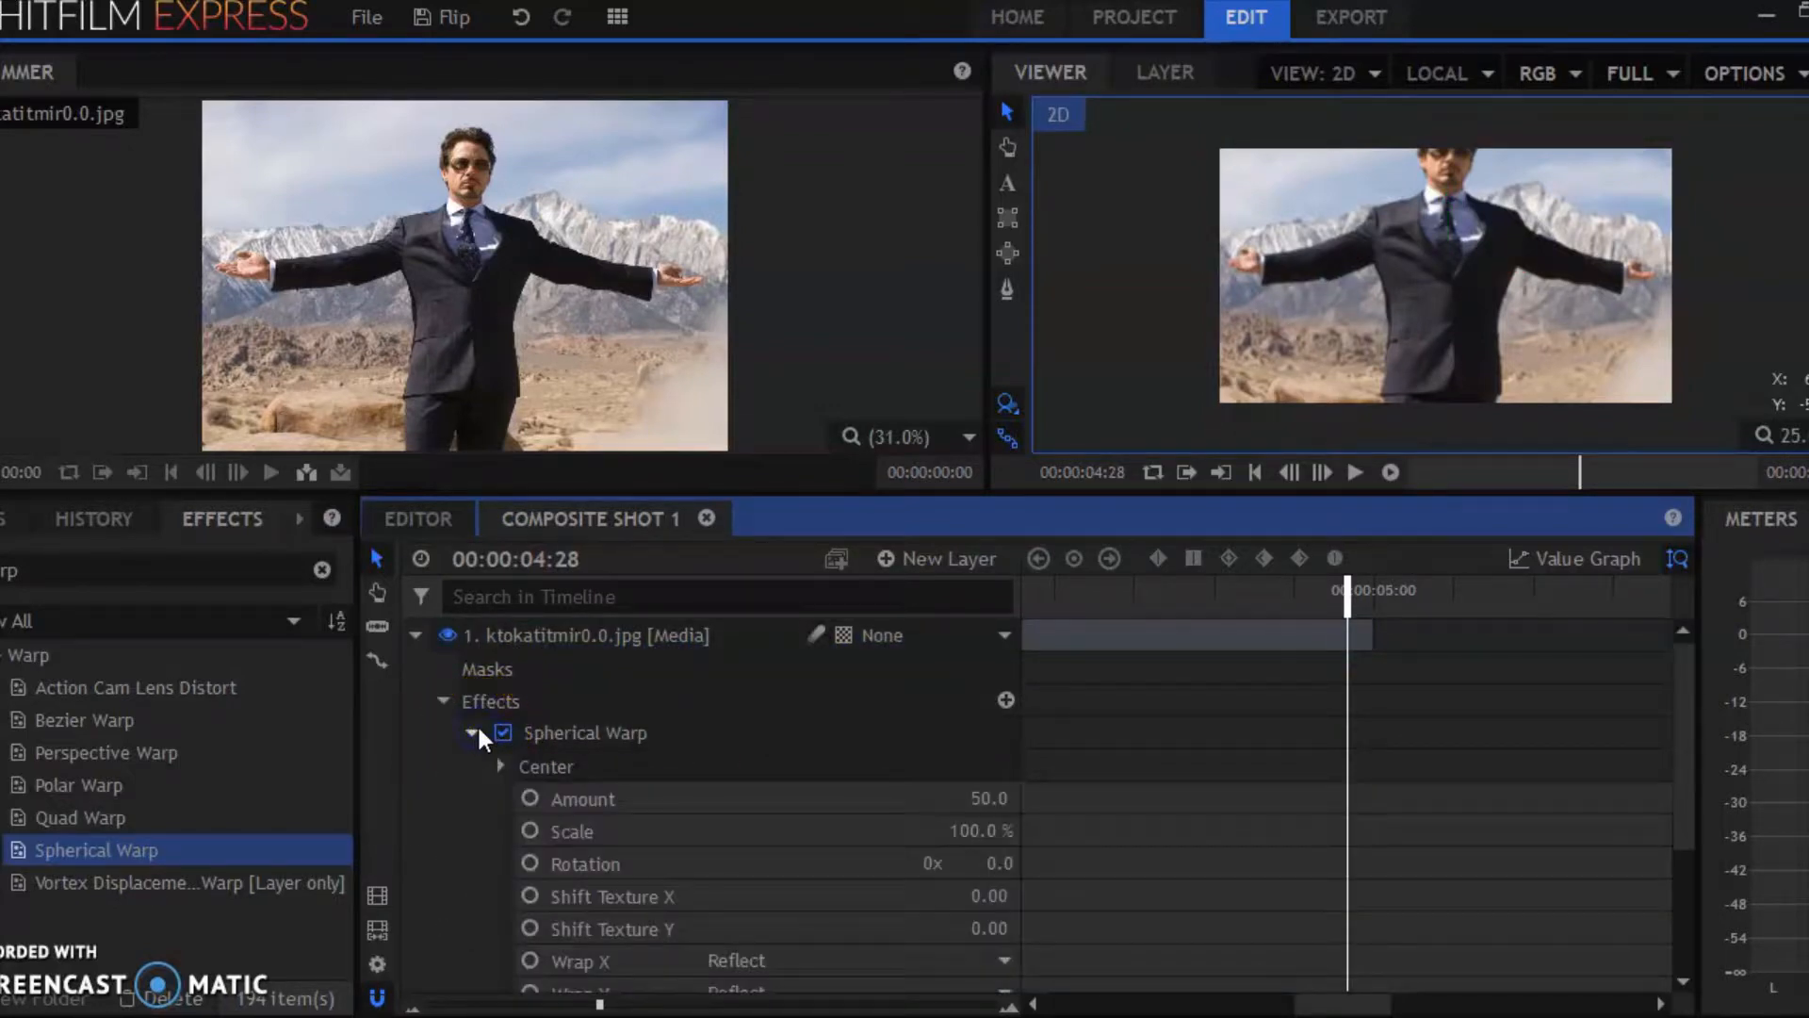
left_click(990, 798)
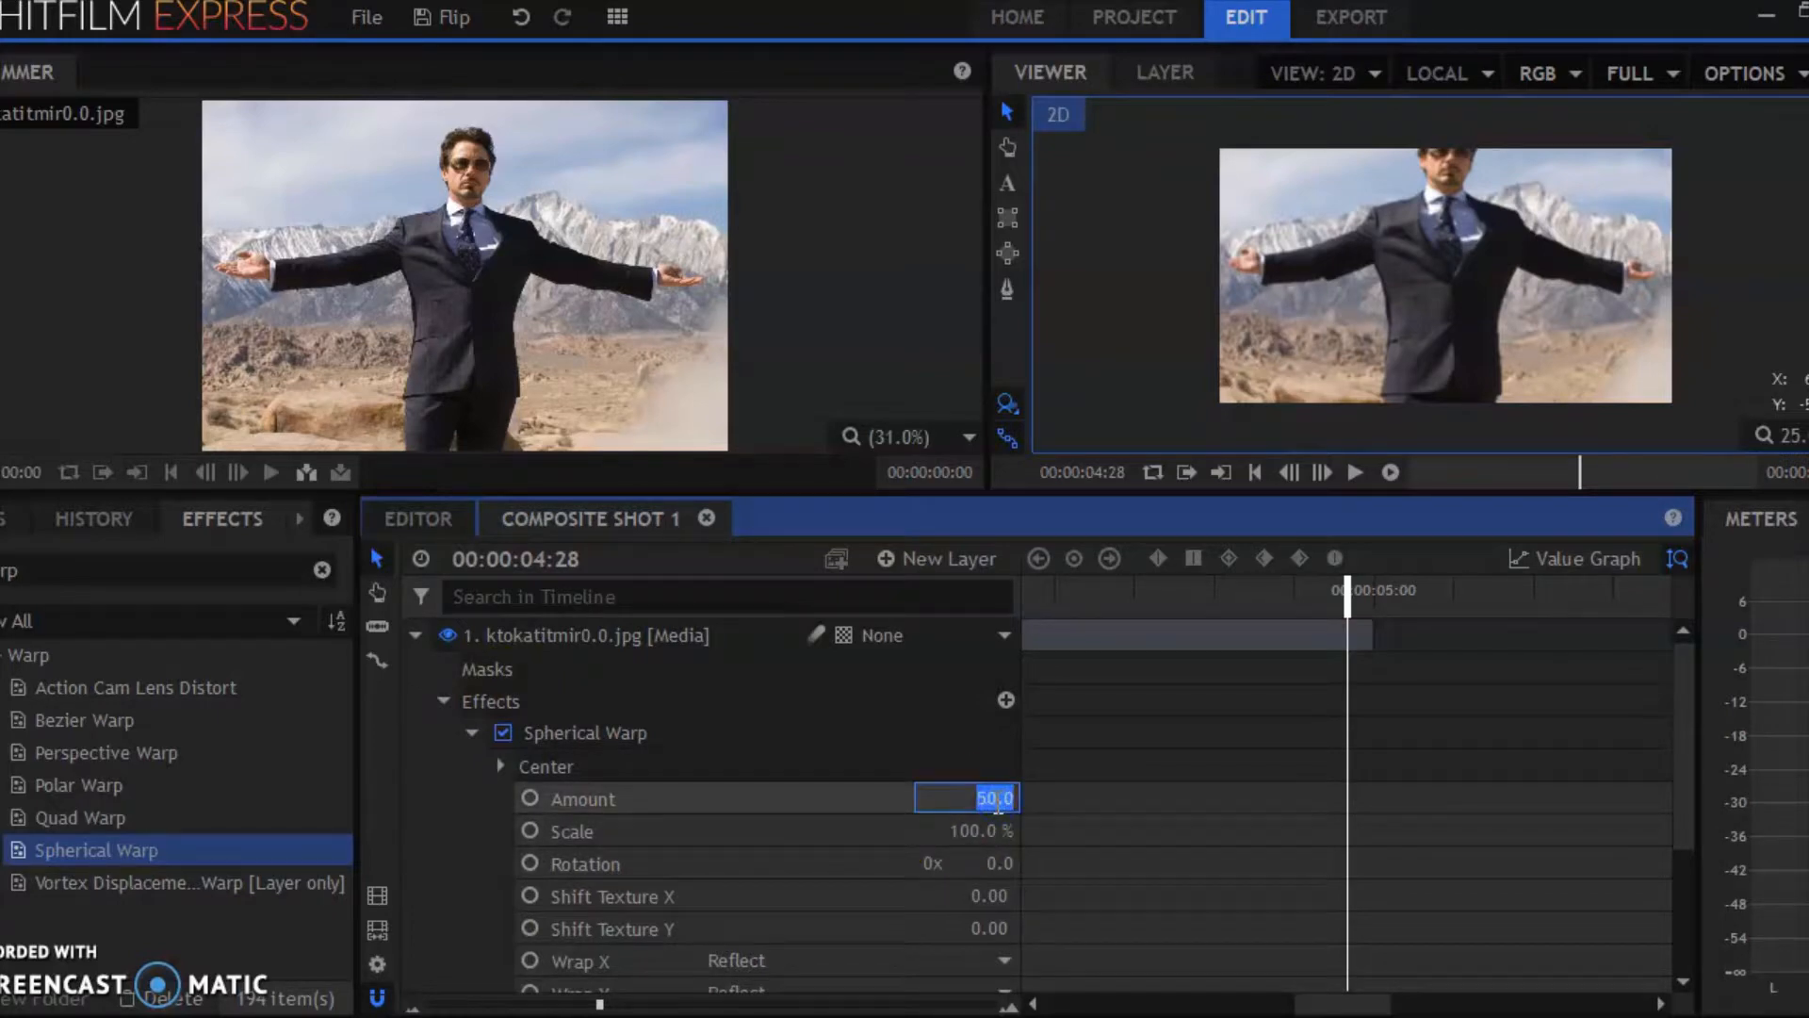
type("0")
key("Return")
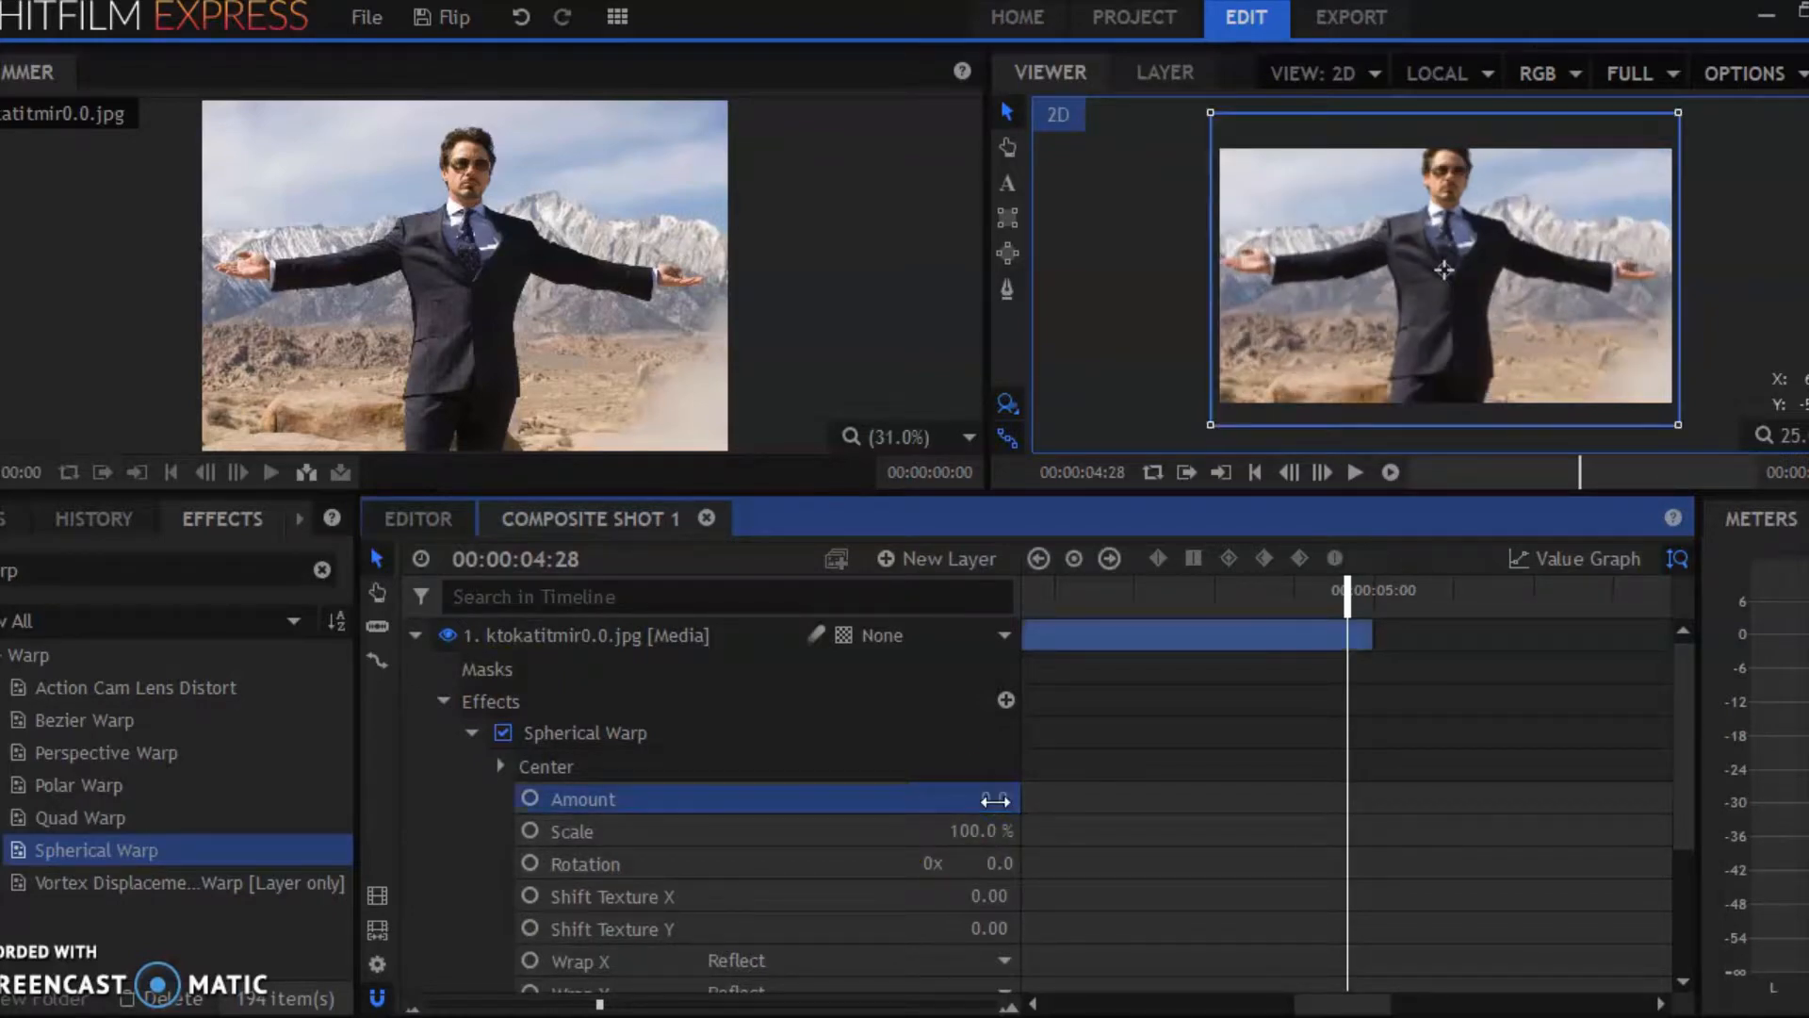
left_click(499, 766)
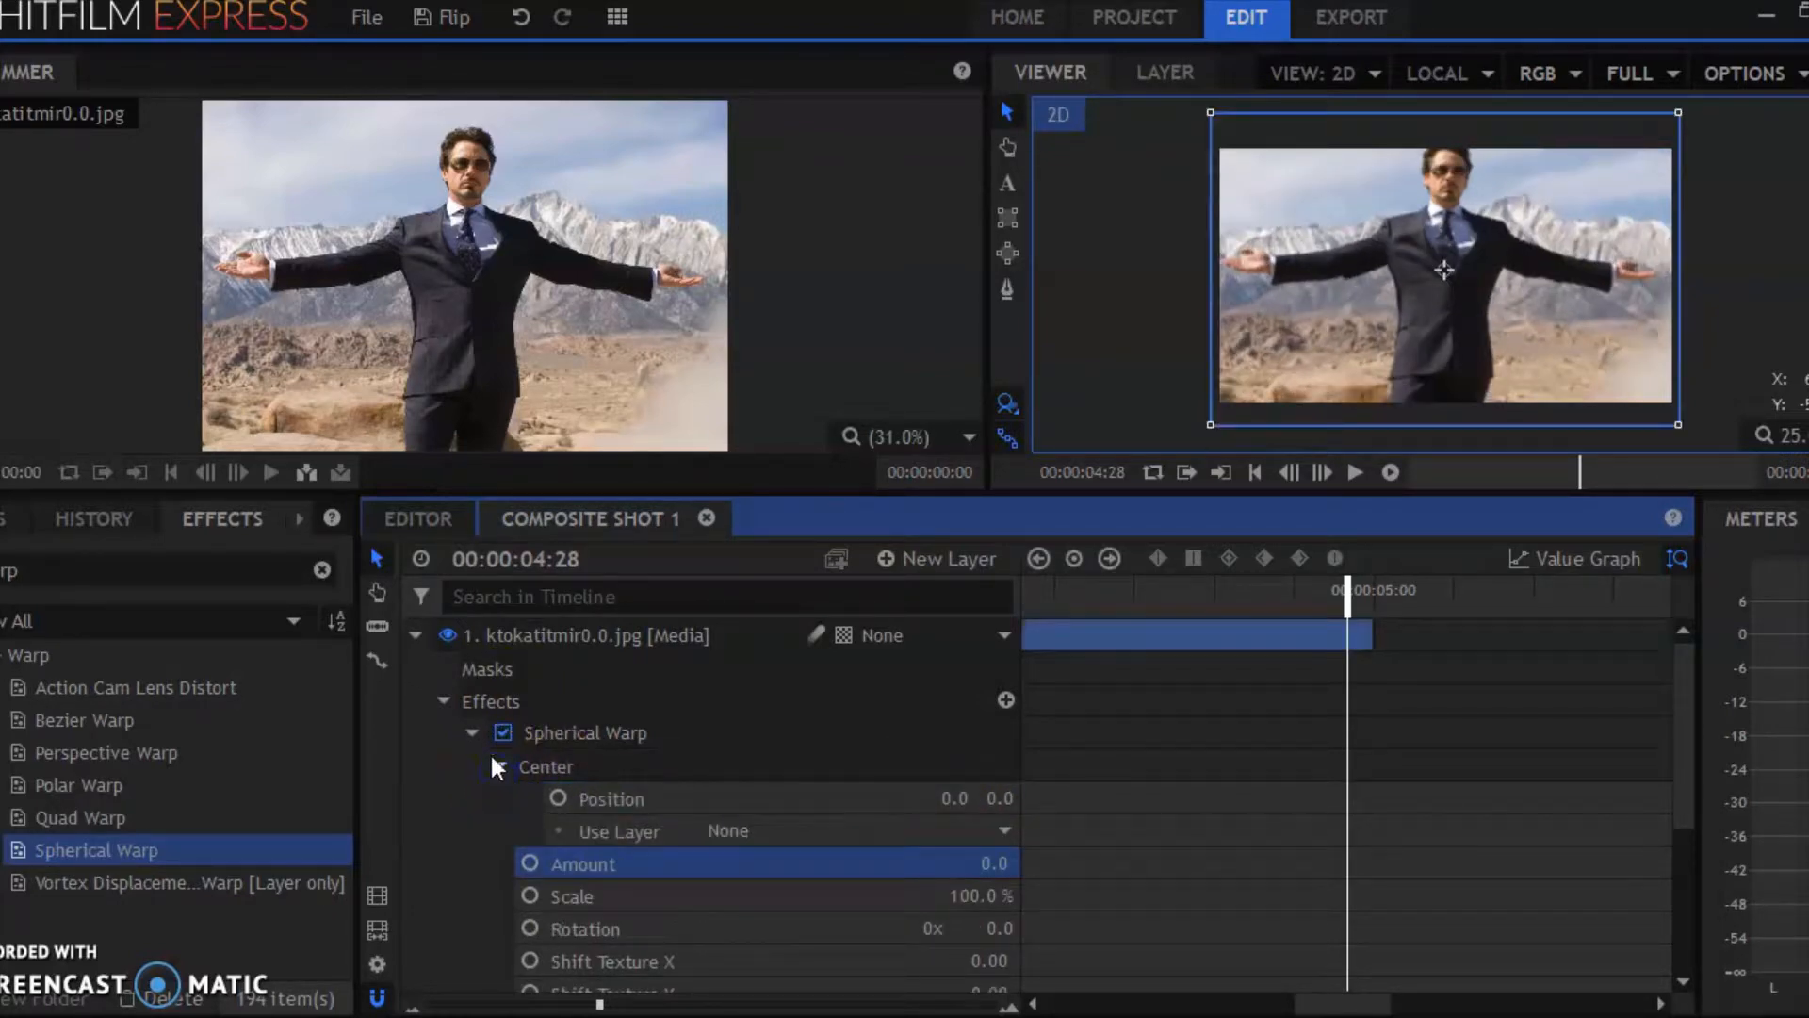
left_click(472, 732)
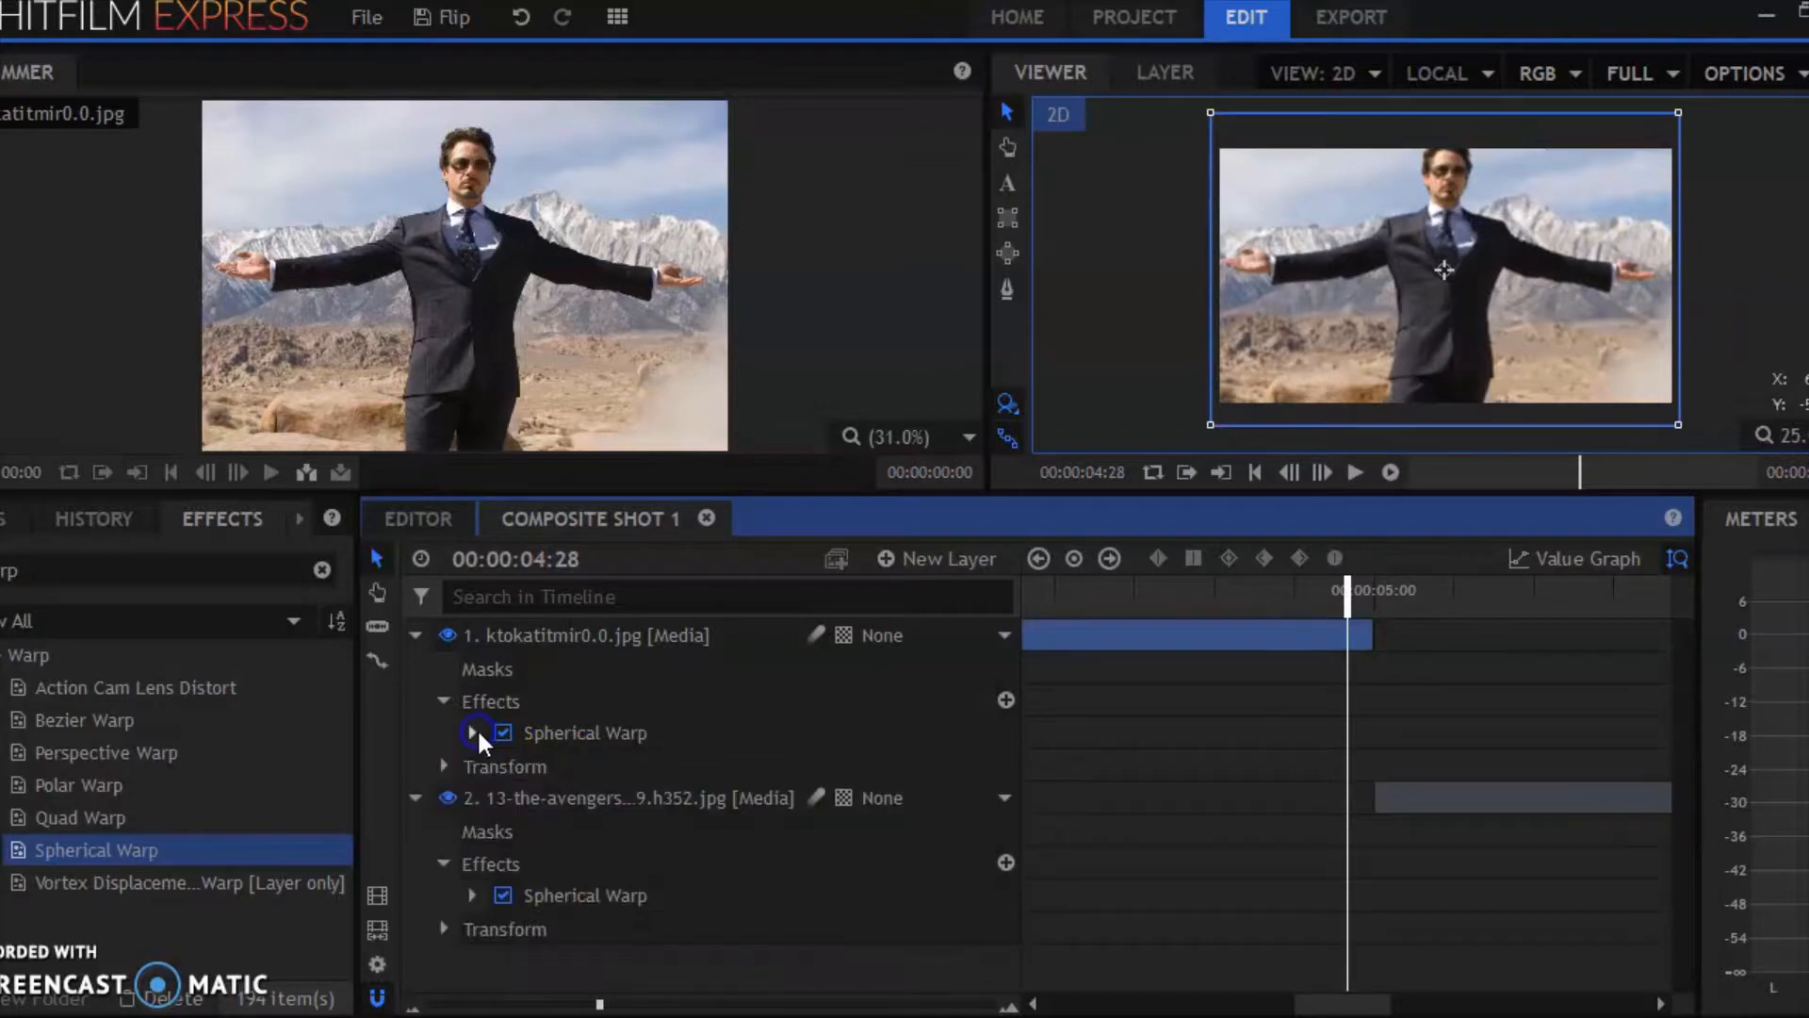
Set the Spherical Warp Amount on the 13-the-avengers layer to 0.
left_click(473, 898)
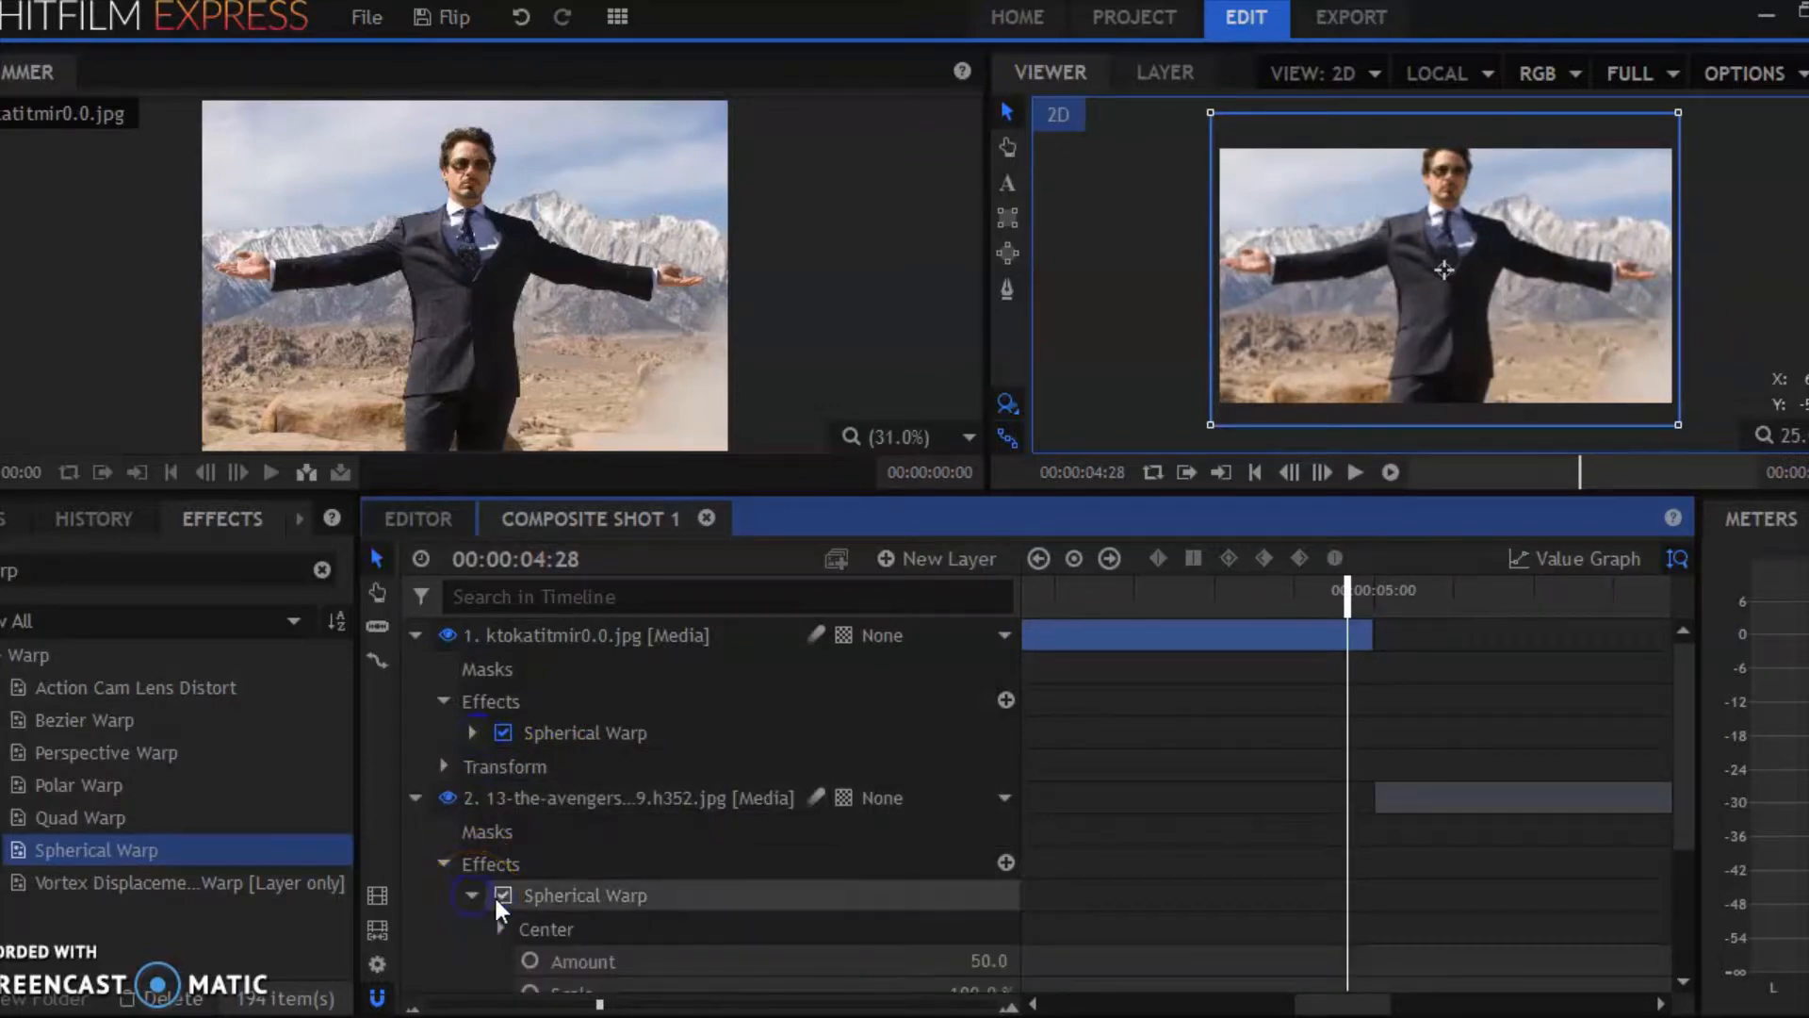
left_click(990, 961)
left_click(975, 962)
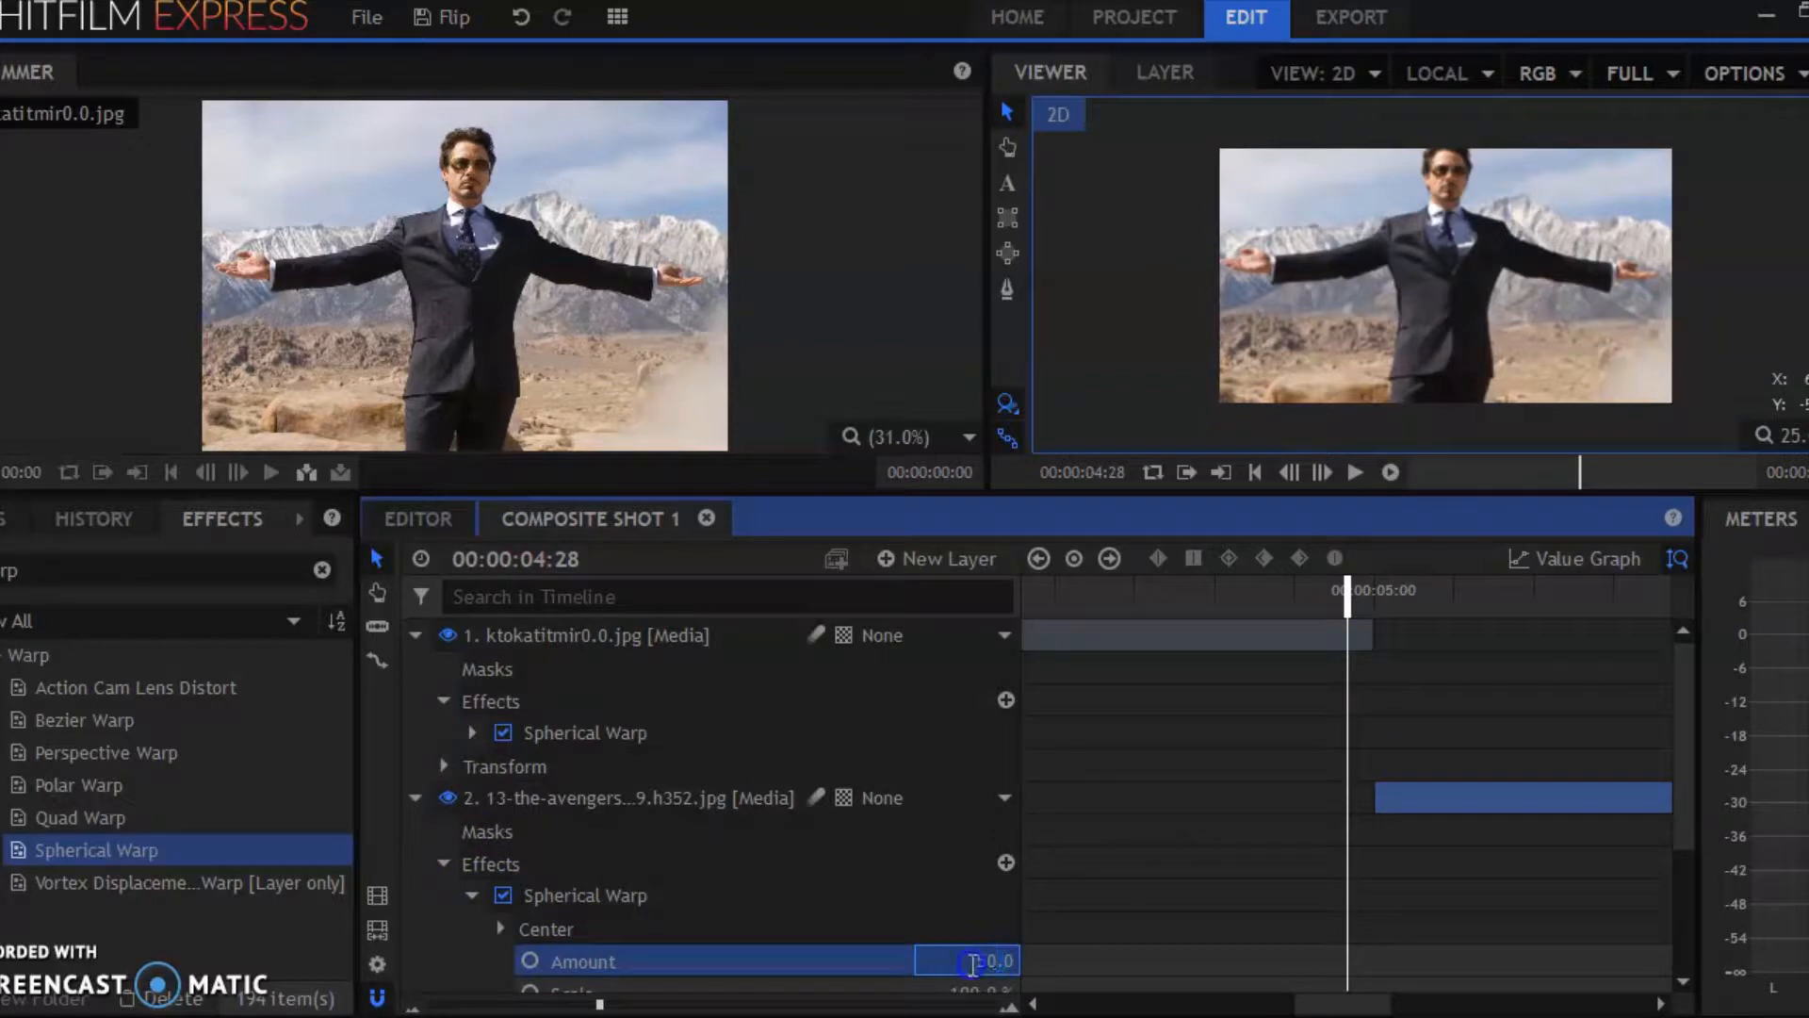
type("0")
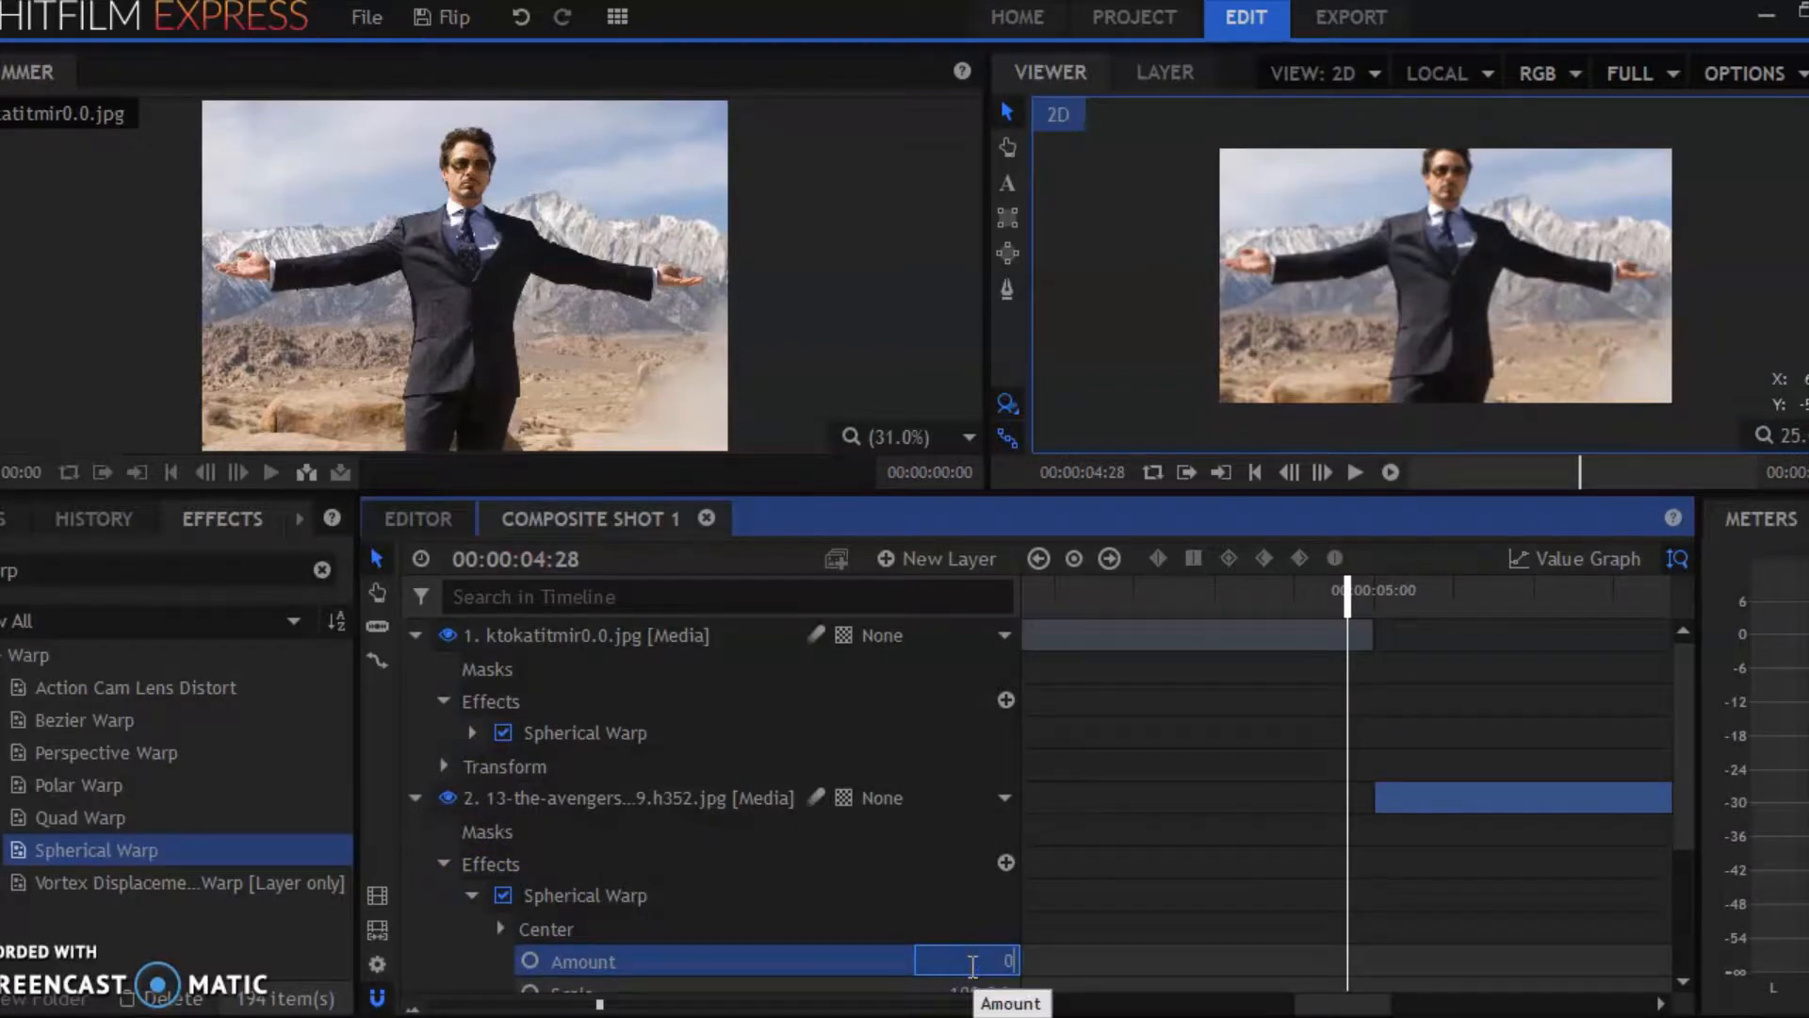
key("Return")
Enable keyframing for the ktokatitmir0.0.jpg layer's Spherical Warp Rotation at 00:00:04:28.
left_click(472, 733)
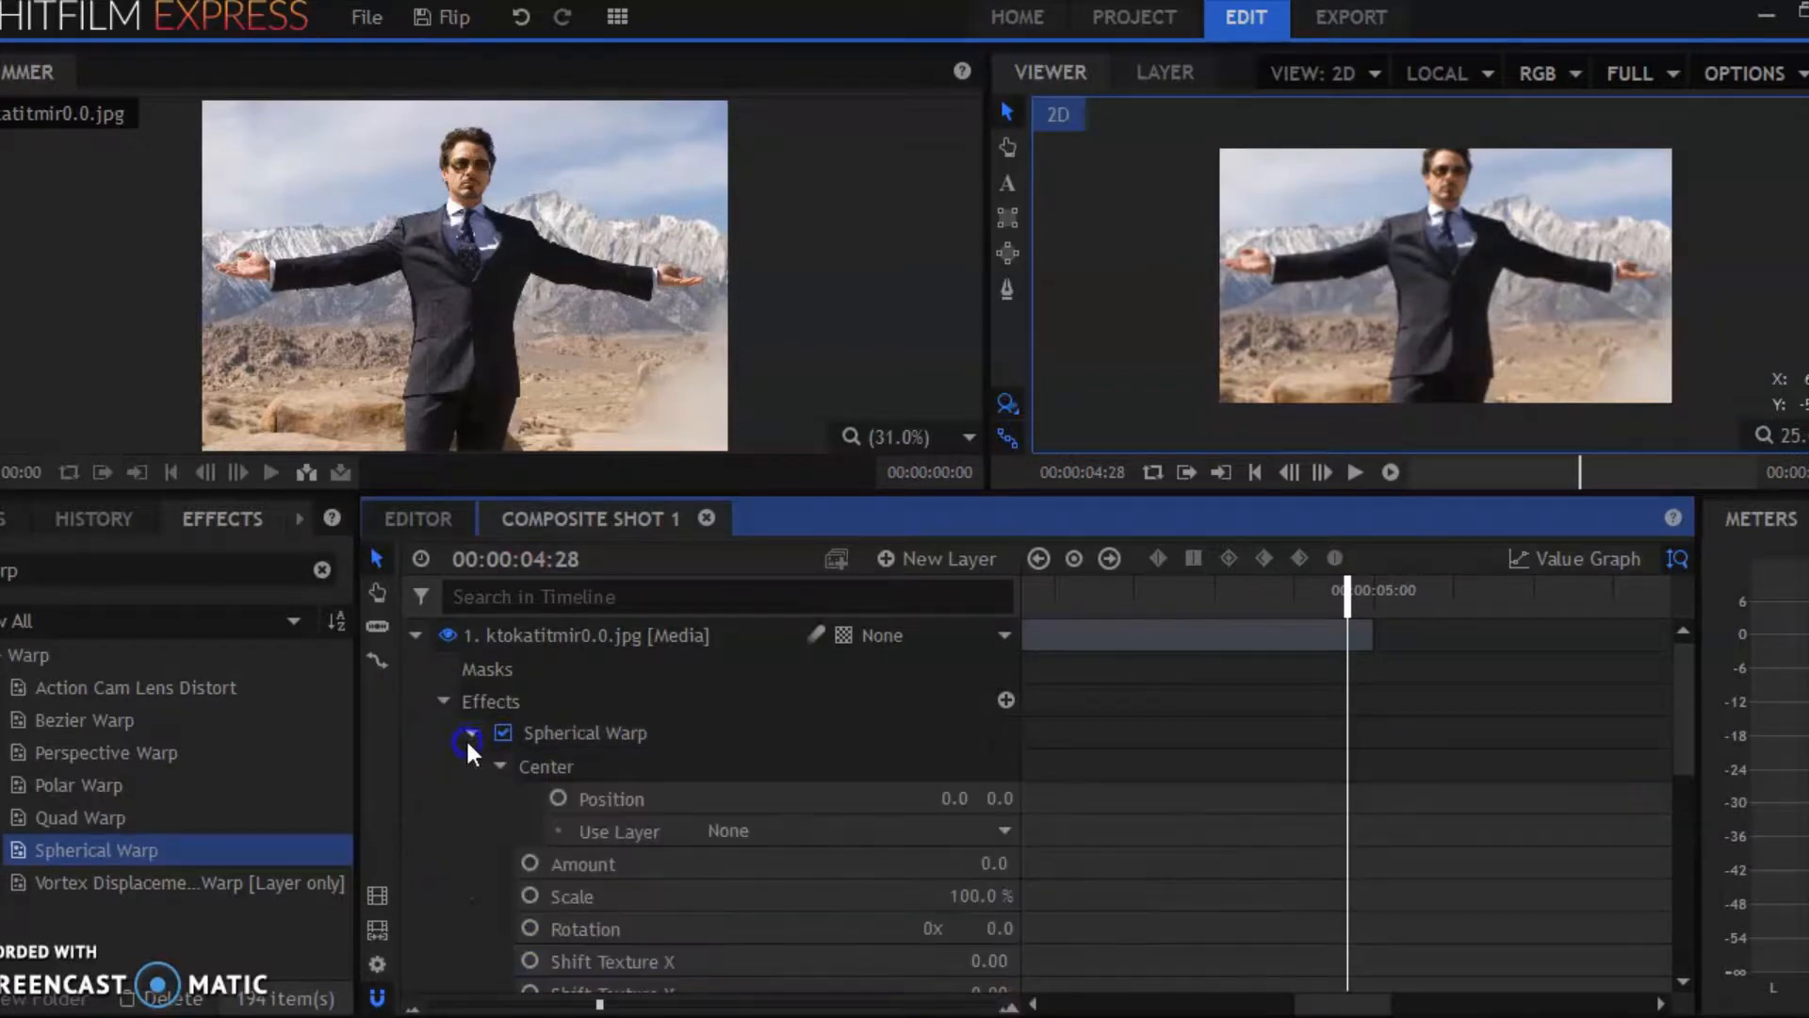
left_click(500, 766)
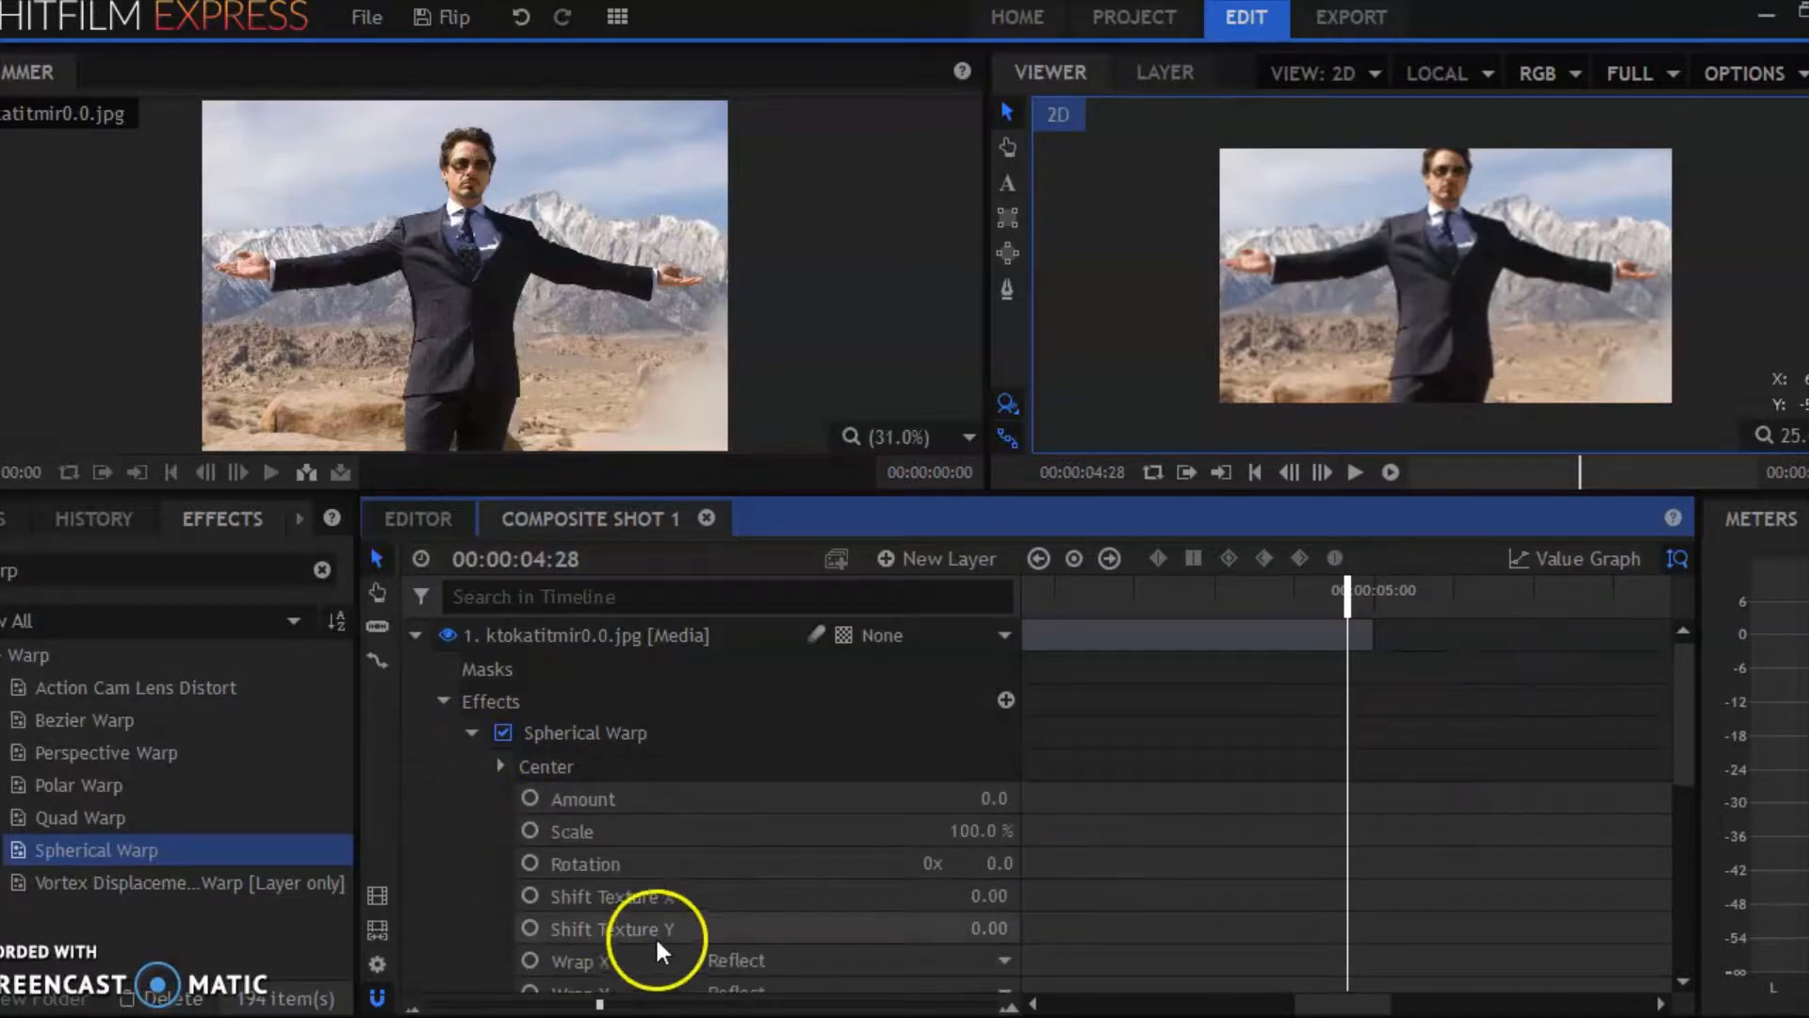
left_click(529, 864)
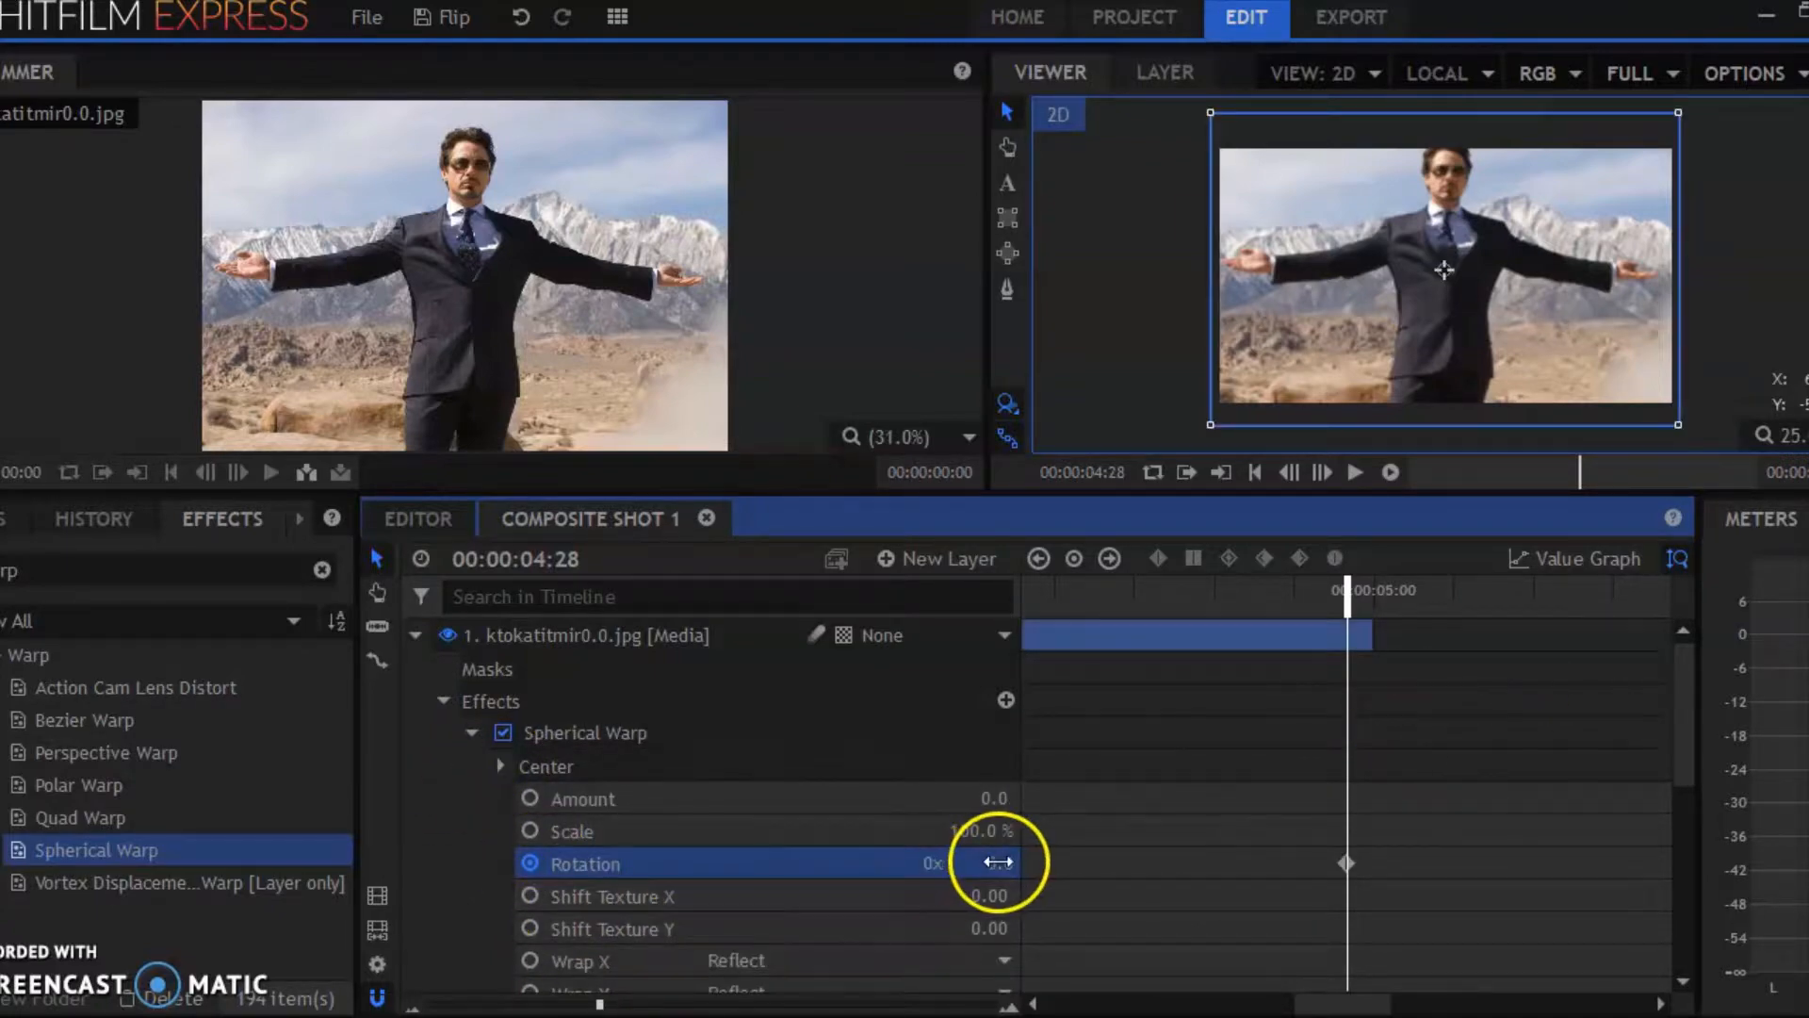
Add a second Rotation keyframe of 90 at 00:00:05:00 on the ktokatitmir0.0.jpg layer's Spherical Warp.
left_click_drag(1365, 625, 1373, 605)
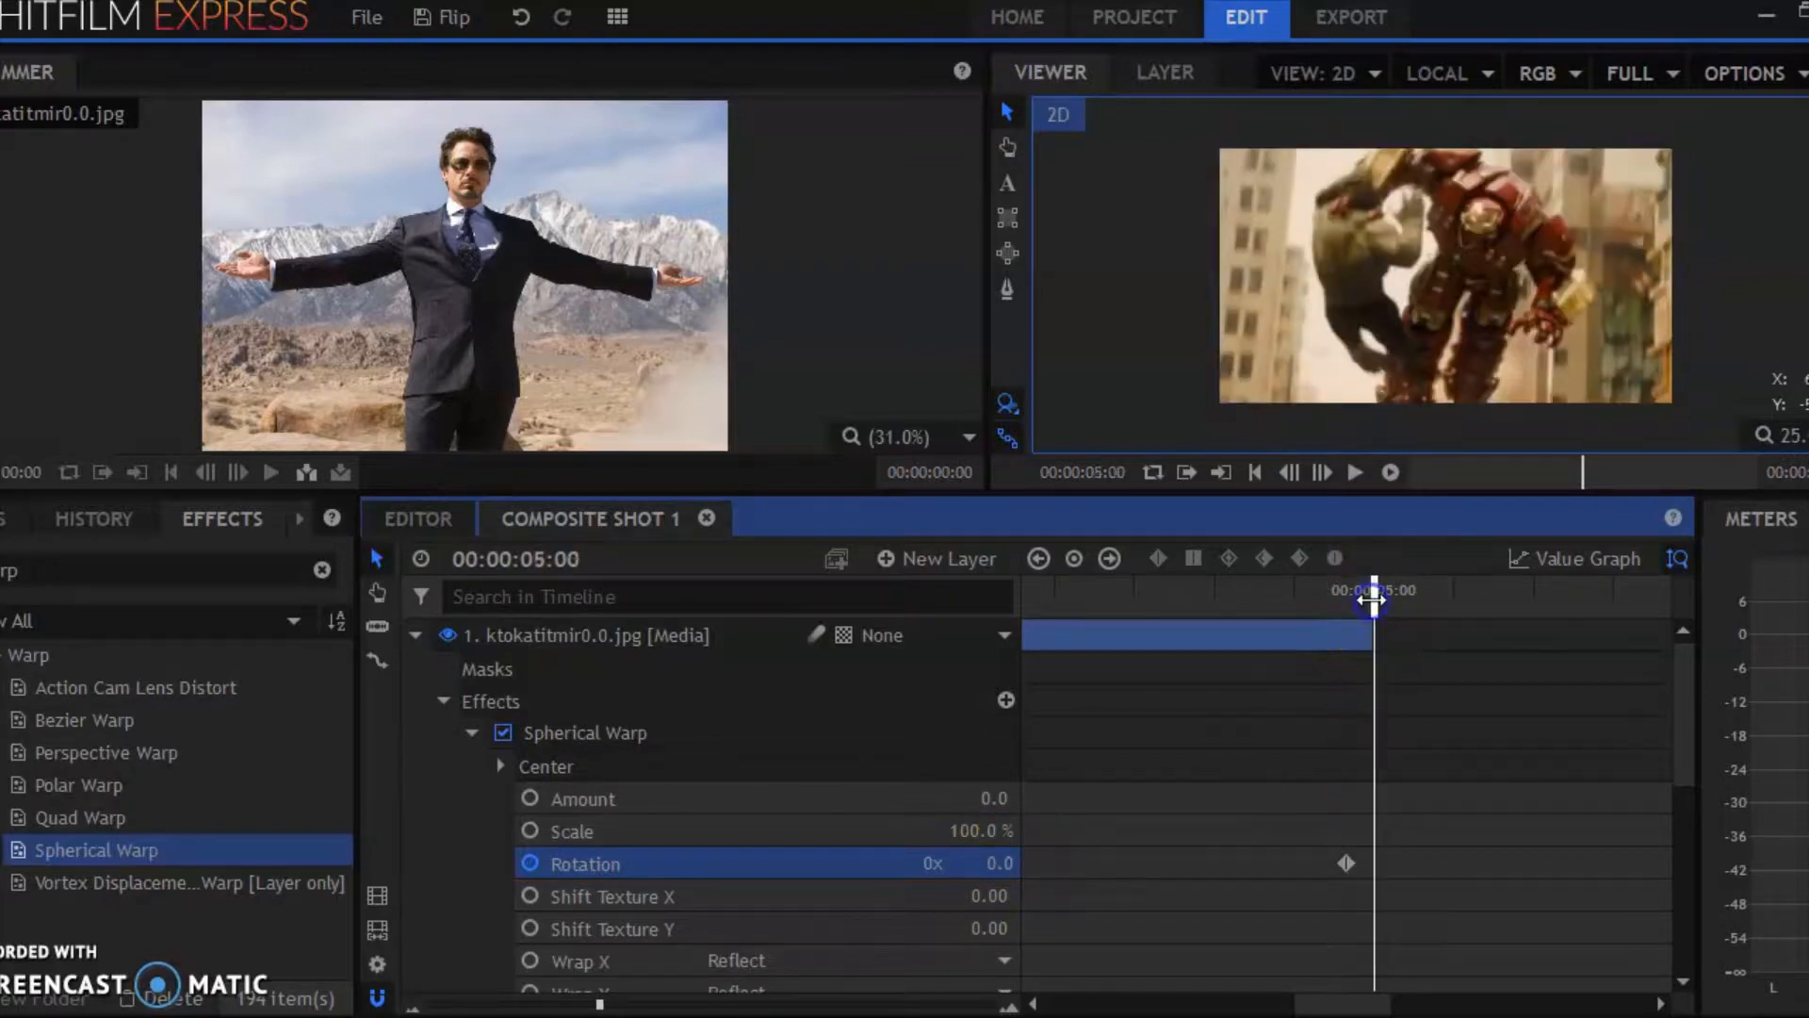
left_click_drag(600, 1003, 776, 1003)
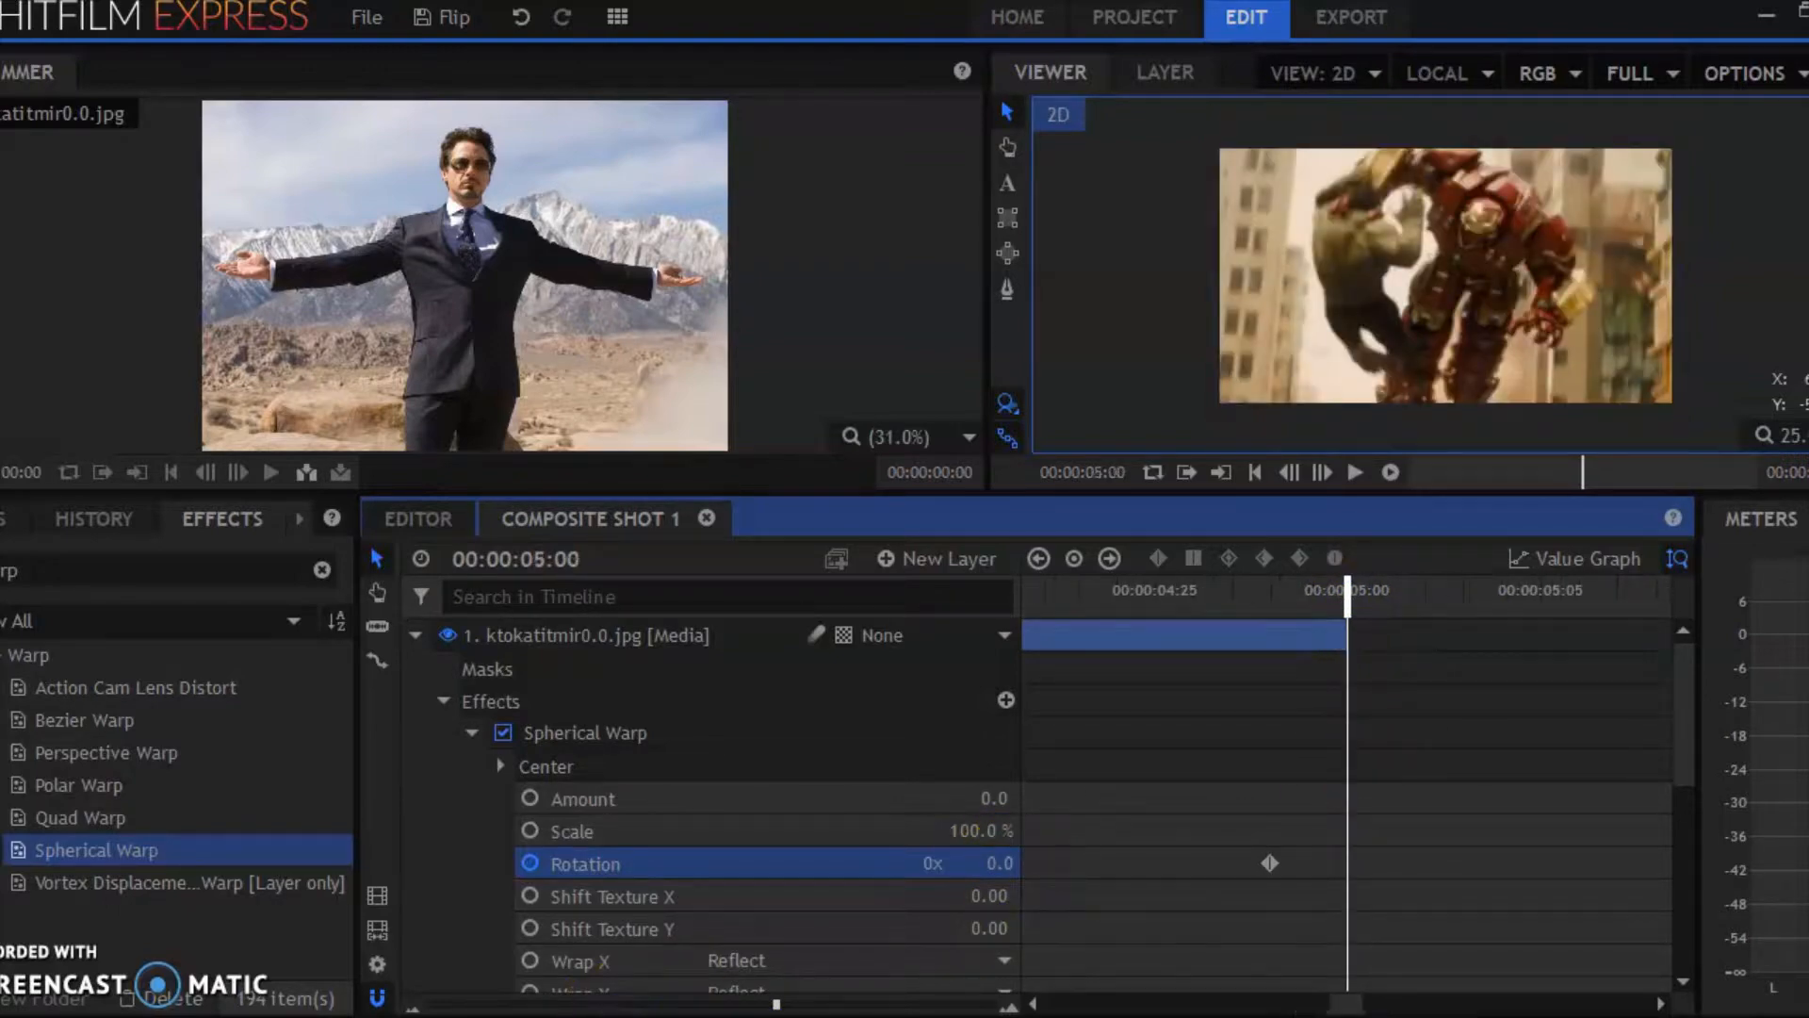
left_click(999, 861)
type("90")
key("Return")
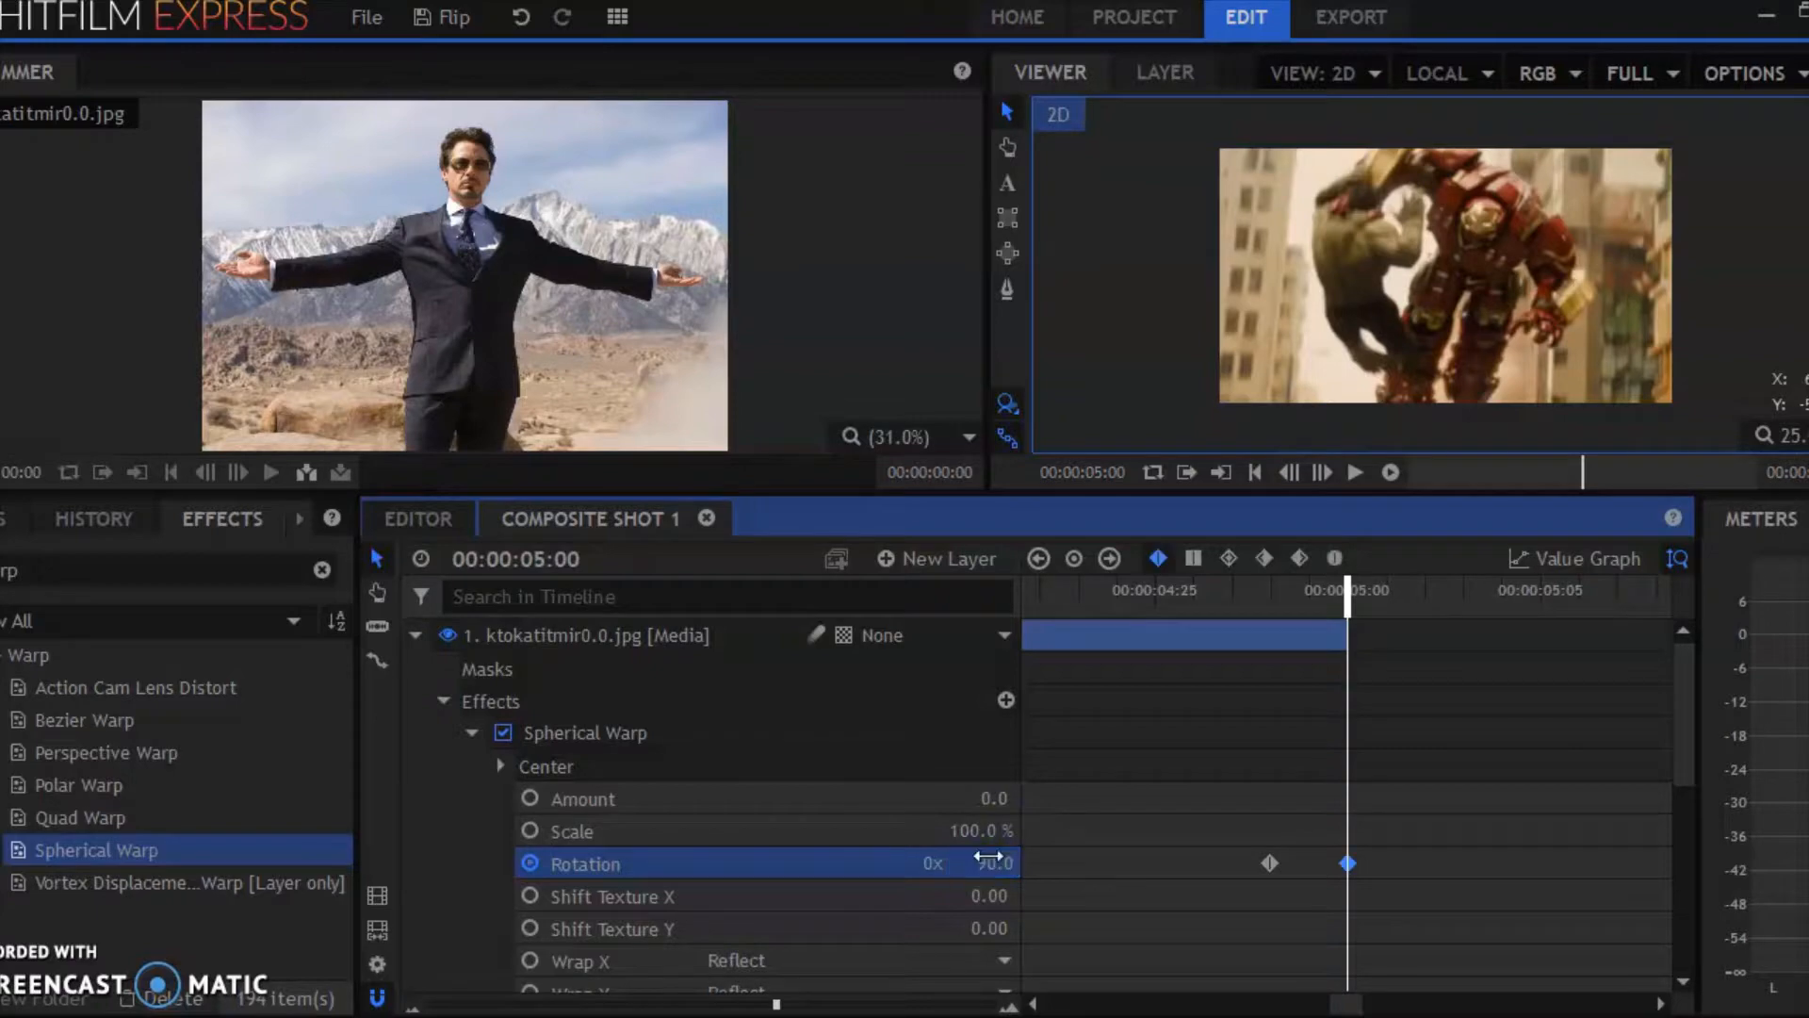
Ease both Rotation keyframes and stretch the first keyframe's handle in the value graph so the curve rises steeply toward 00:00:05:00.
left_click_drag(1204, 817, 1542, 953)
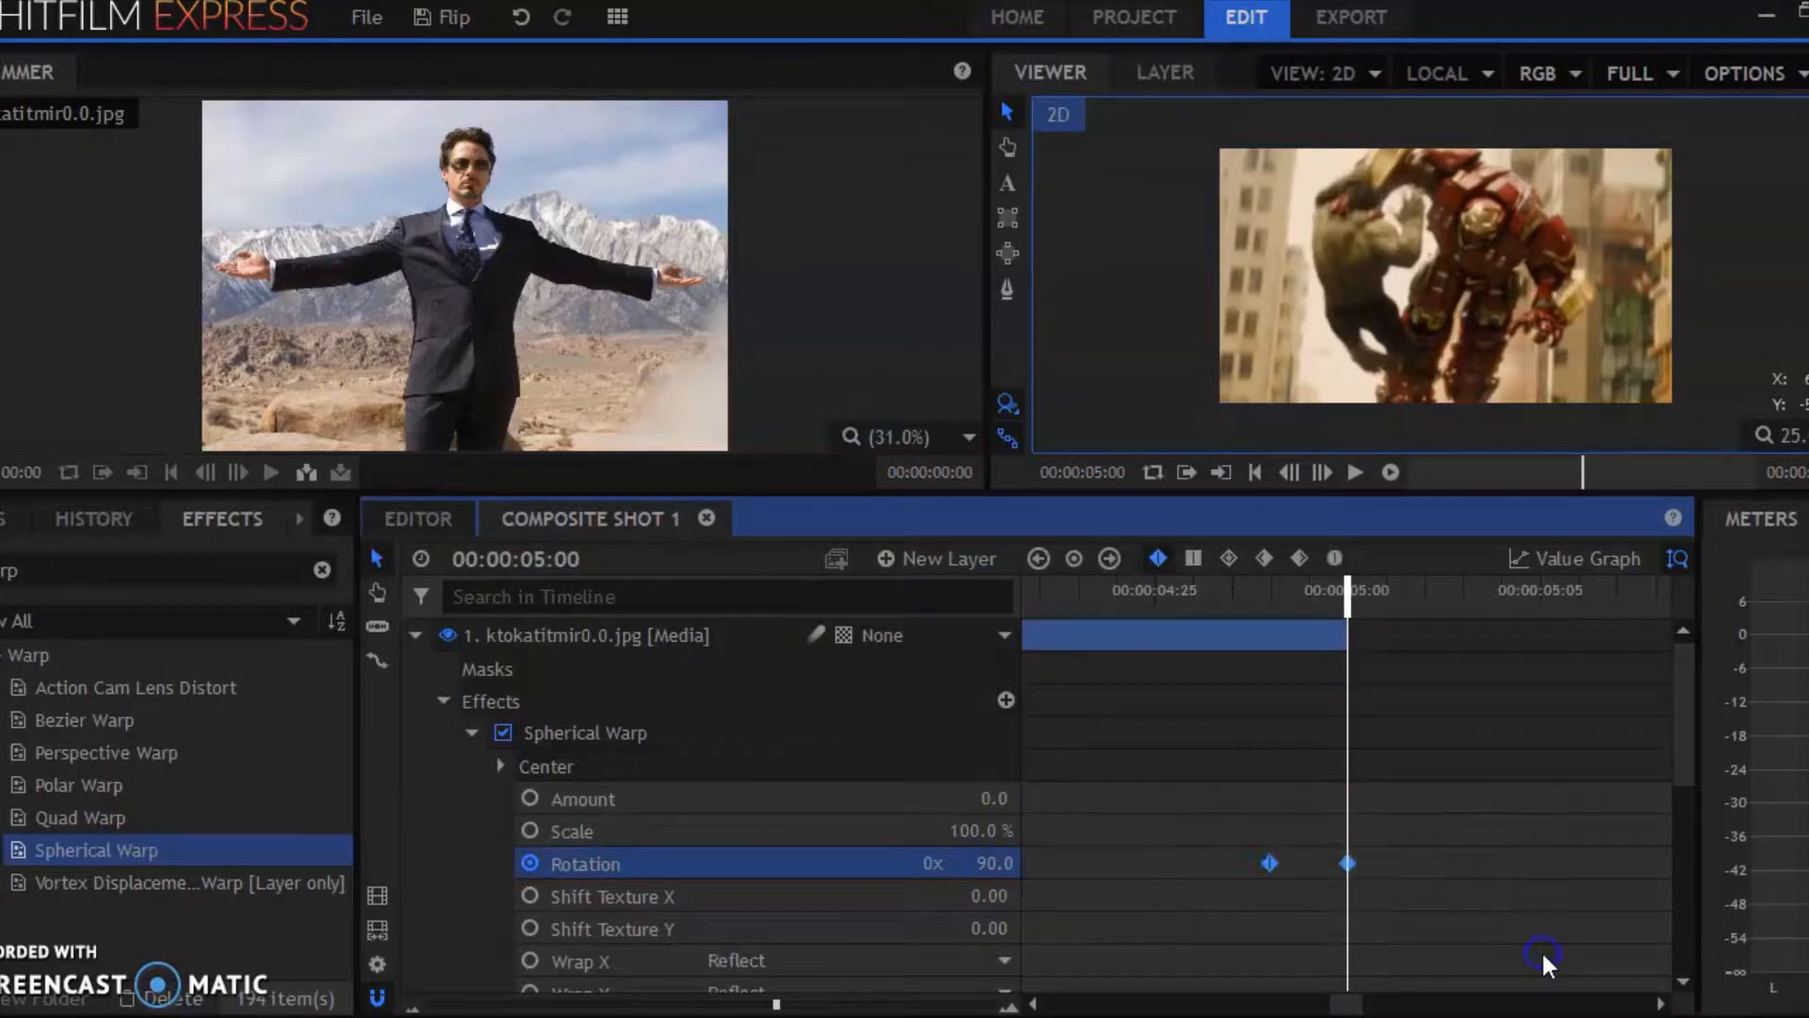
left_click(1301, 558)
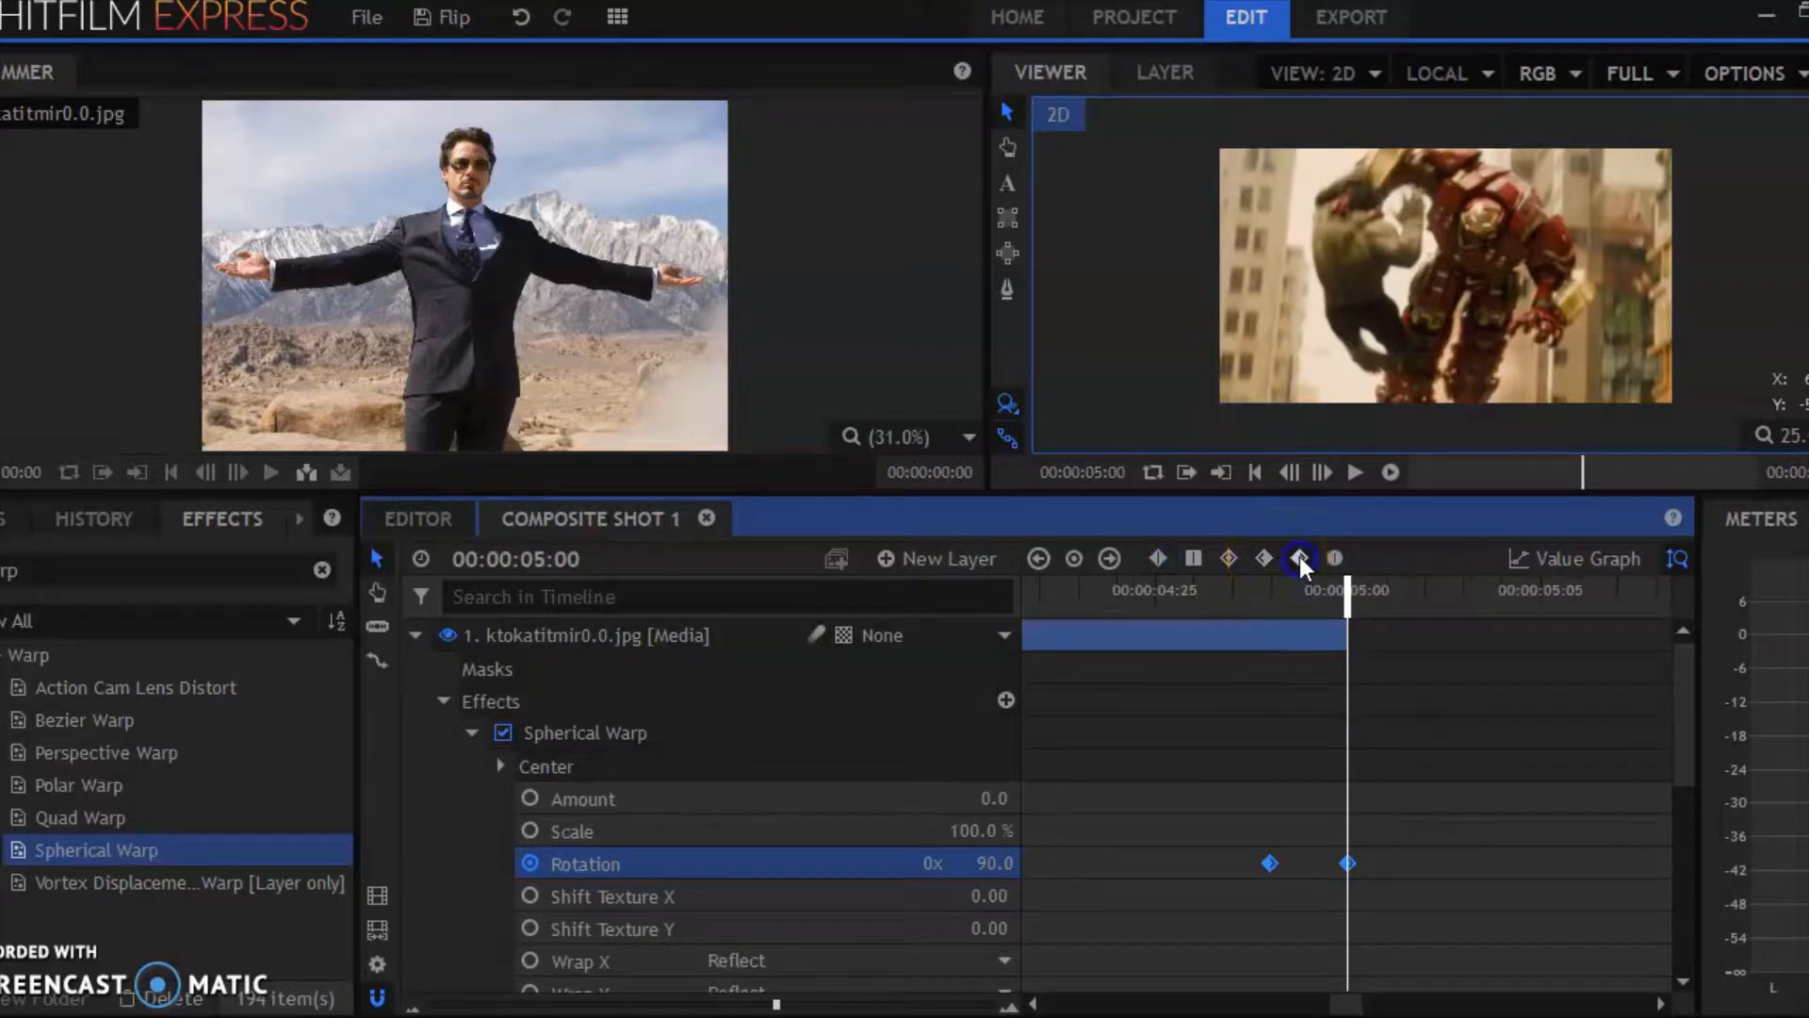
left_click(1616, 562)
left_click_drag(1568, 972, 1664, 974)
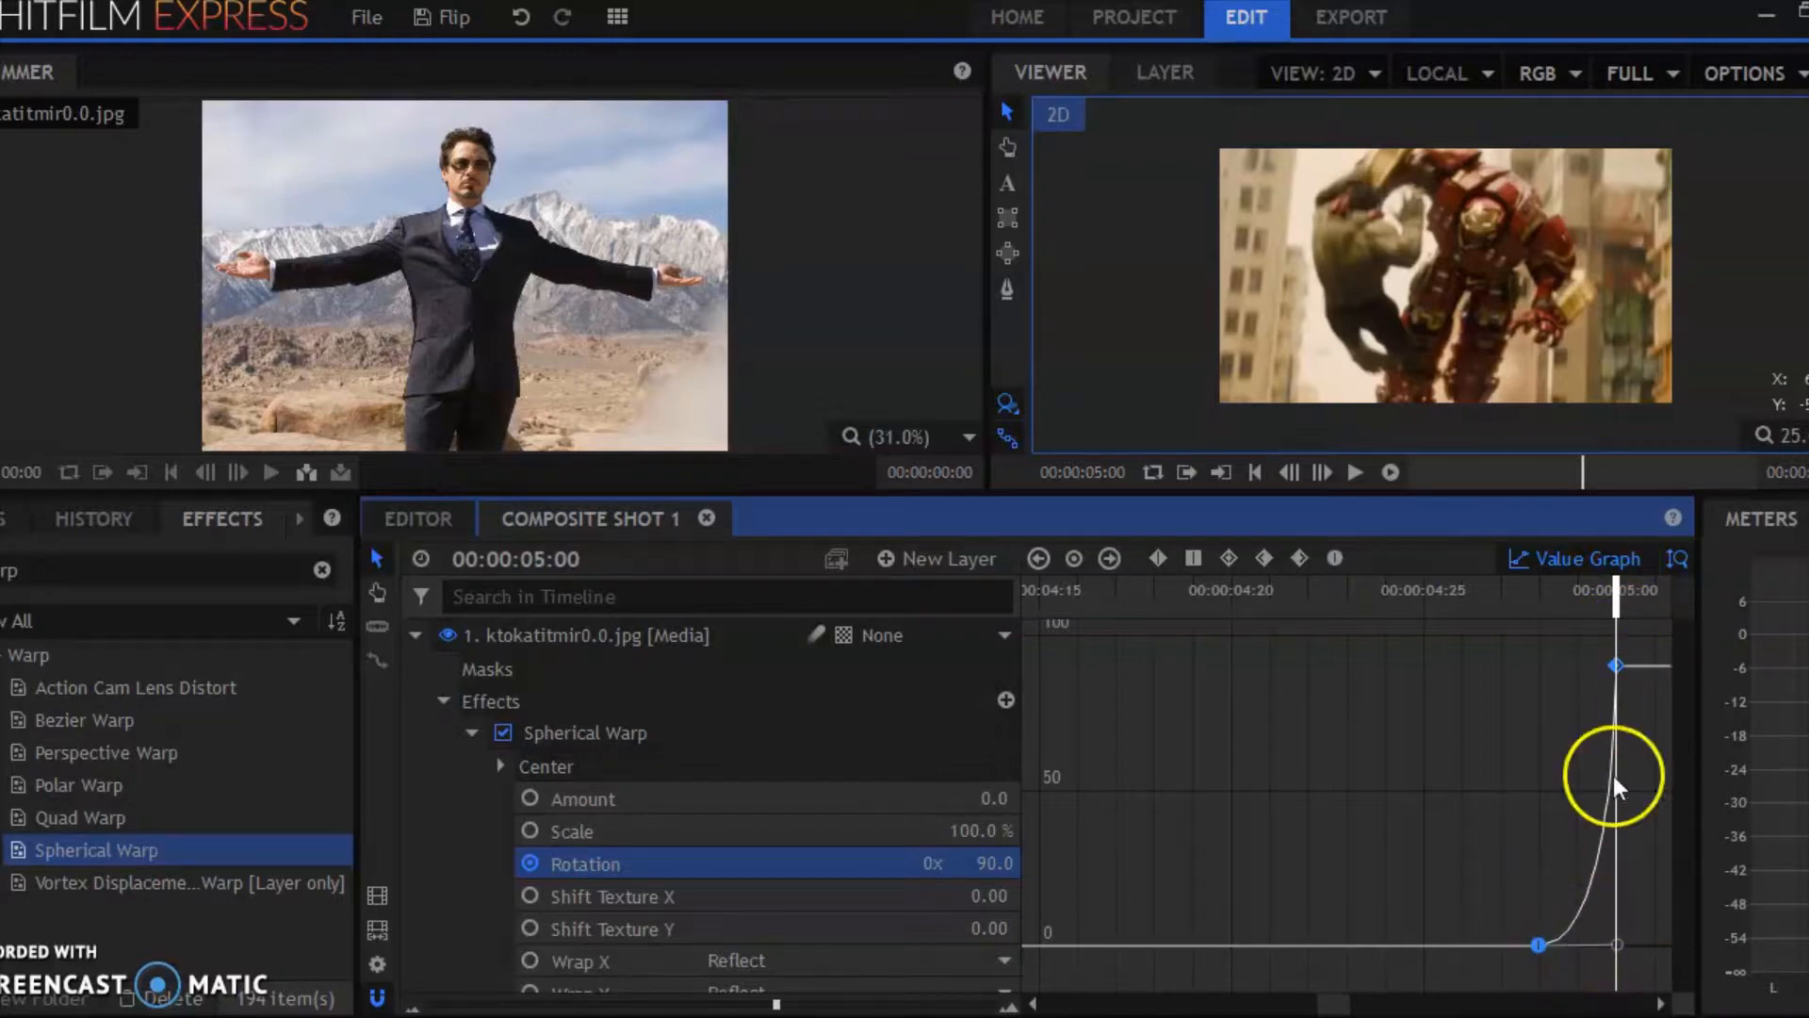
left_click(1649, 558)
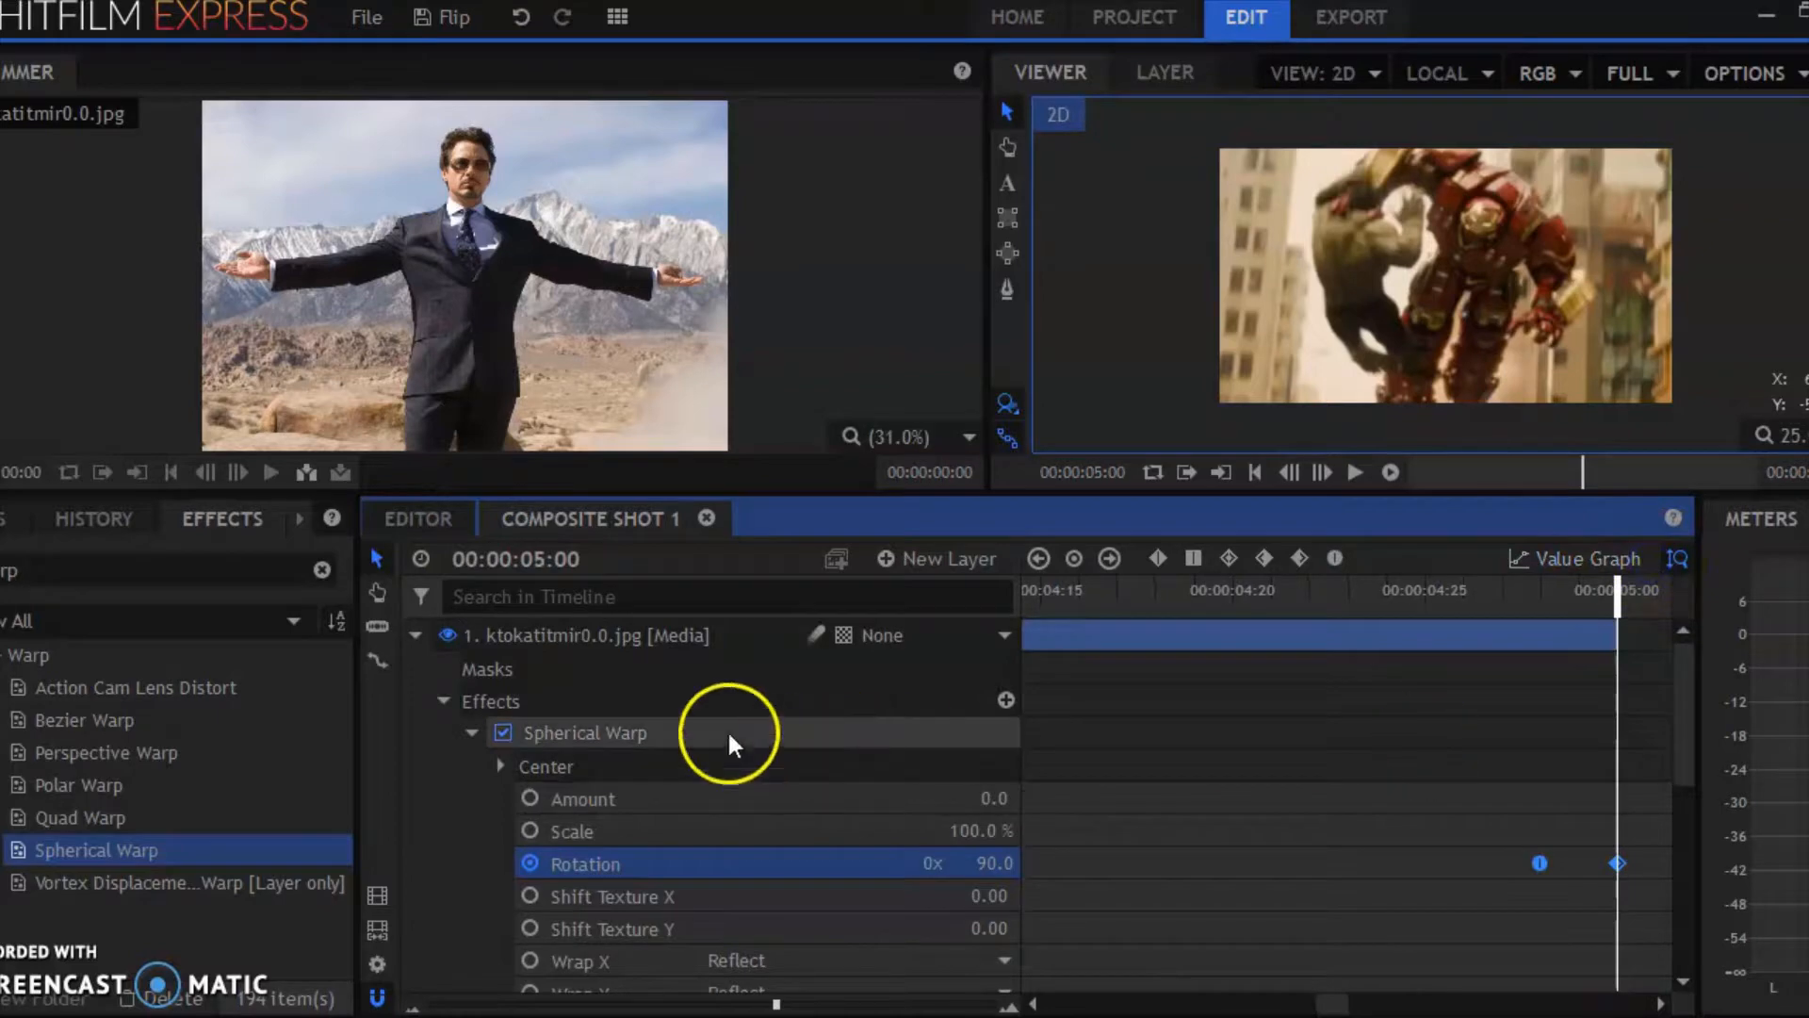
Set the Spherical Warp Rotation on the 13-the-avengers layer to -90 with the playhead at 00:00:05:00.
left_click(443, 700)
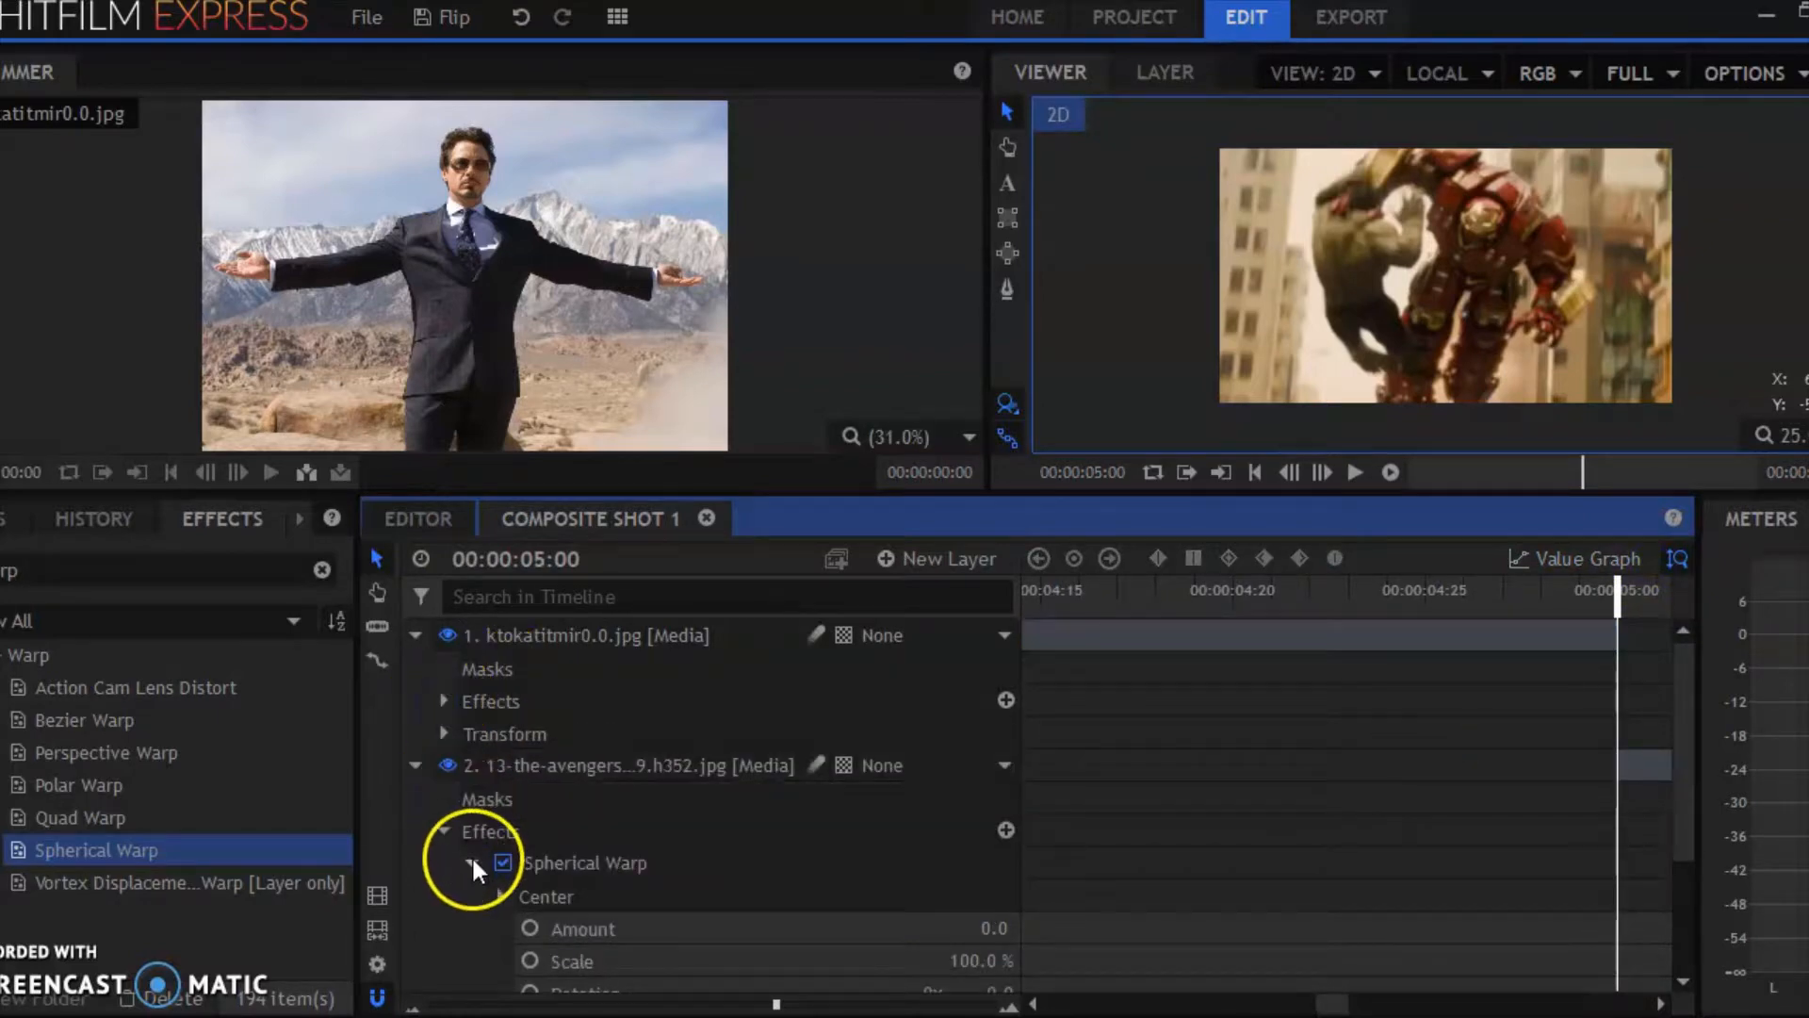
left_click(443, 702)
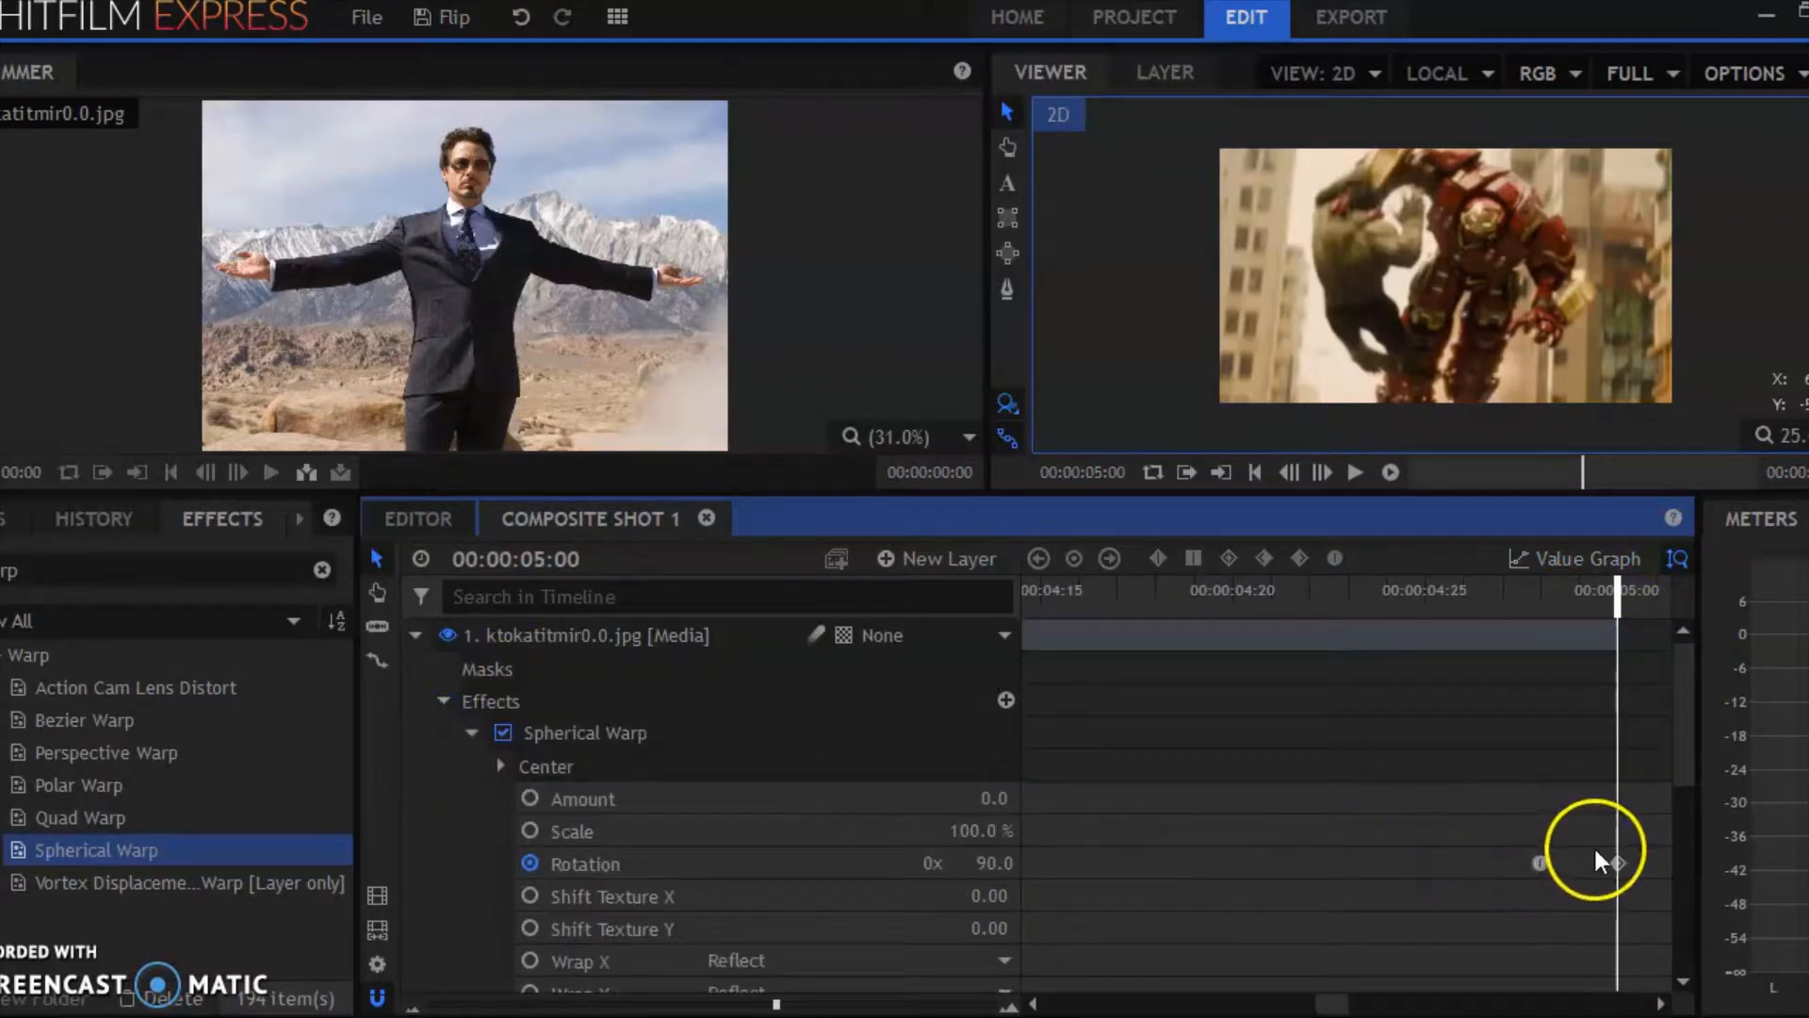
left_click(1536, 871)
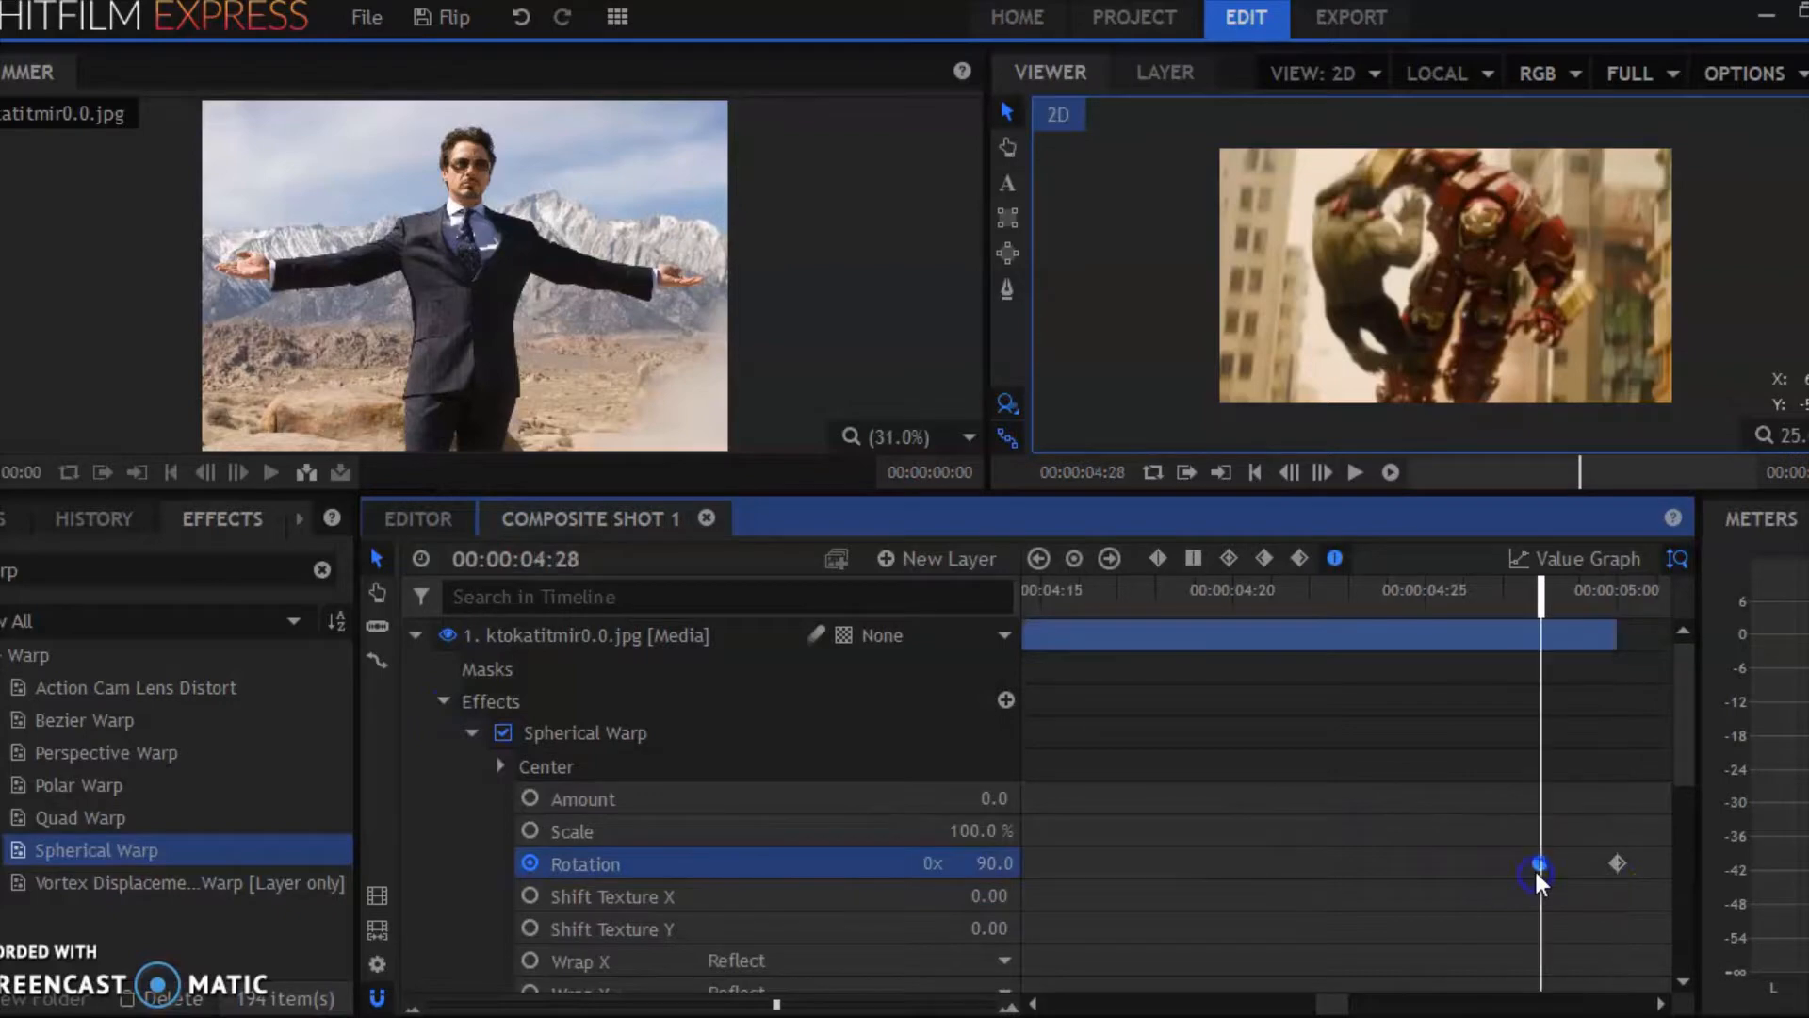
left_click(1620, 865)
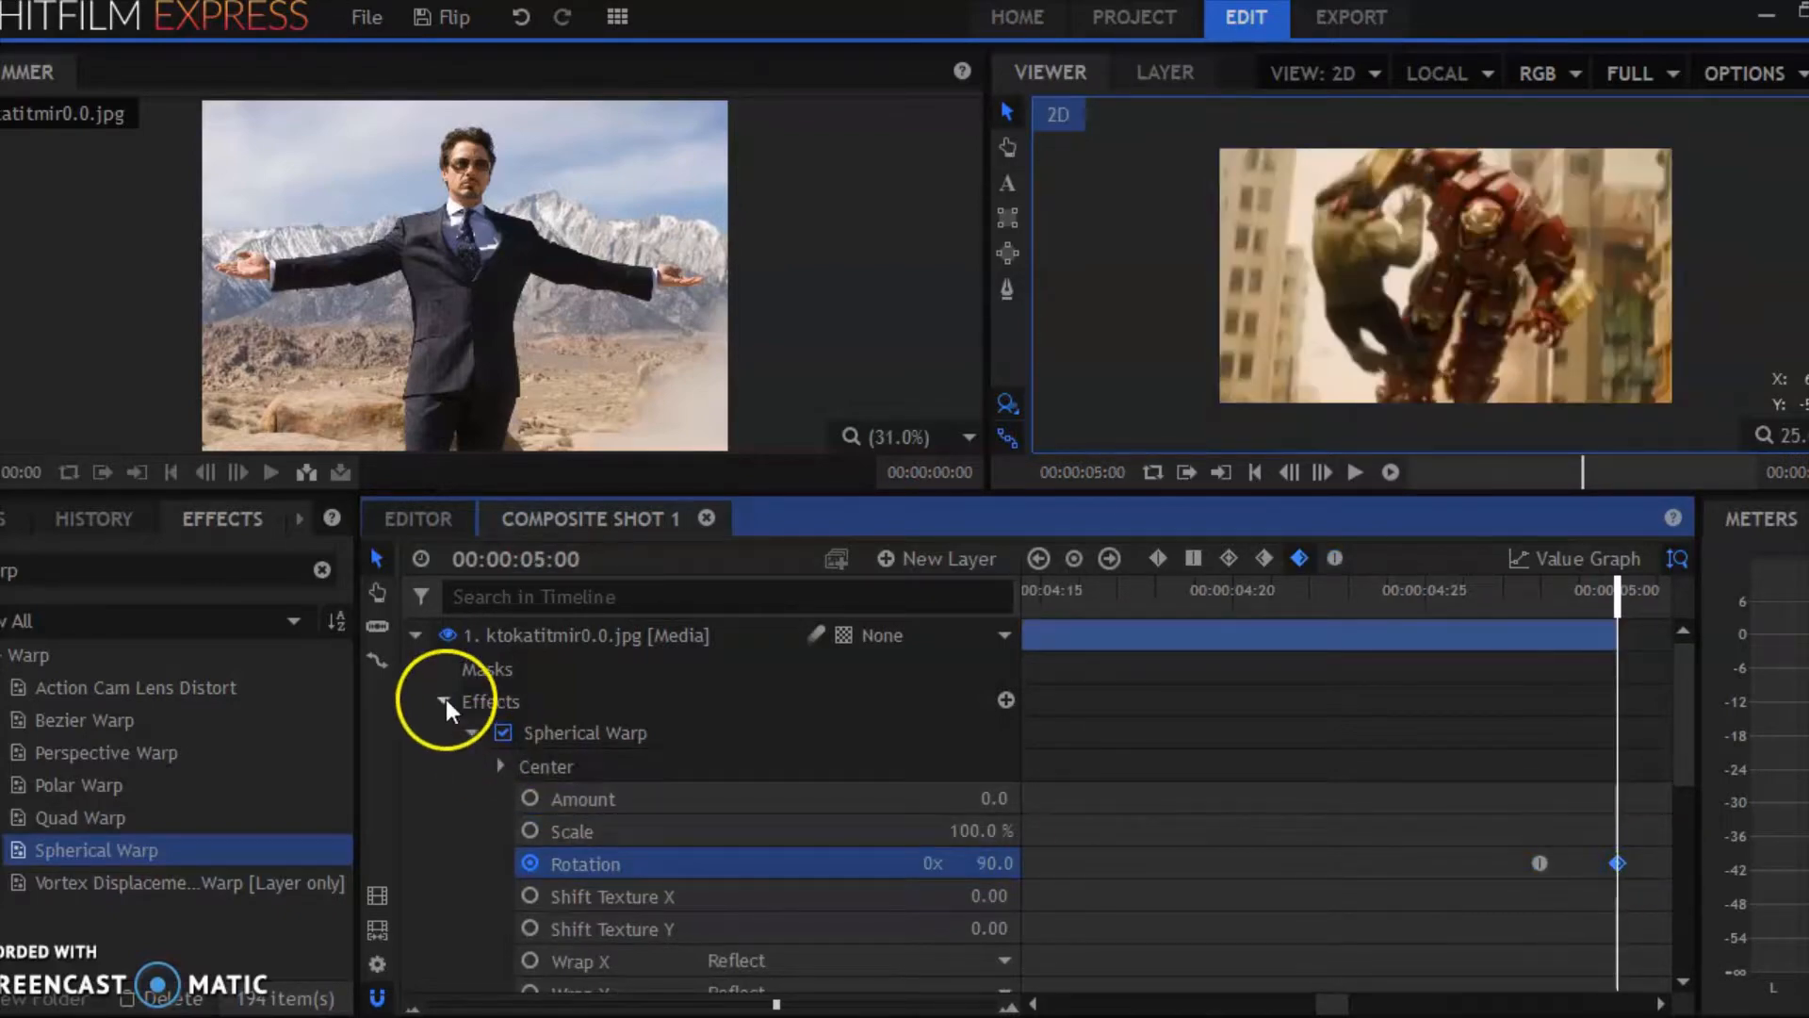
left_click(443, 700)
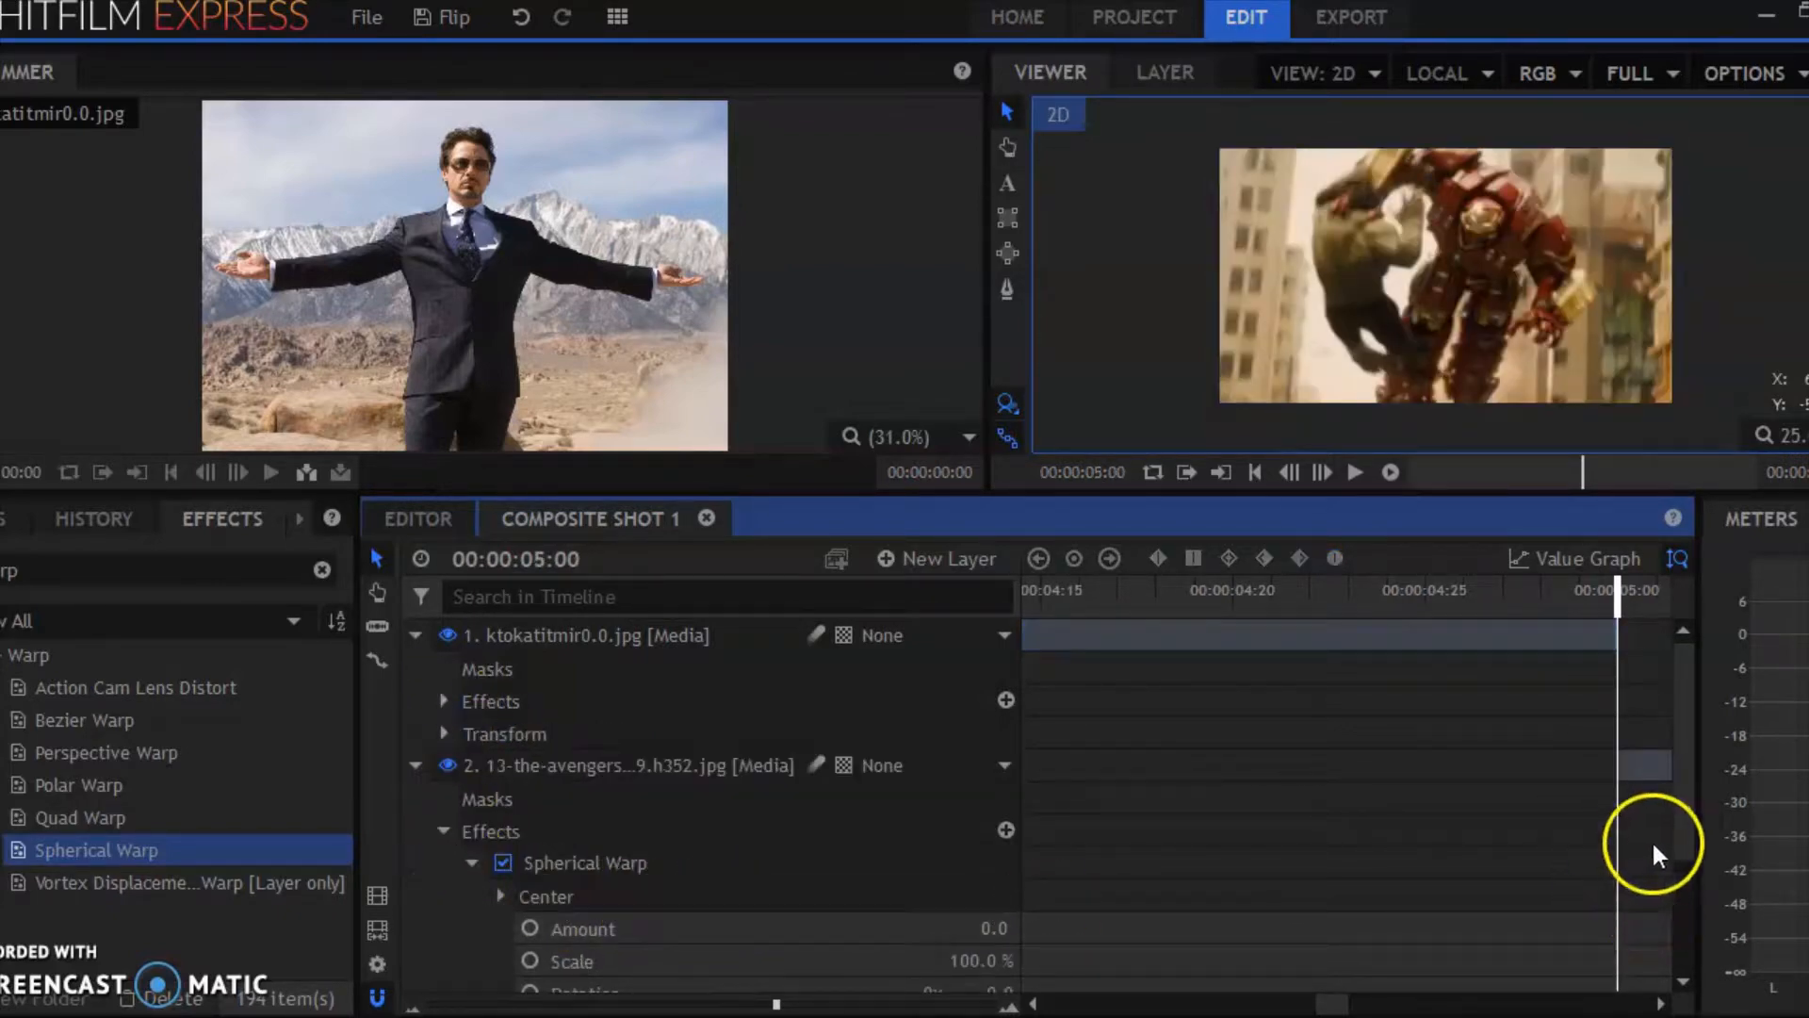
left_click_drag(1687, 834, 1688, 988)
left_click(1004, 815)
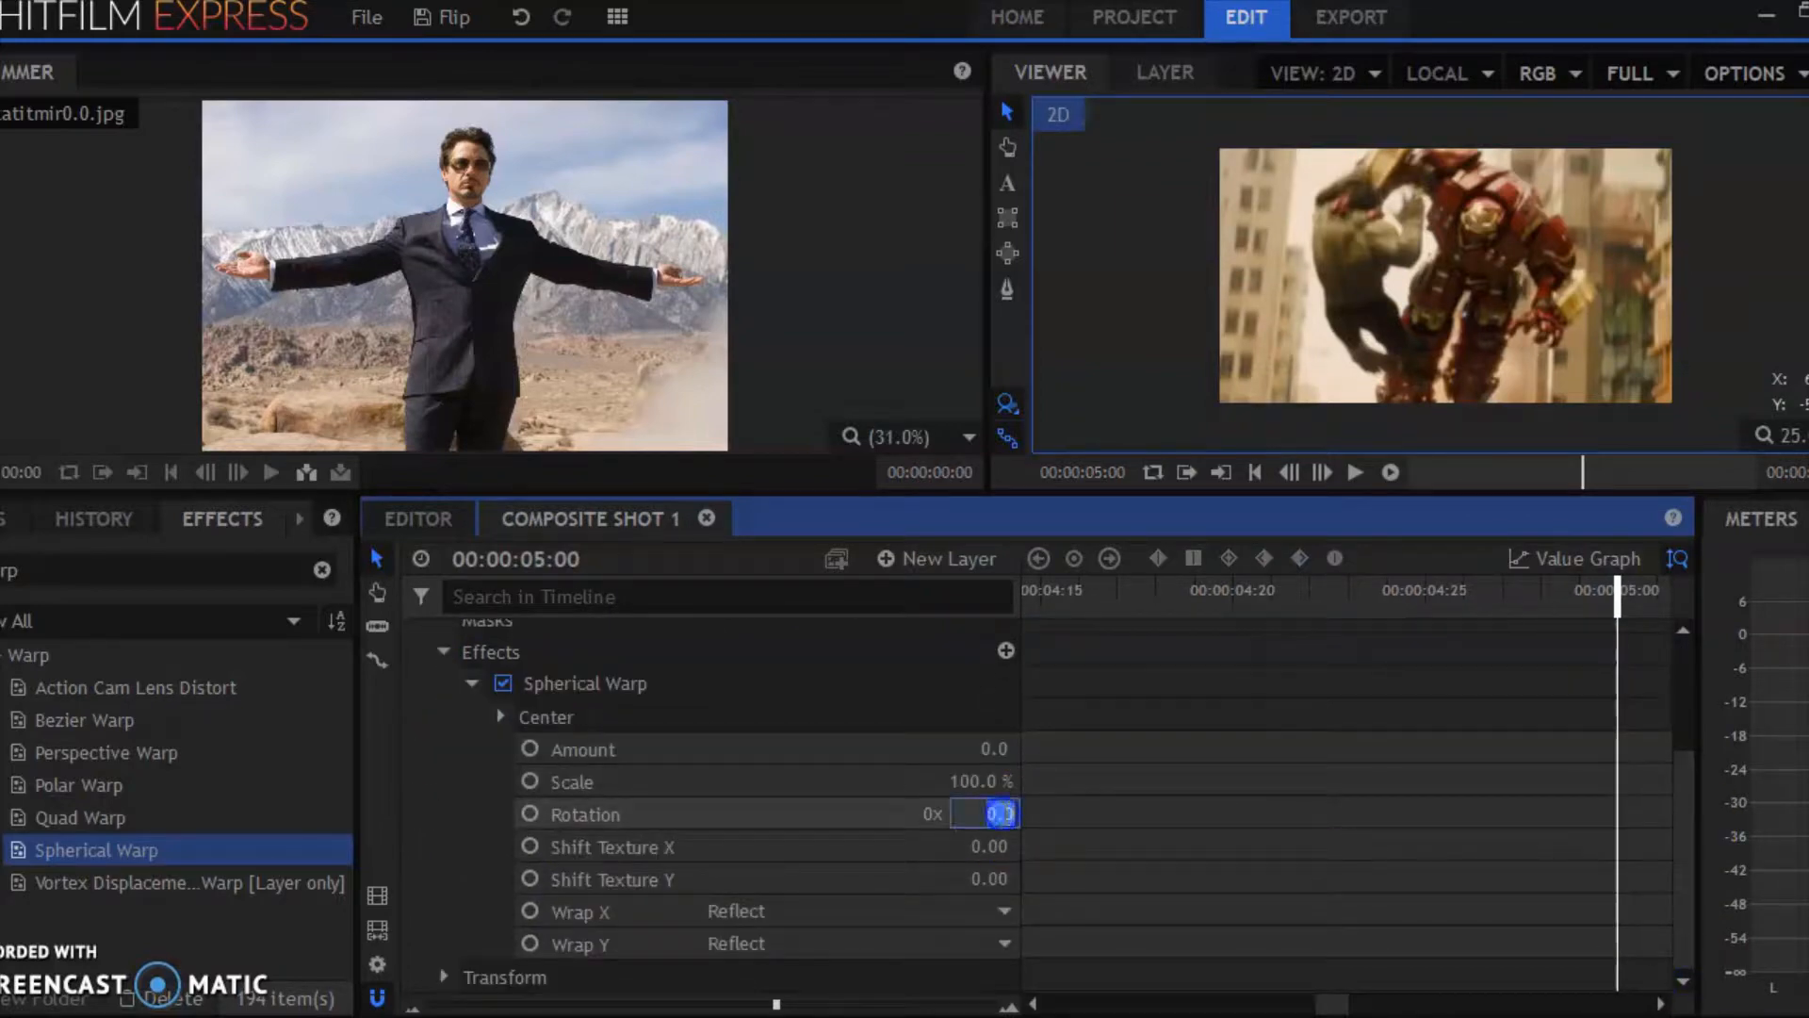
type("-90")
key("Return")
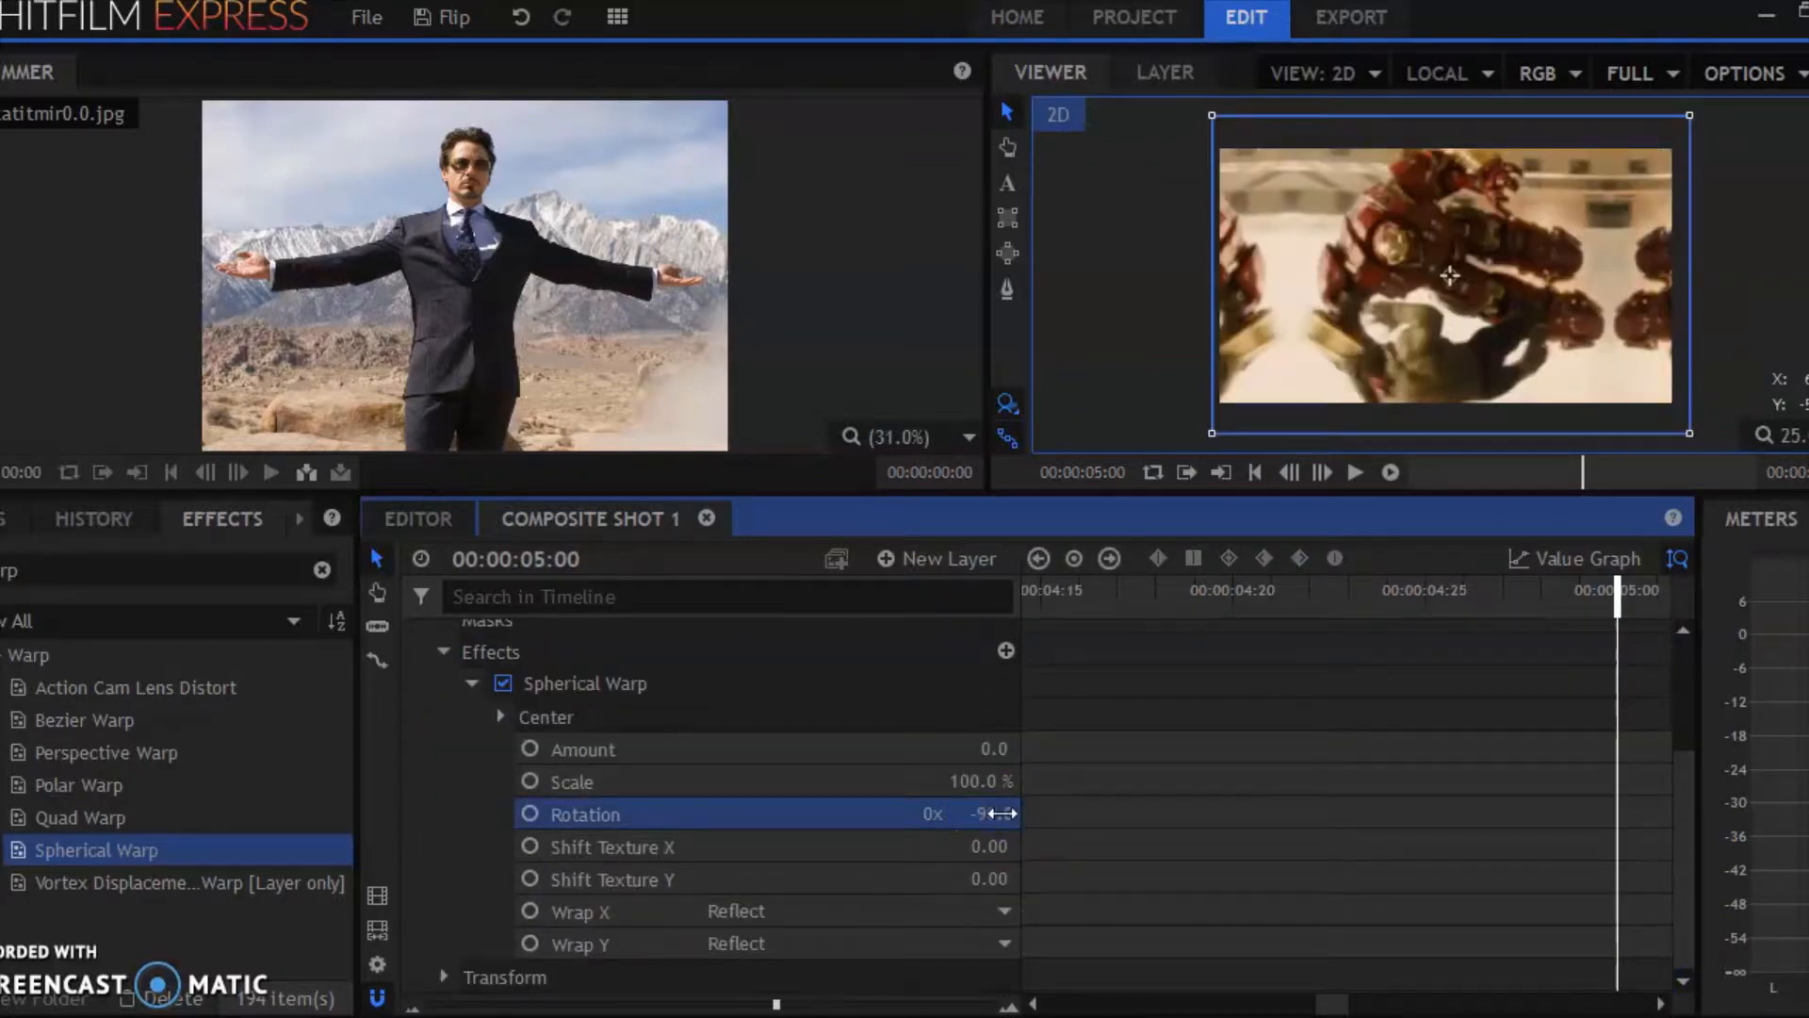
Enlarge the timeline area and add a Spherical Warp Rotation keyframe on the 13-the-avengers layer at 00:00:05:00.
key("Right")
key("Right")
key("Left")
key("Left")
key("Left")
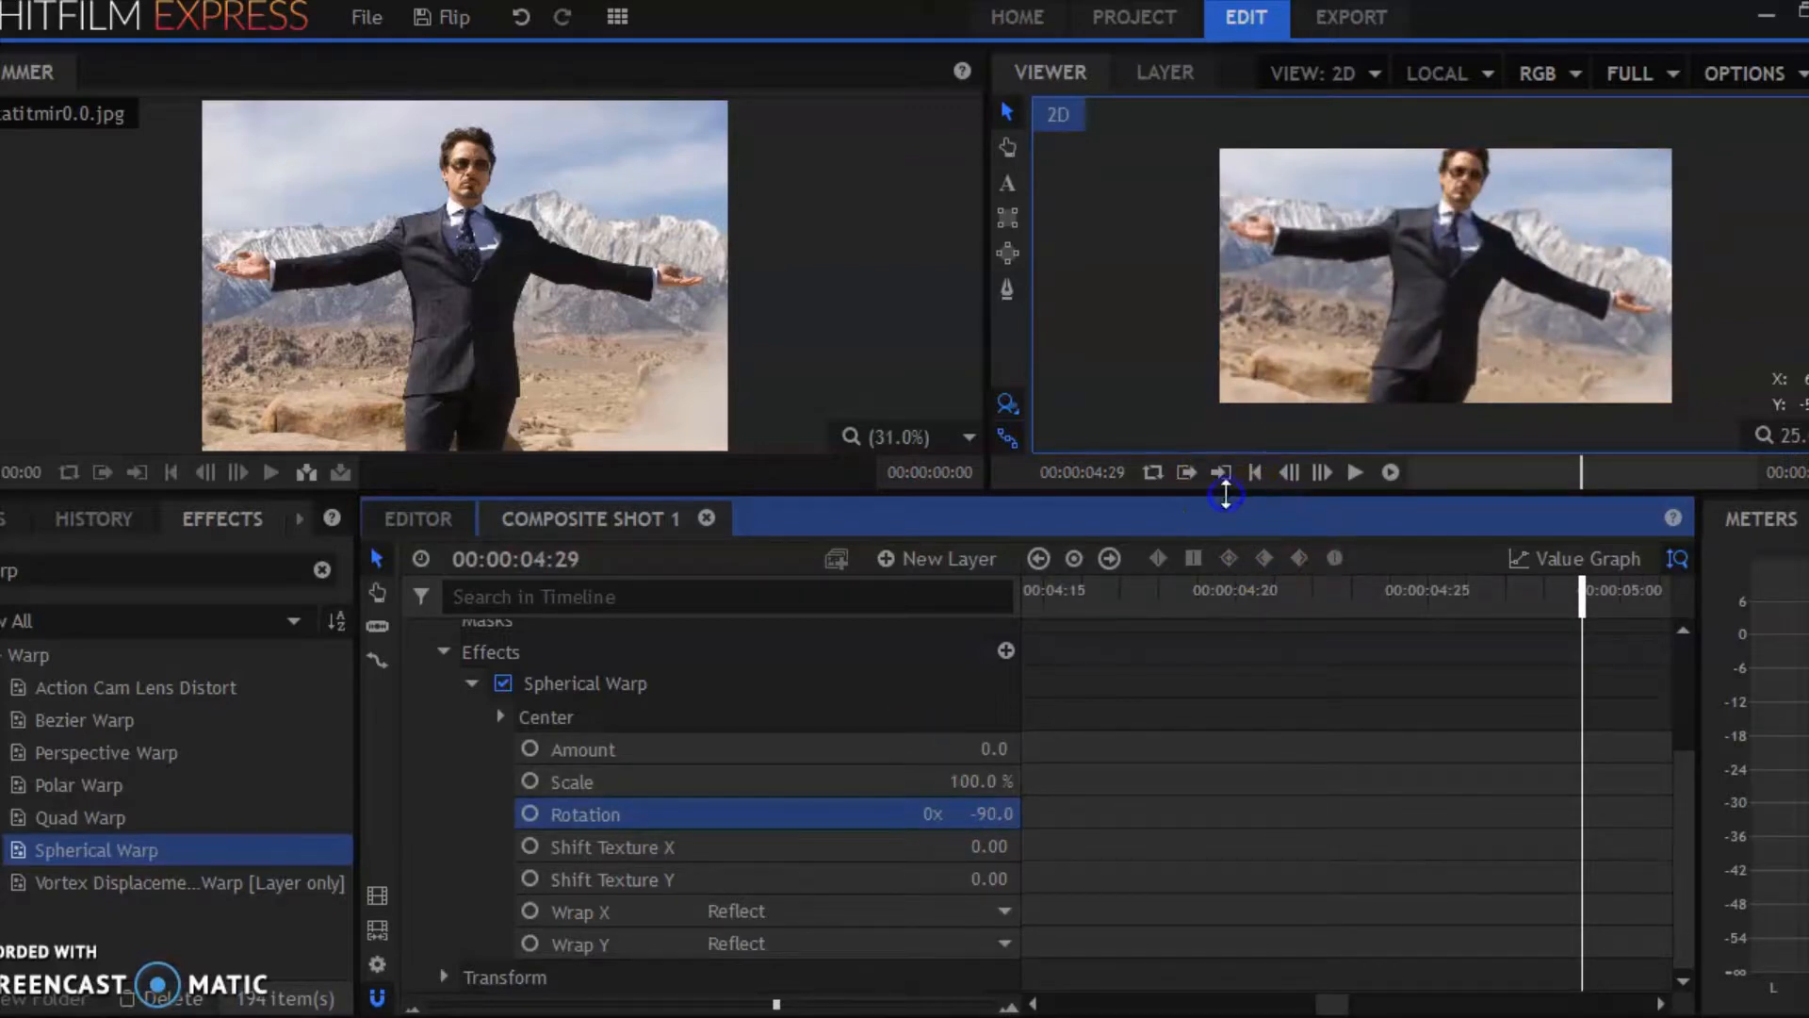
left_click_drag(1225, 491, 1195, 262)
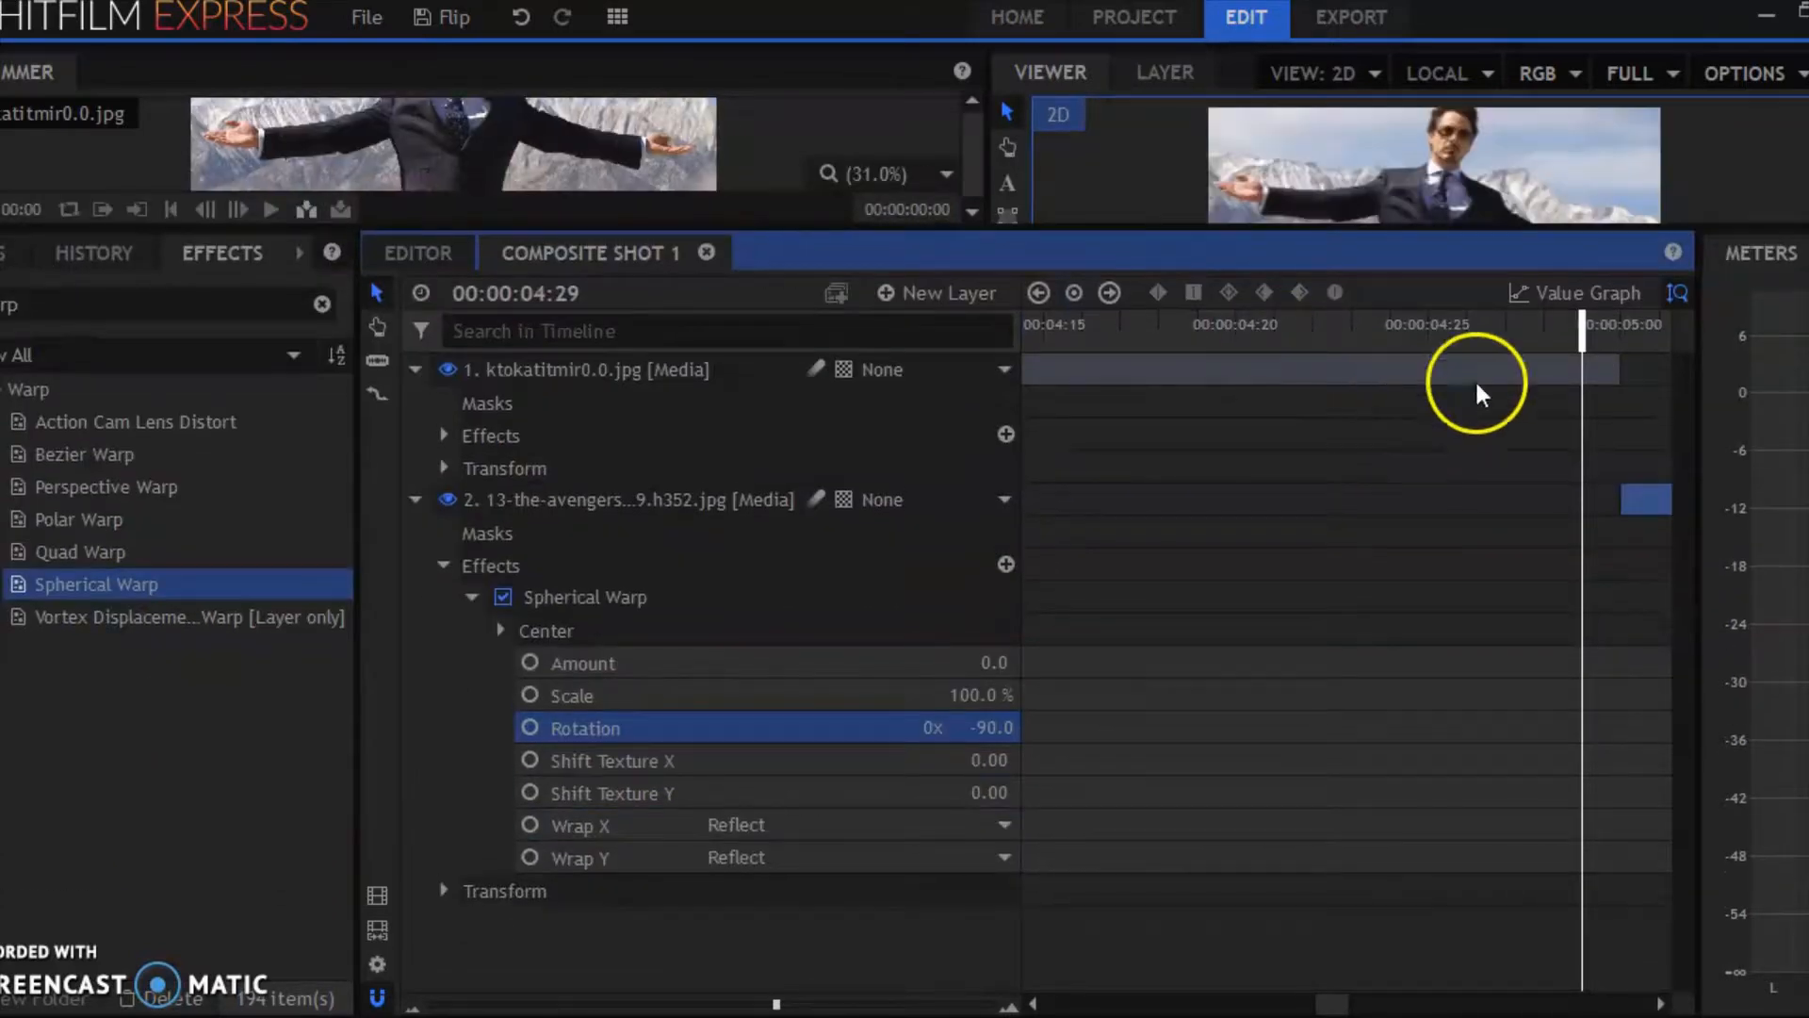
left_click(1619, 330)
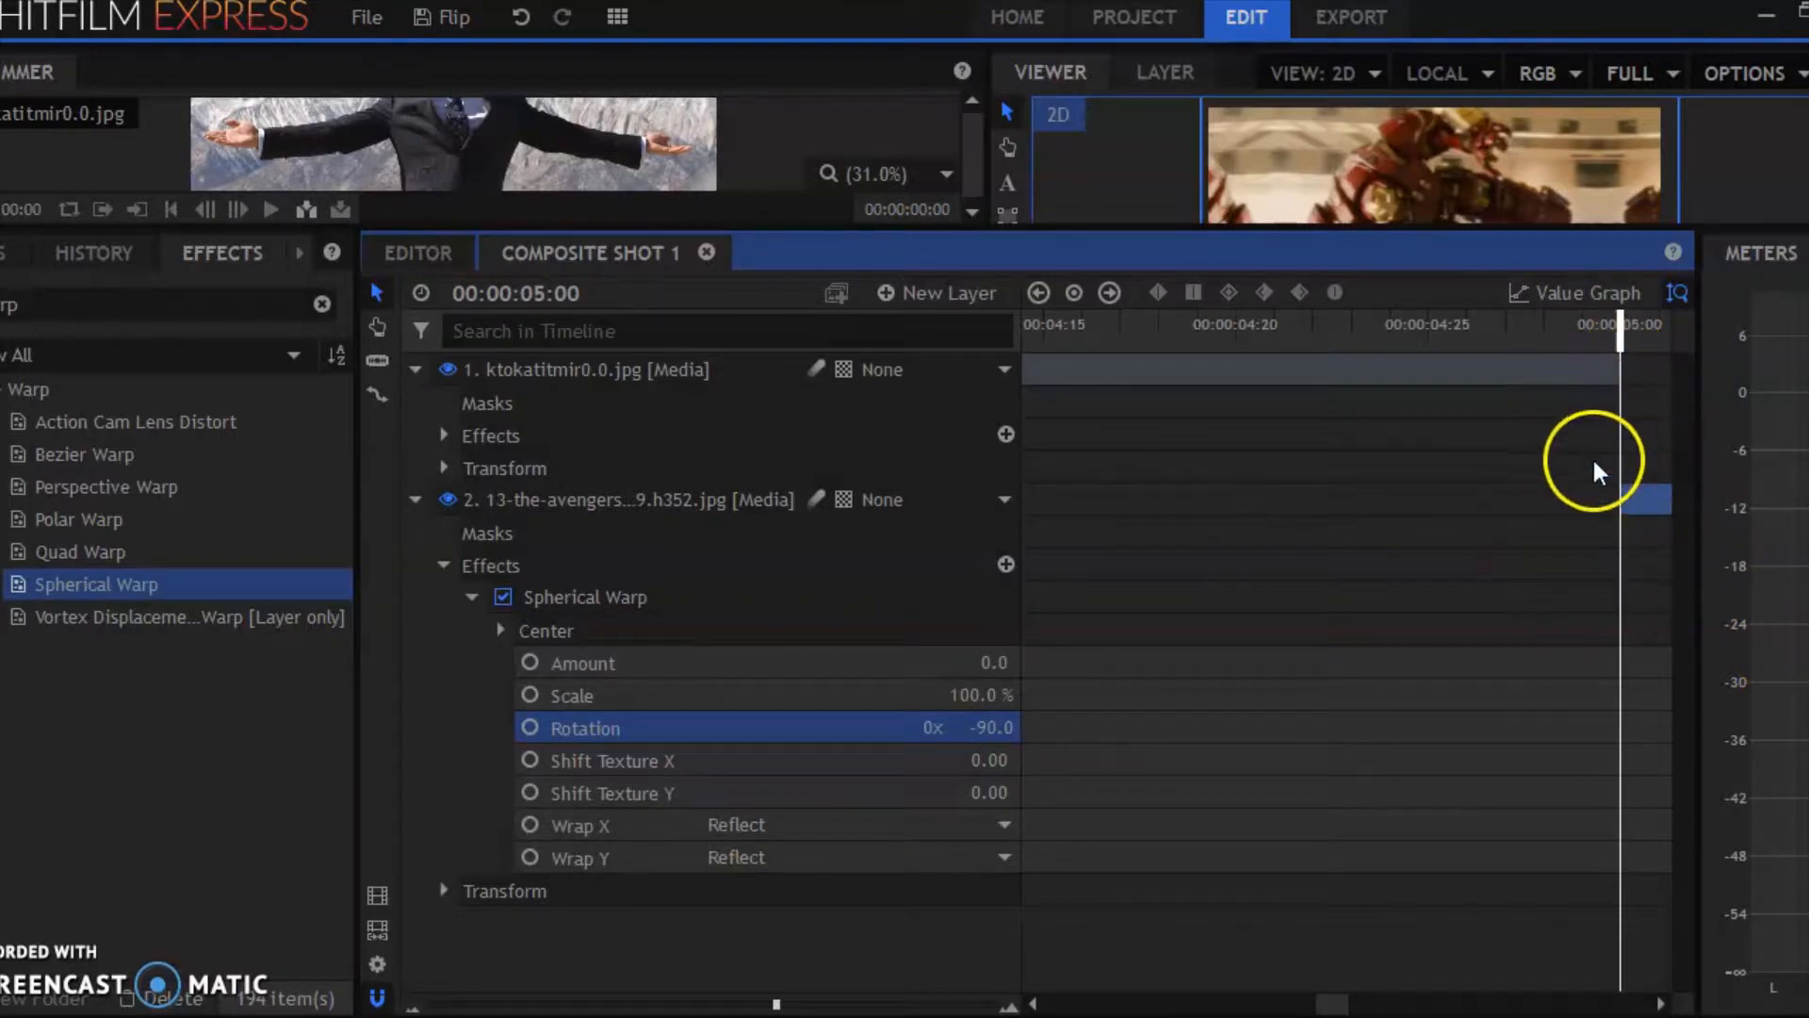
left_click(527, 729)
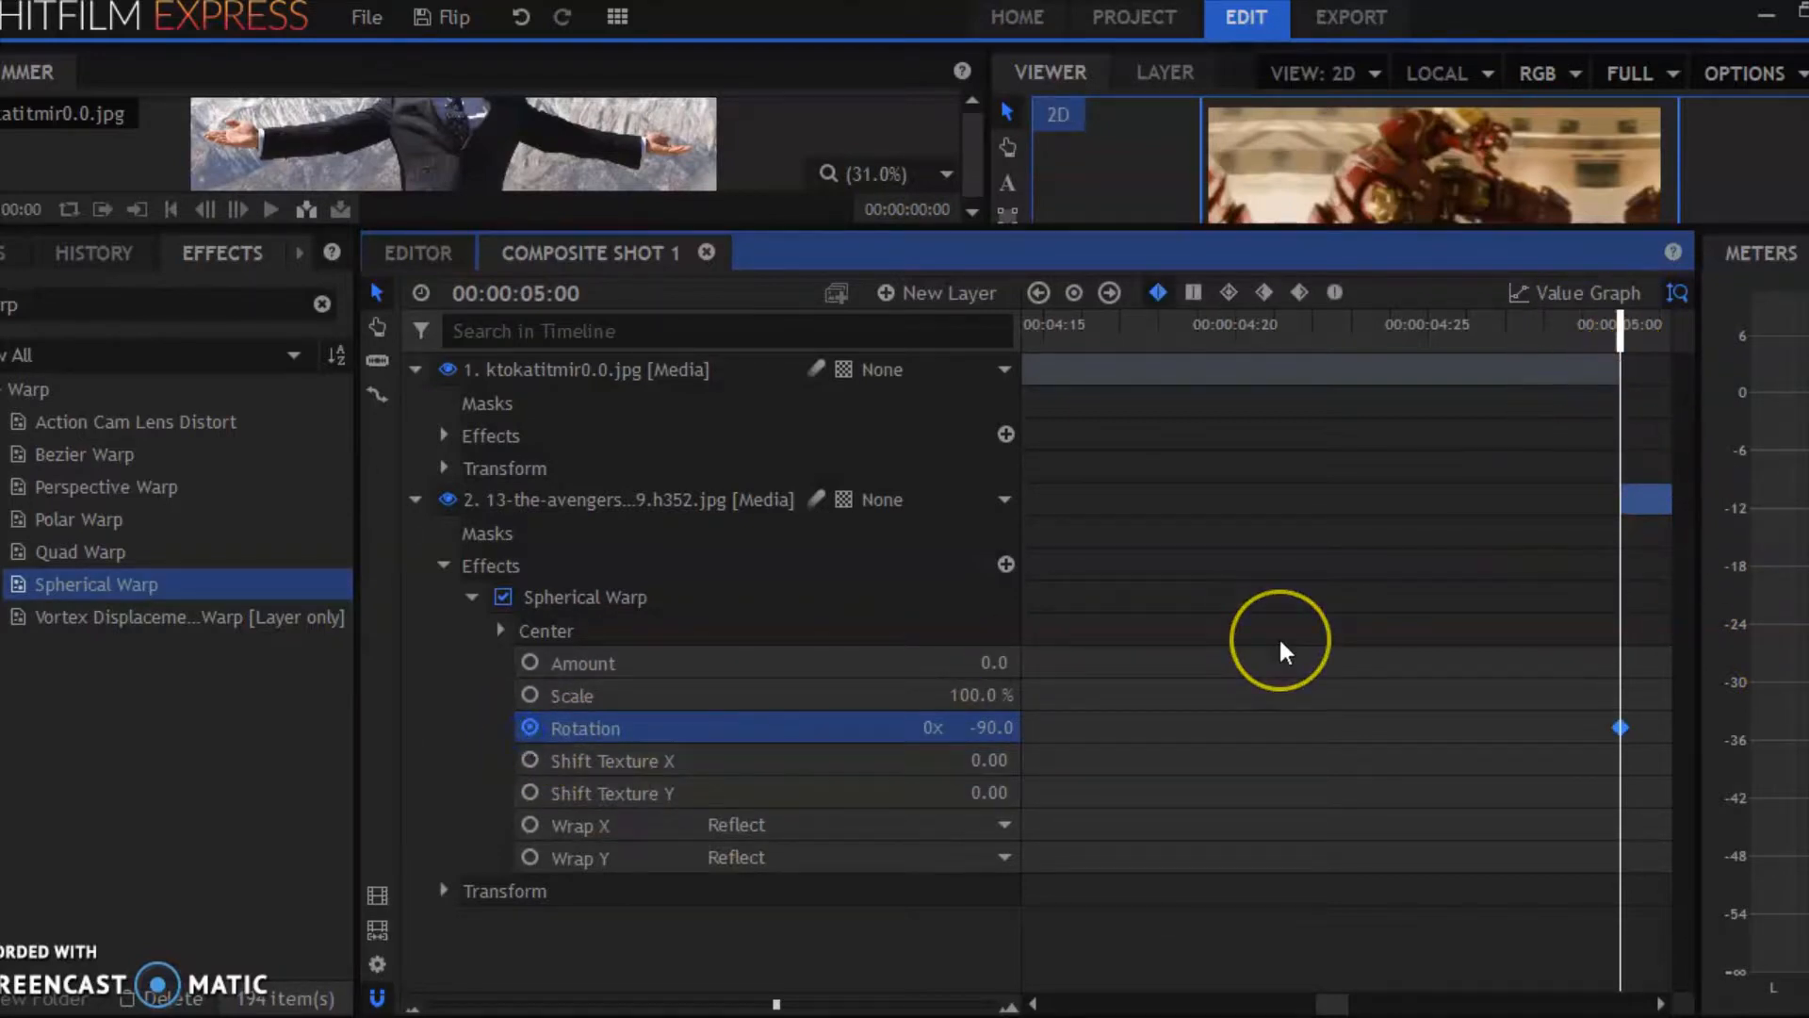
Add a second Rotation keyframe of 0 at 00:00:05:08 on the 13-the-avengers layer's Spherical Warp.
key("space")
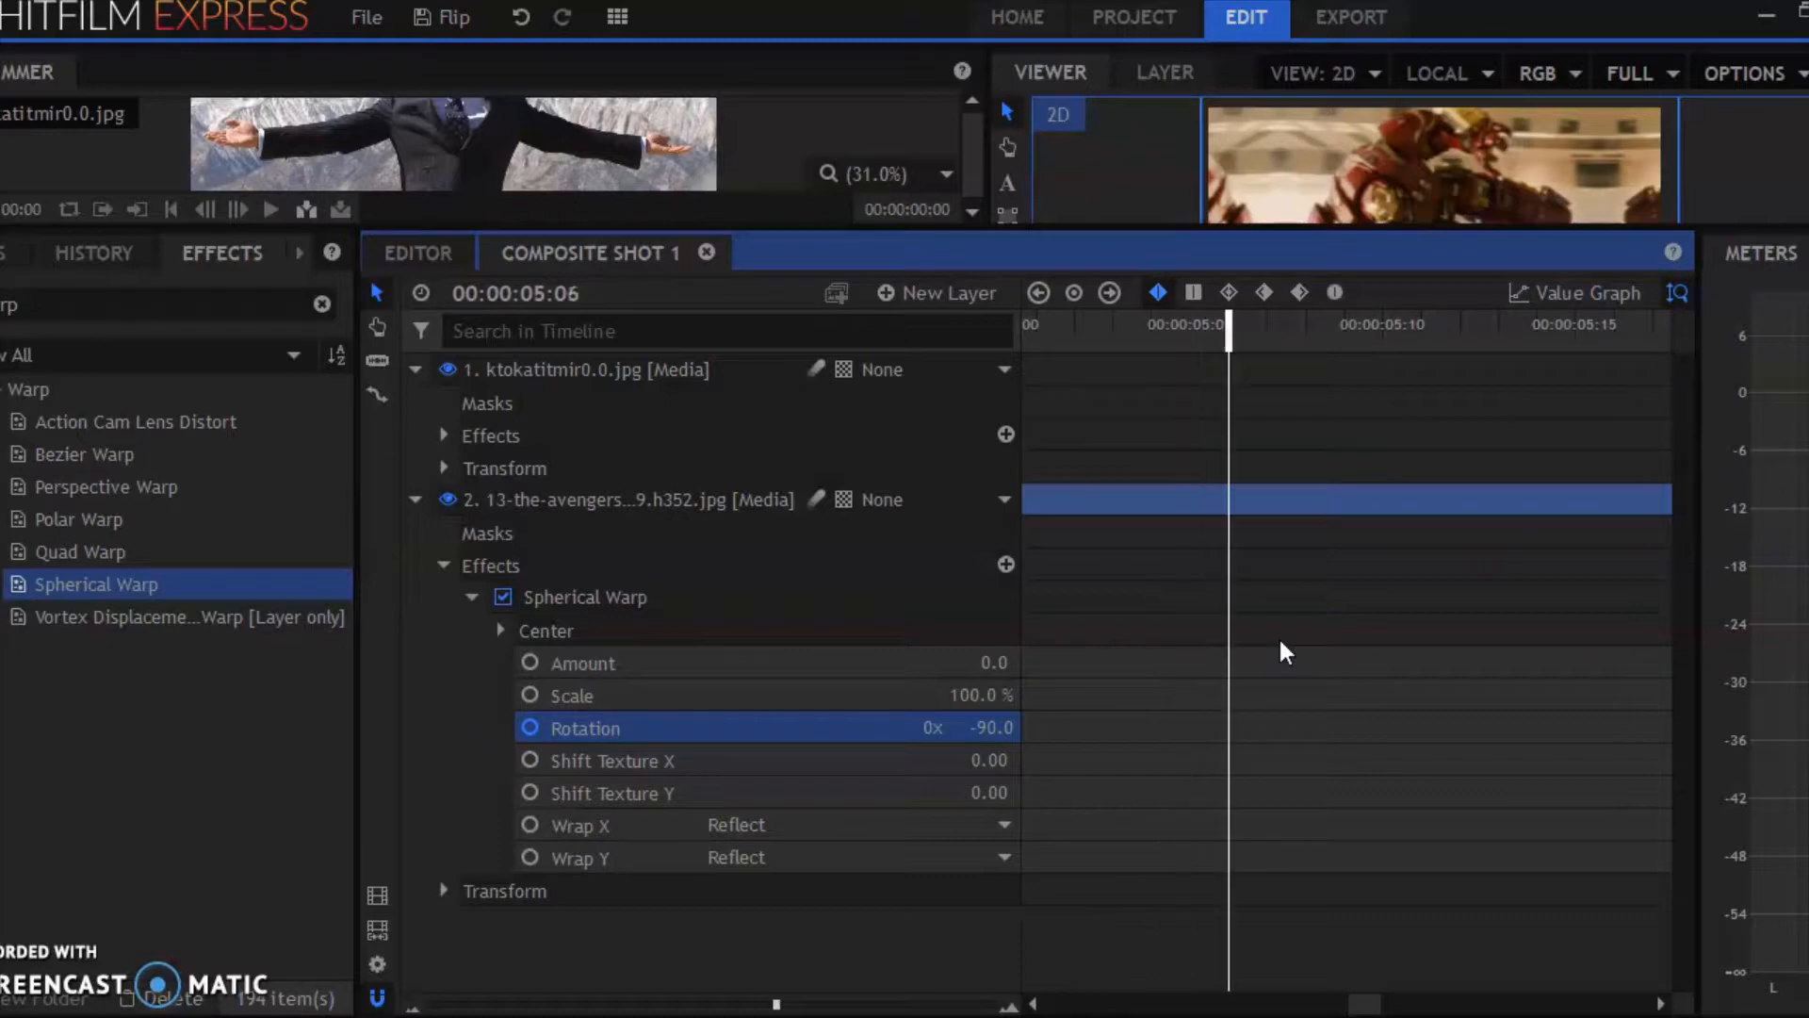
key("space")
left_click(989, 727)
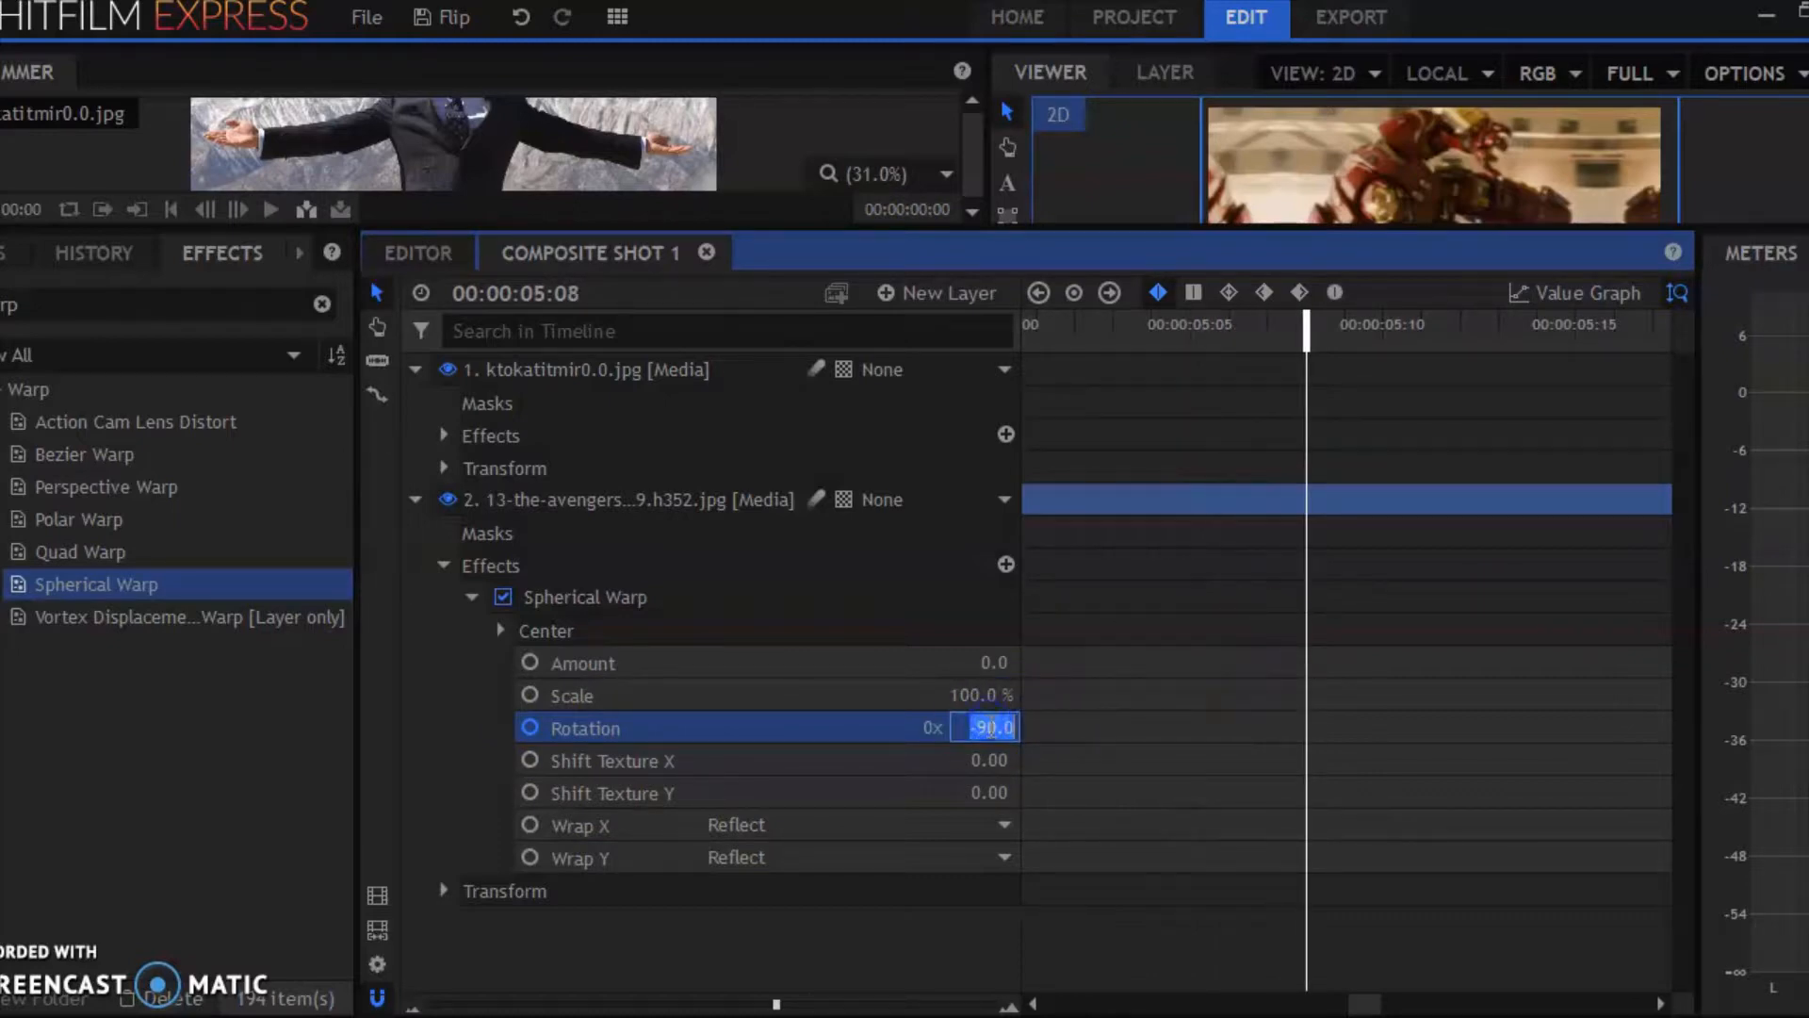
type("0")
key("Return")
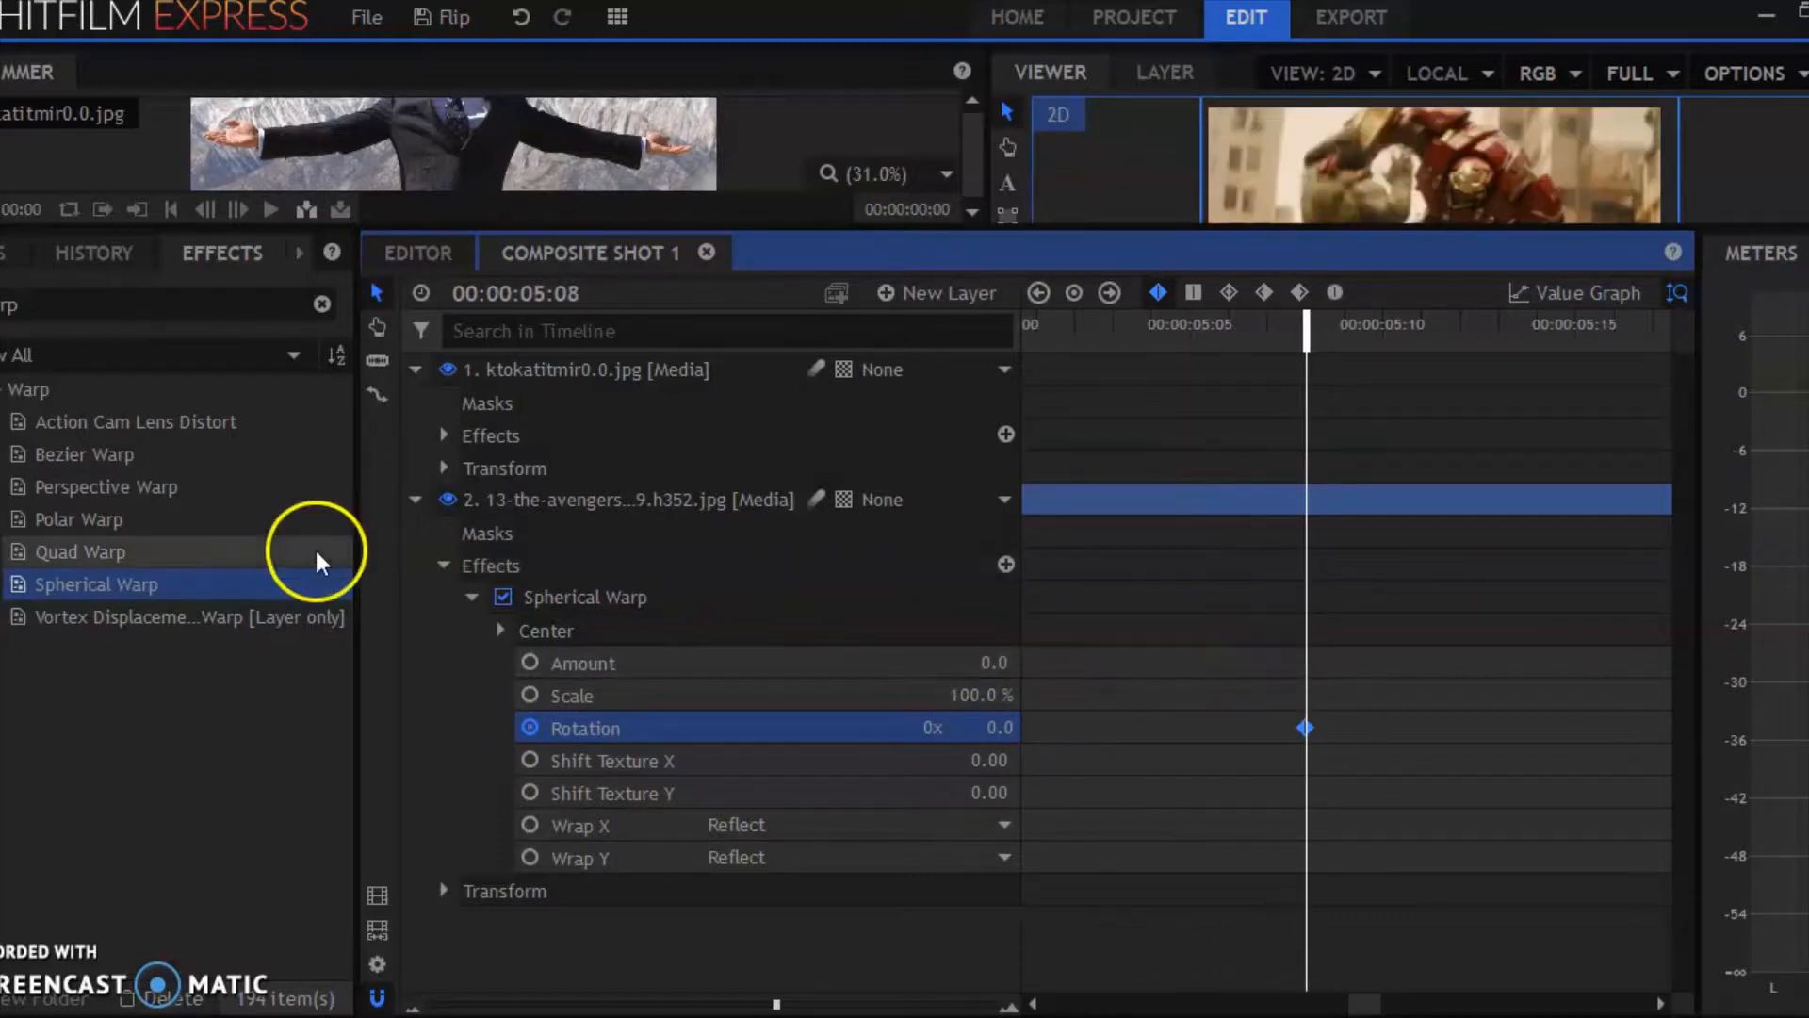
Widen the timeline with both layers' Rotation keyframes in view and shift the 13-the-avengers layer's second keyframe to 00:00:05:03.
left_click_drag(1022, 321, 651, 401)
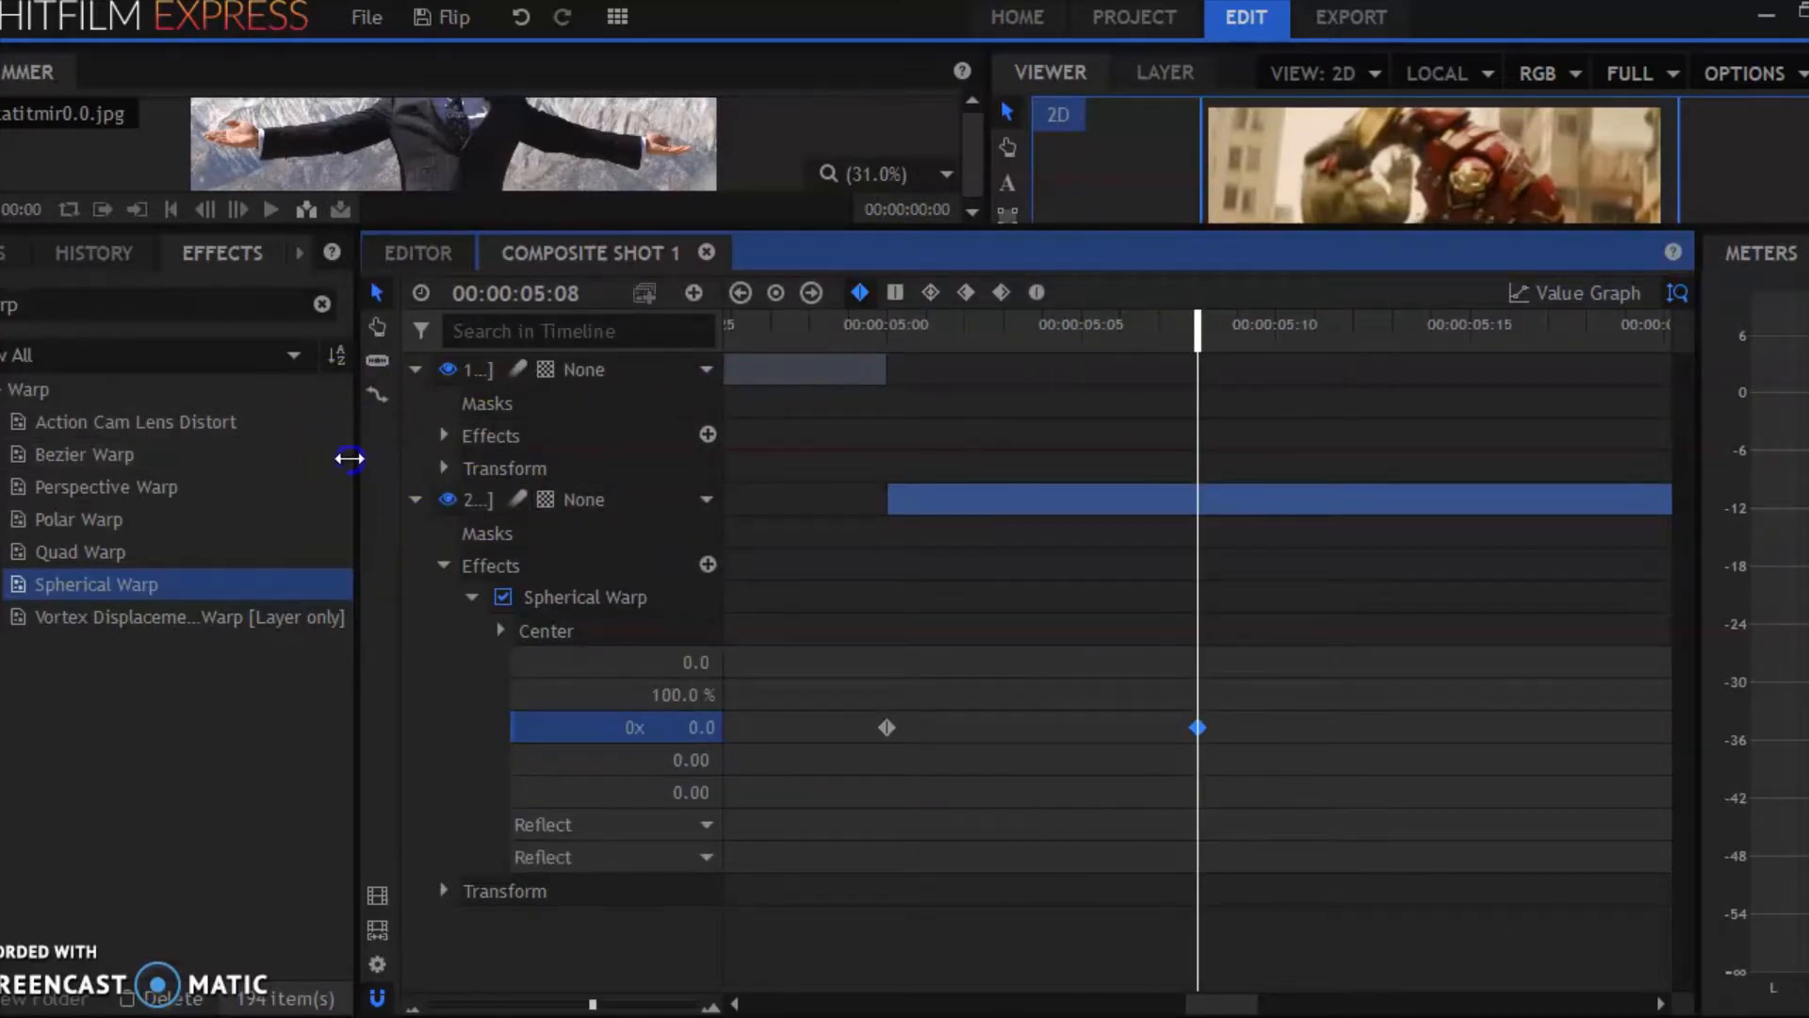
left_click_drag(354, 457, 194, 457)
left_click_drag(557, 307, 870, 325)
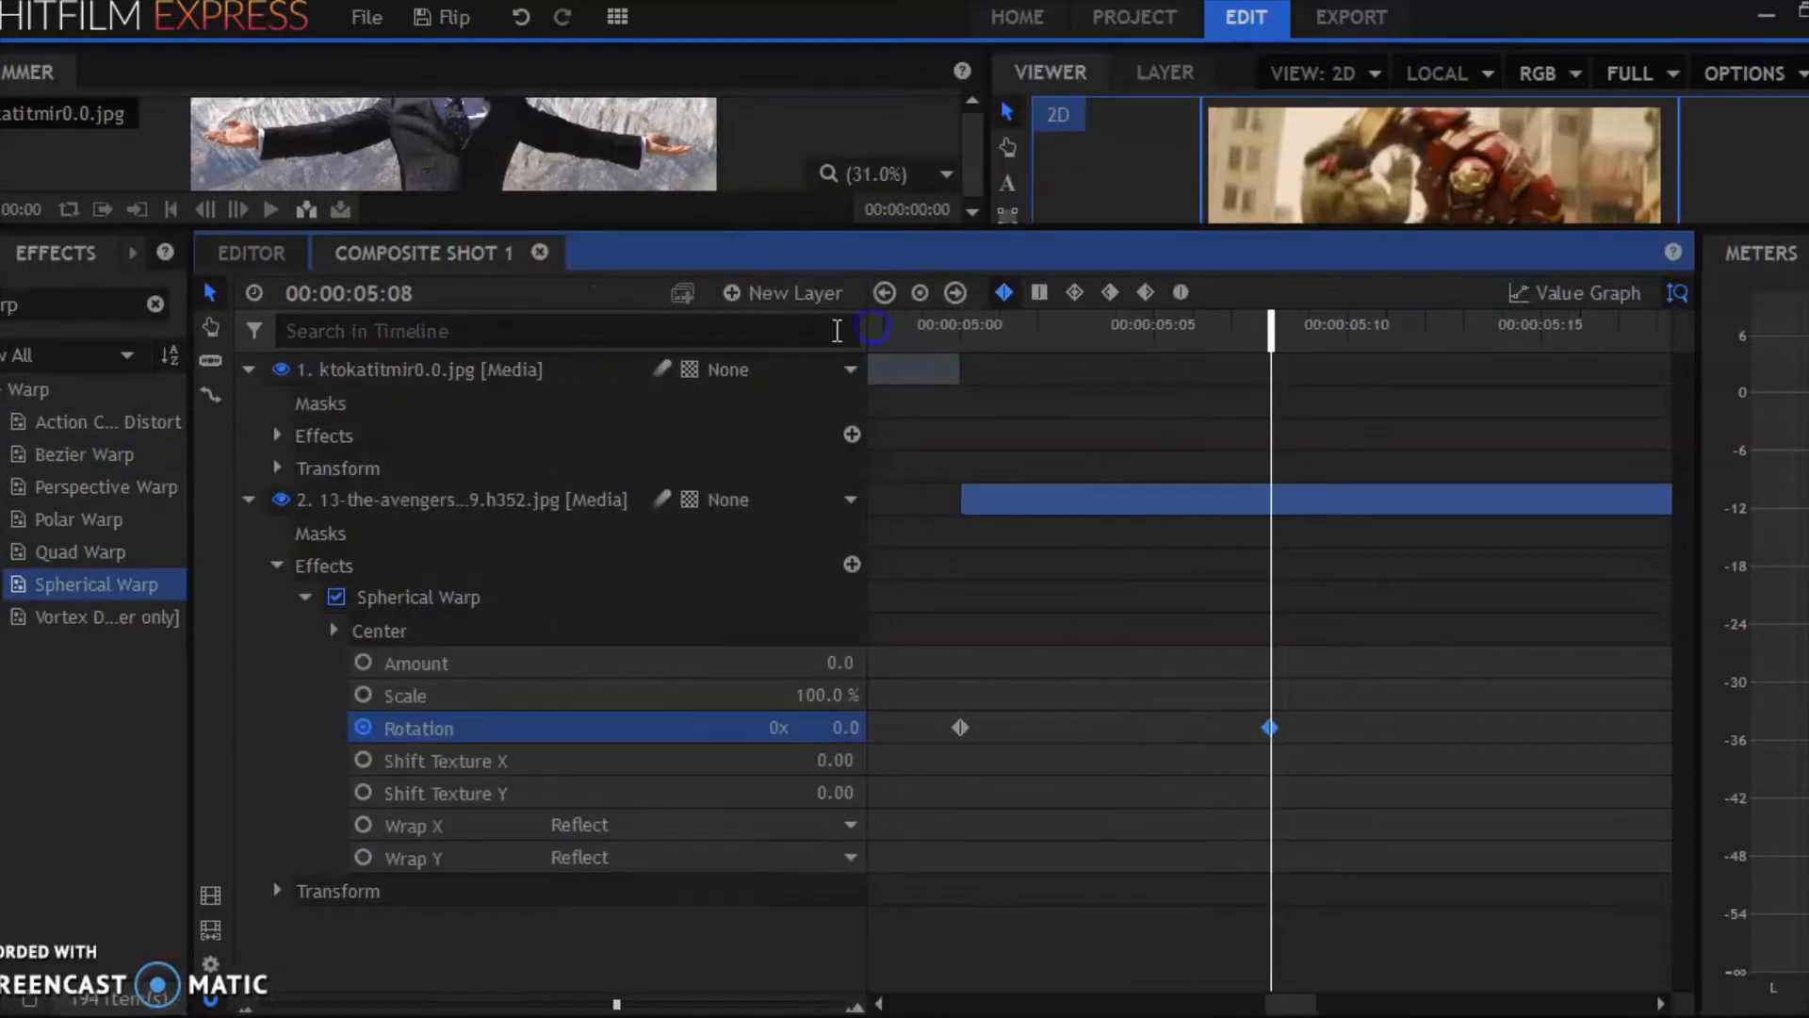
left_click(278, 435)
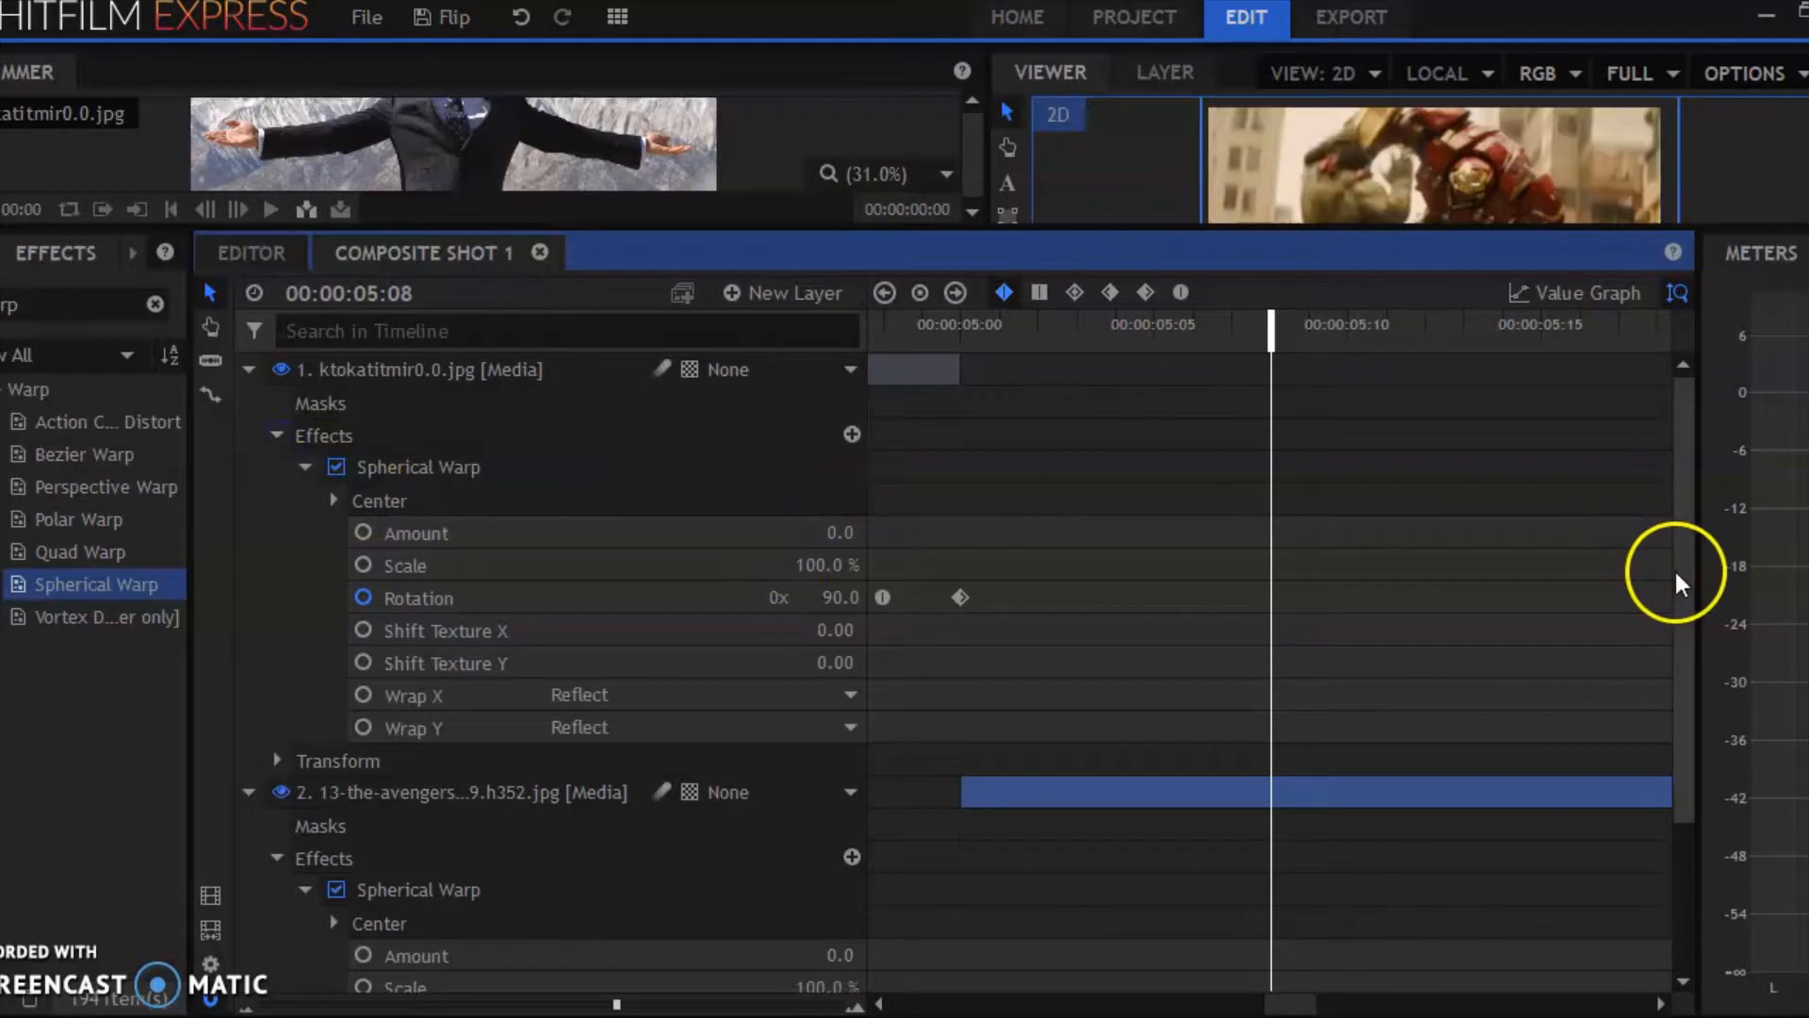
left_click_drag(1675, 569, 1702, 665)
left_click_drag(1117, 815, 1306, 927)
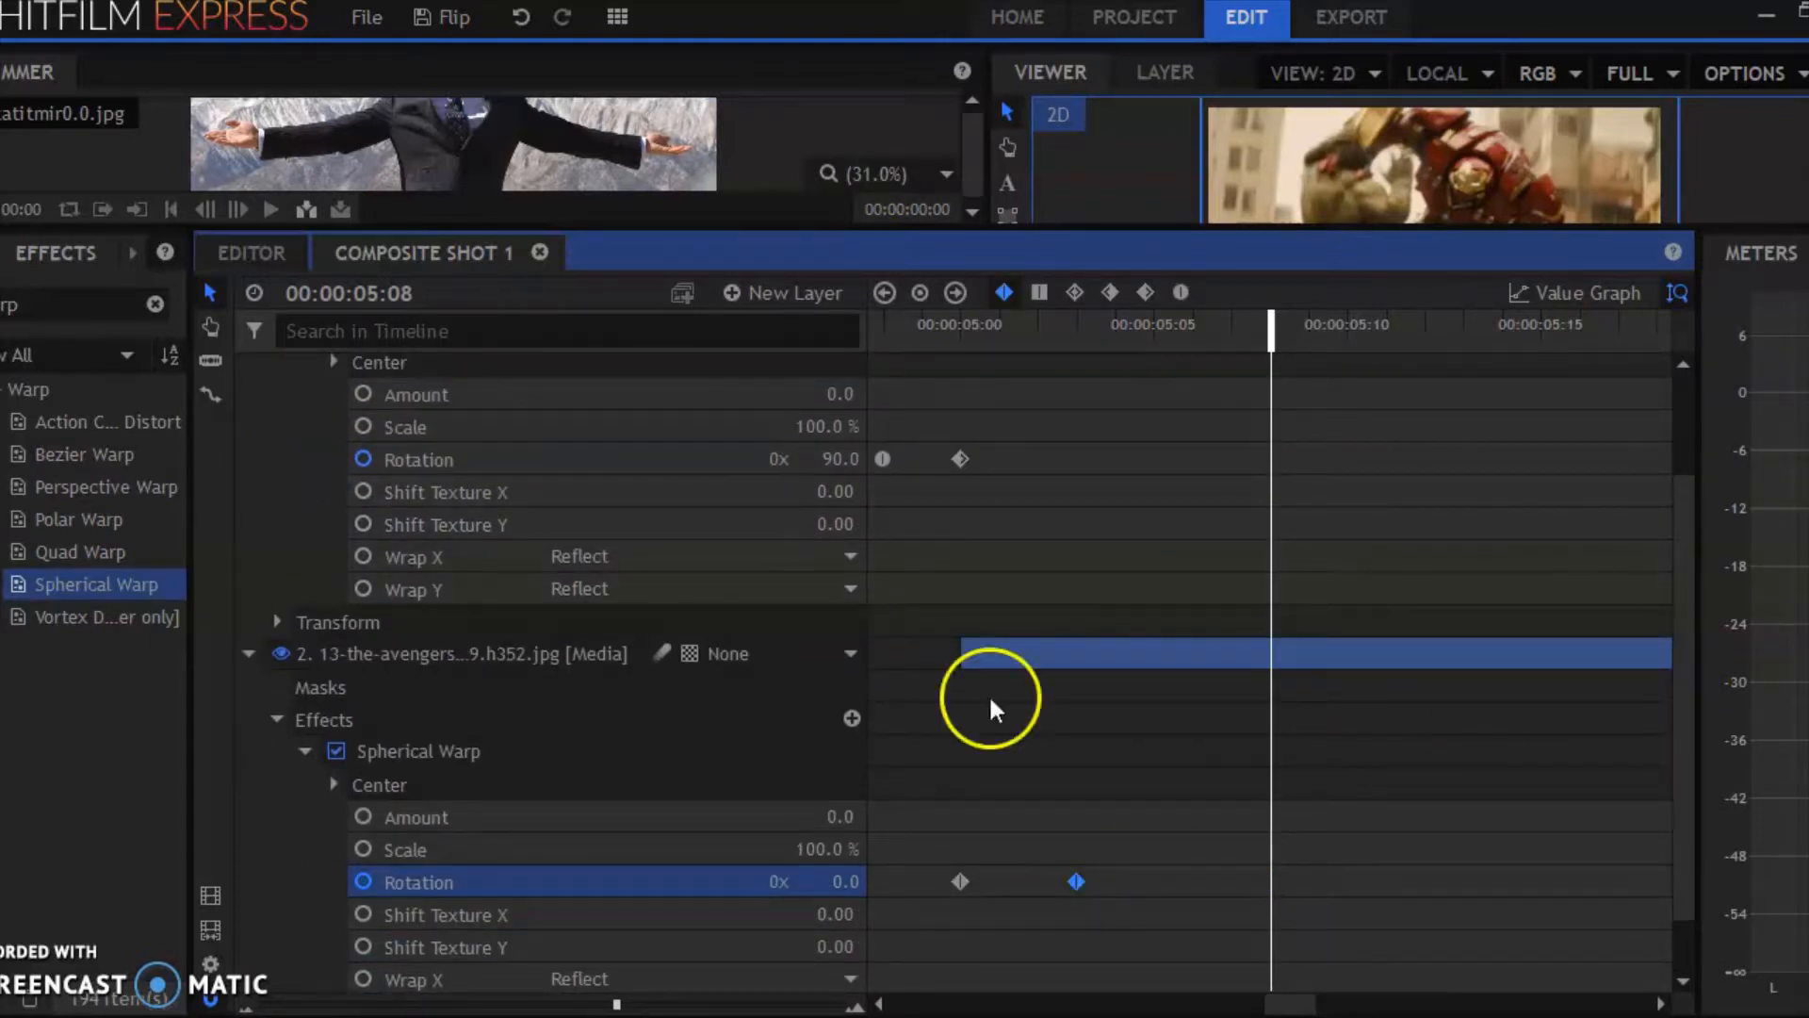
Step frame by frame from 00:00:04:28 to 00:00:05:03 to check how the two rotations meet at the cut.
double_click(882, 461)
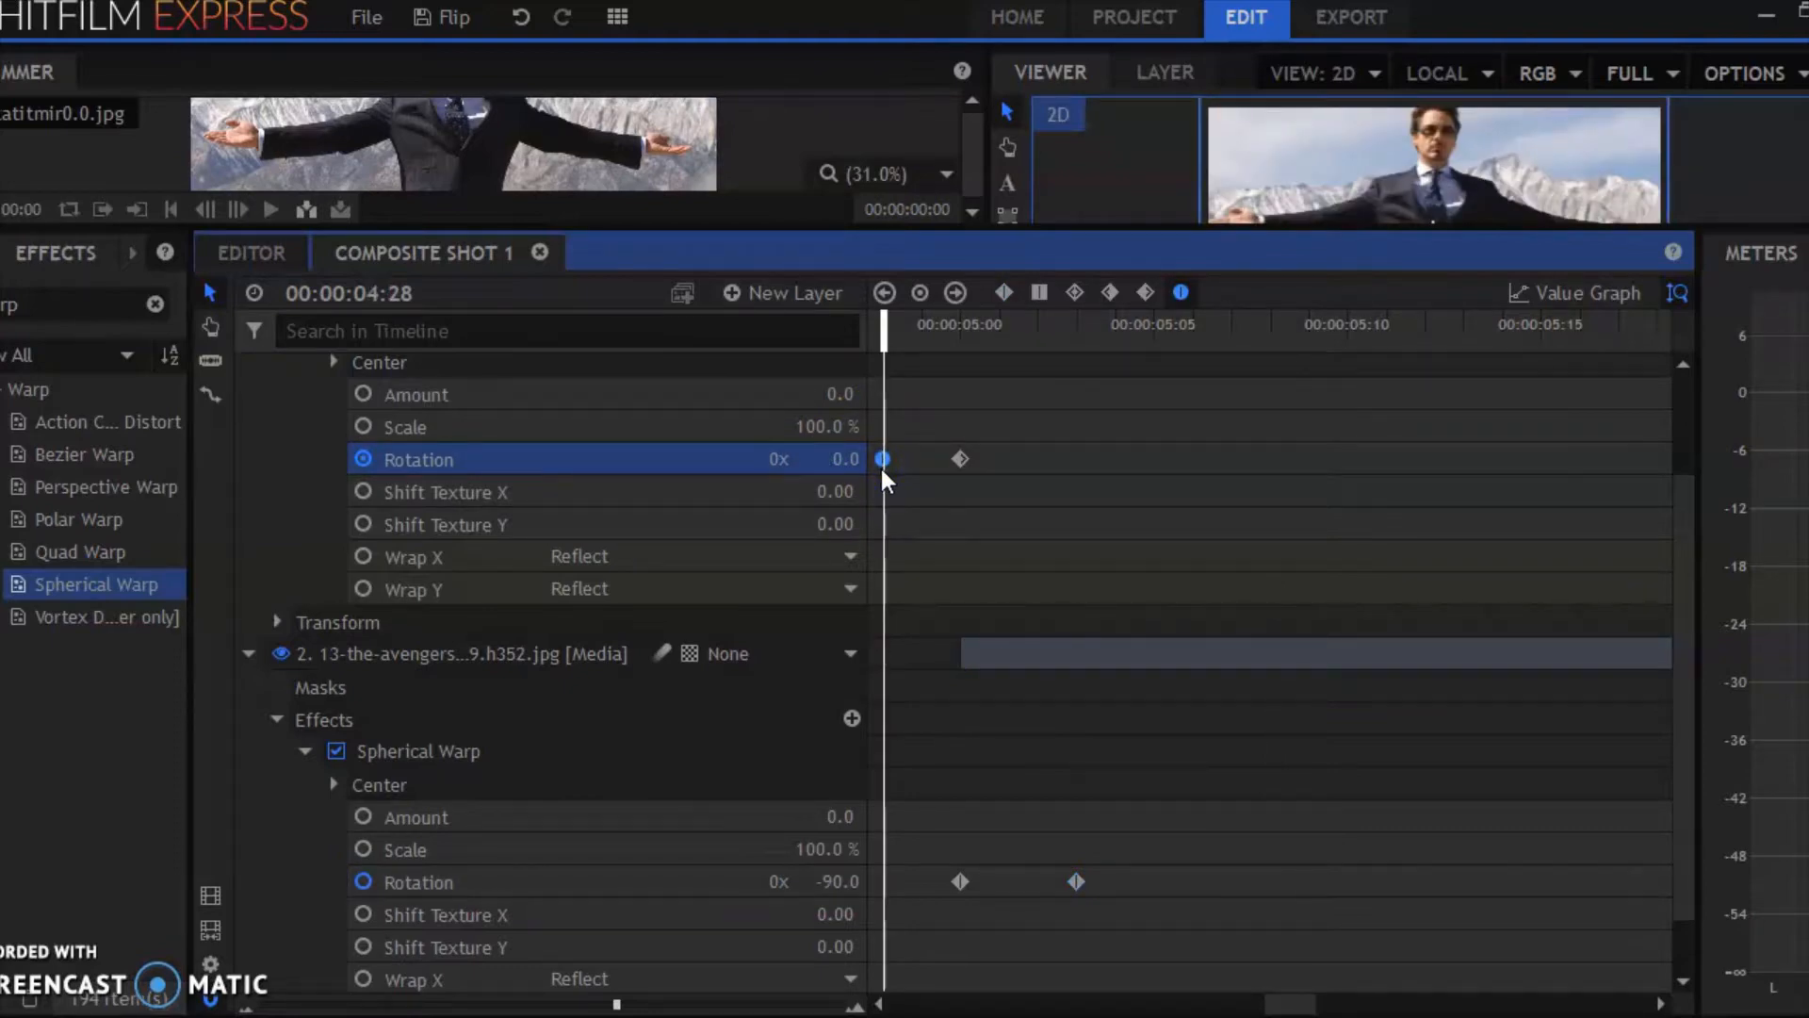
key("Right")
key("Right")
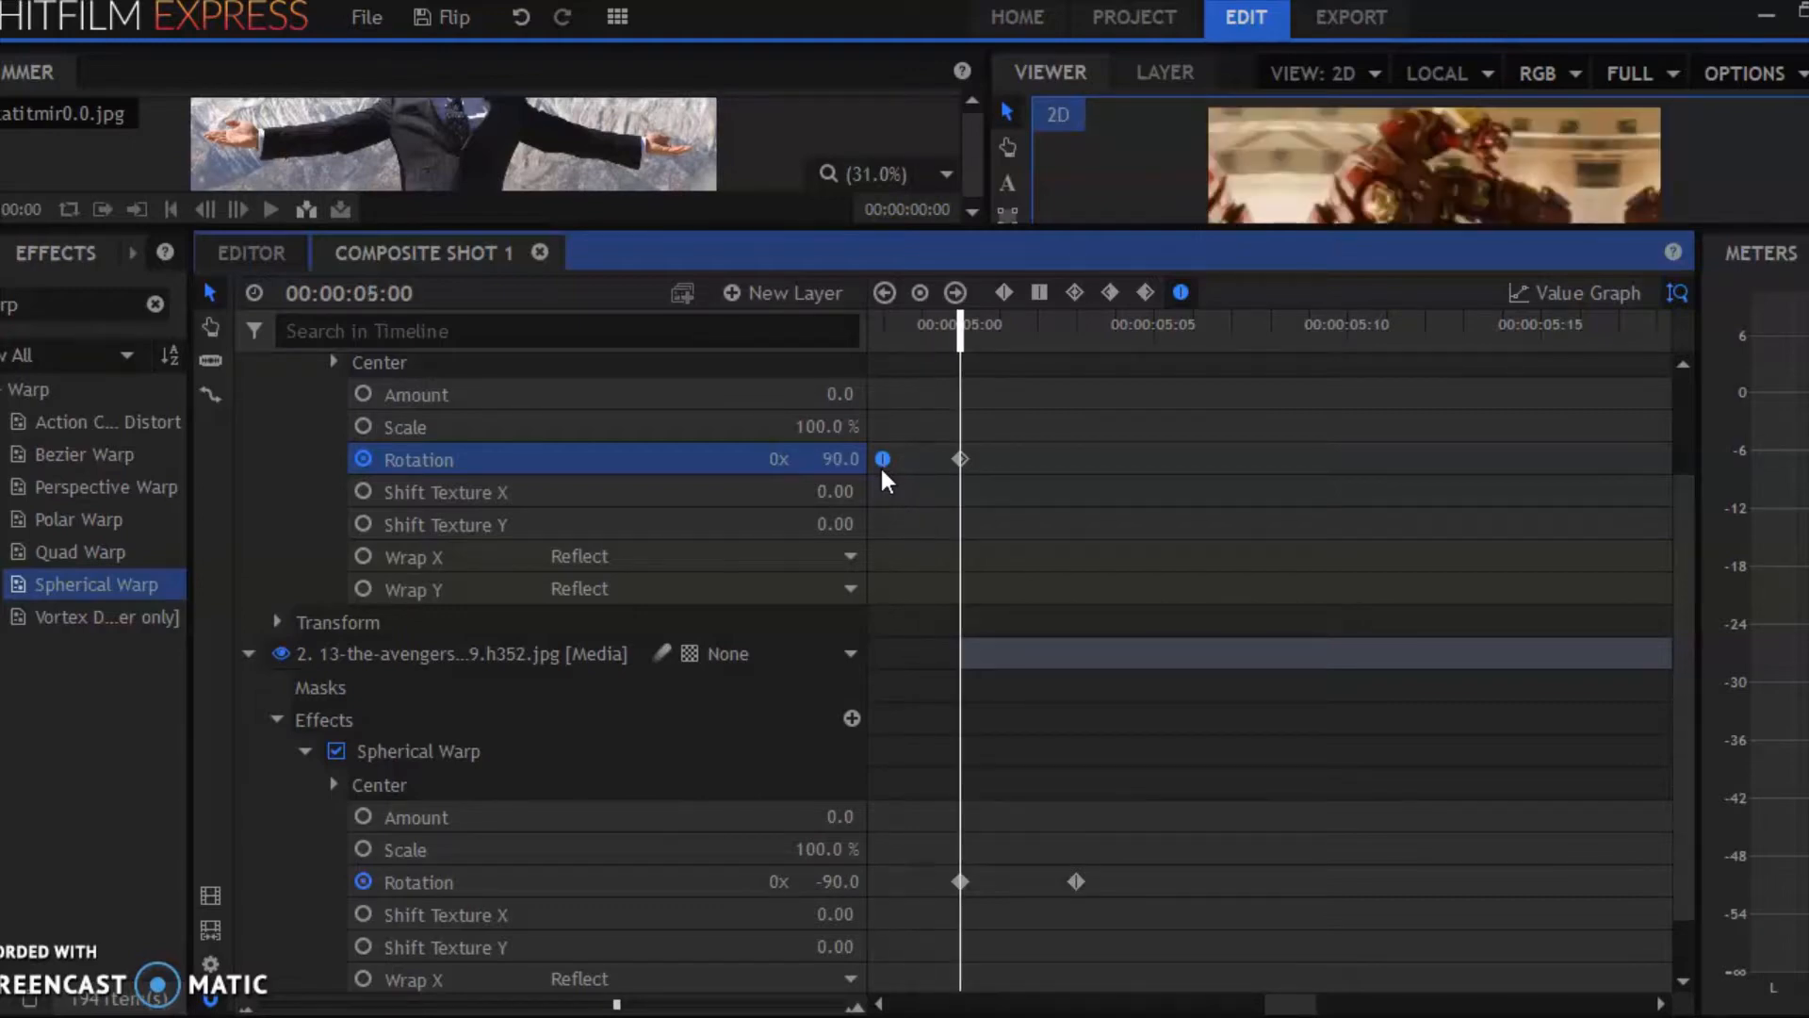
key("Right")
key("Right")
key("Right")
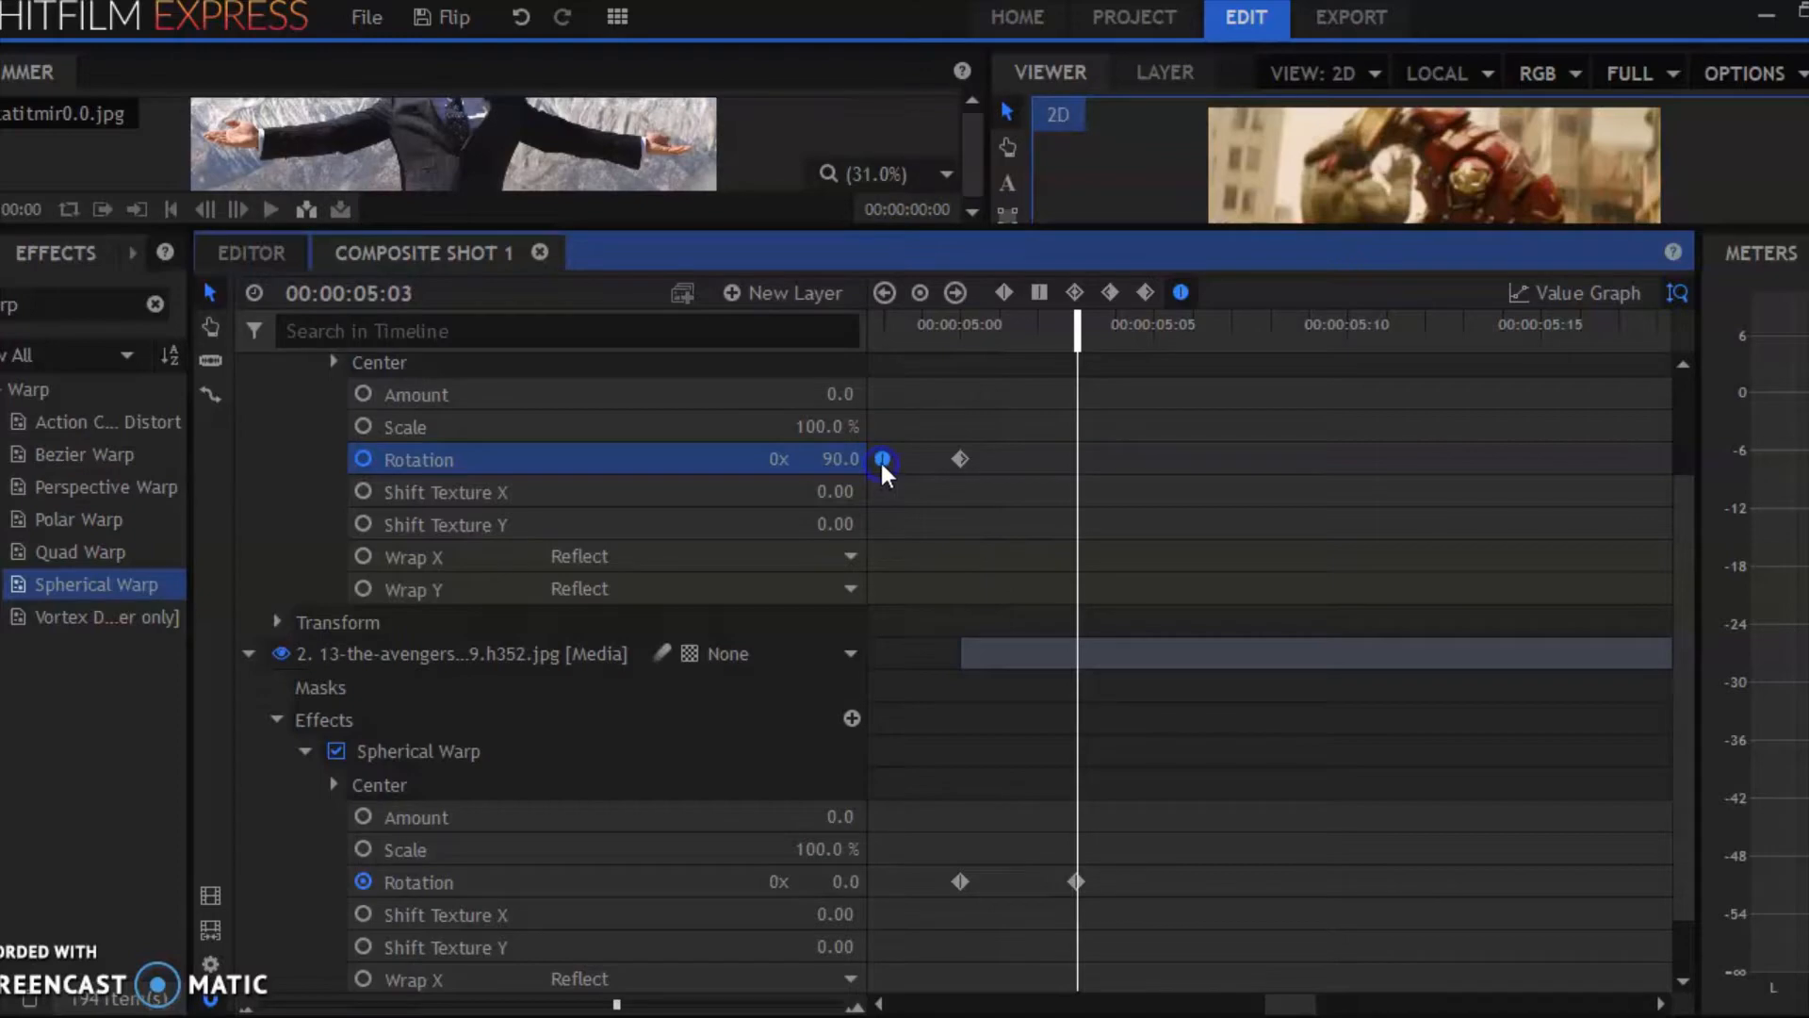
Move the ktokatitmir0.0.jpg layer's first Rotation keyframe earlier, to 00:00:04:24.
left_click(882, 460)
key("Left")
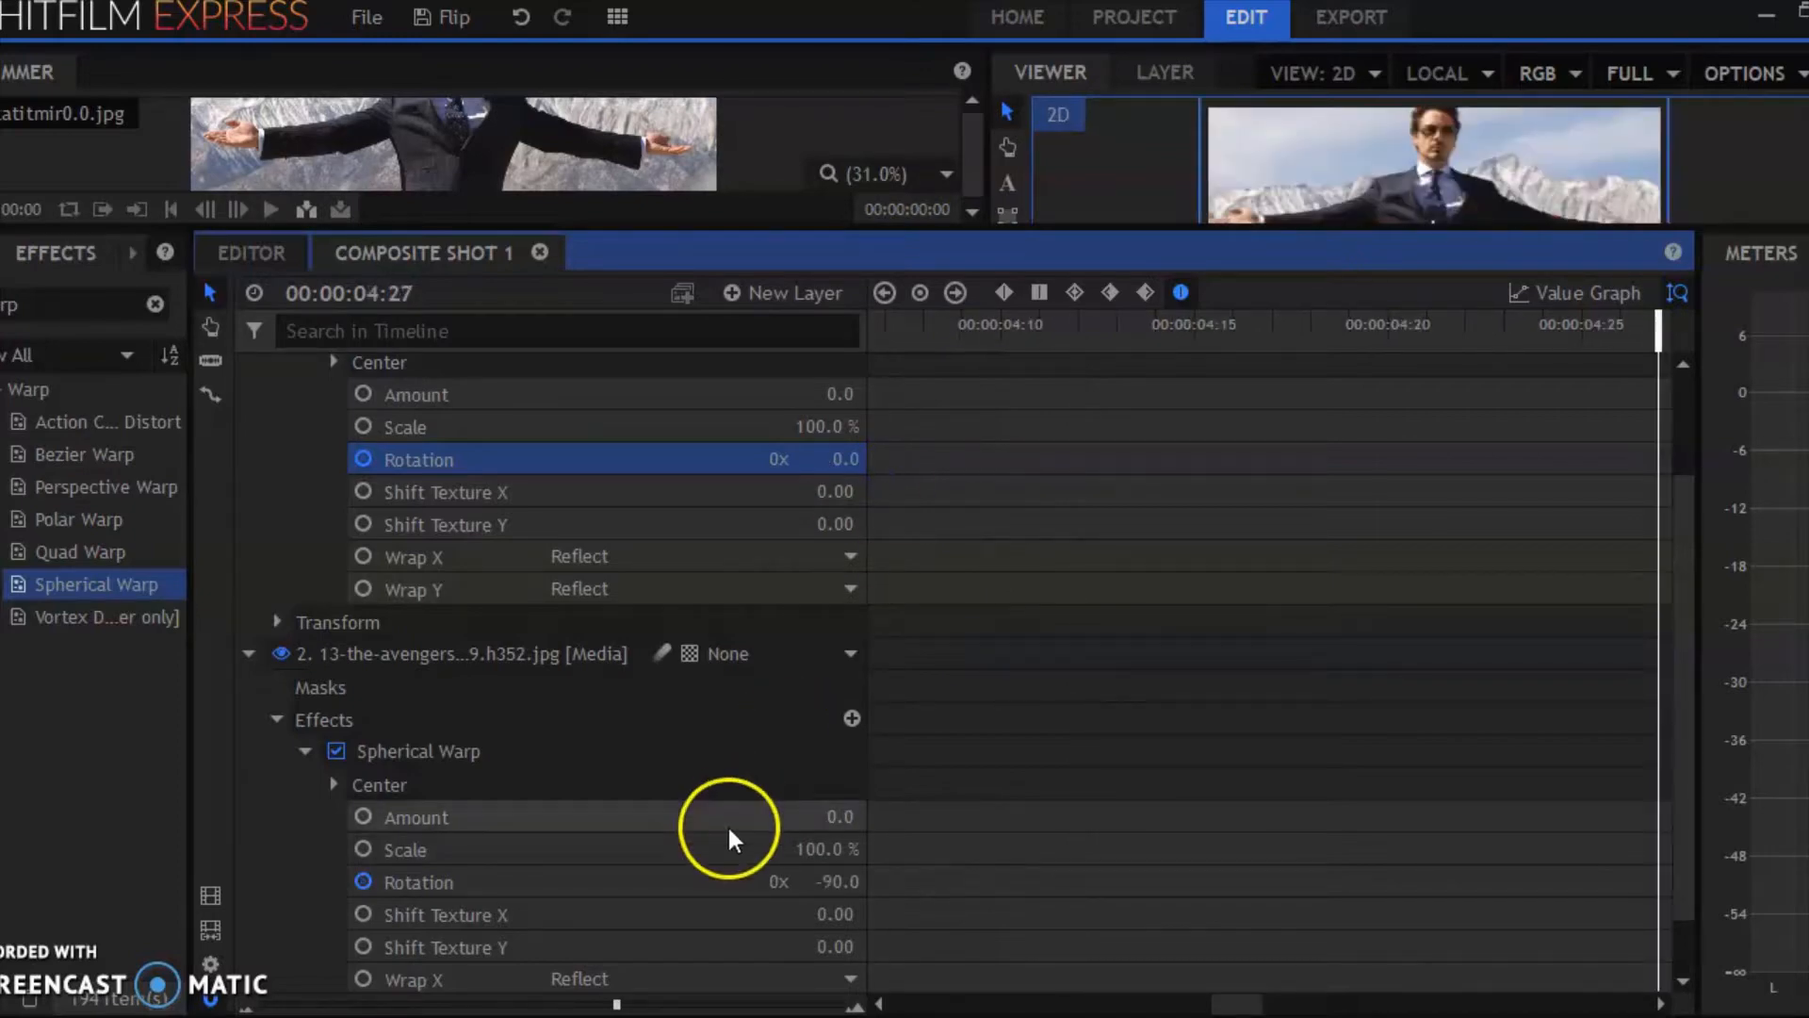
left_click(436, 1005)
key("Left")
key("Left")
key("Left")
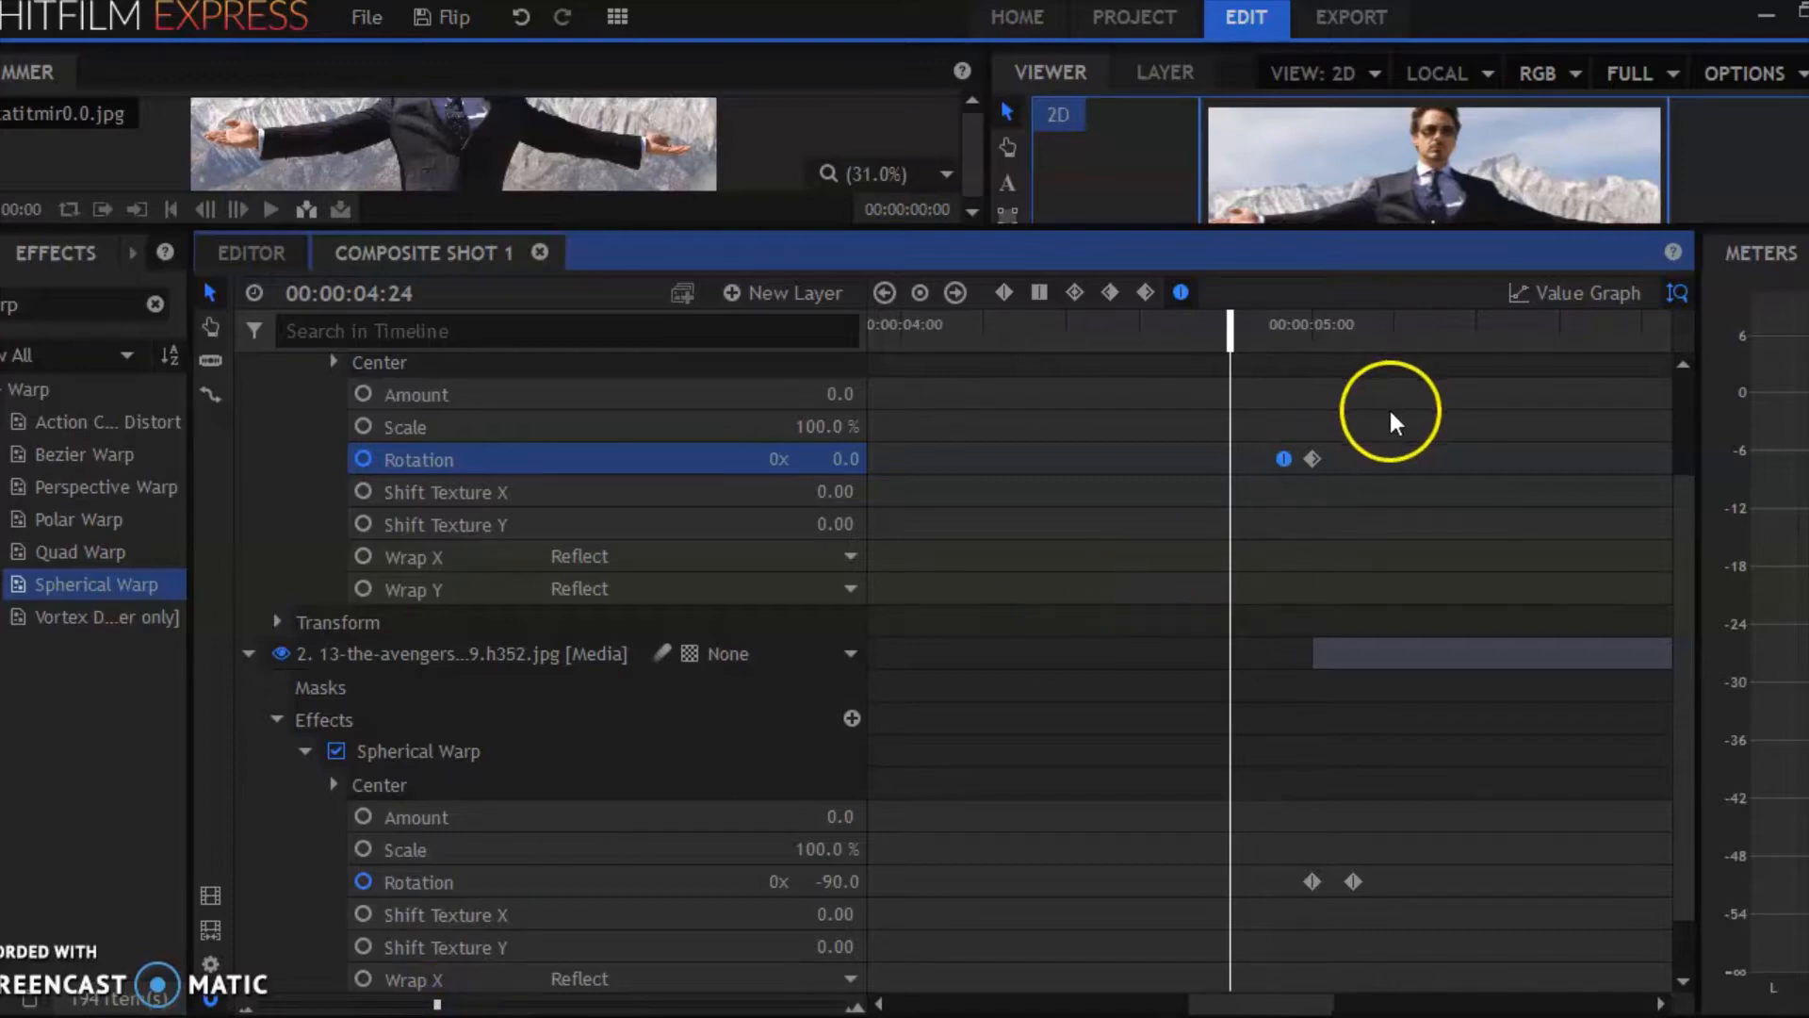
Step frame by frame from 00:00:04:24 to 00:00:05:00 to check the first image's lengthened rotation.
key("Right")
key("Right")
key("Right")
key("Right")
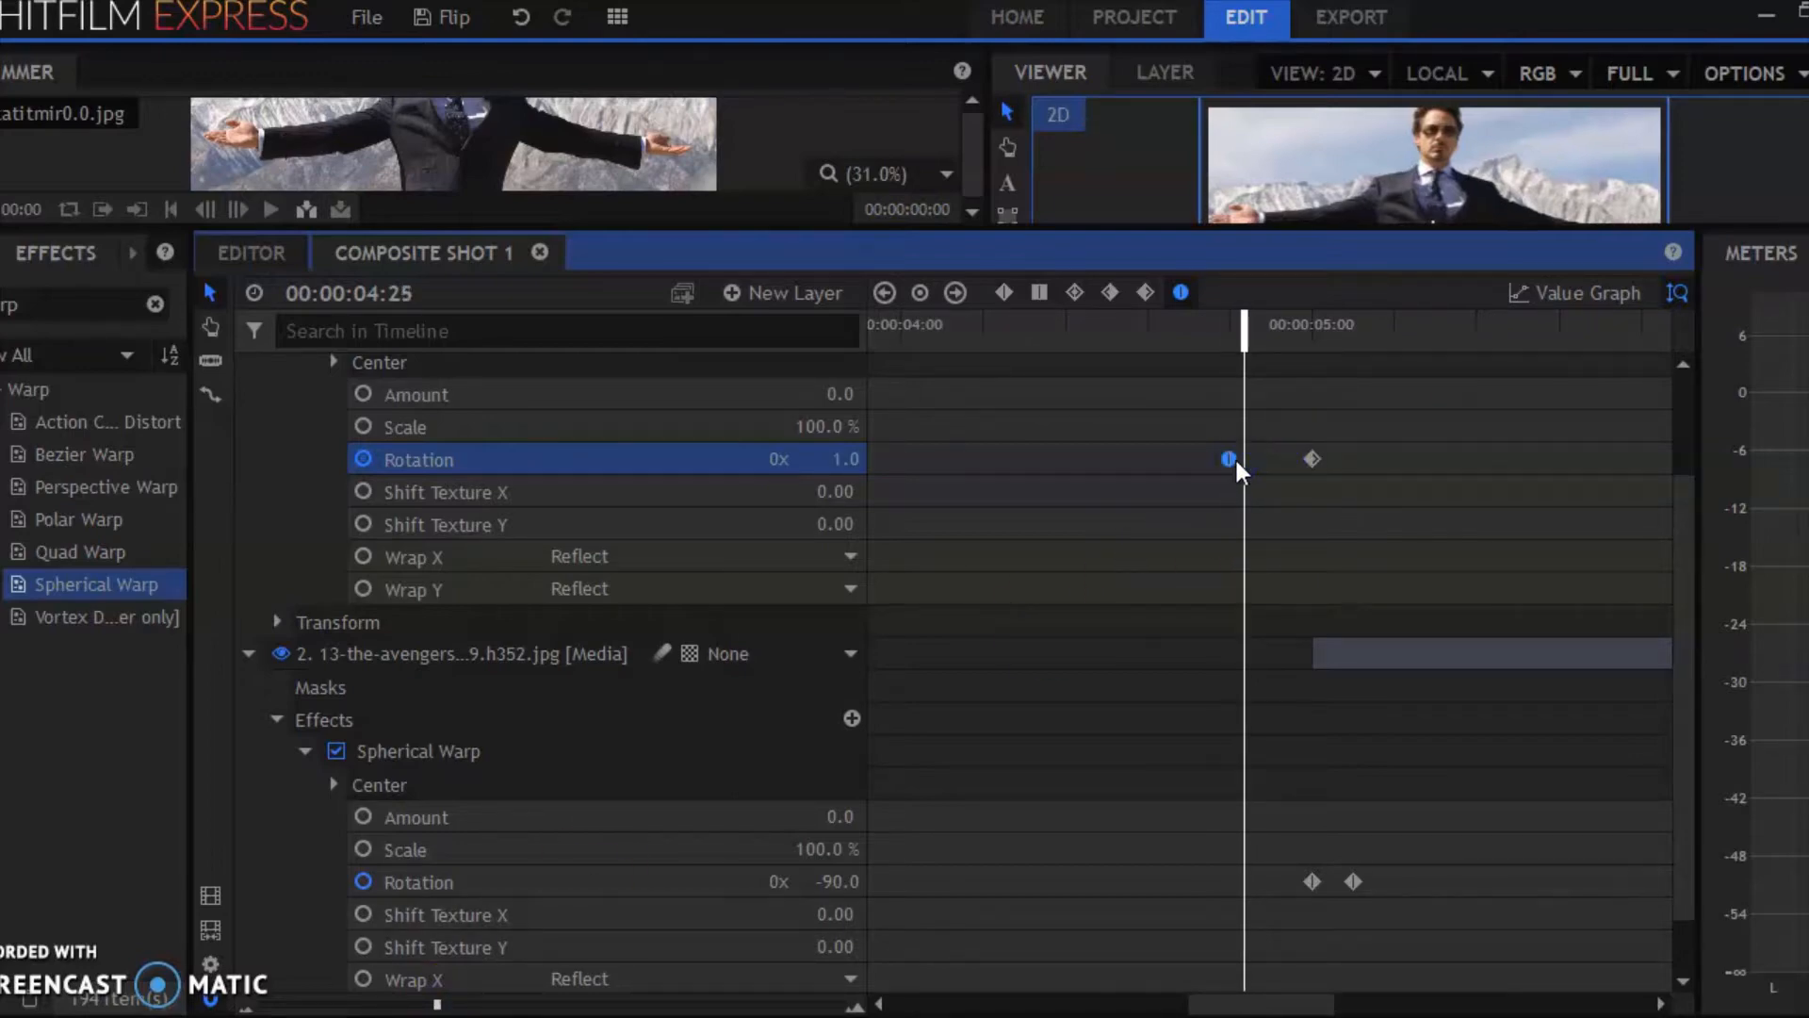
key("Right")
key("Right")
key("Right")
key("Right")
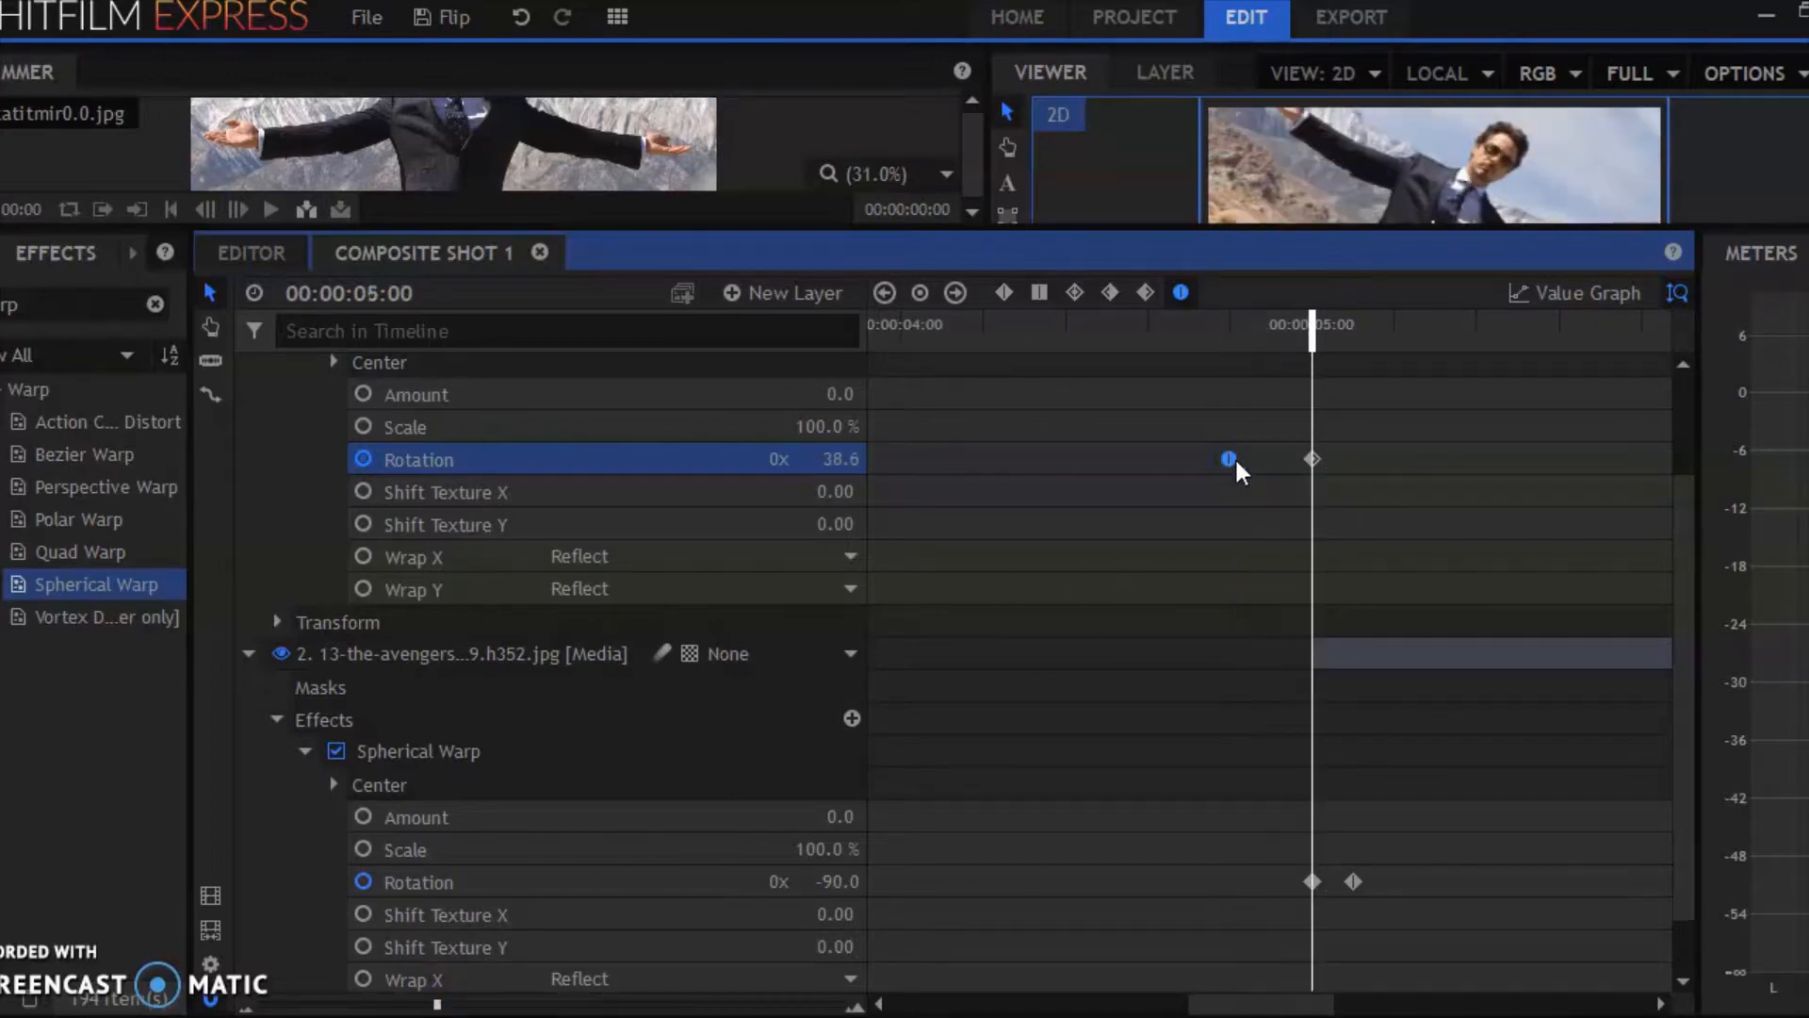
Move the 13-the-avengers layer's second Rotation keyframe to 00:00:05:06.
key("Right")
key("Right")
key("Right")
key("Right")
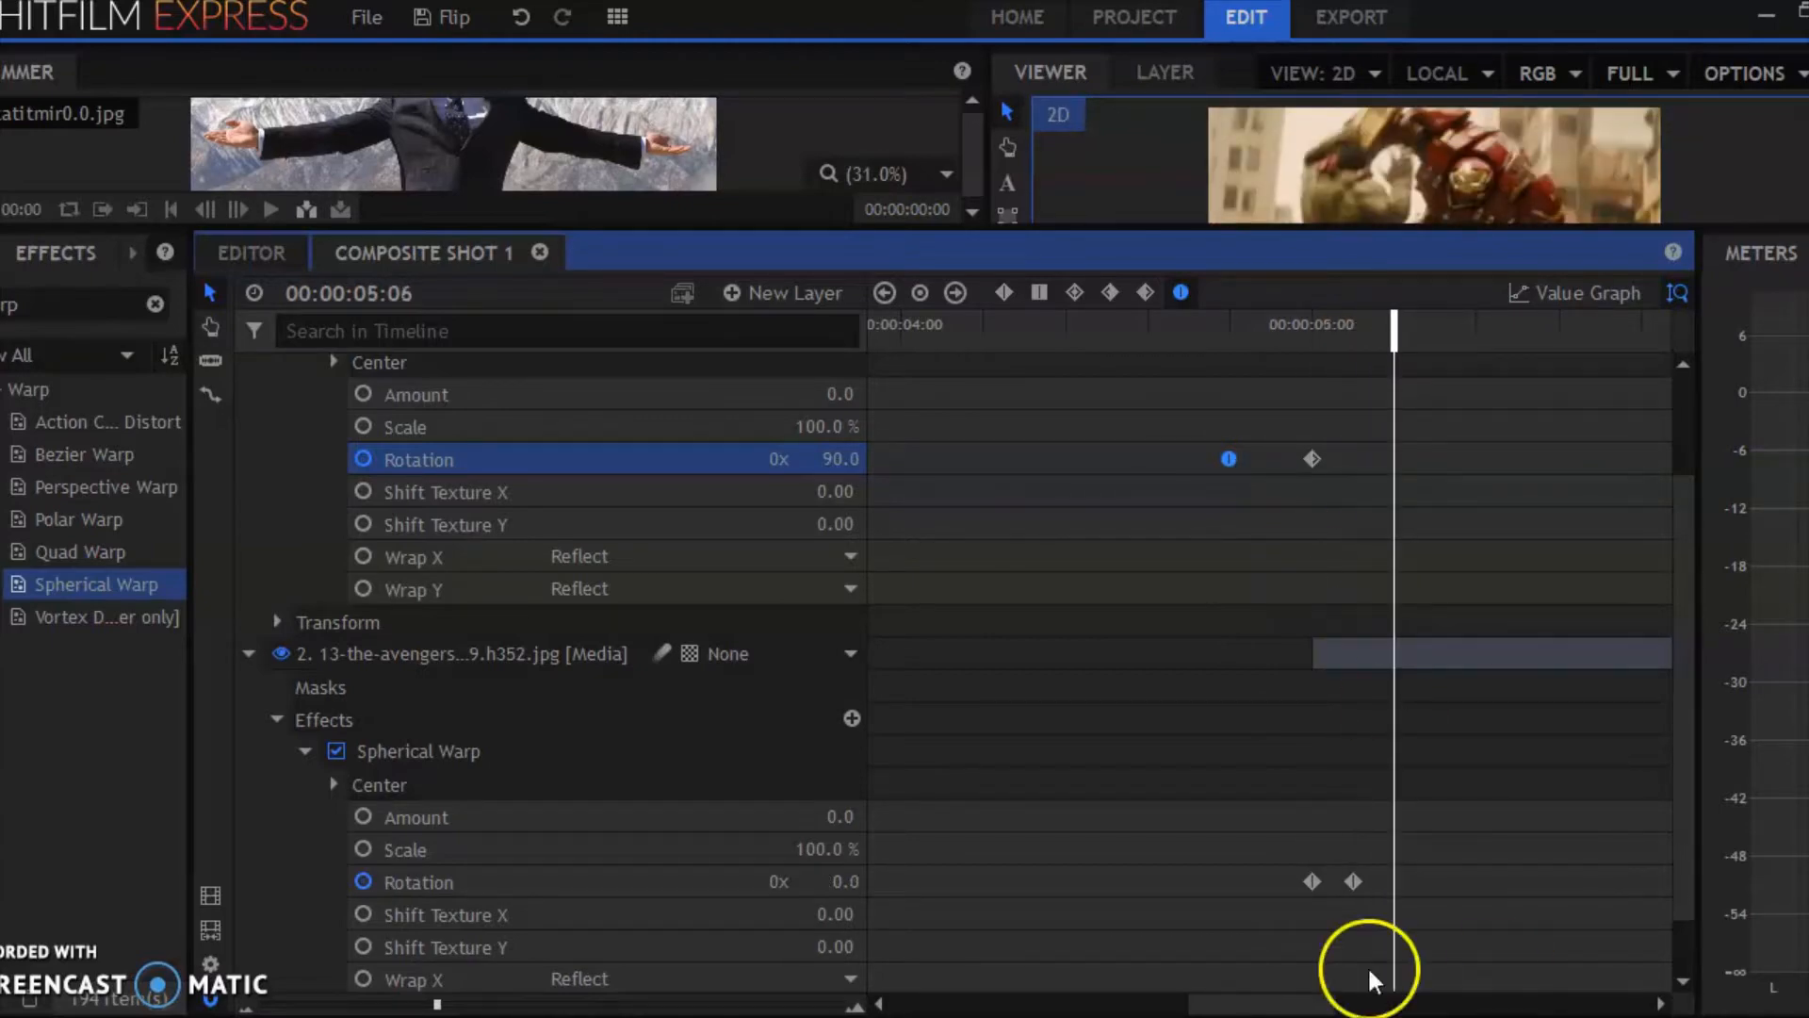
left_click_drag(1355, 880, 1397, 881)
Ease both Rotation keyframes on the 13-the-avengers layer and stretch the second keyframe's handle back to 00:00:05:00 in the value graph.
left_click_drag(1287, 851, 1530, 948)
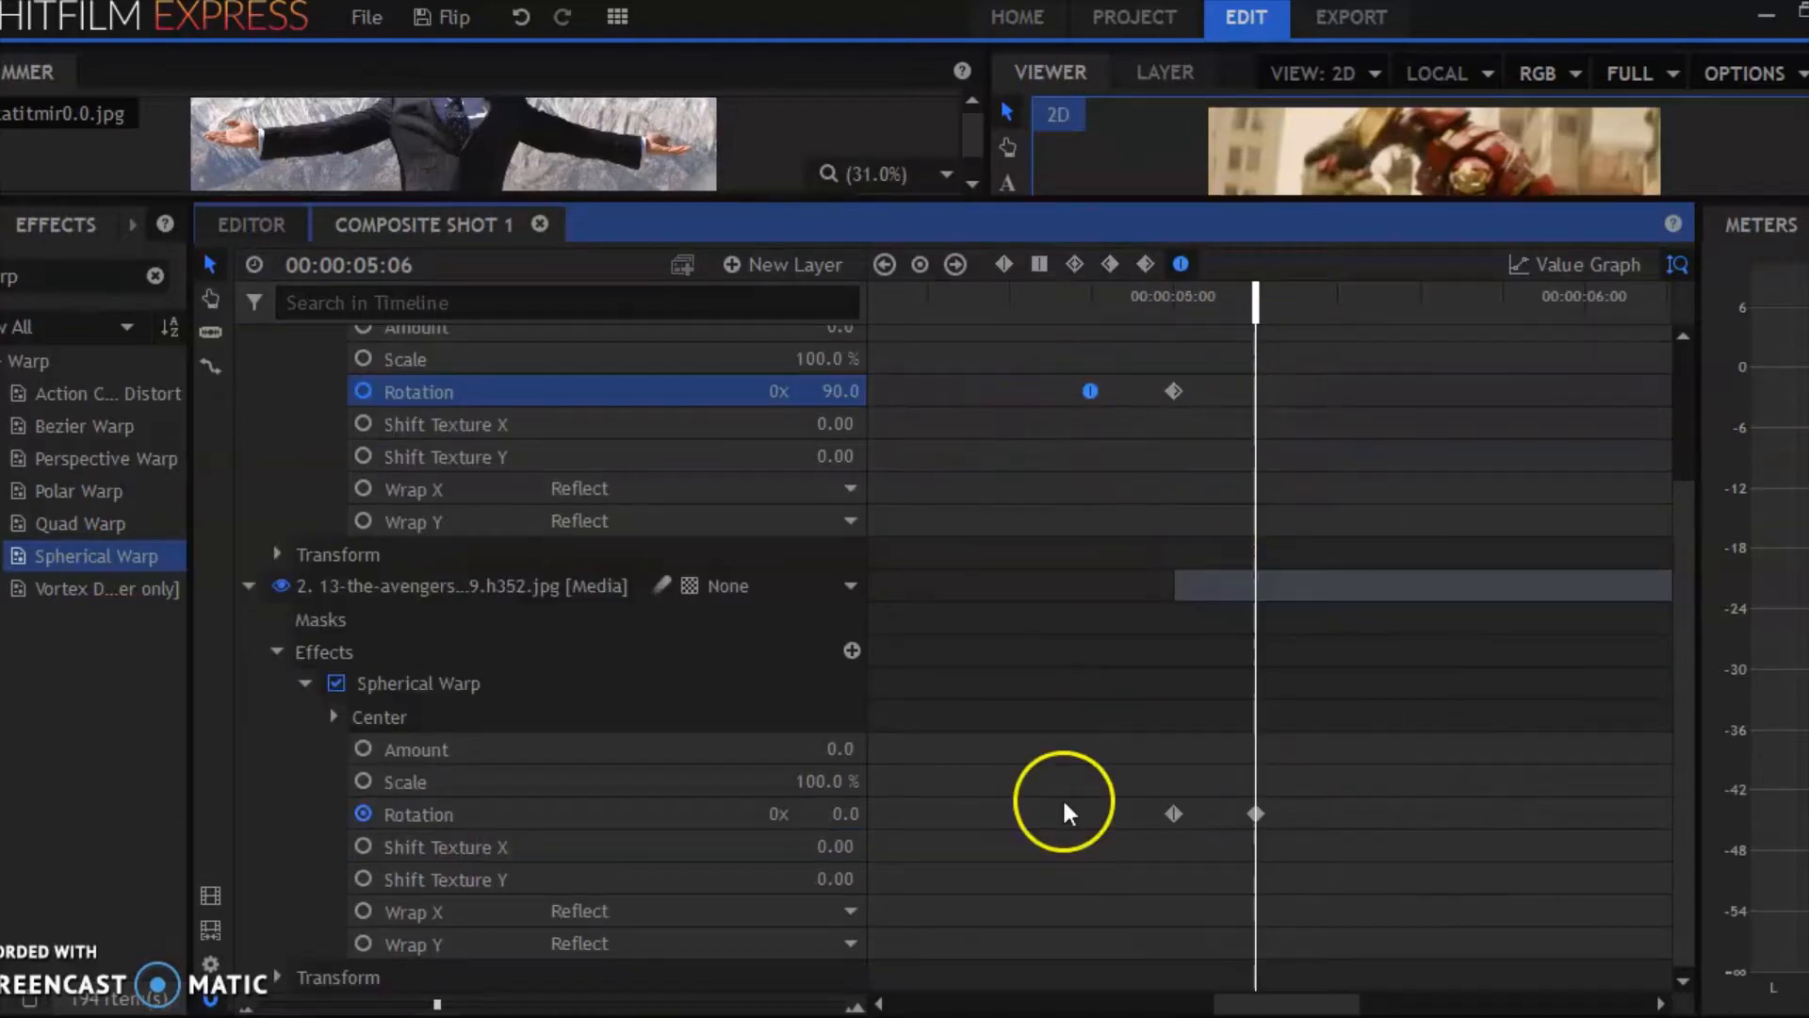
left_click_drag(1056, 720, 1502, 934)
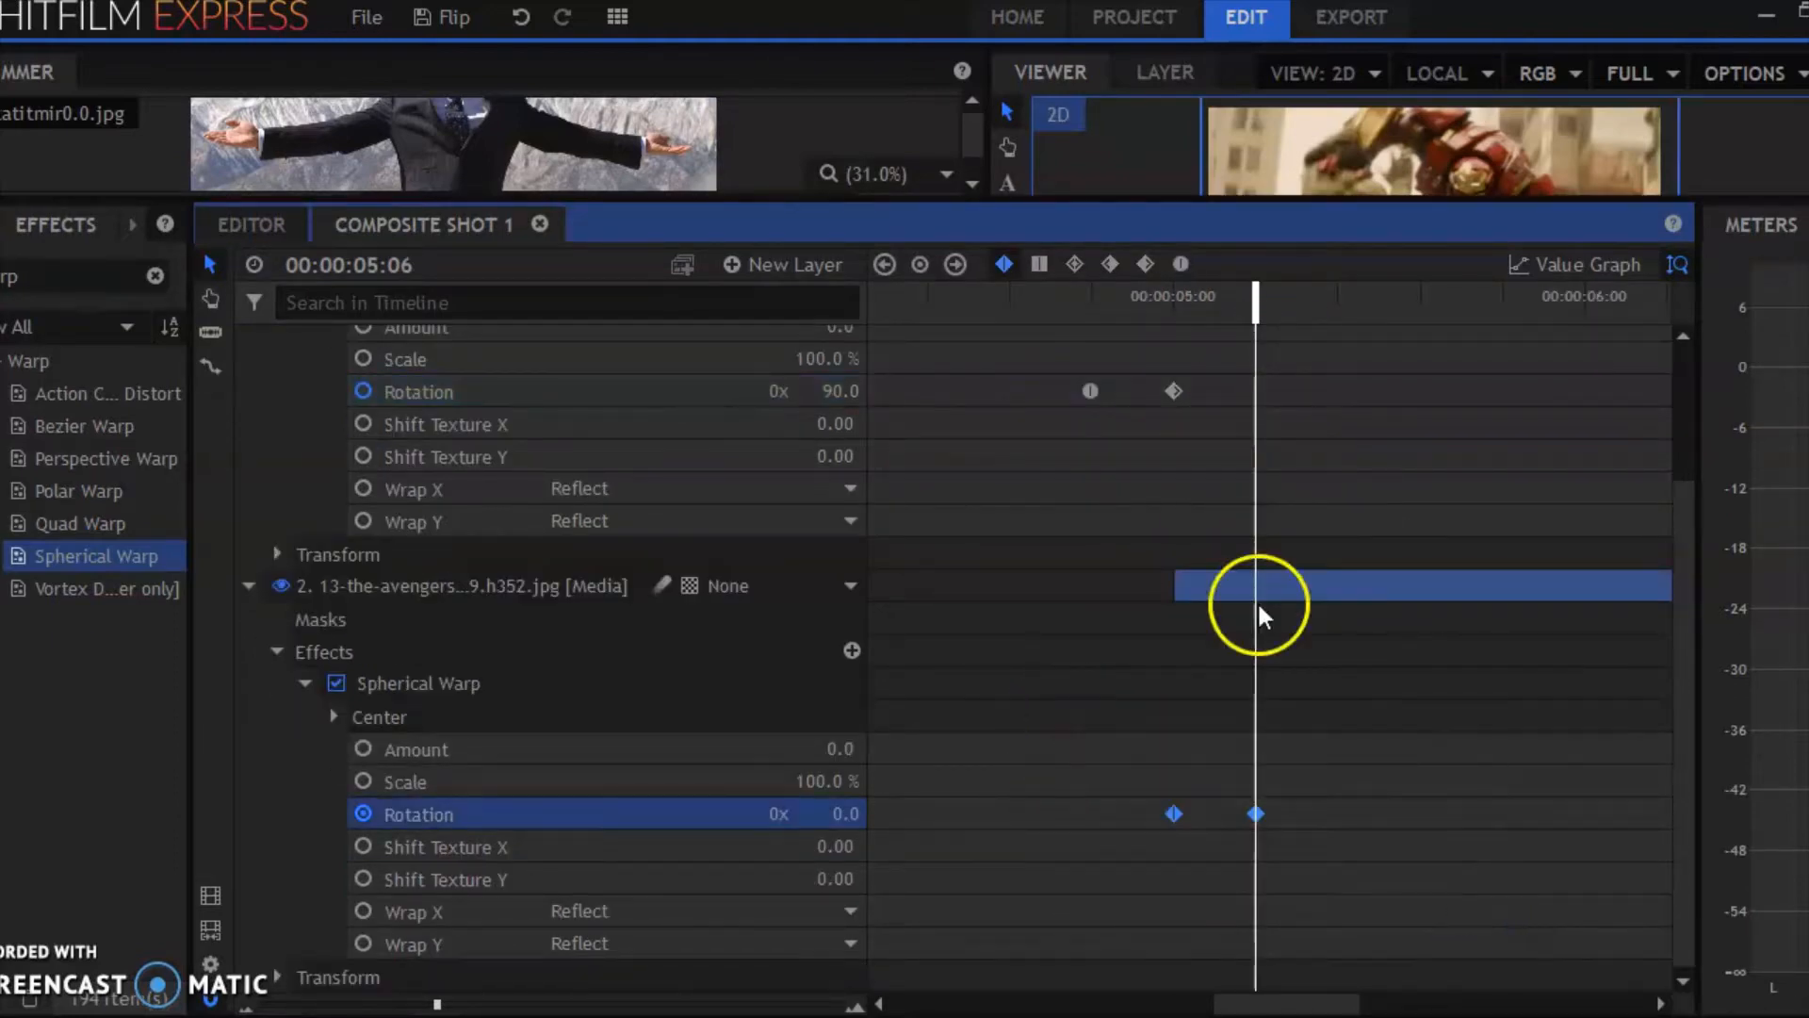
left_click(1112, 264)
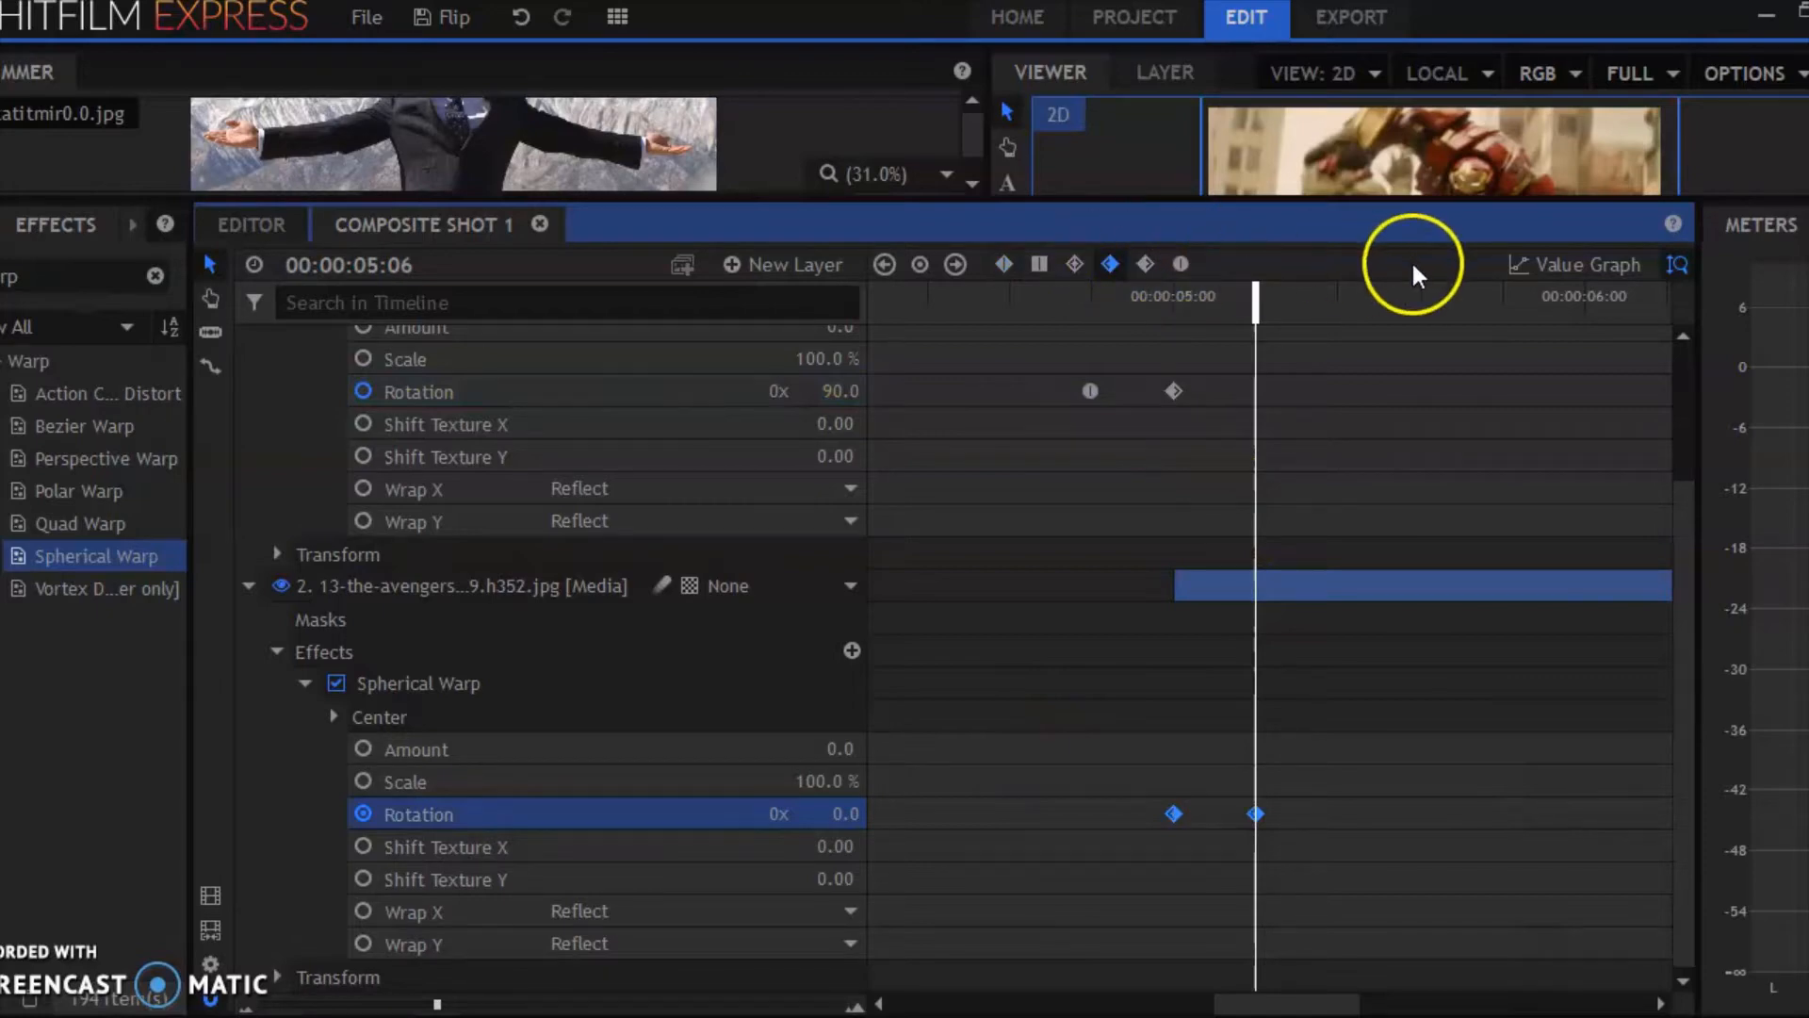
left_click(1548, 266)
left_click_drag(1241, 360, 1055, 354)
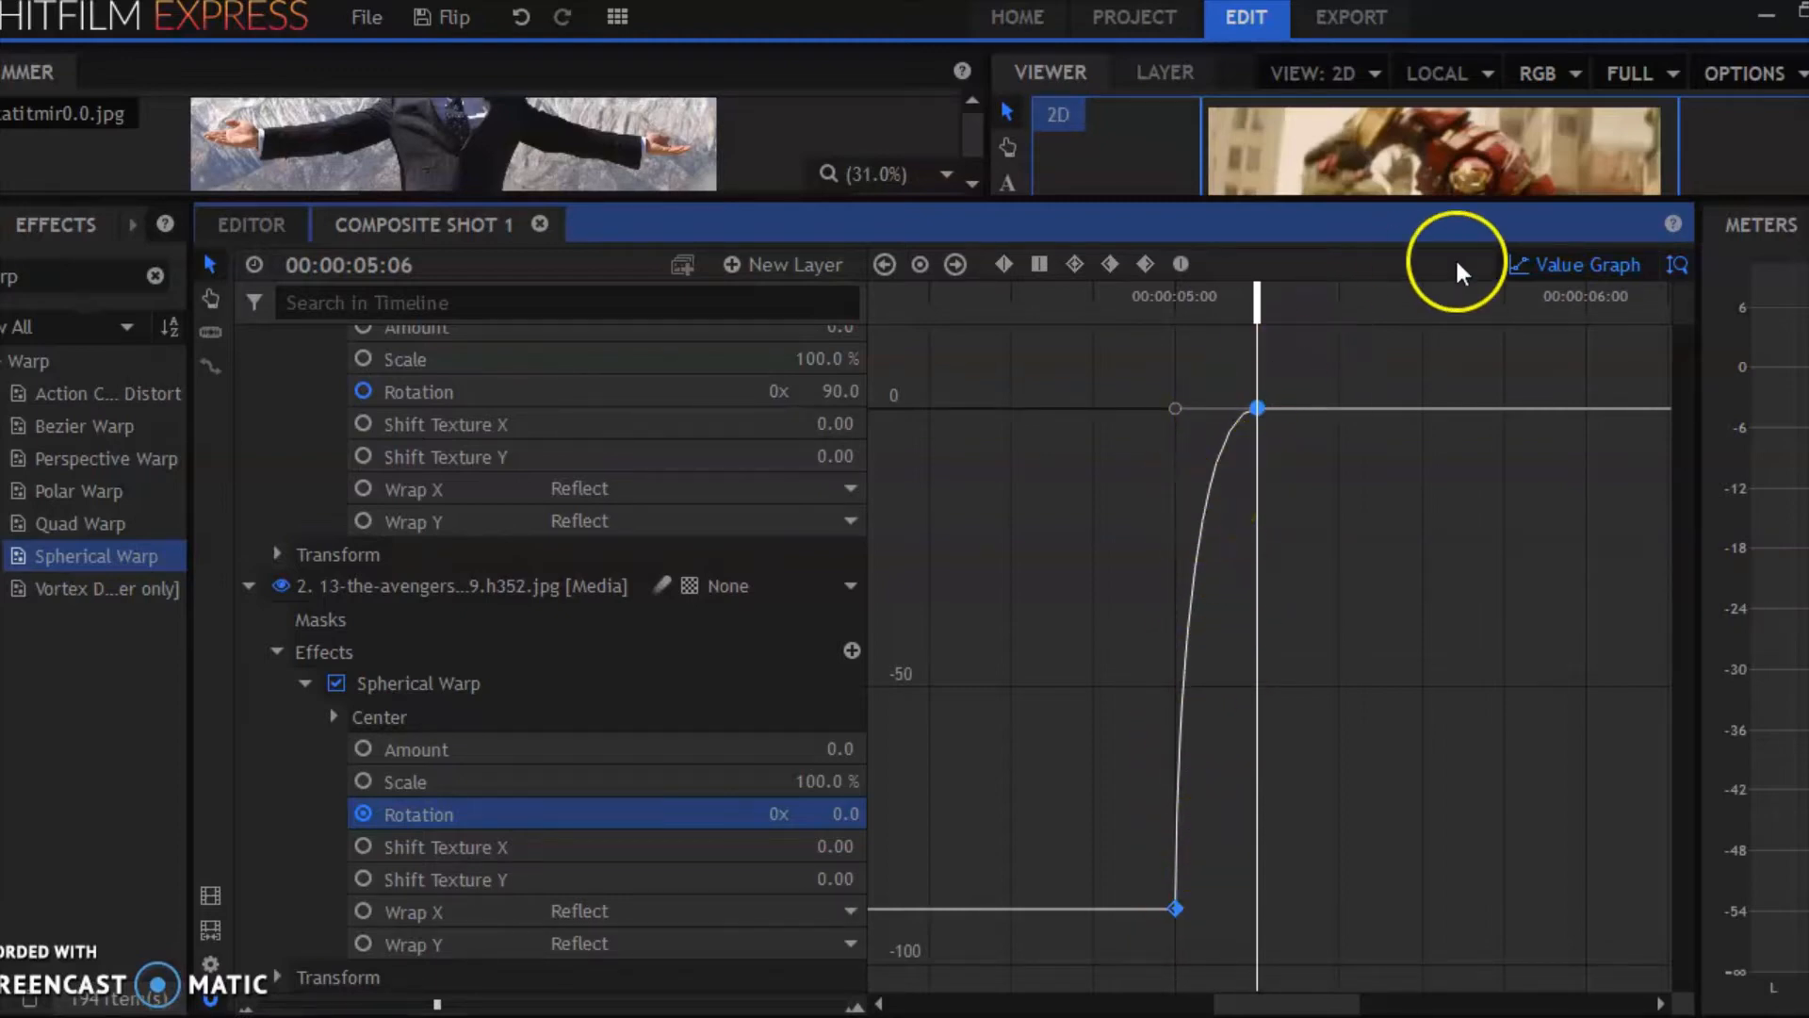
left_click(1519, 264)
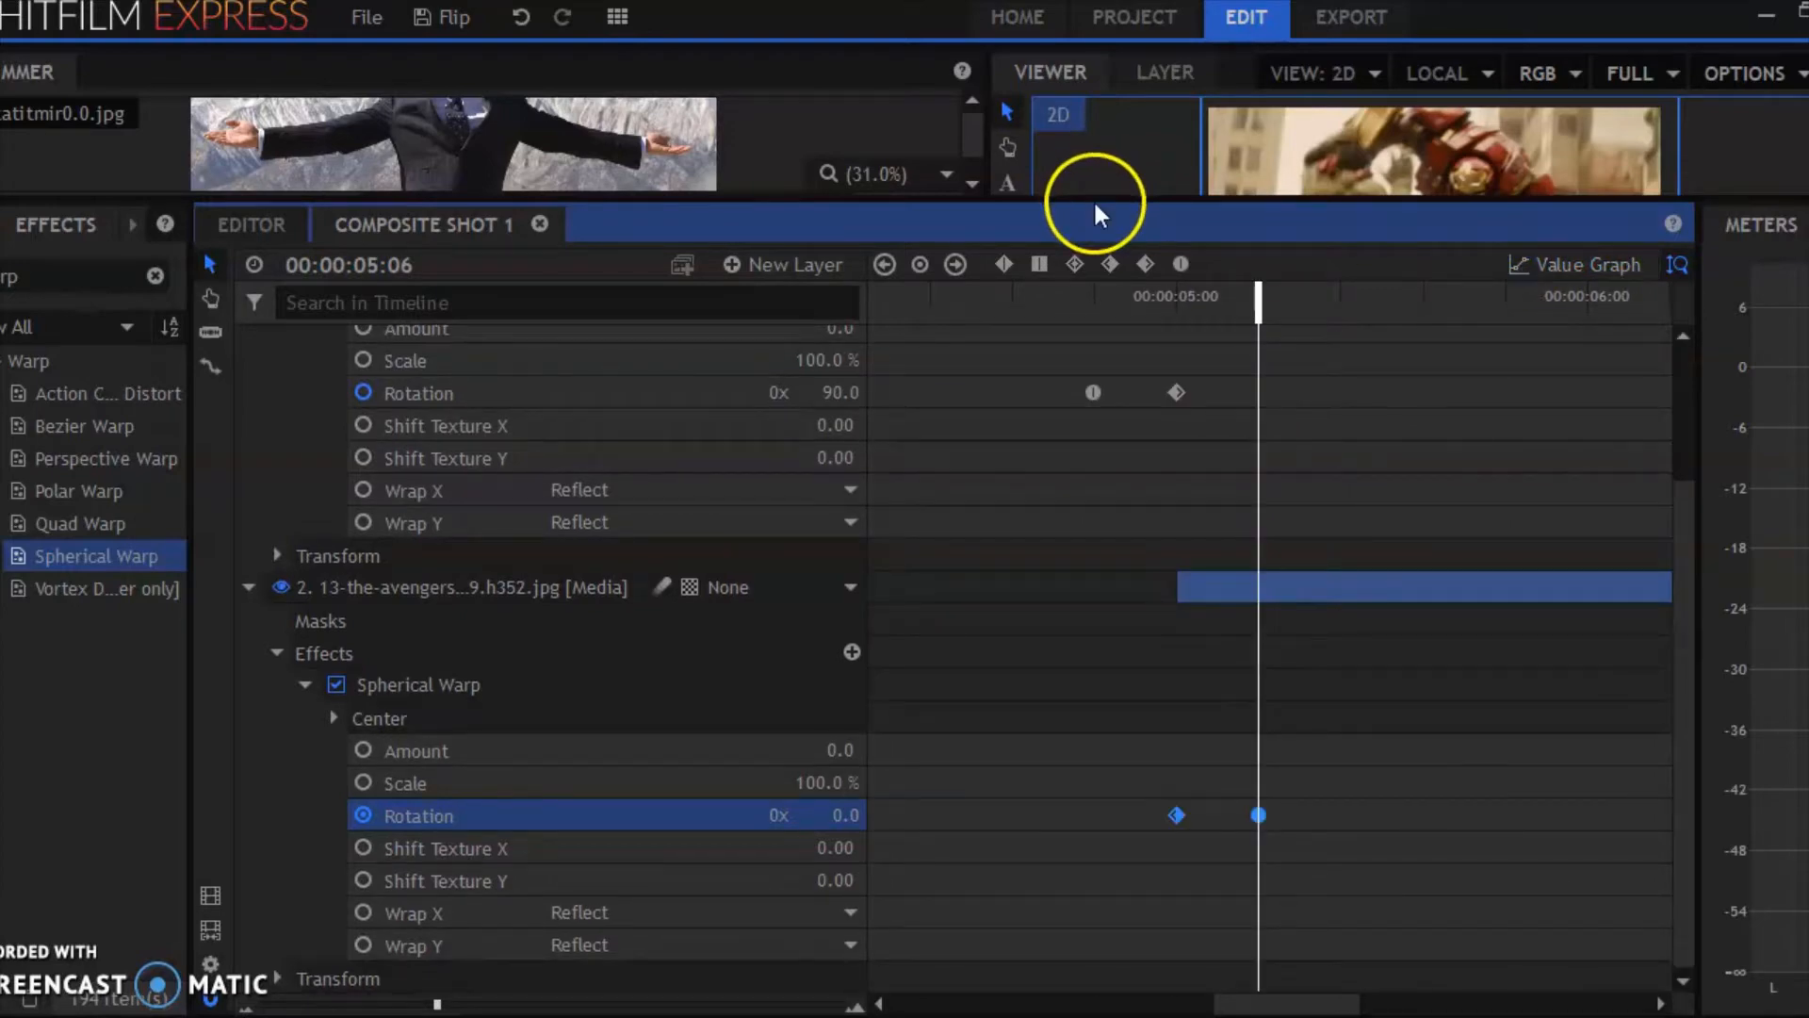
Enlarge the viewer and play the transition from 00:00:03:20 past the cut.
left_click_drag(1091, 193, 1130, 472)
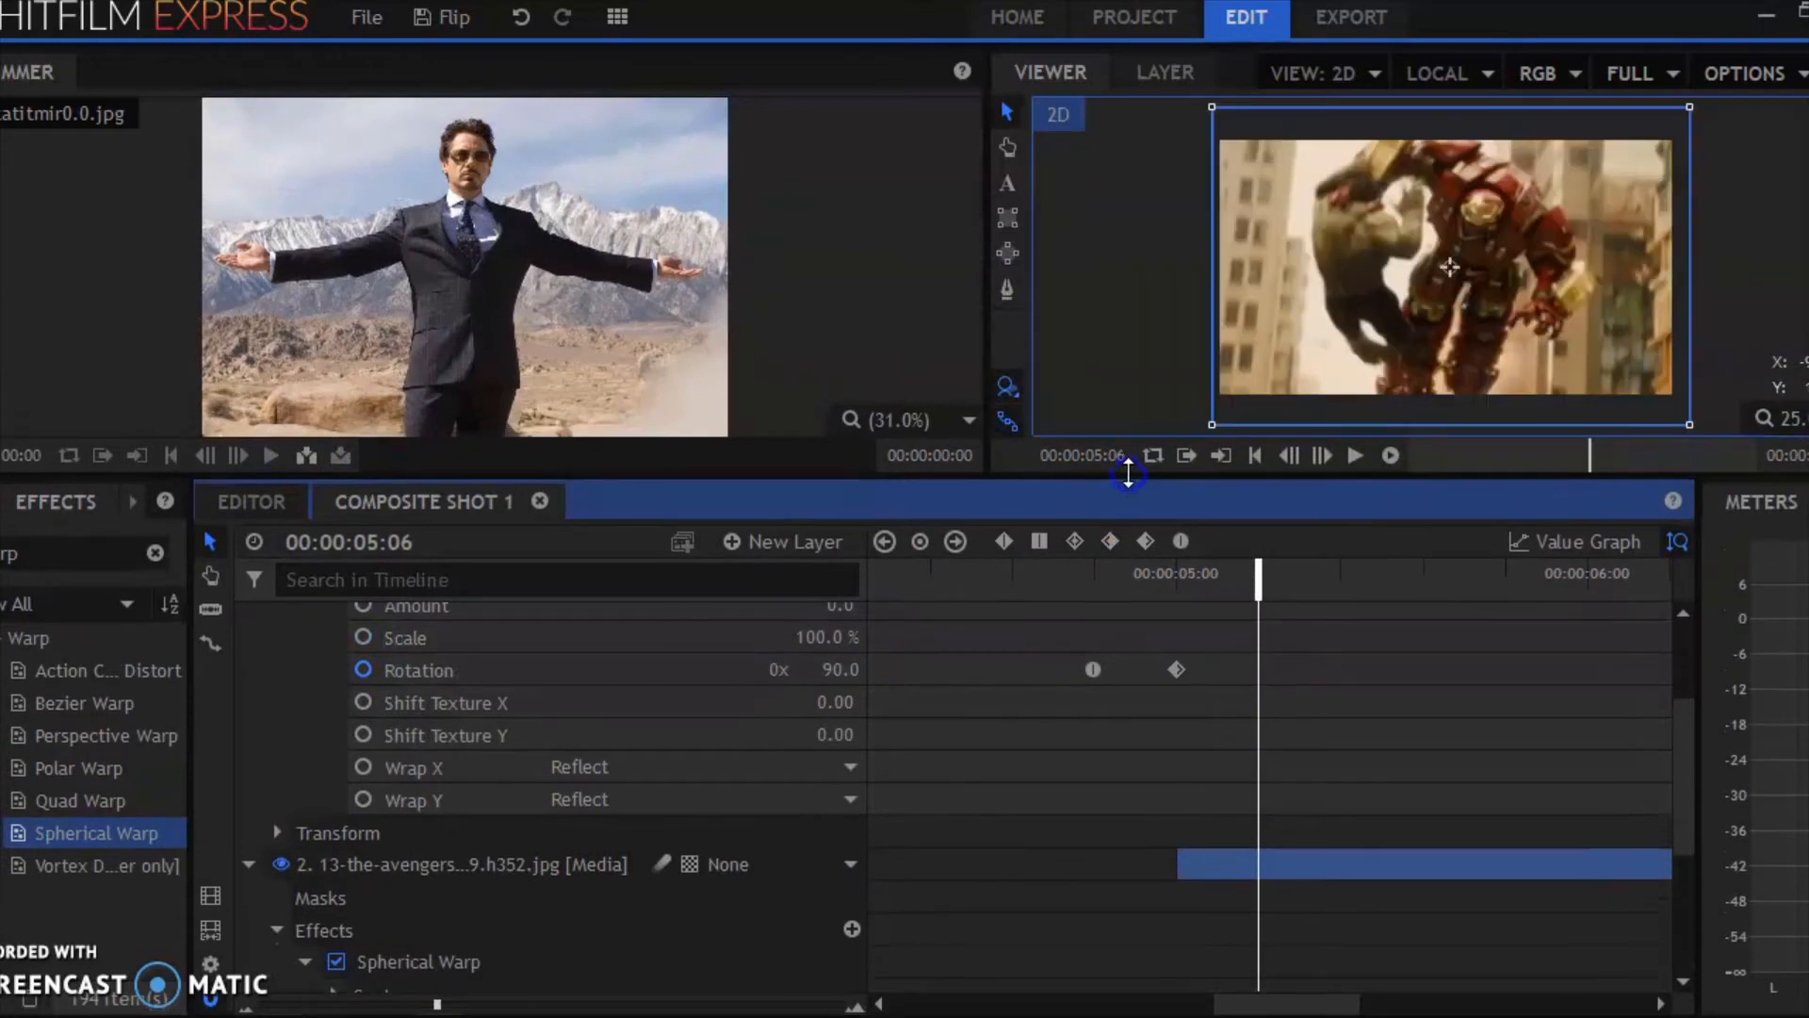
left_click_drag(968, 586, 770, 600)
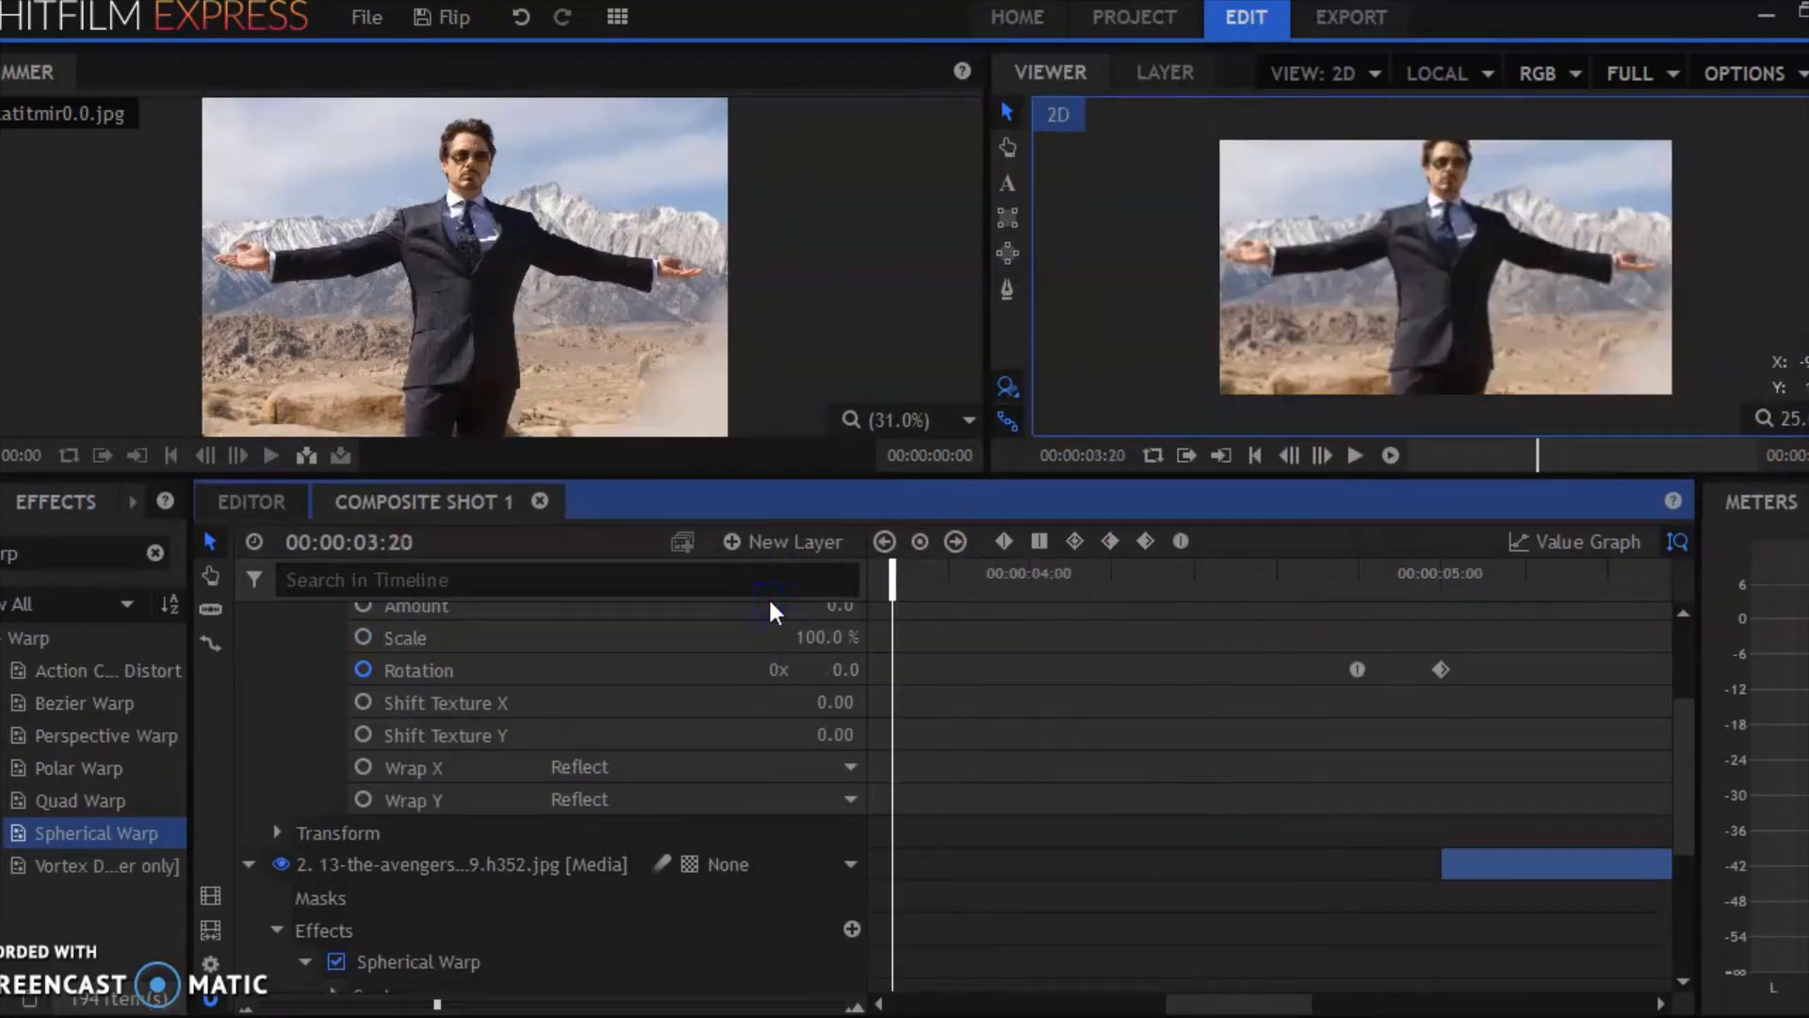
key("space")
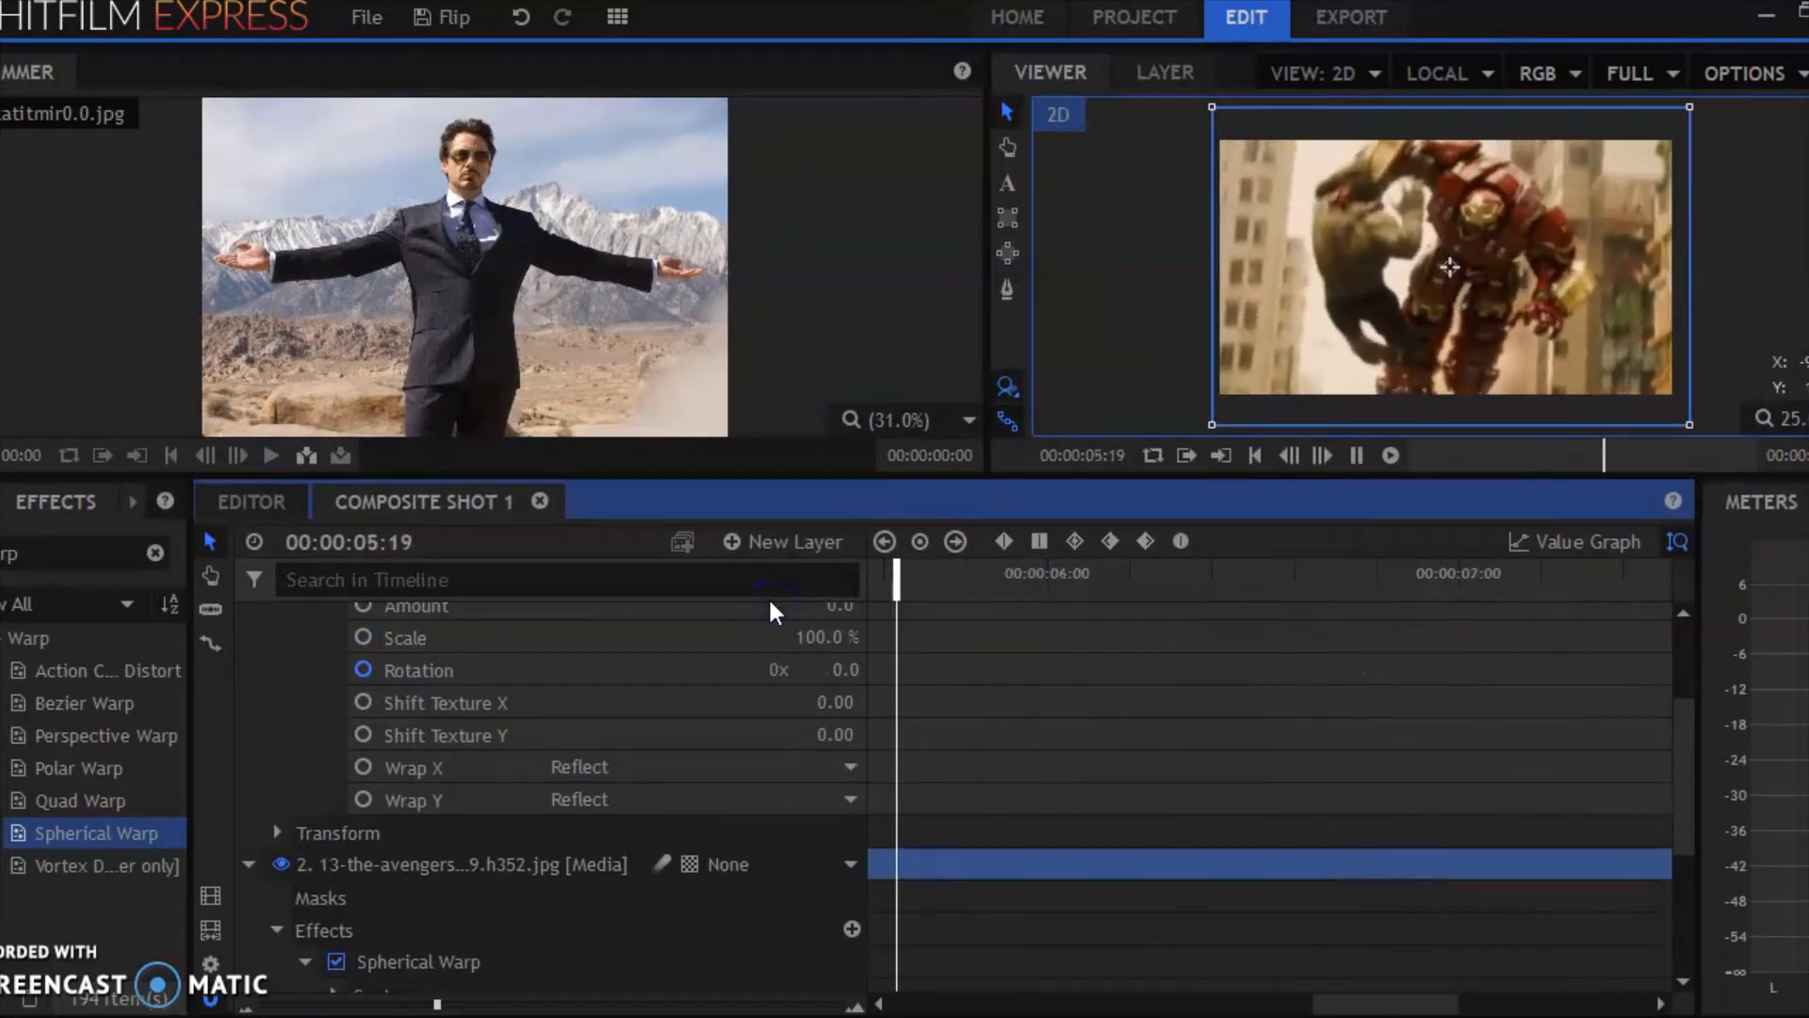
key("space")
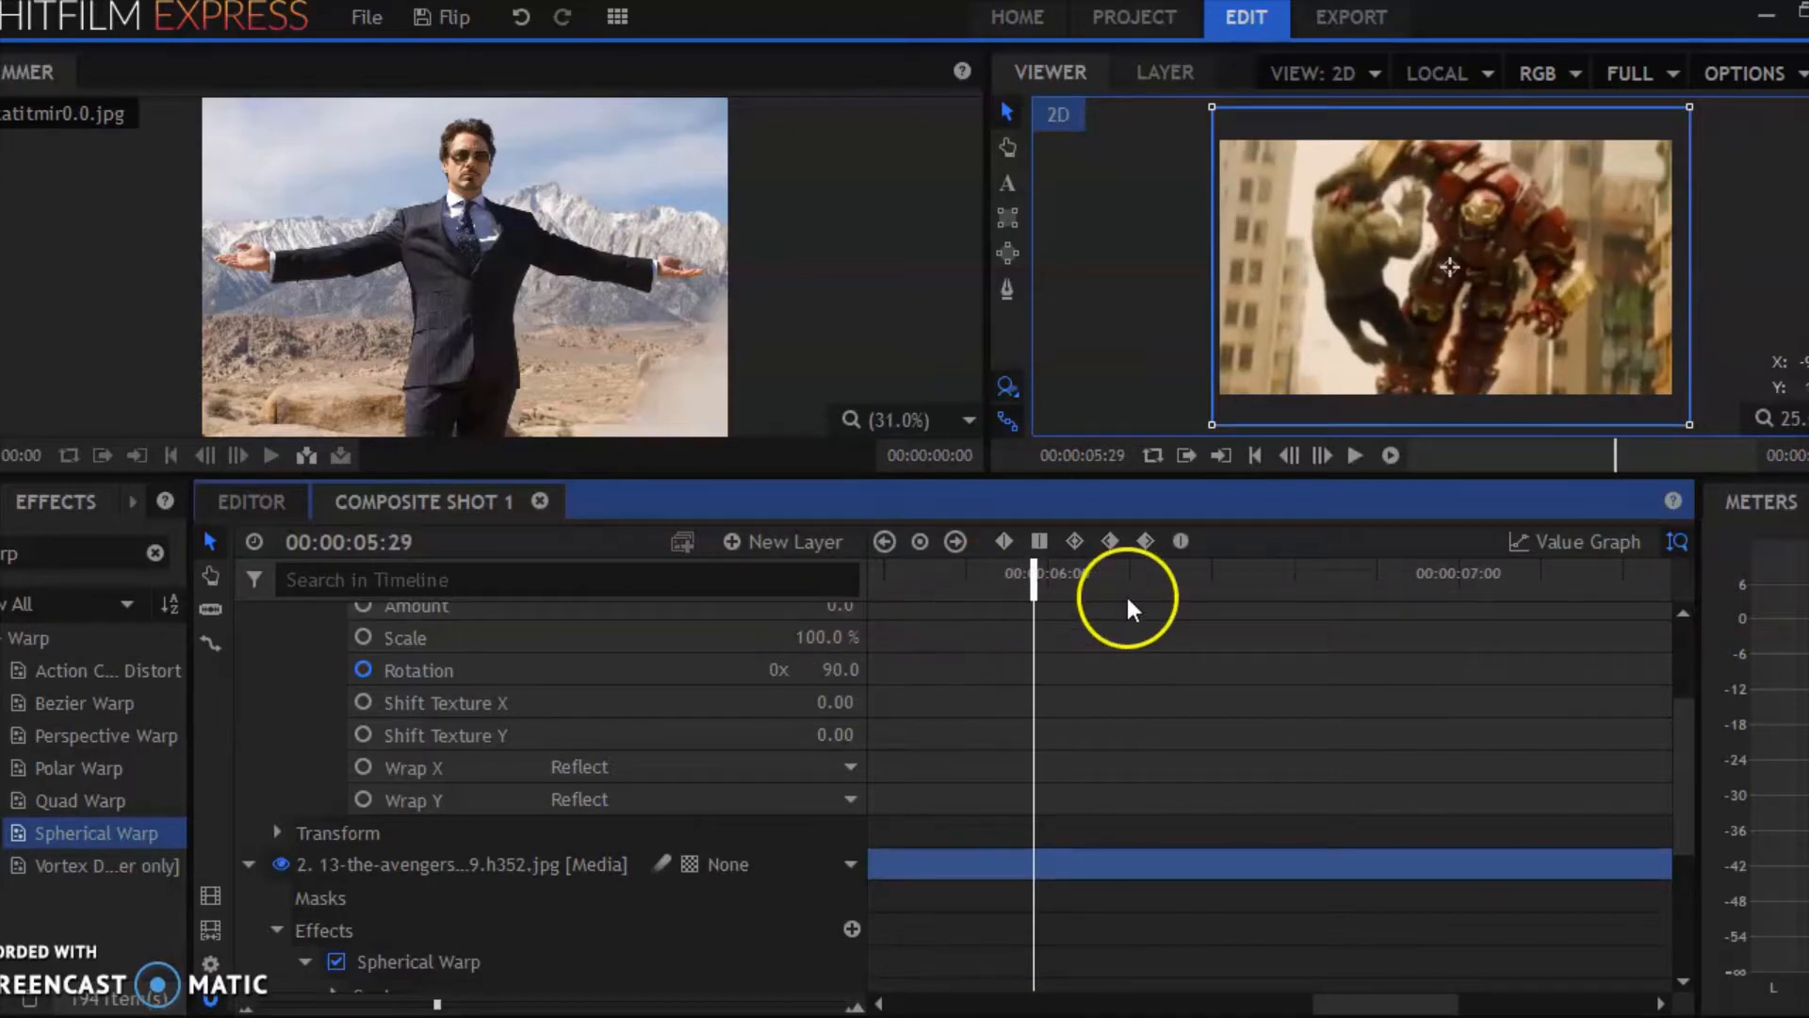
Step backward frame by frame from 00:00:05:19 to 00:00:04:25 to examine the rotation across the cut.
left_click_drag(1128, 601, 972, 605)
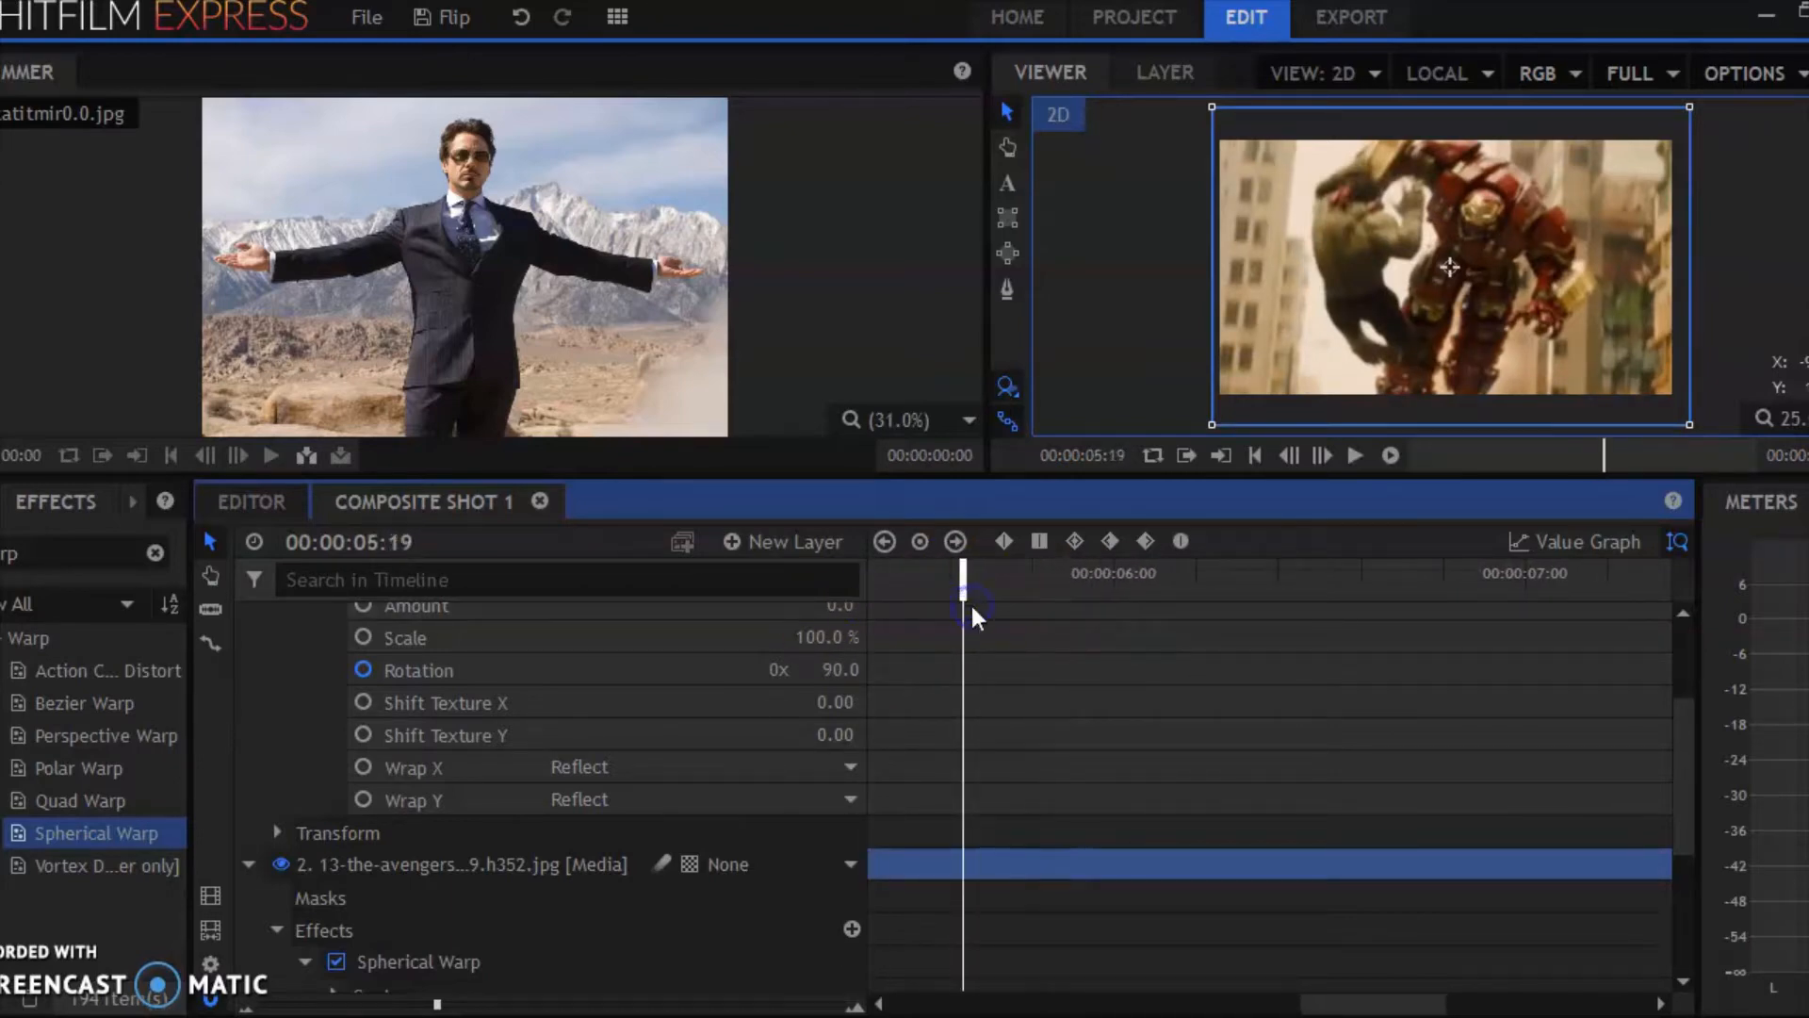
key("Left")
key("Left")
key("Left")
key("Left")
key("Left")
key("Left")
key("Left")
key("Left")
key("Left")
key("Left")
key("Left")
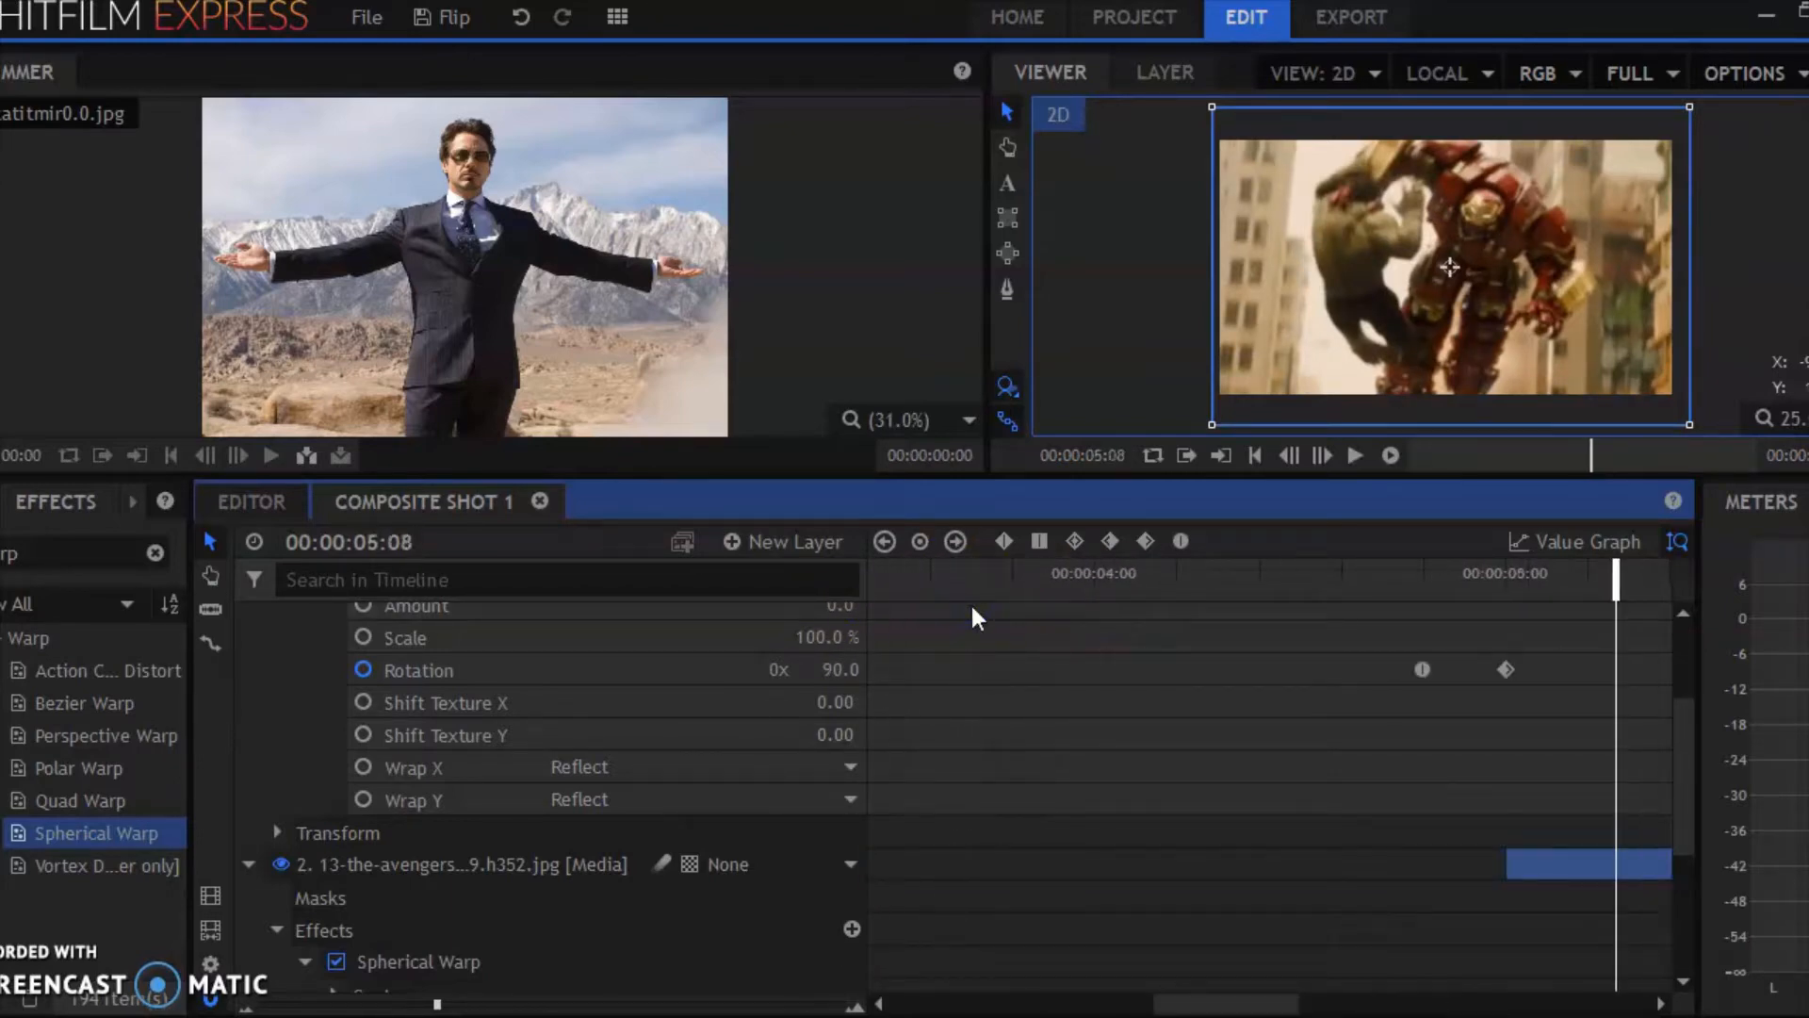
key("Left")
key("Left")
key("Left")
key("Left")
key("Left")
key("Left")
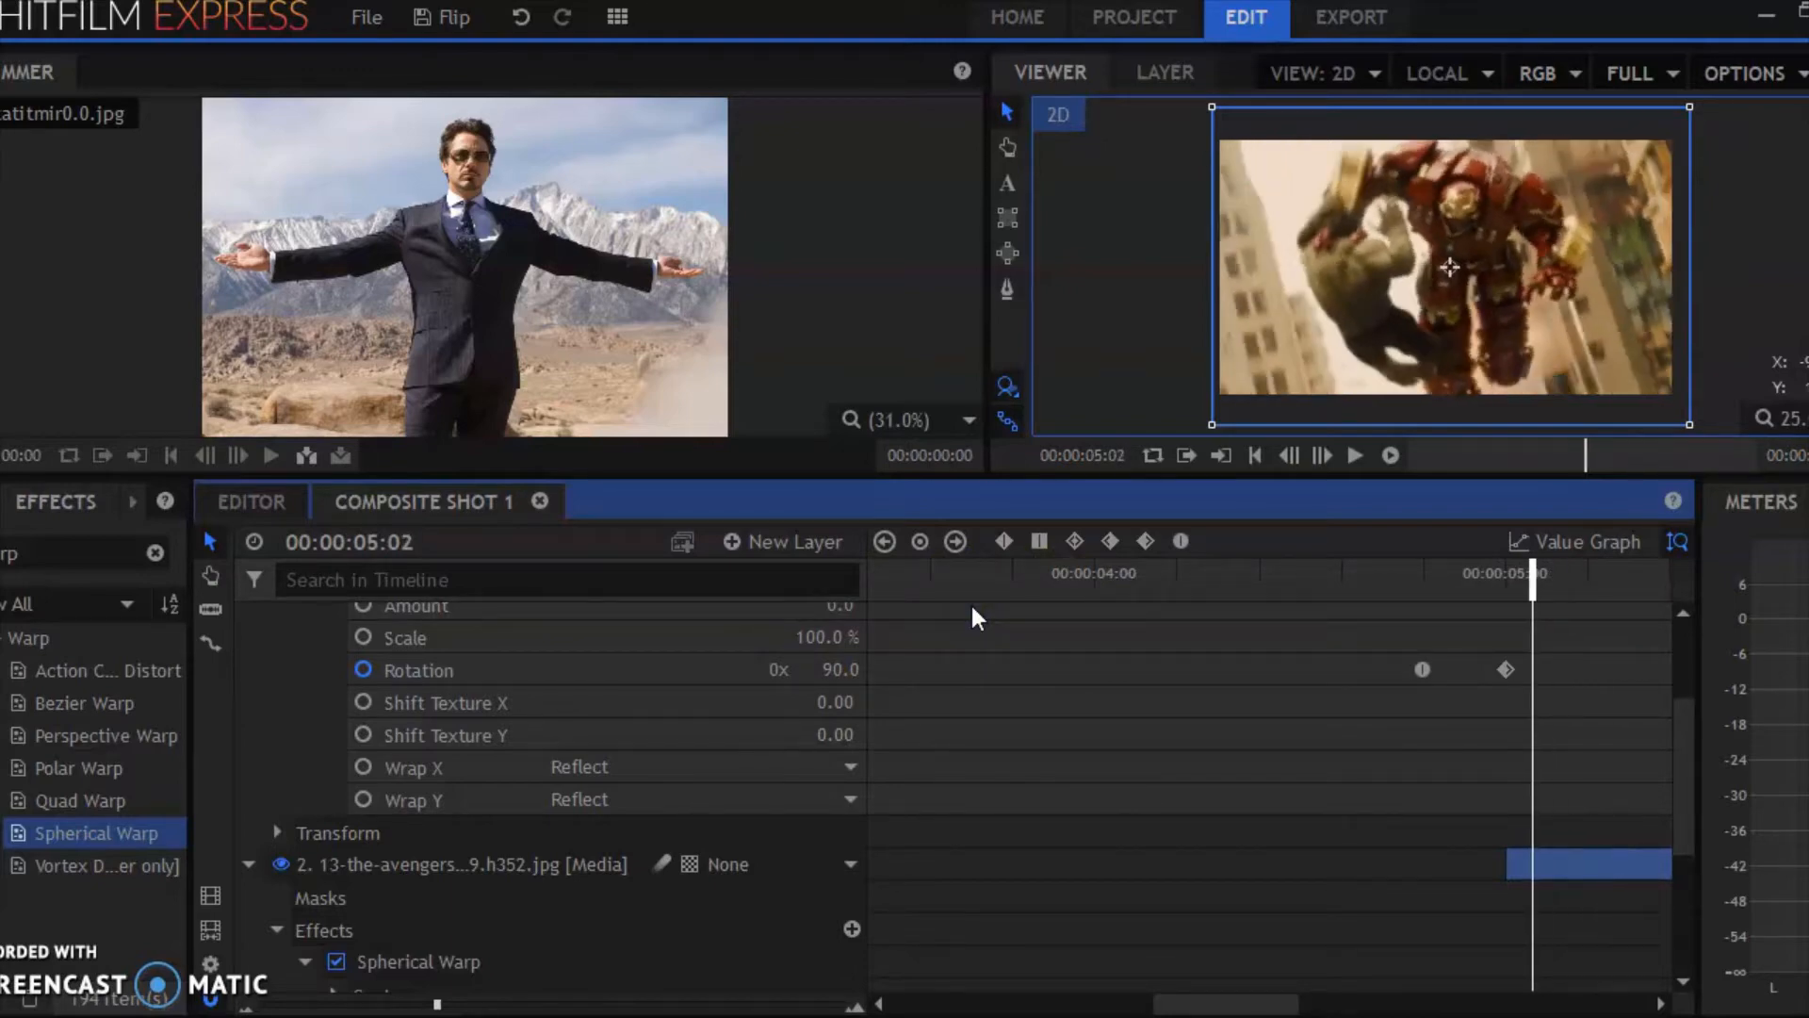
key("Left")
key("Left")
left_click(1088, 501)
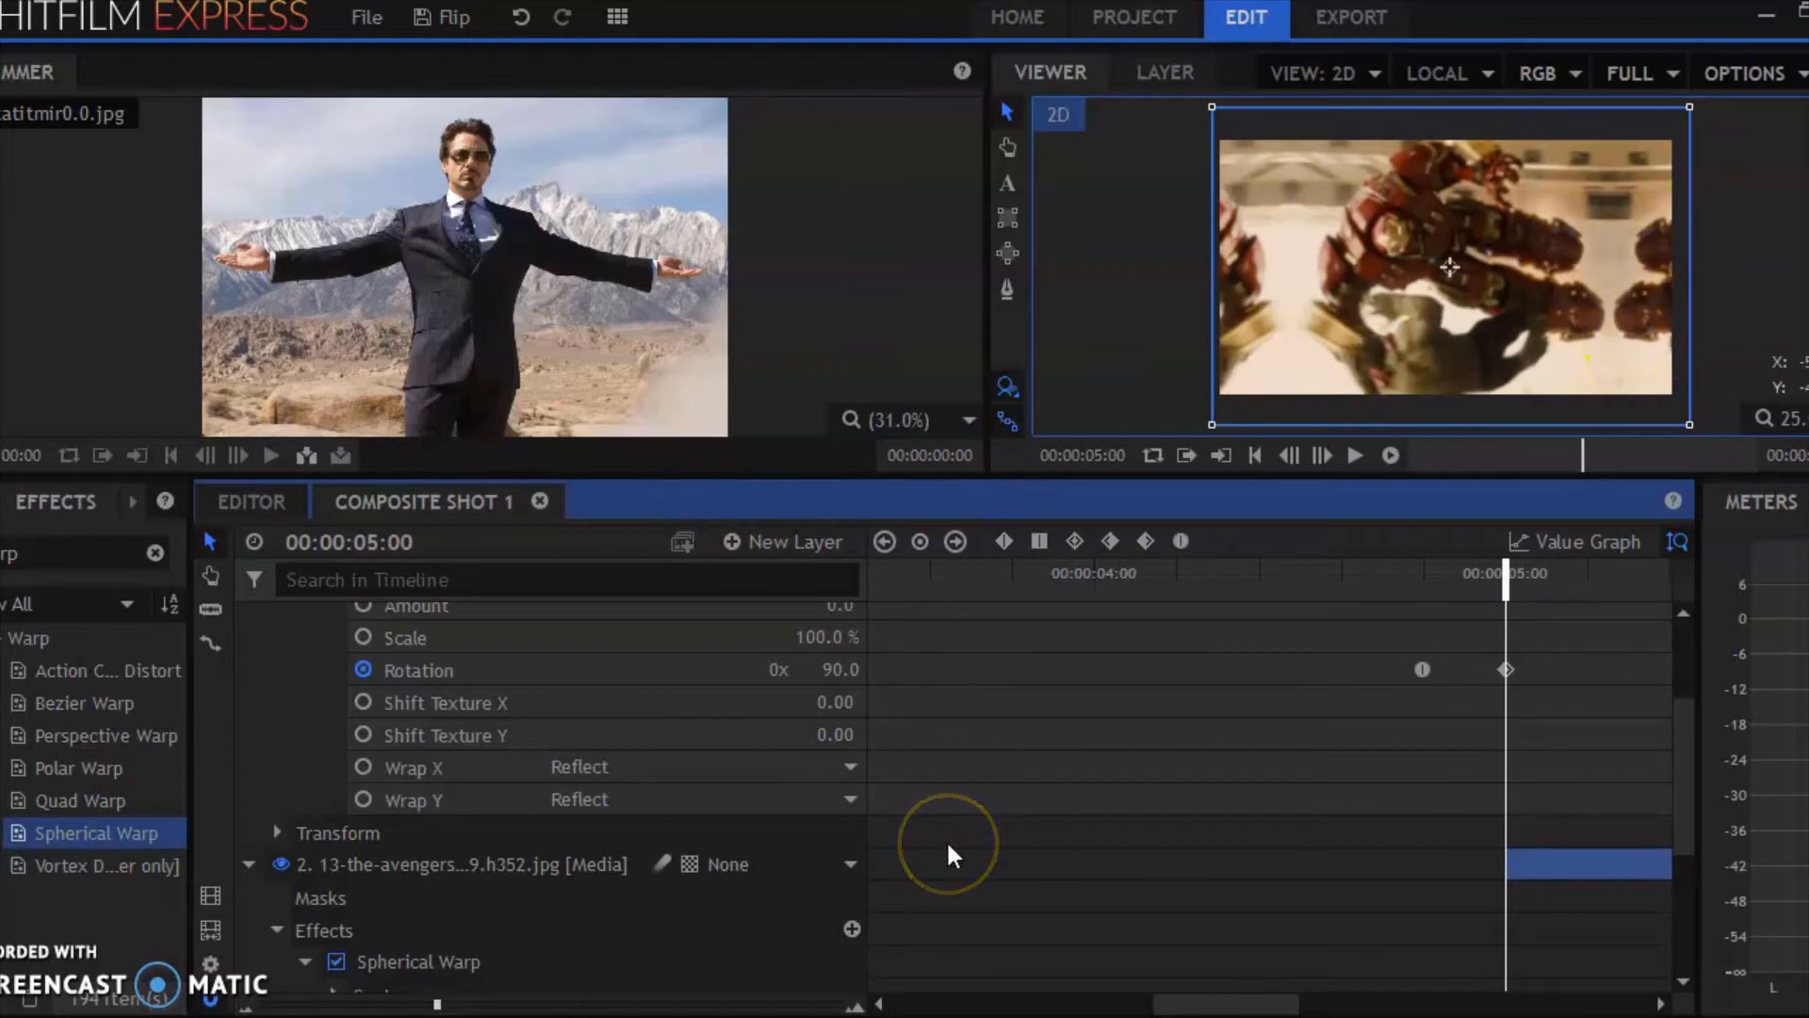
key("Left")
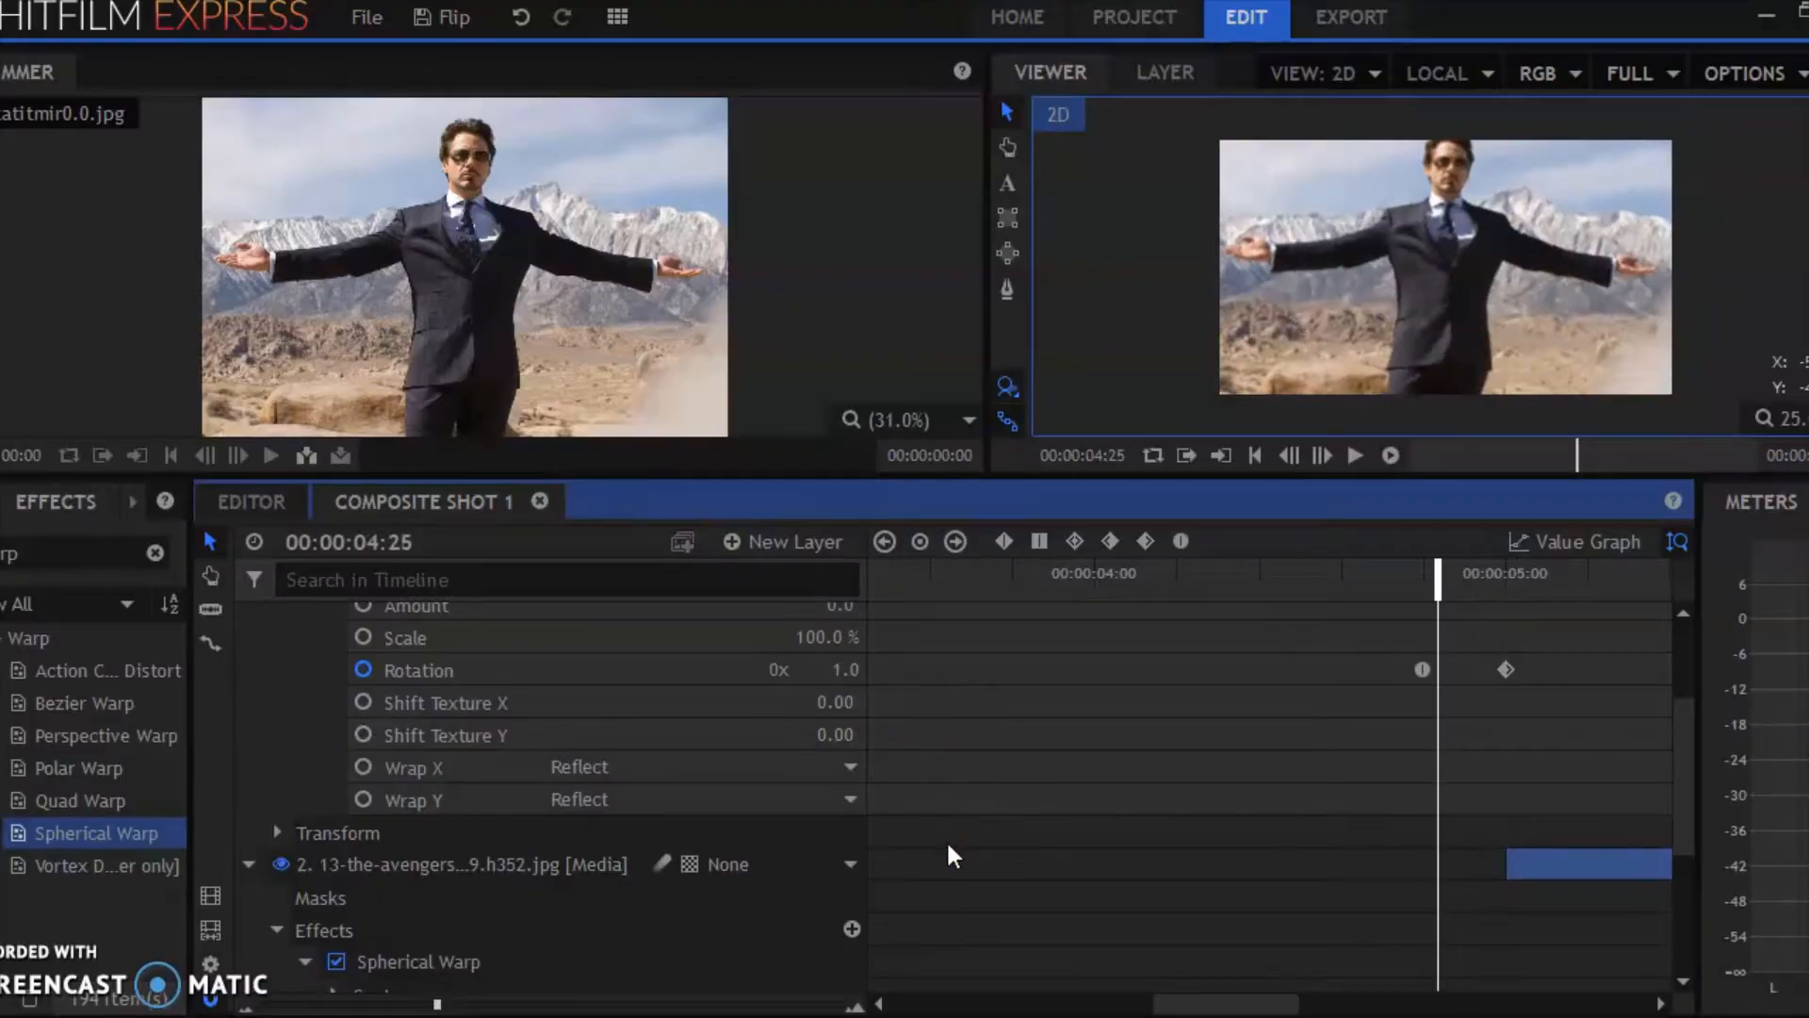
Collapse the 13-the-avengers layer and the effects of the ktokatitmir0.0.jpg layer in the timeline.
left_click(247, 803)
scroll(252, 856, "up", 3)
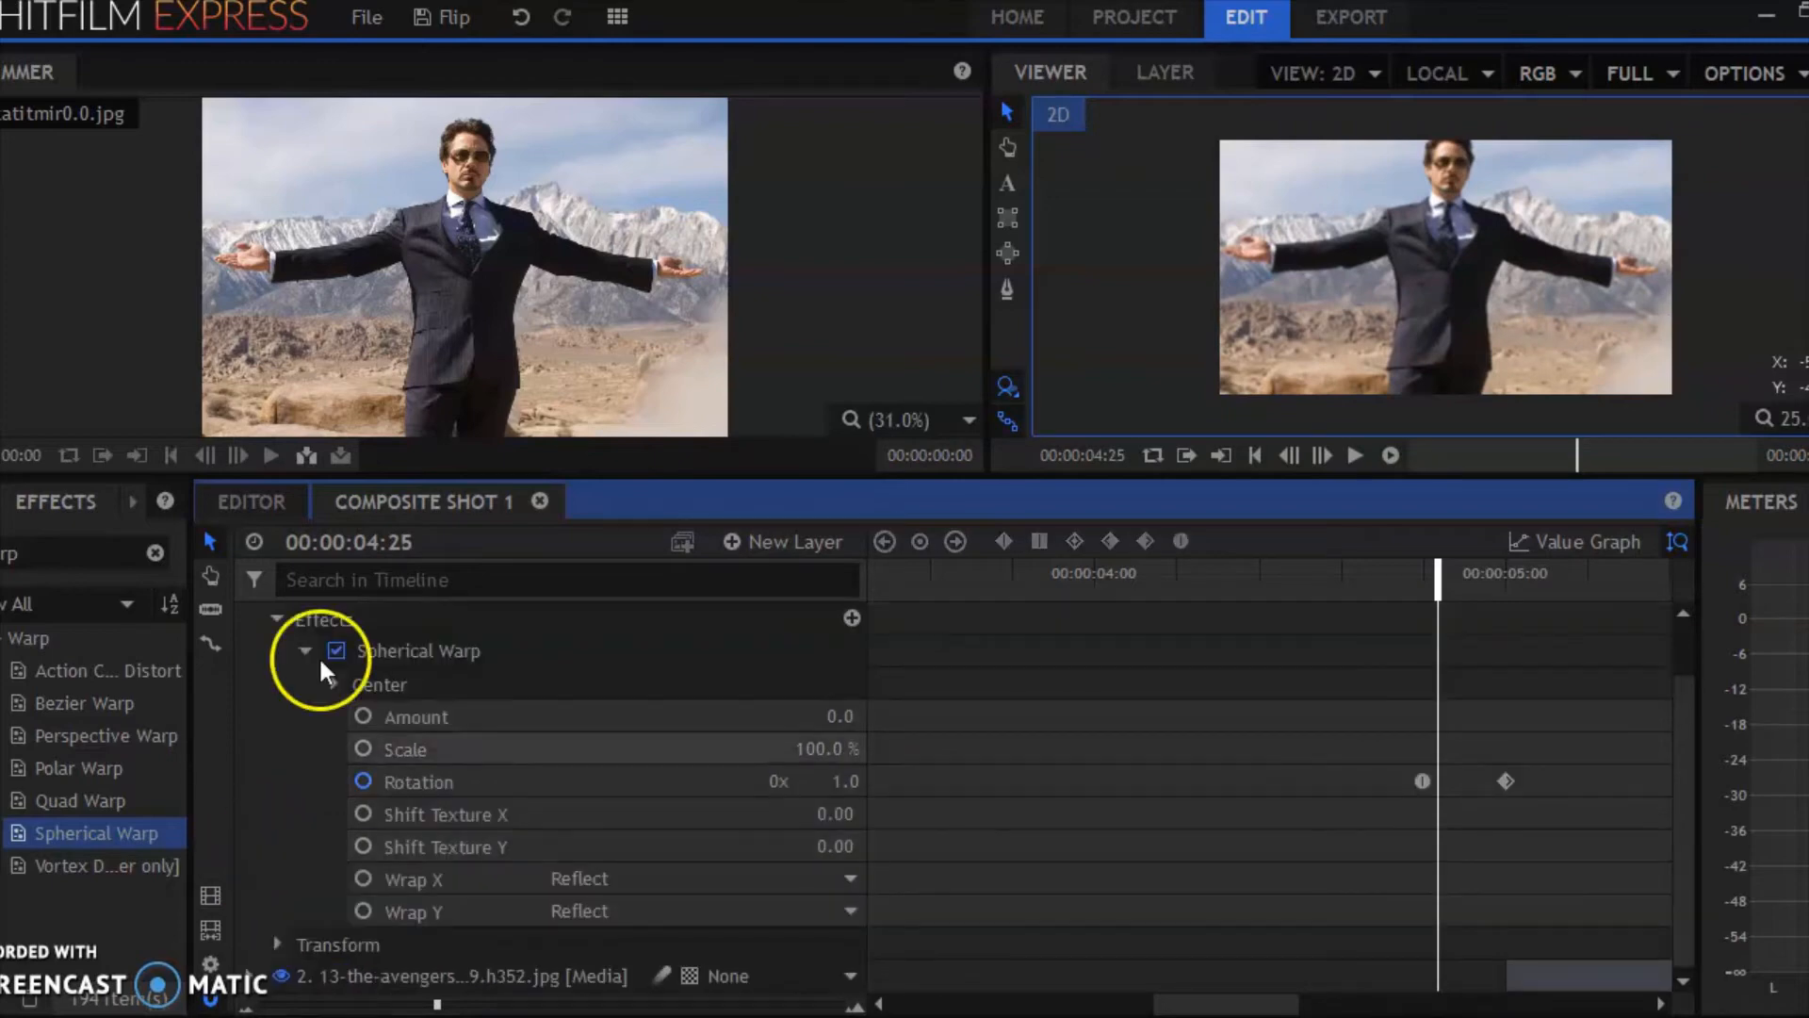
left_click(275, 619)
Widen the project media area and create a new 1280 x 720 composite shot lasting 00:00:05:00 at 30 fps.
left_click(246, 501)
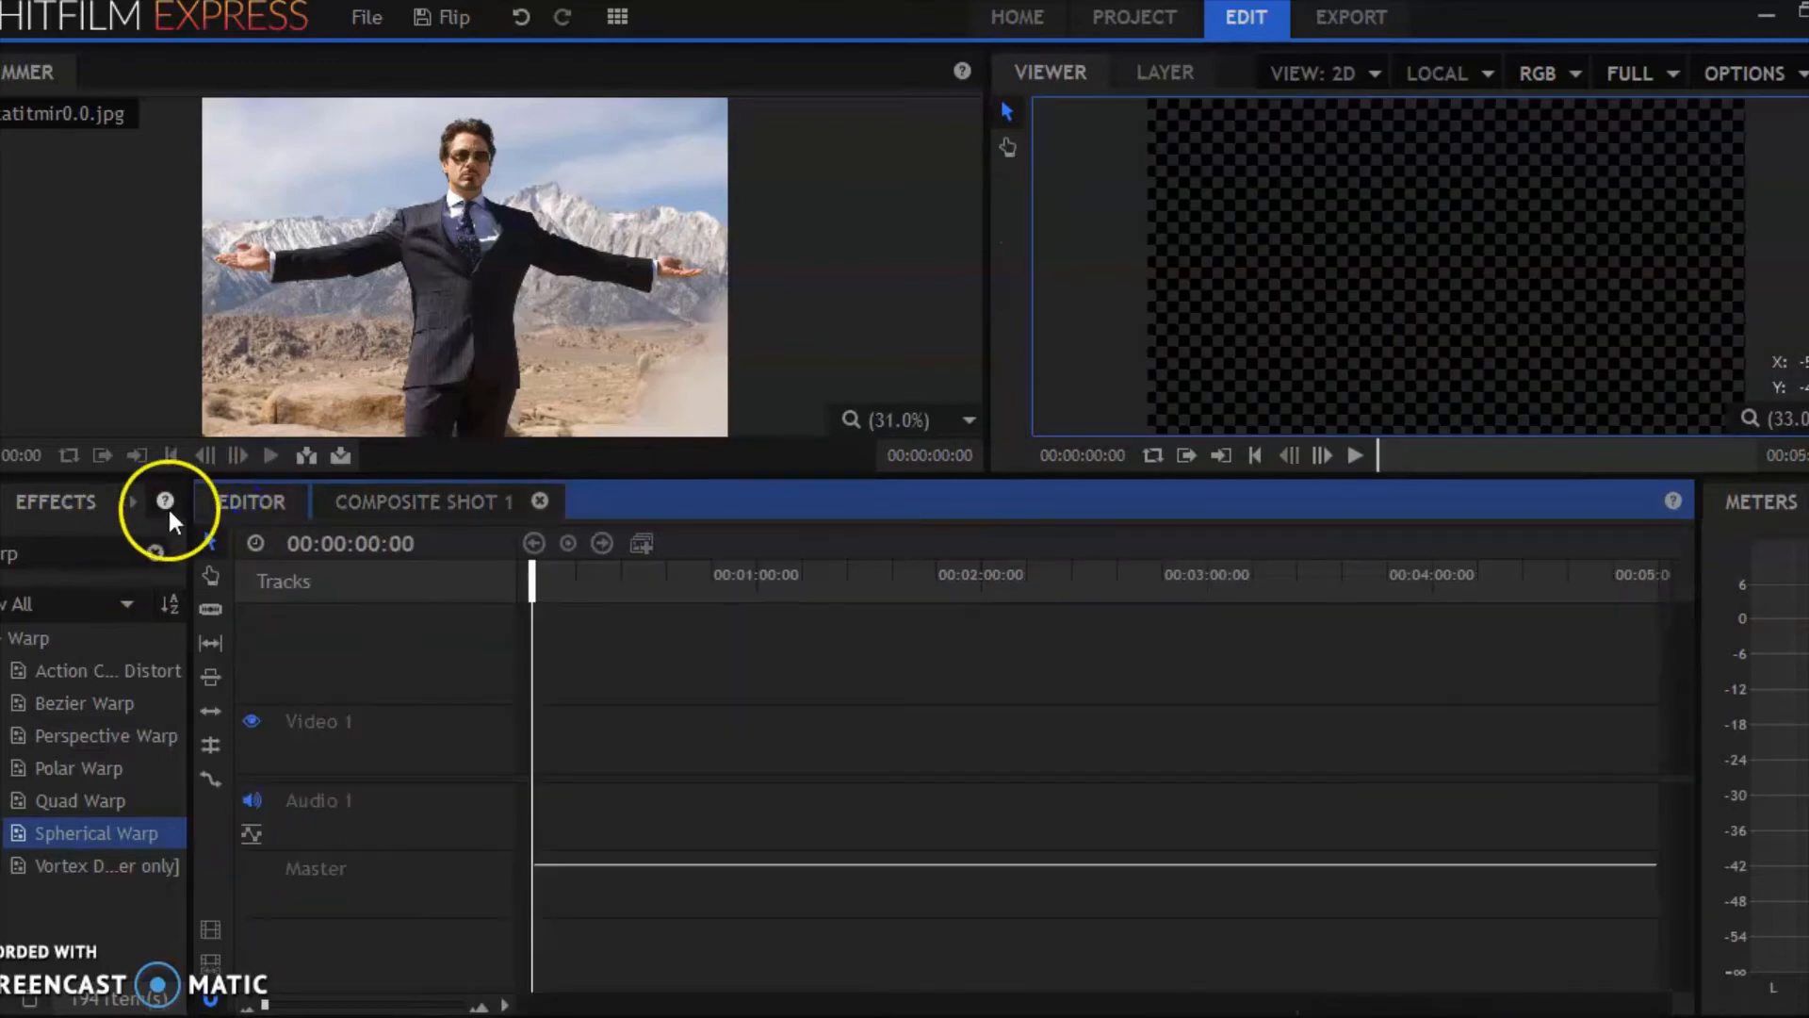
left_click_drag(194, 517, 513, 516)
scroll(38, 497, "up", 2)
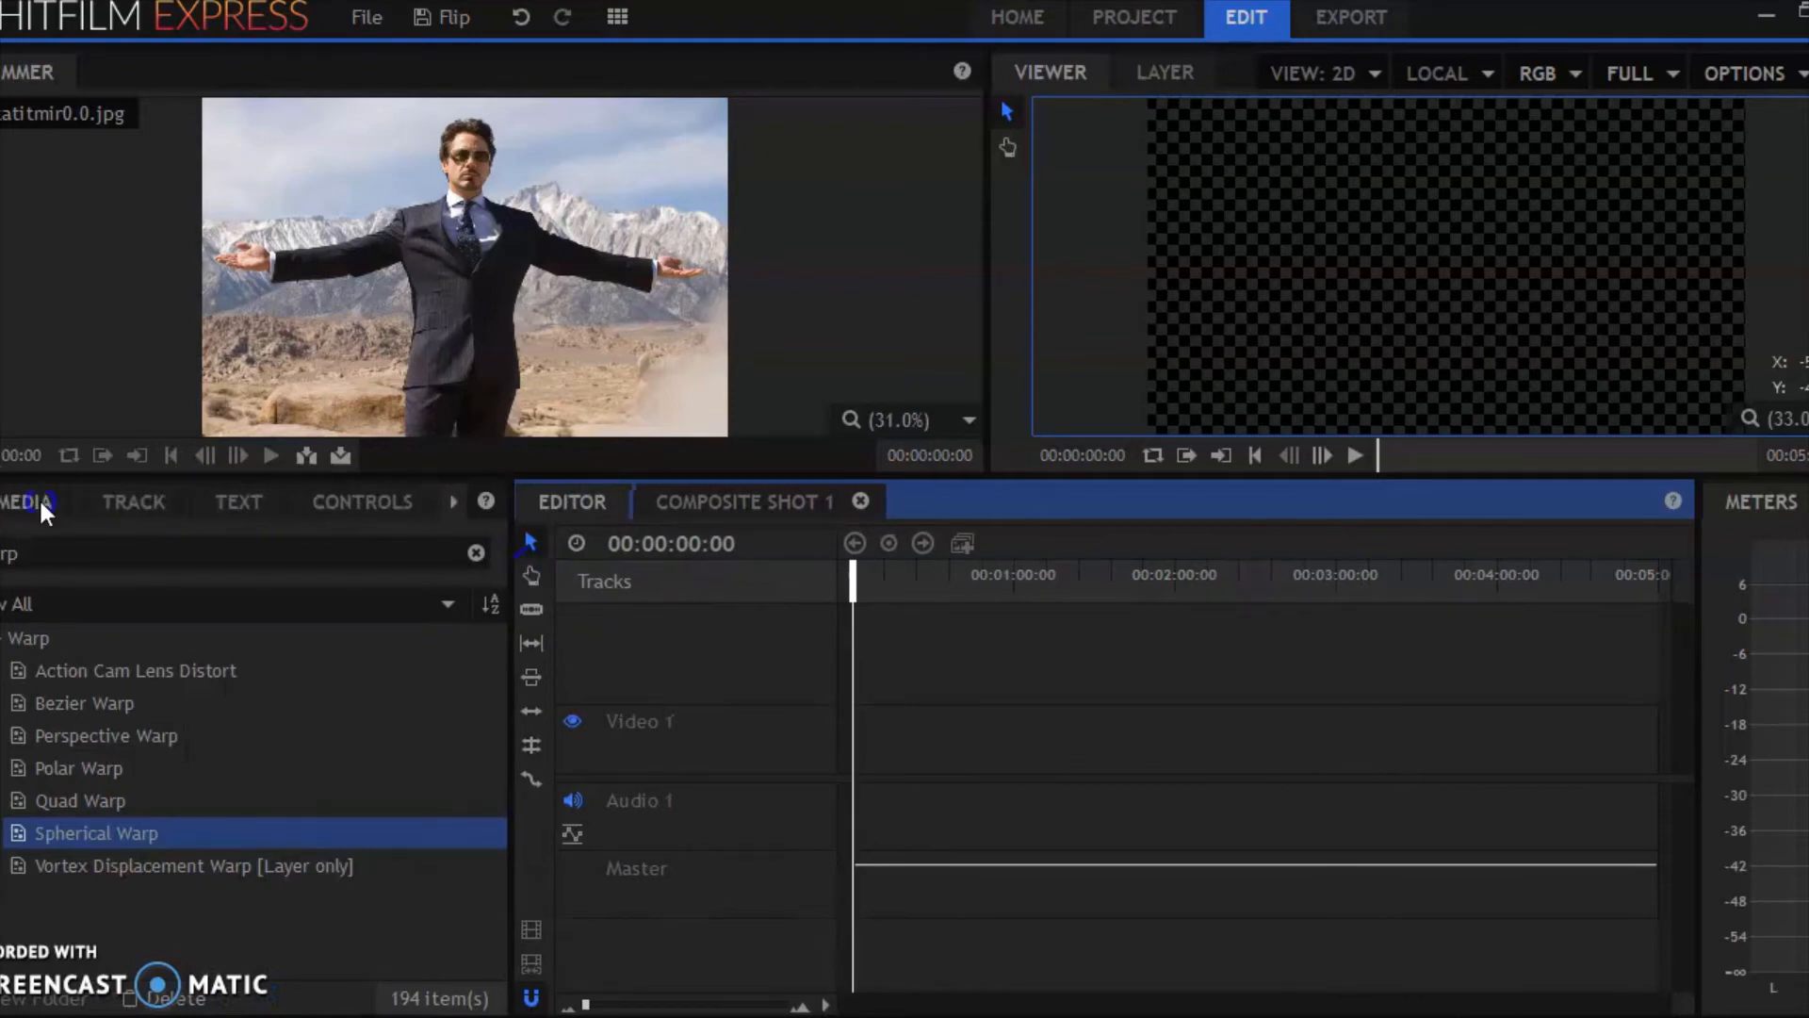
left_click(38, 498)
left_click(212, 573)
left_click(258, 602)
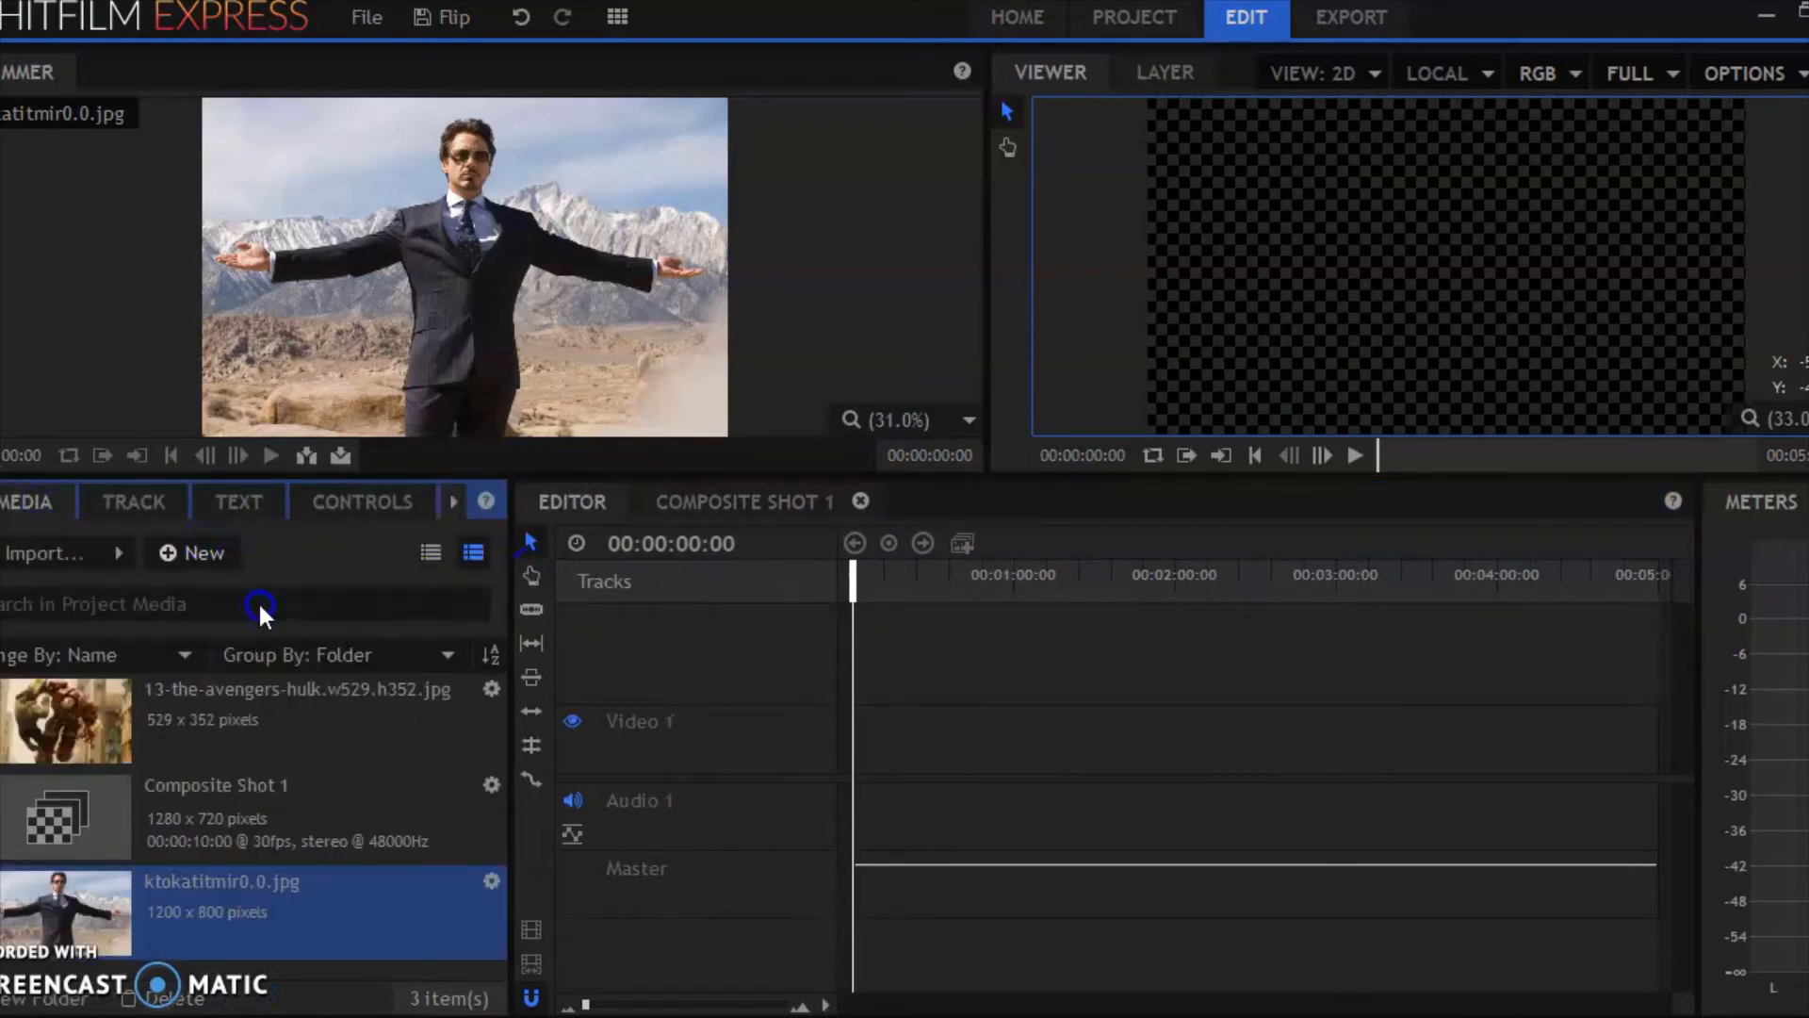
key("Return")
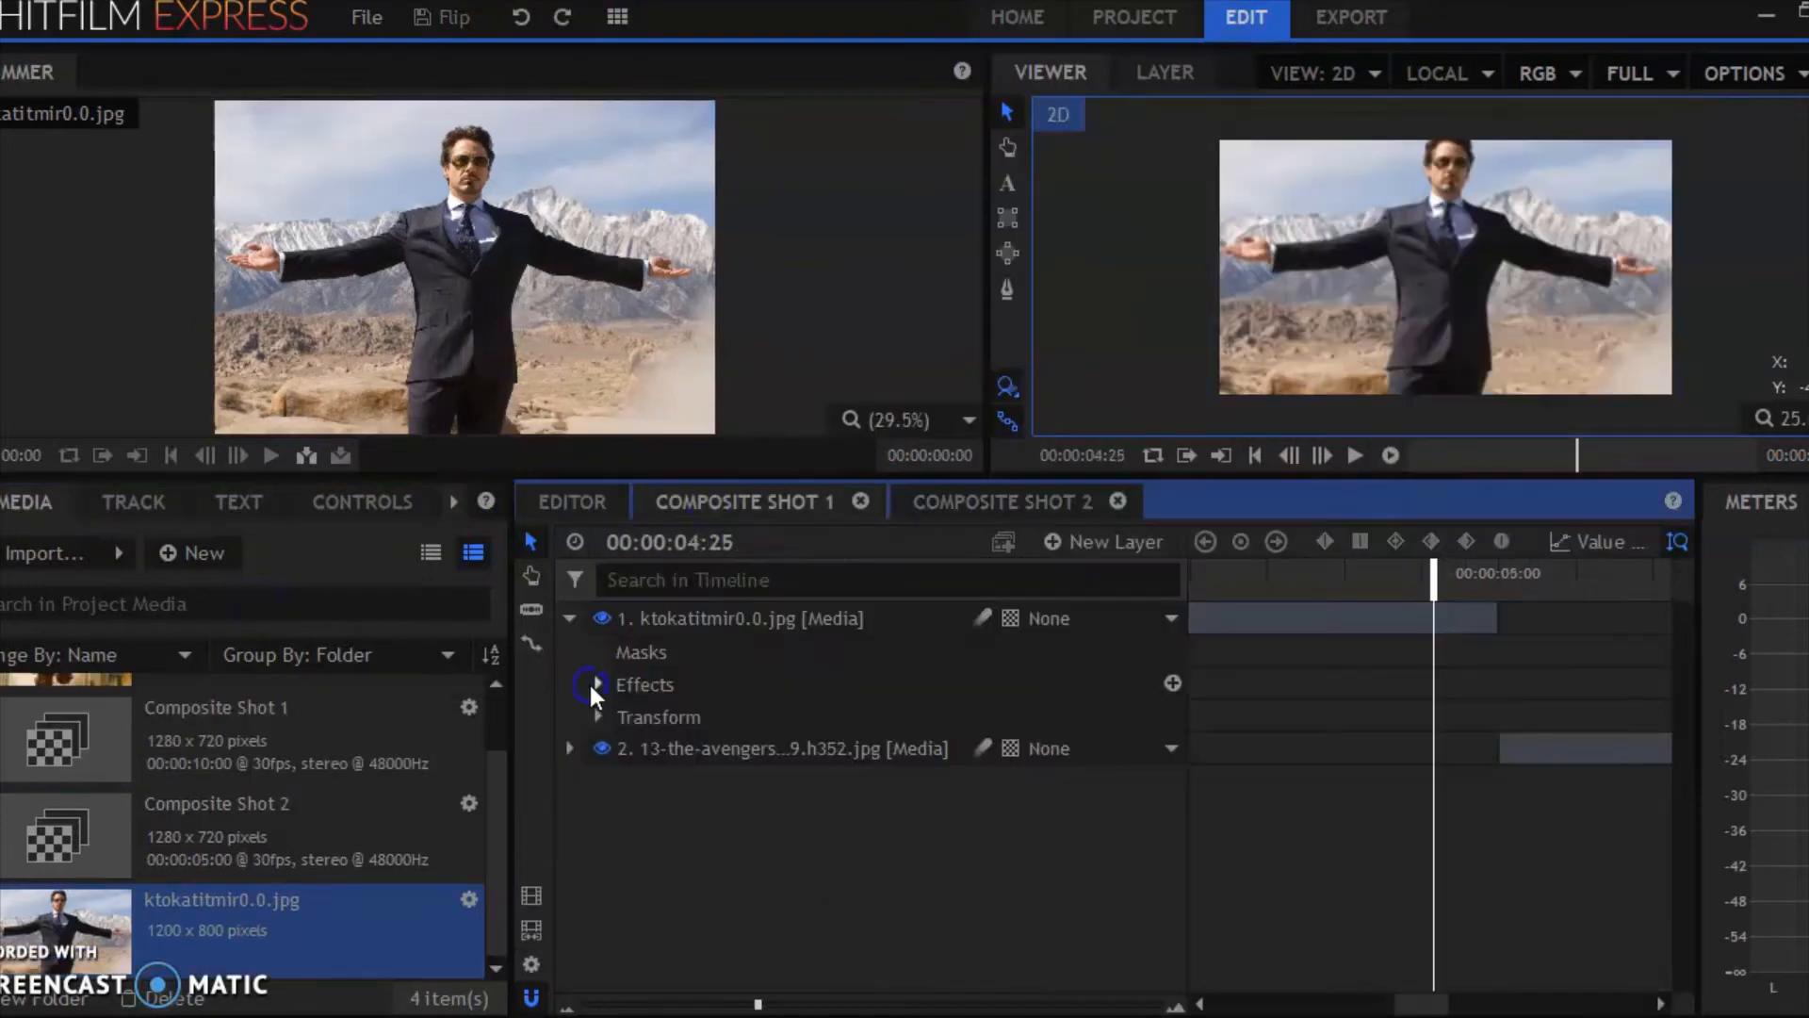
Collapse the ktokatitmir0.0.jpg layer's properties in Composite Shot 1.
left_click(566, 618)
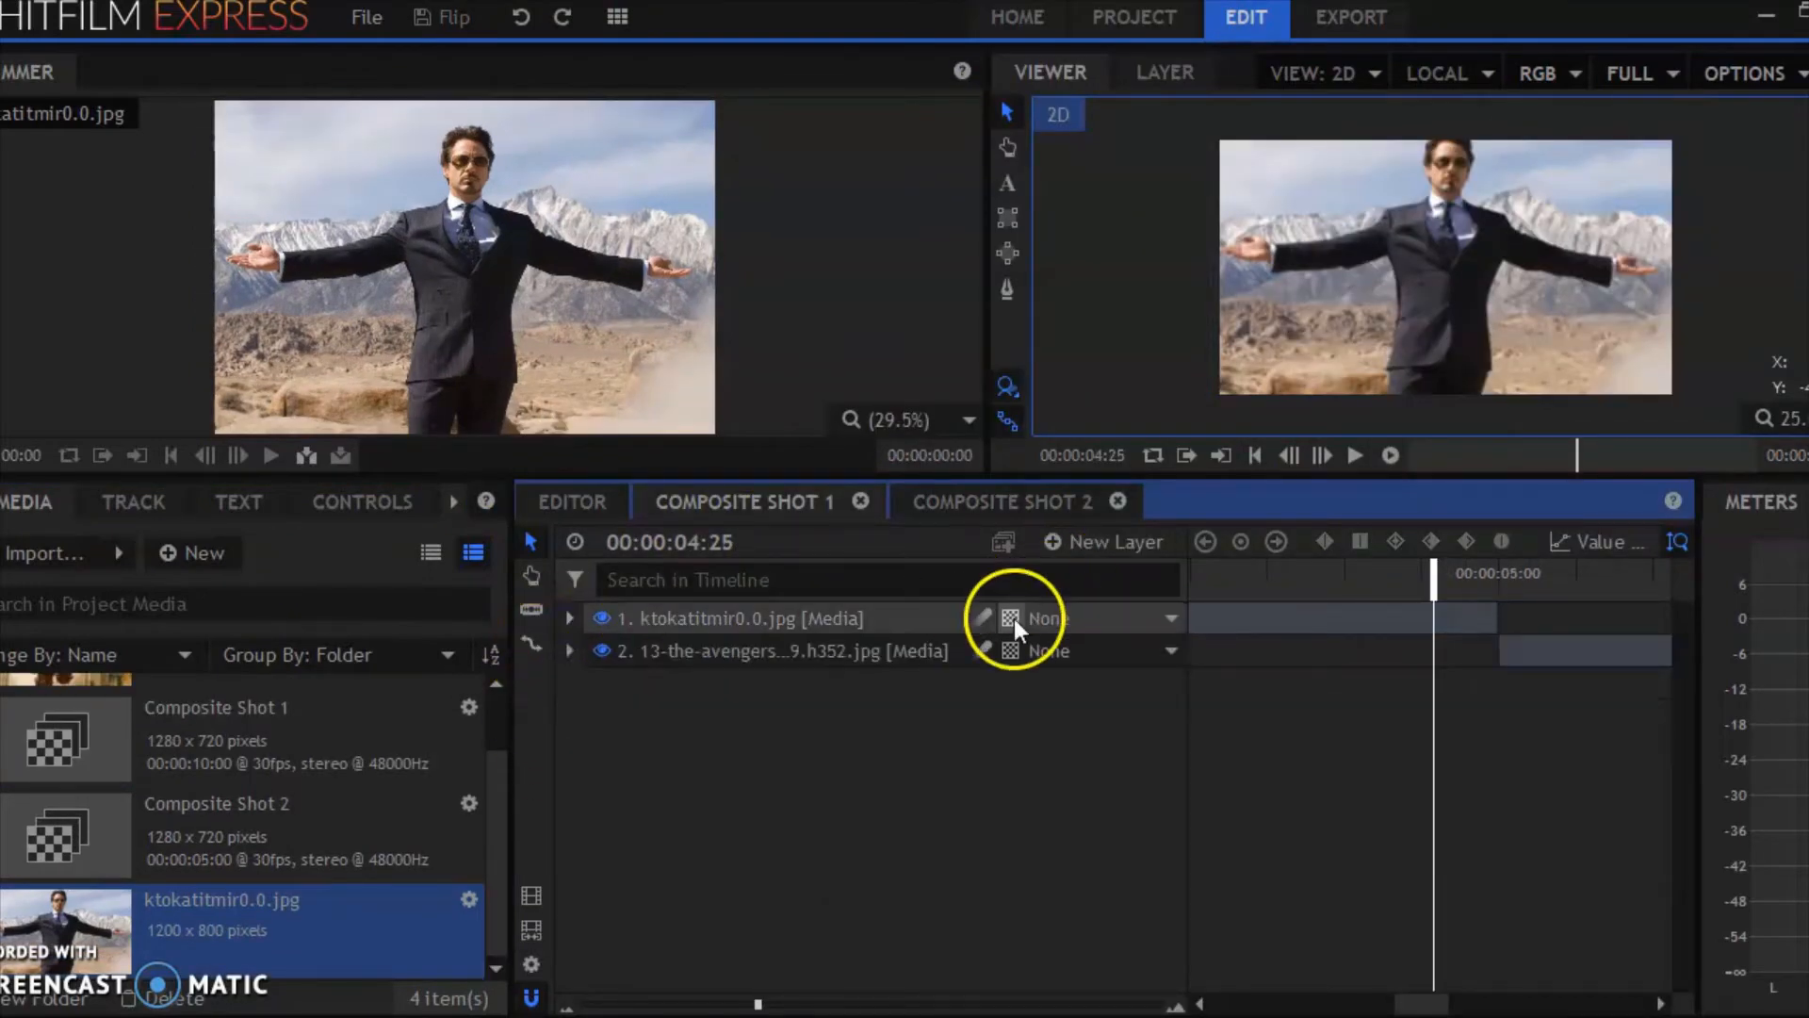
Enable motion blur on both layers in Composite Shot 1 and play the transition across the cut.
left_click(978, 622)
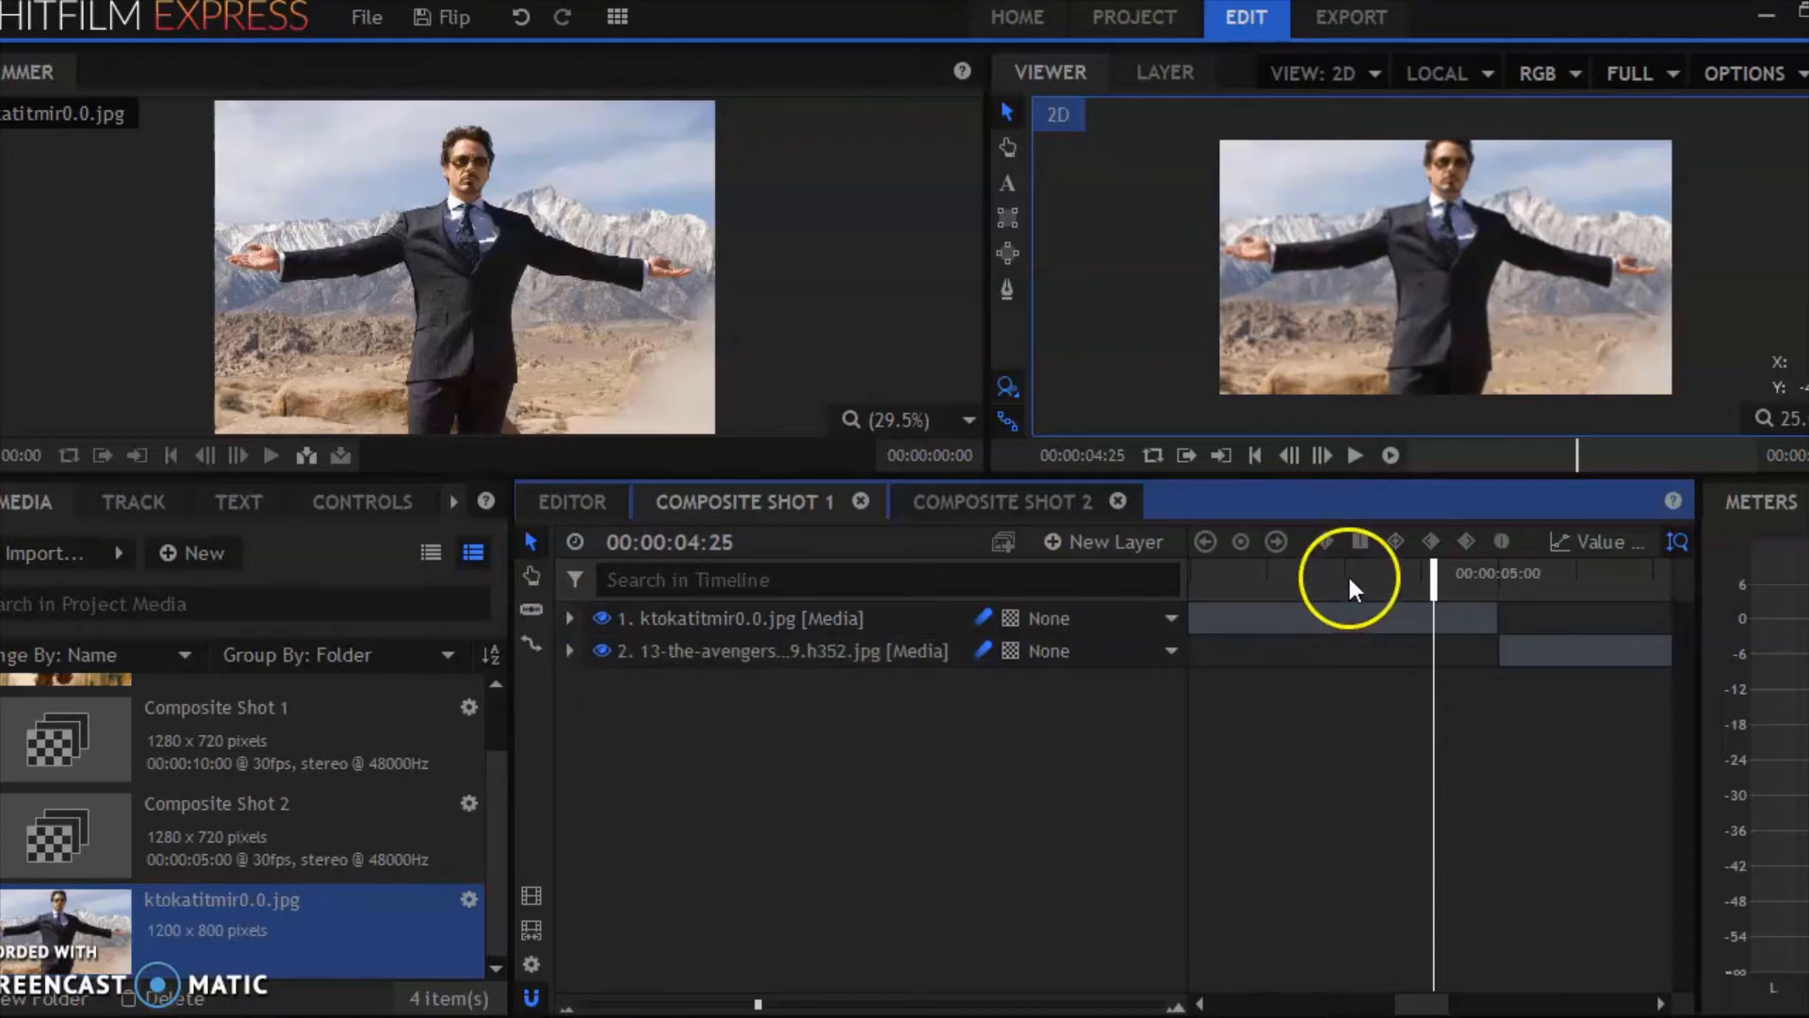
key("space")
key("space")
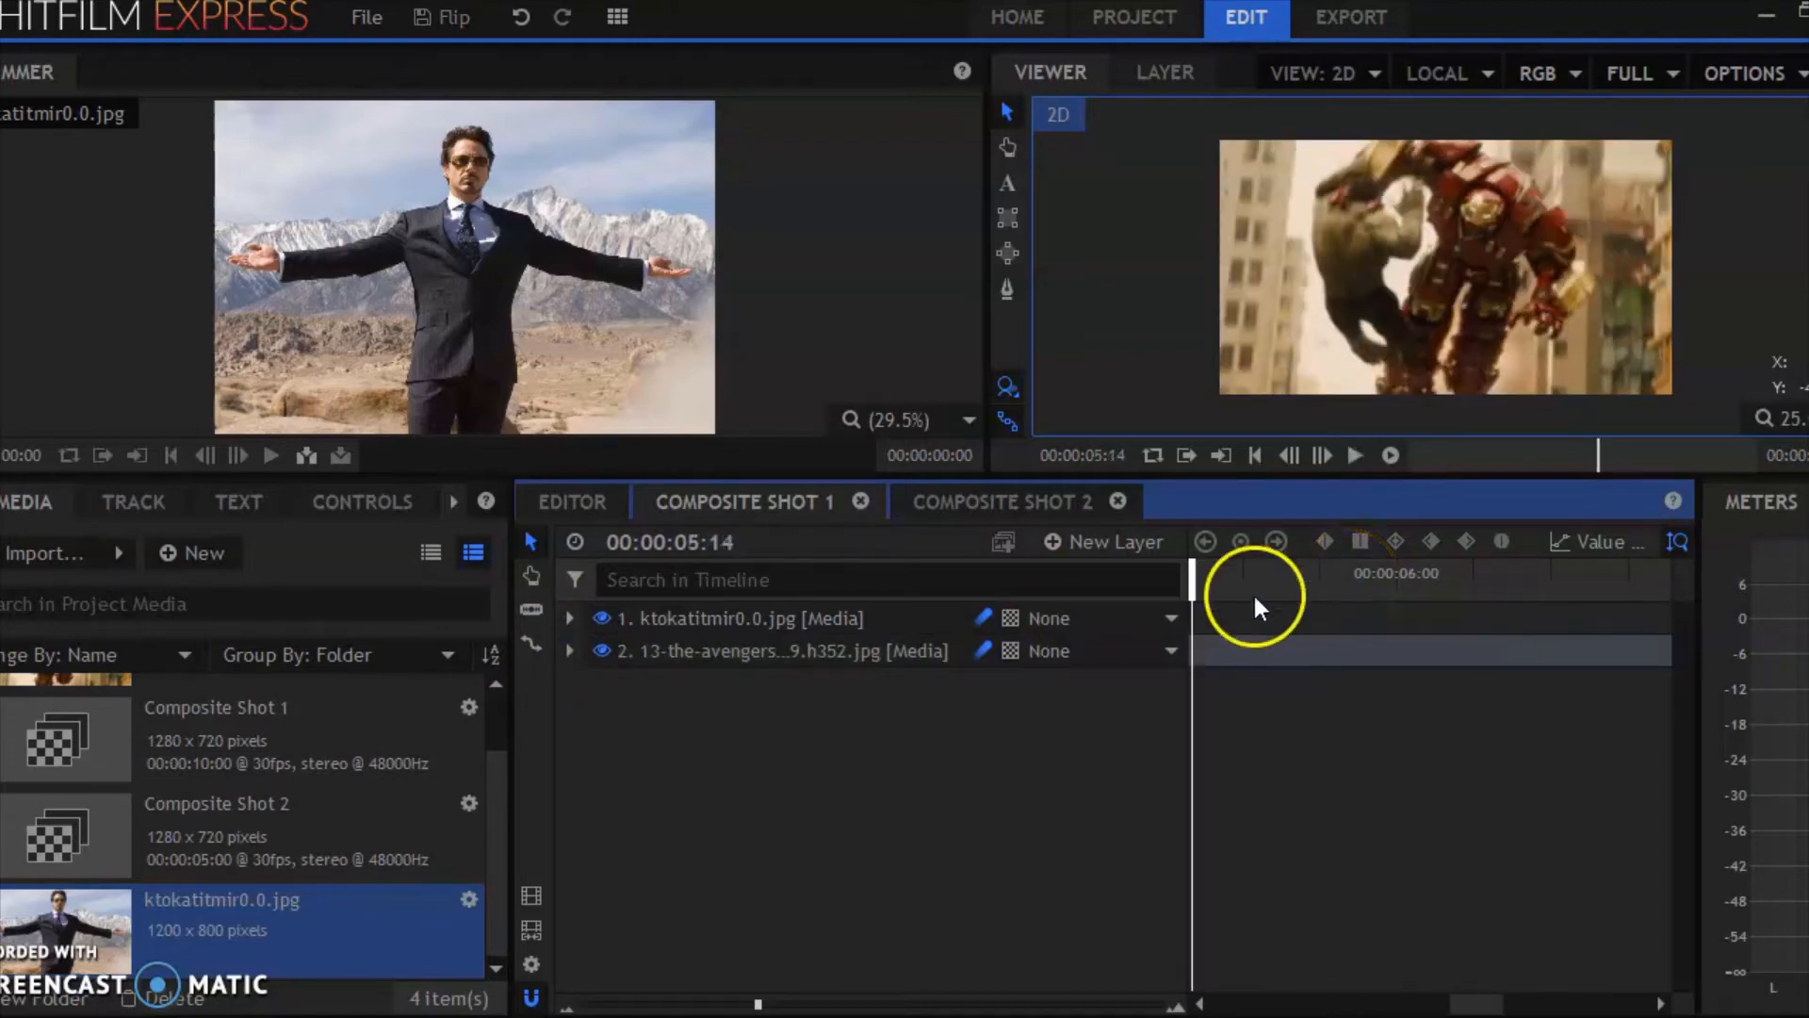
Return to 00:00:04:25 and move the ktokatitmir0.0.jpg layer's first Spherical Warp Rotation keyframe earlier, to about 00:00:04:15.
left_click_drag(1196, 574, 1512, 612)
left_click(570, 618)
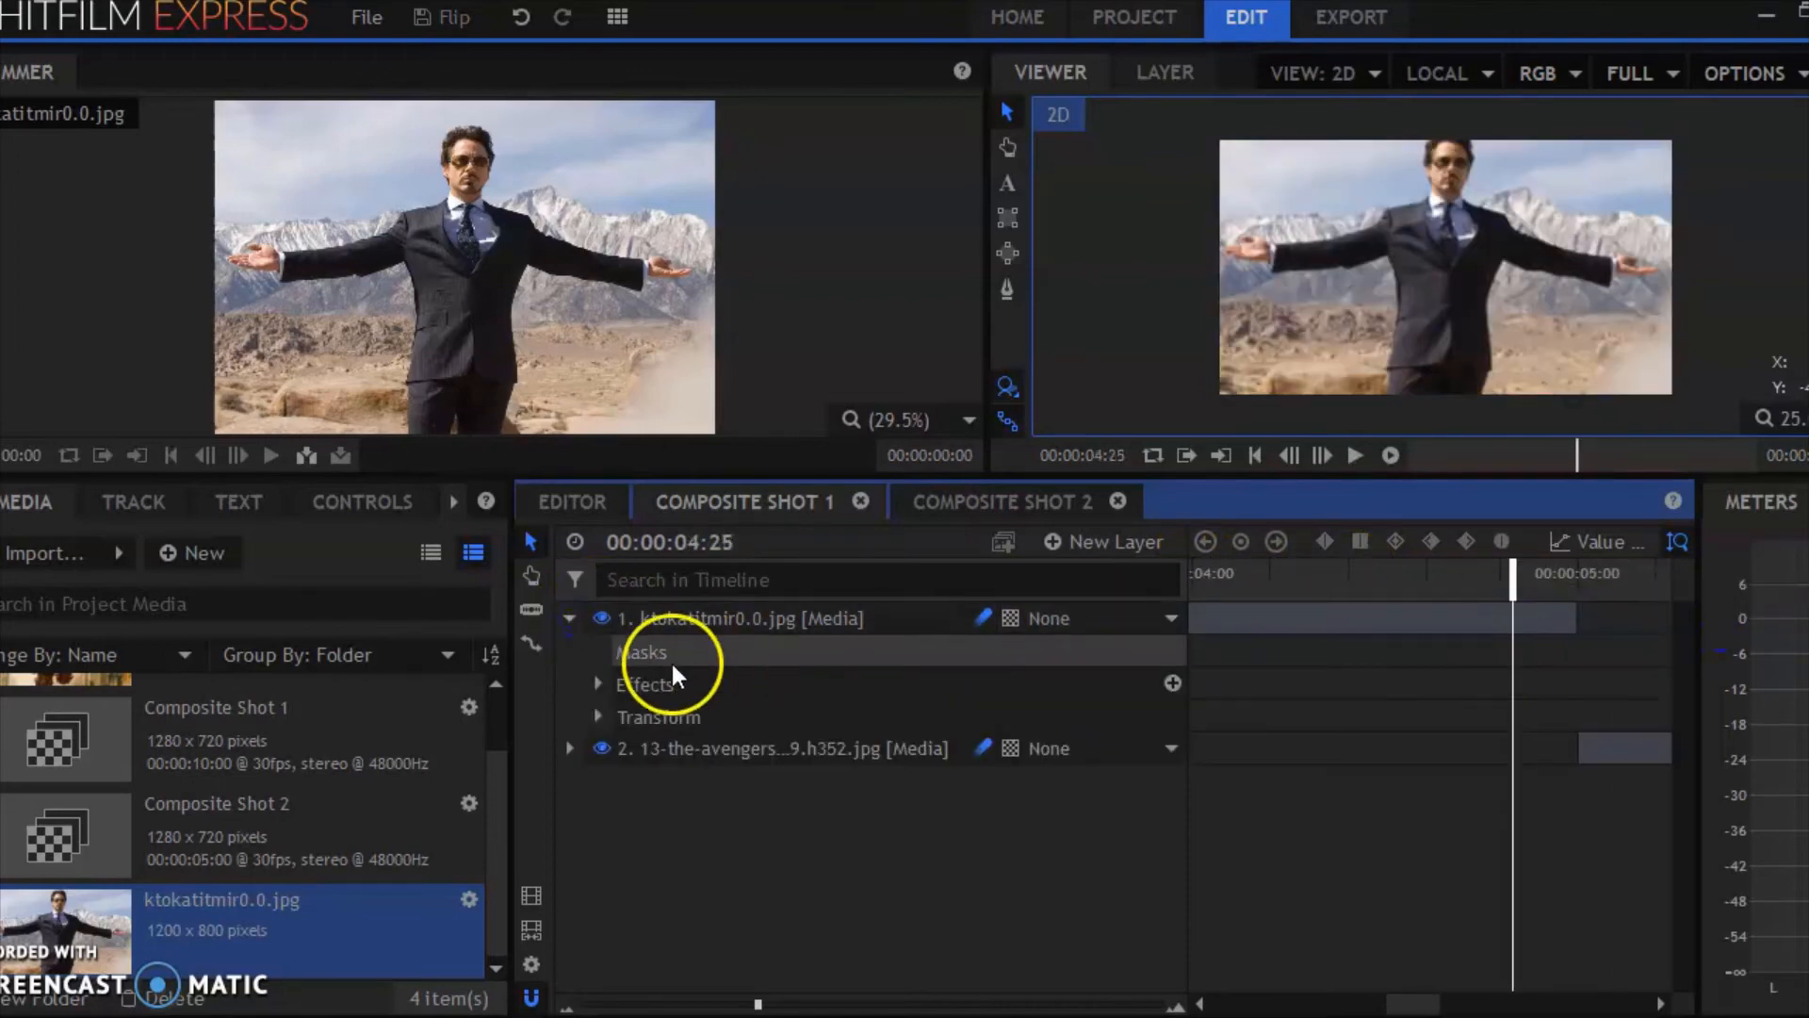
left_click(597, 684)
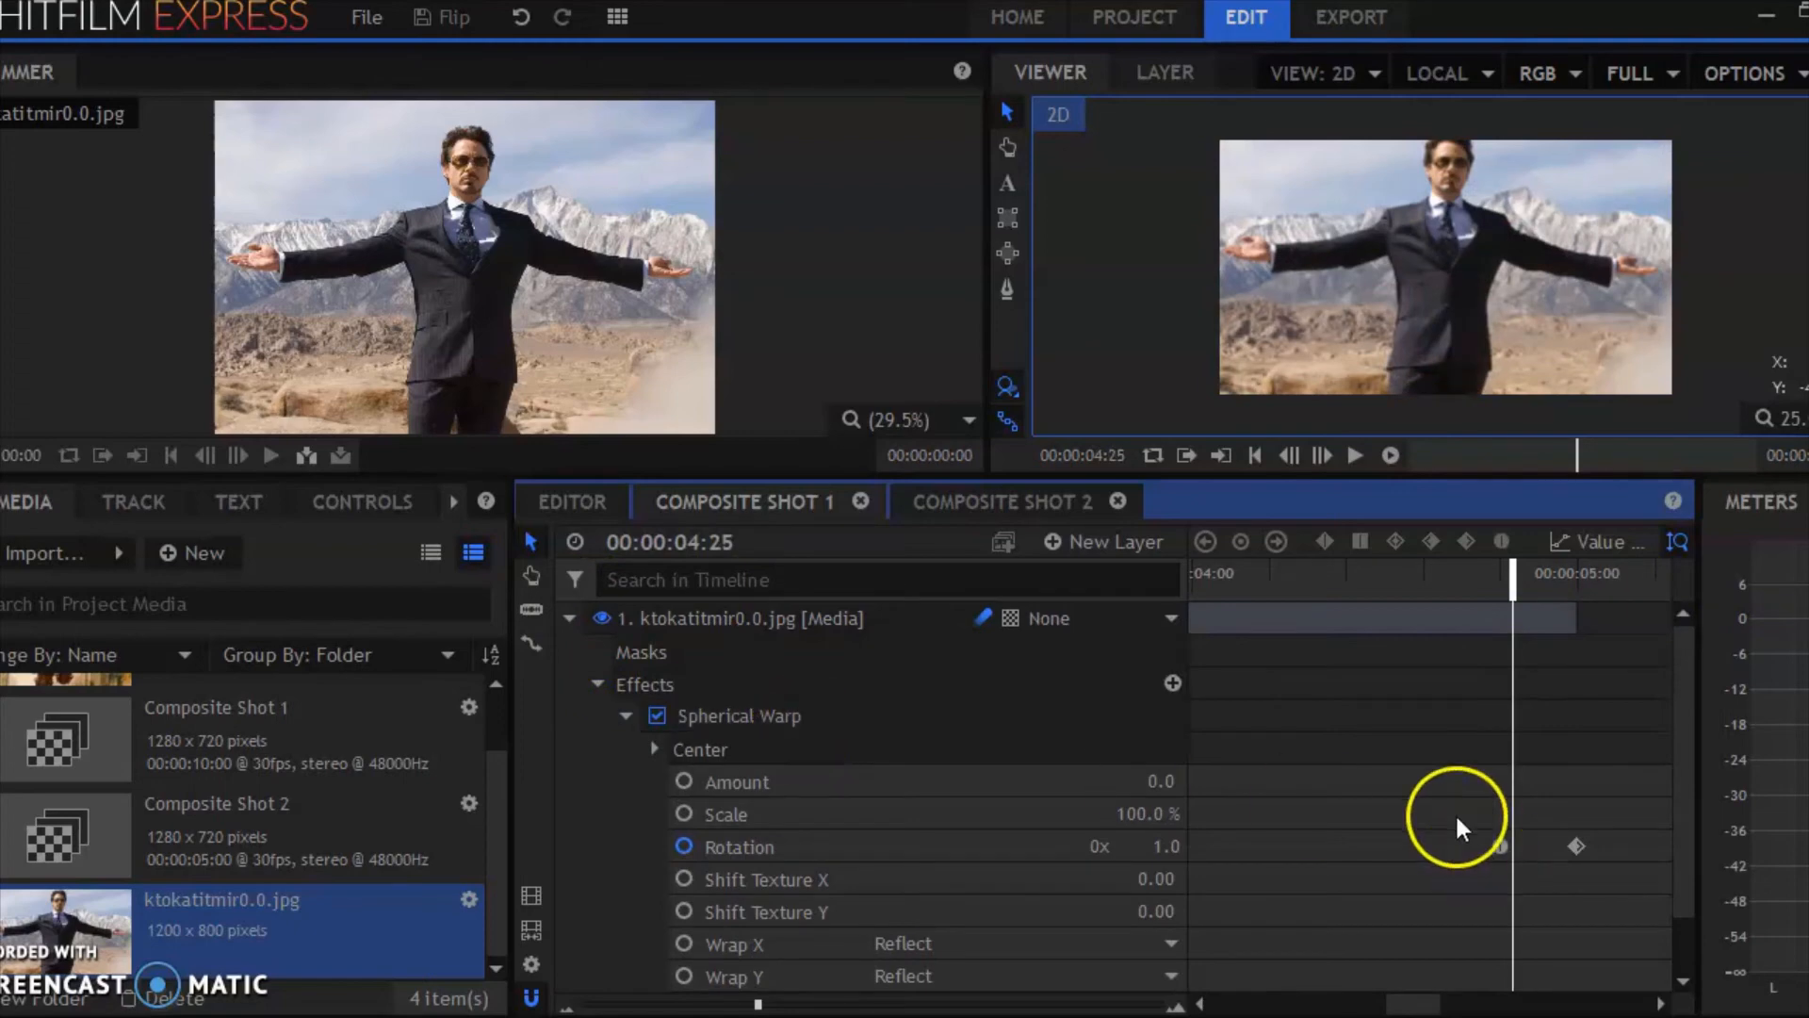
left_click_drag(1501, 846, 1386, 846)
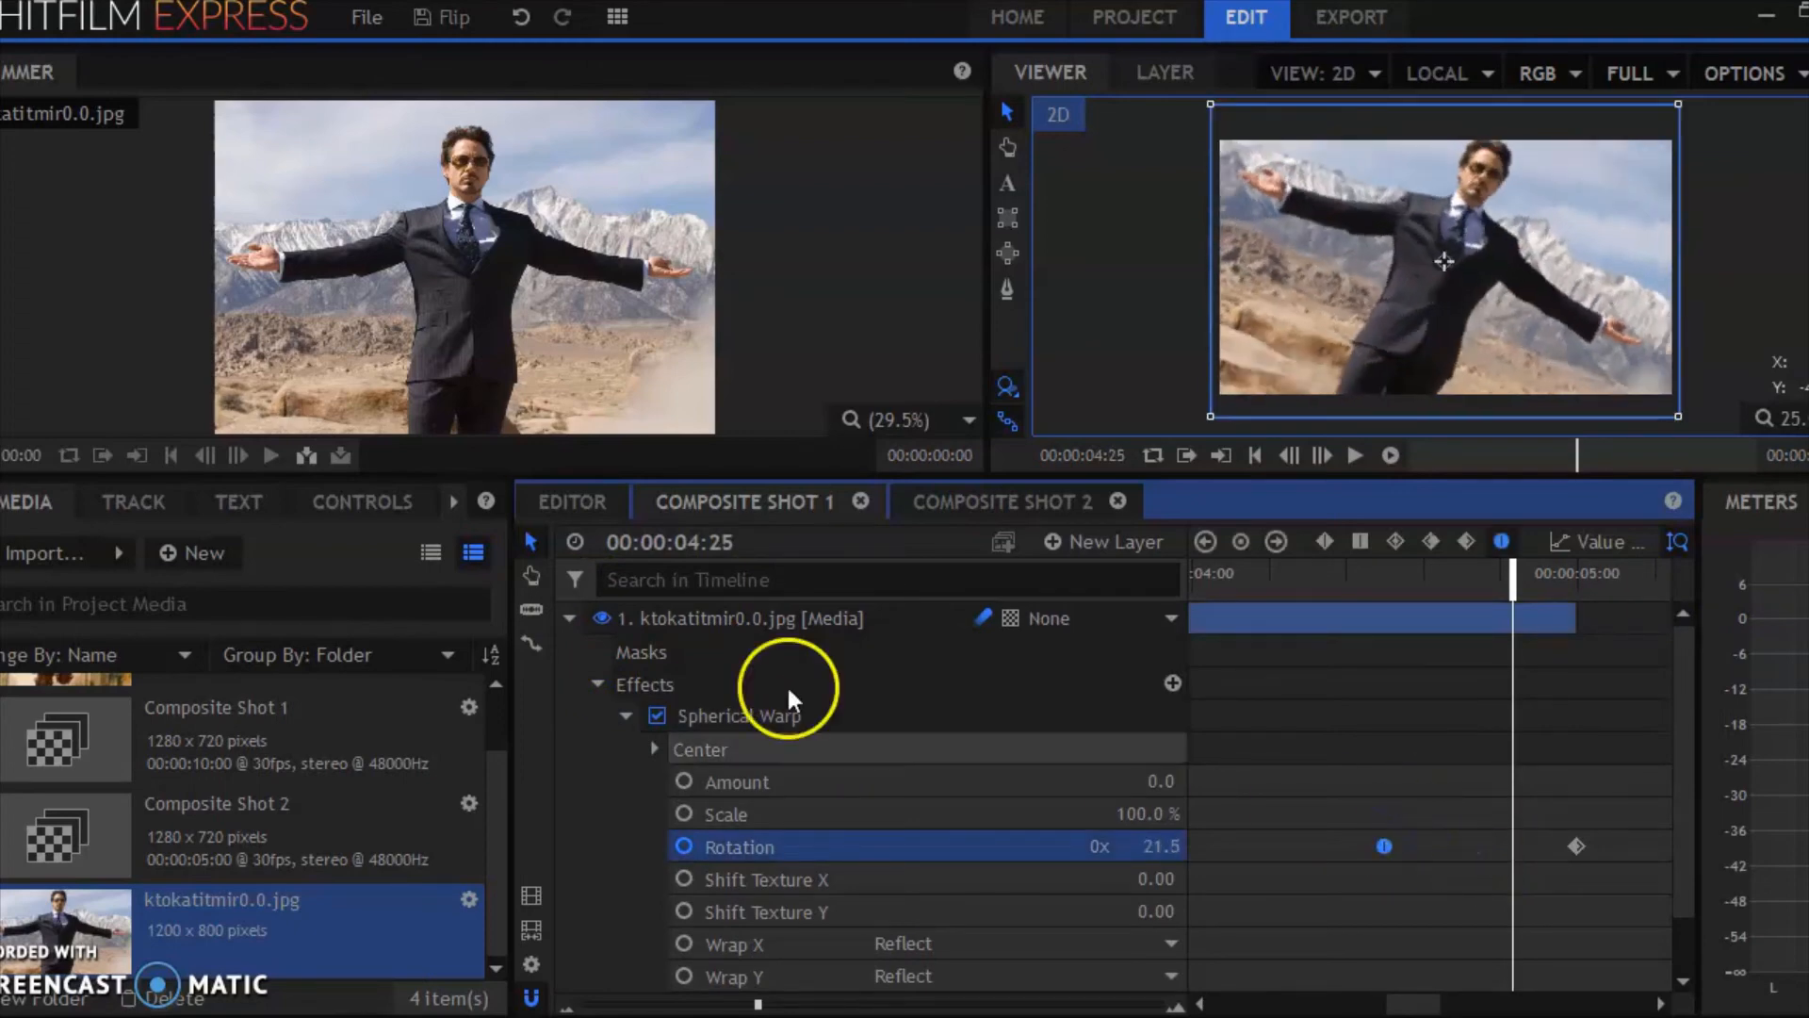
Move the 13-the-avengers layer's last Spherical Warp Rotation keyframe to about 00:00:05:21 and play the transition across the cut.
left_click(568, 618)
left_click(569, 651)
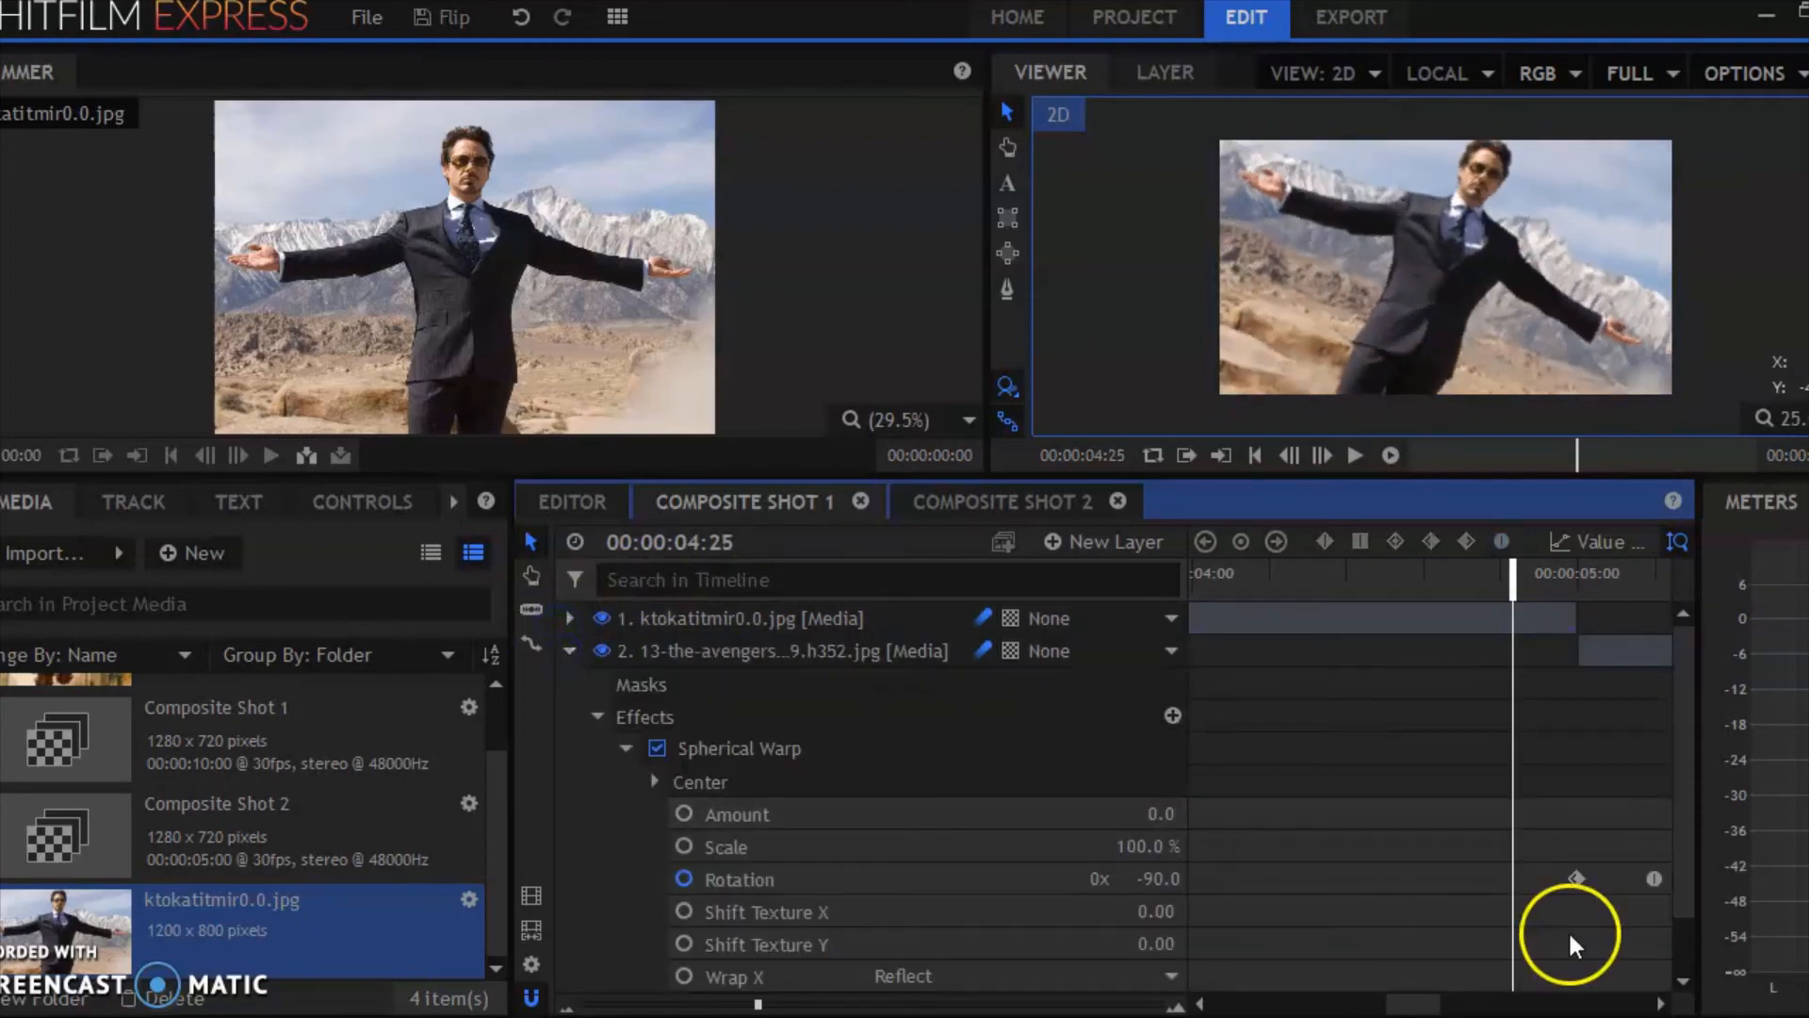
left_click_drag(1632, 847, 1677, 933)
left_click_drag(1601, 879, 1779, 893)
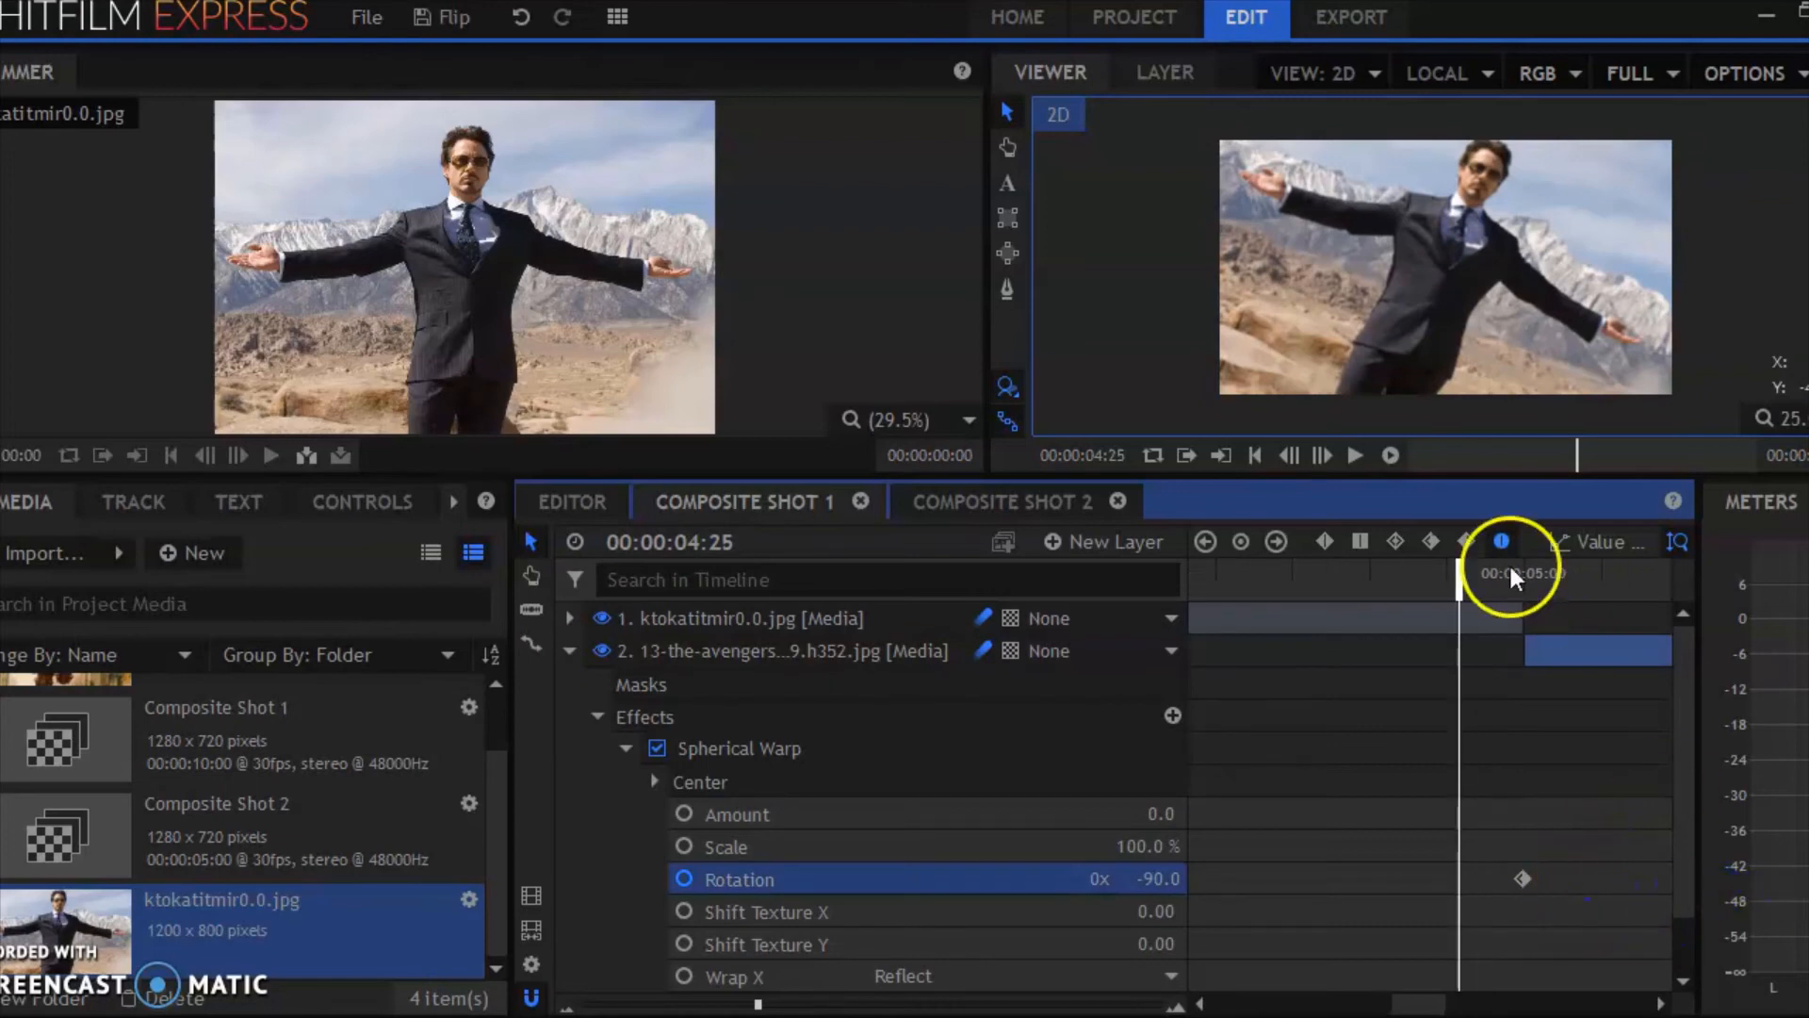
left_click(1325, 569)
key("space")
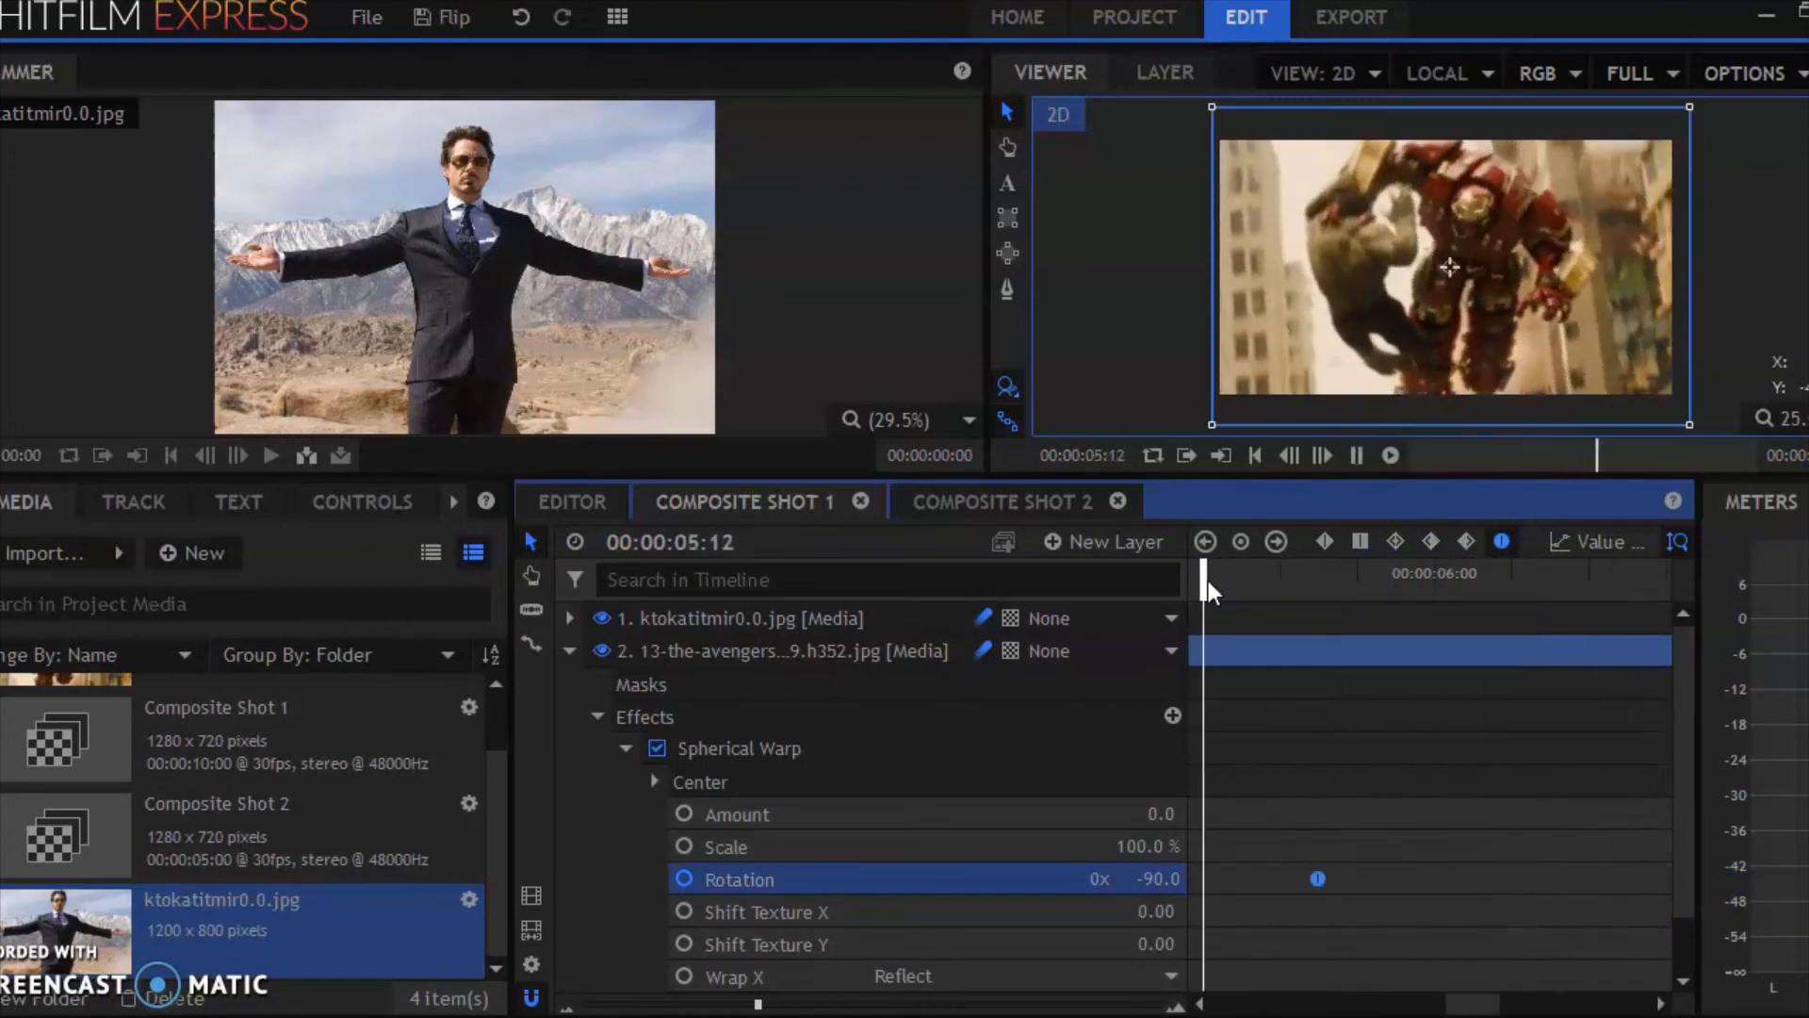
key("space")
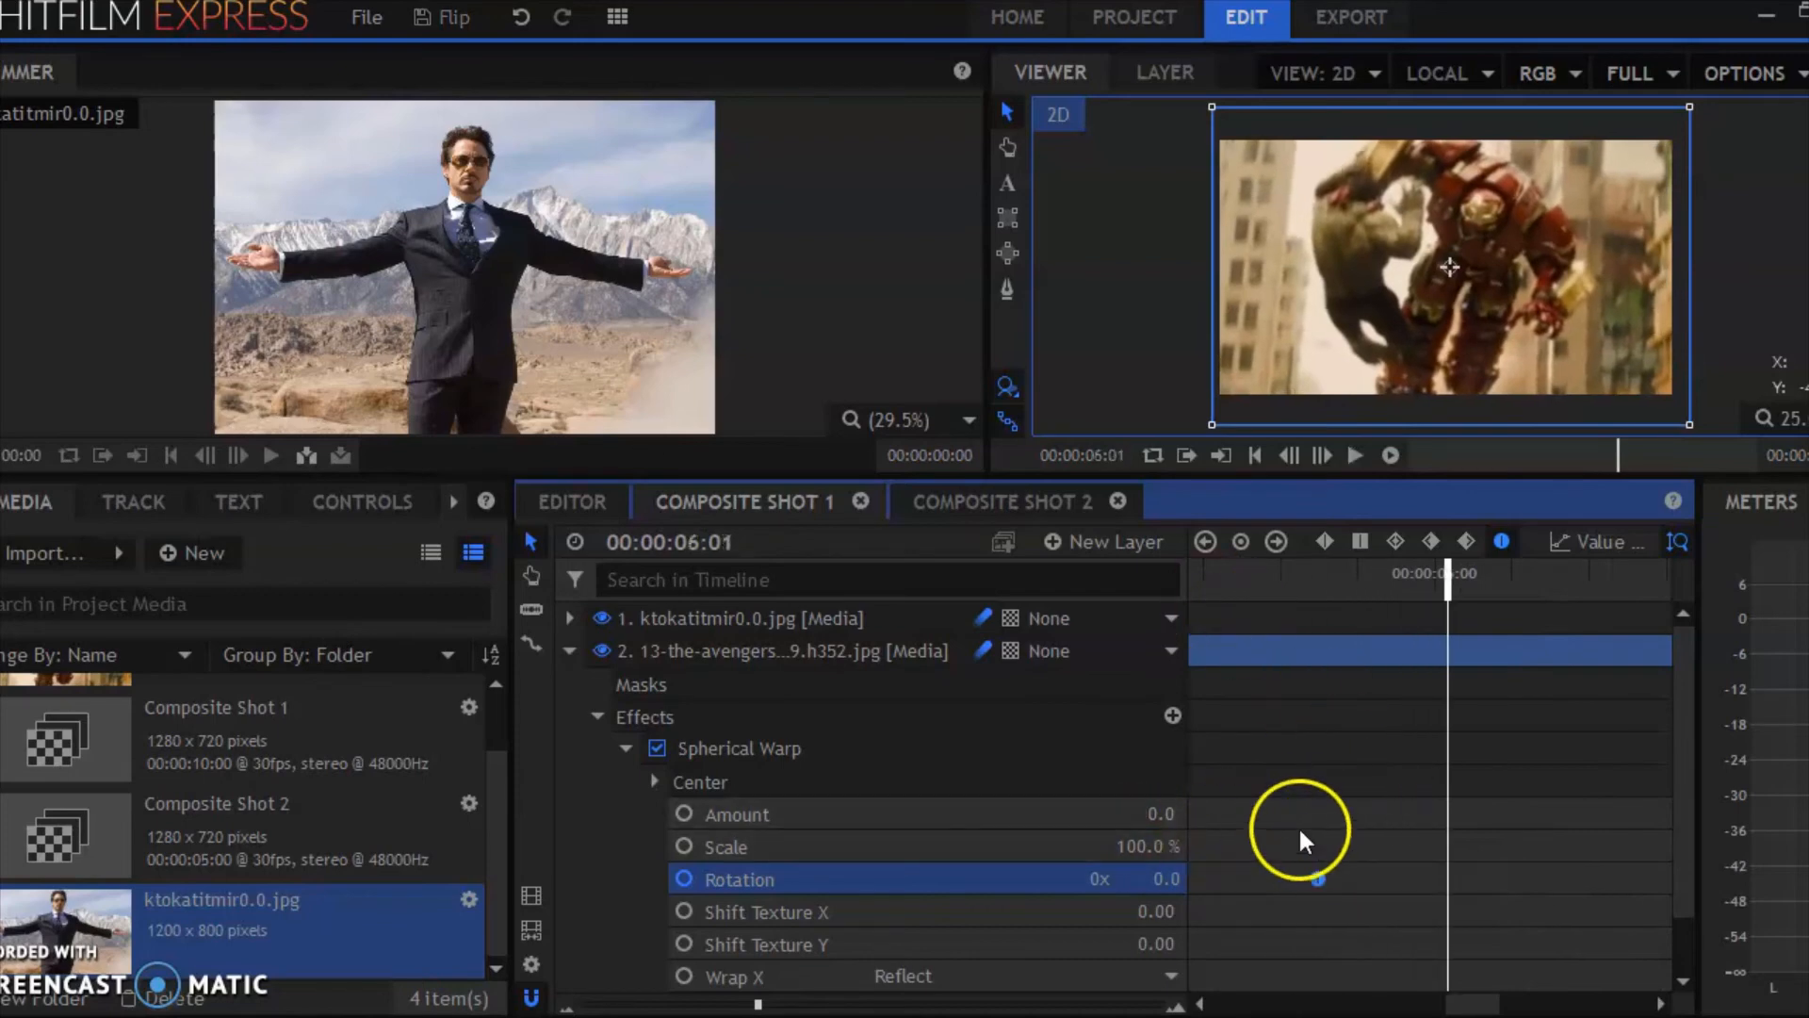
Move the 13-the-avengers layer's last Rotation keyframe further from the cut, past 00:00:06:00, and replay from about 00:00:03:14.
left_click_drag(1275, 769, 1505, 893)
left_click_drag(1247, 576, 964, 573)
key("space")
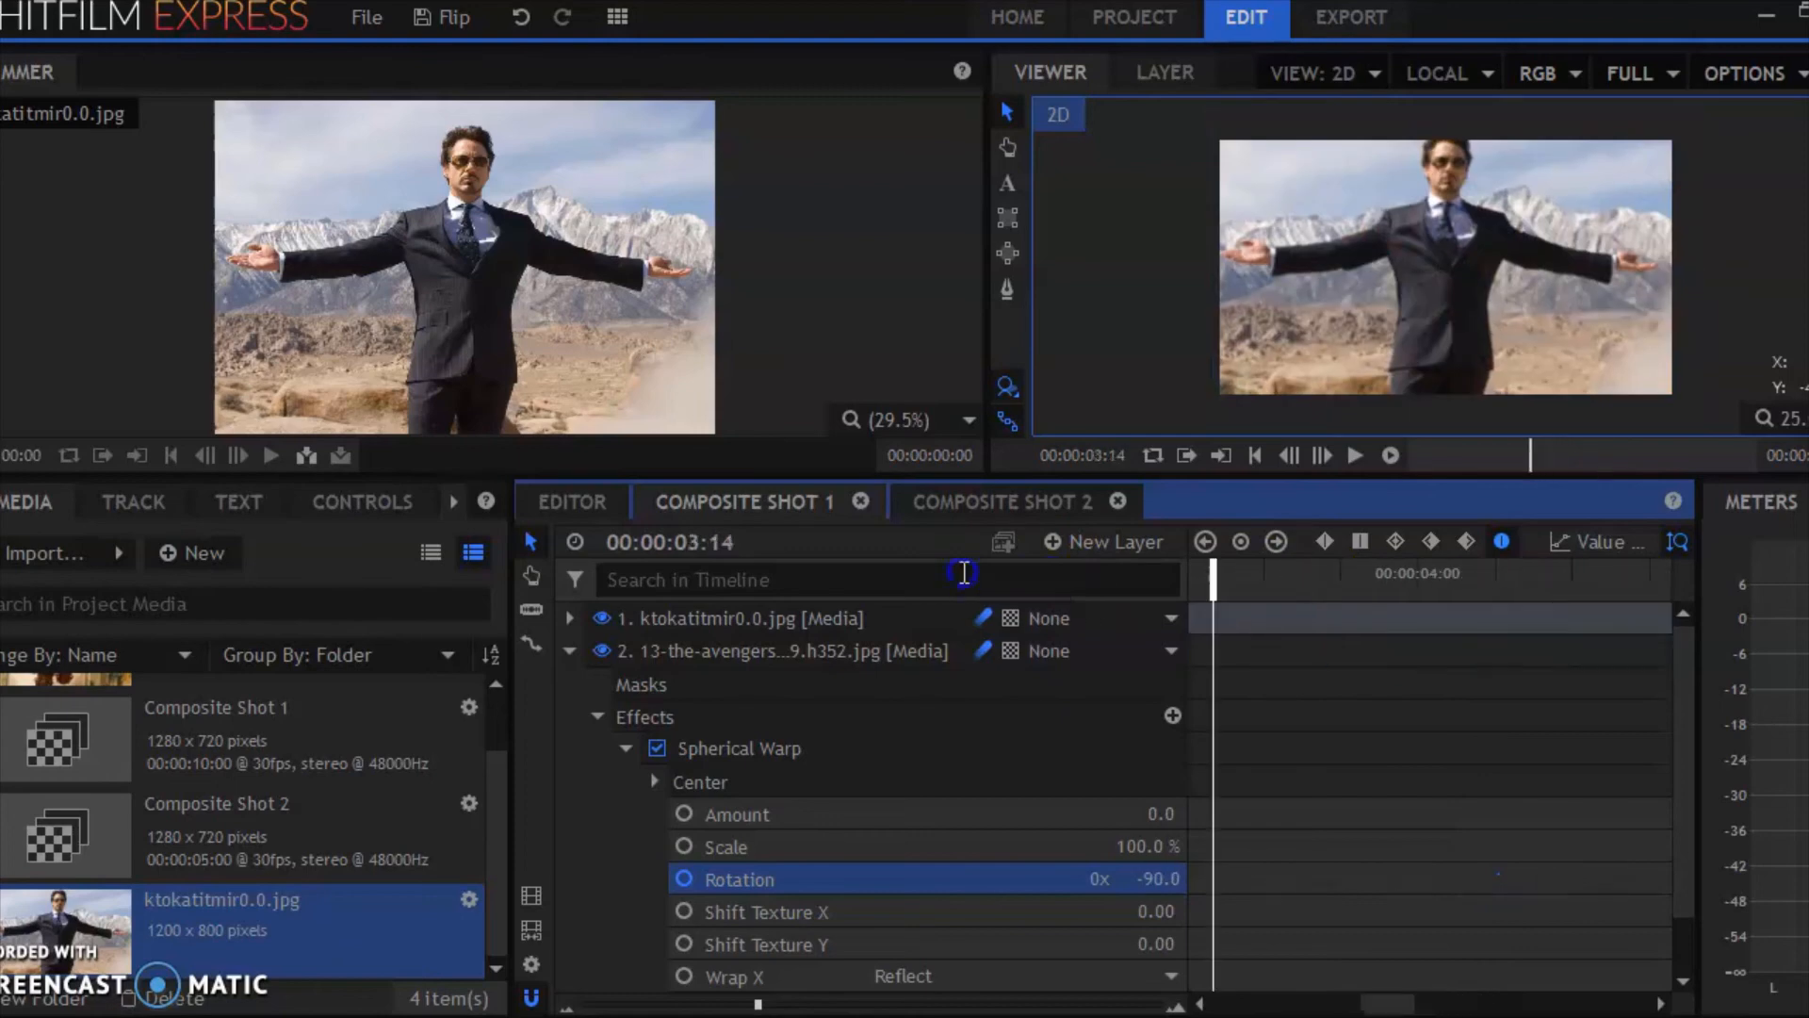